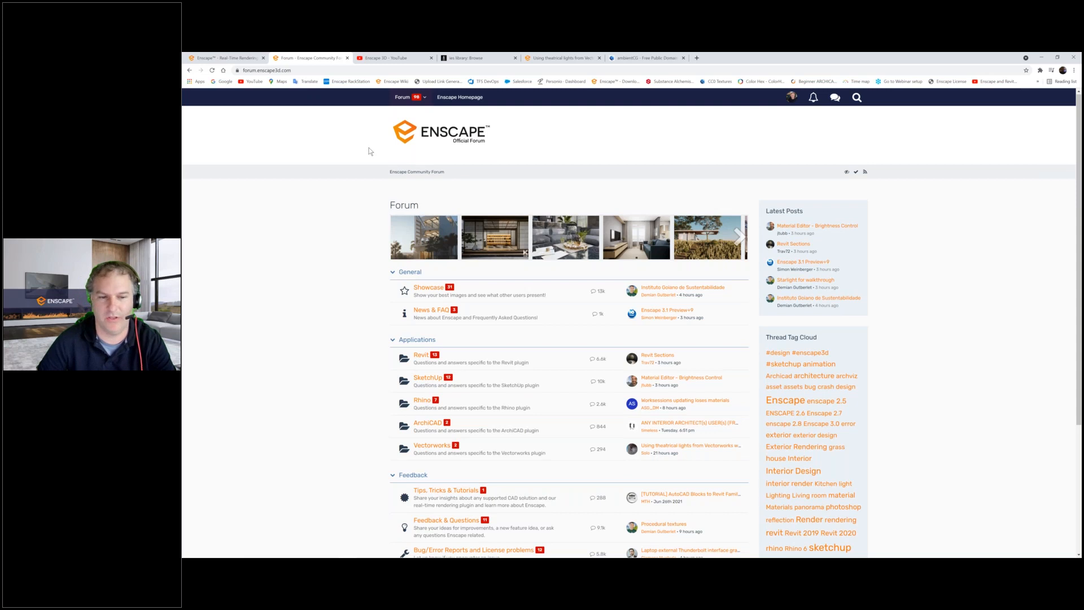
Look over the category list on the Enscape community forum and open the Enscape 3D playlists page on YouTube.
scroll(372, 330, "down", 1)
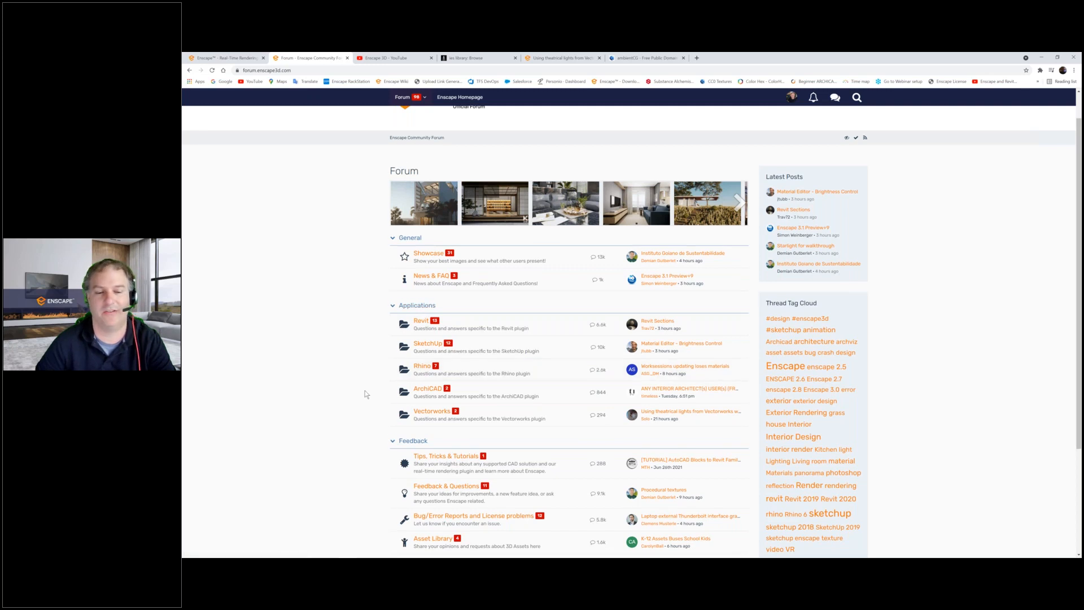
scroll(365, 391, "down", 2)
scroll(365, 394, "up", 1)
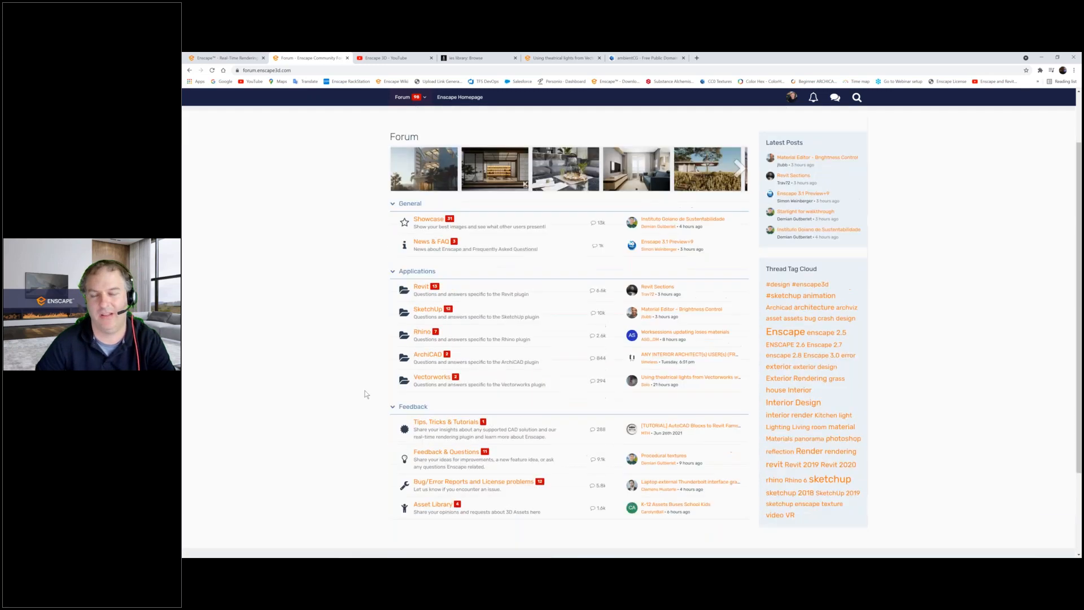
scroll(366, 394, "up", 2)
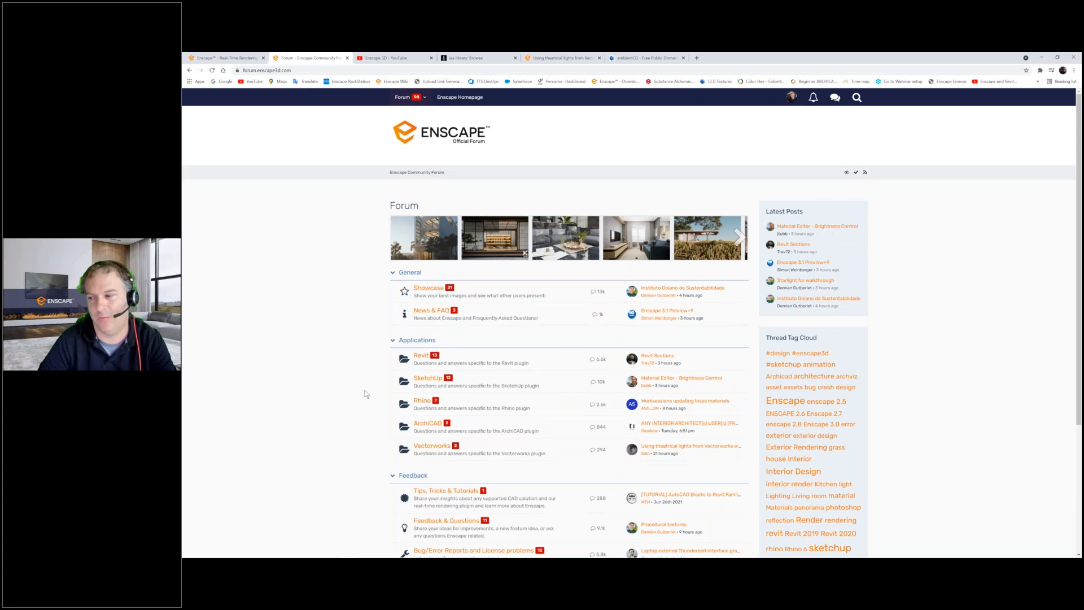
left_click(375, 60)
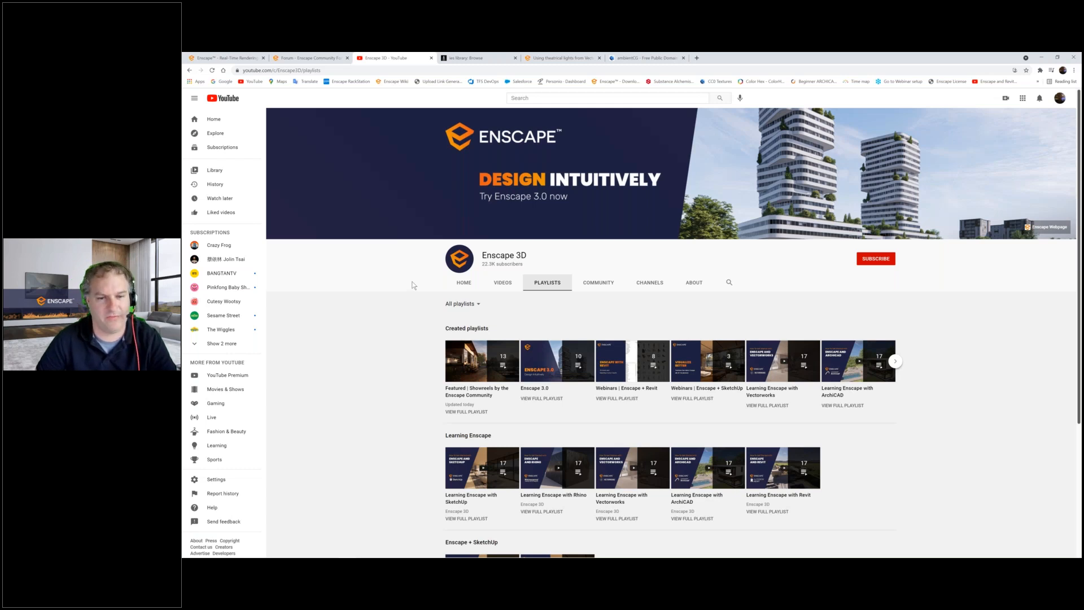
Switch to Vectorworks and bring up the Enscape renderer window beside it, both showing the Lighting Demo File.
key("alt+Tab")
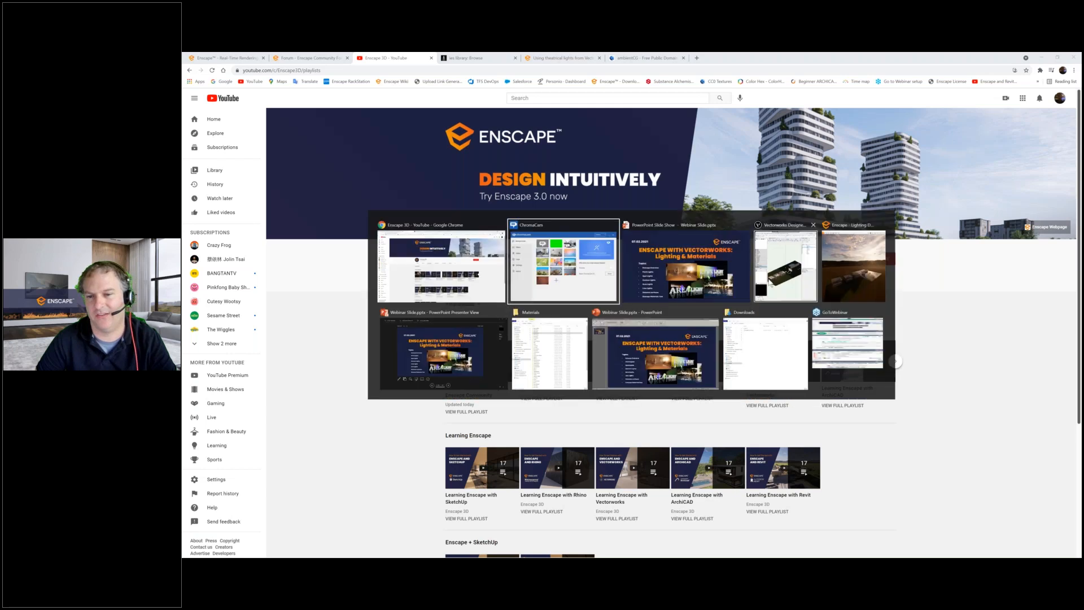
left_click(768, 279)
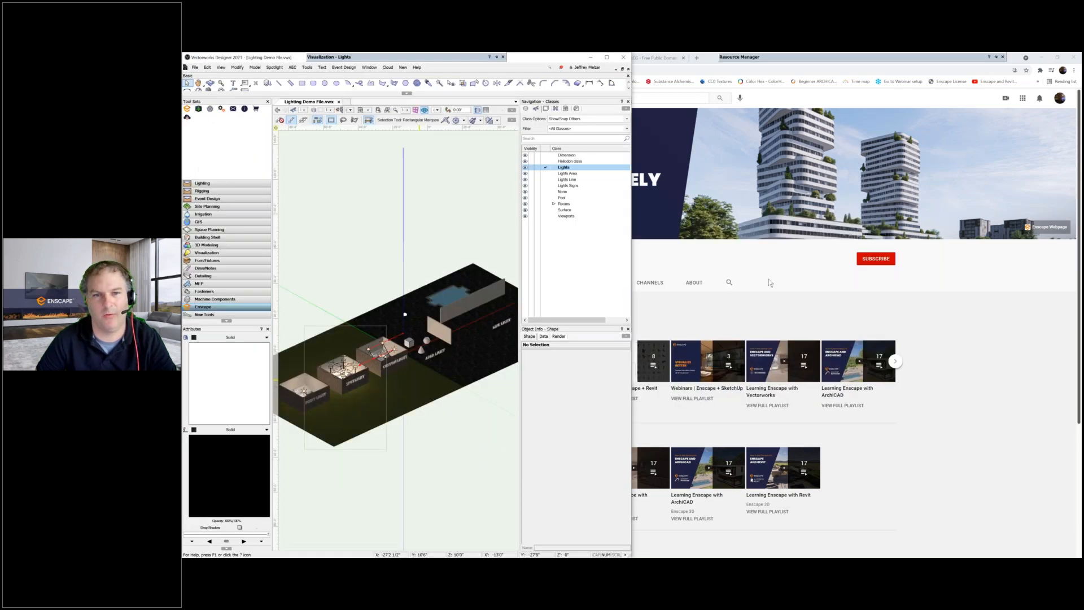
key("alt+Tab")
left_click(853, 267)
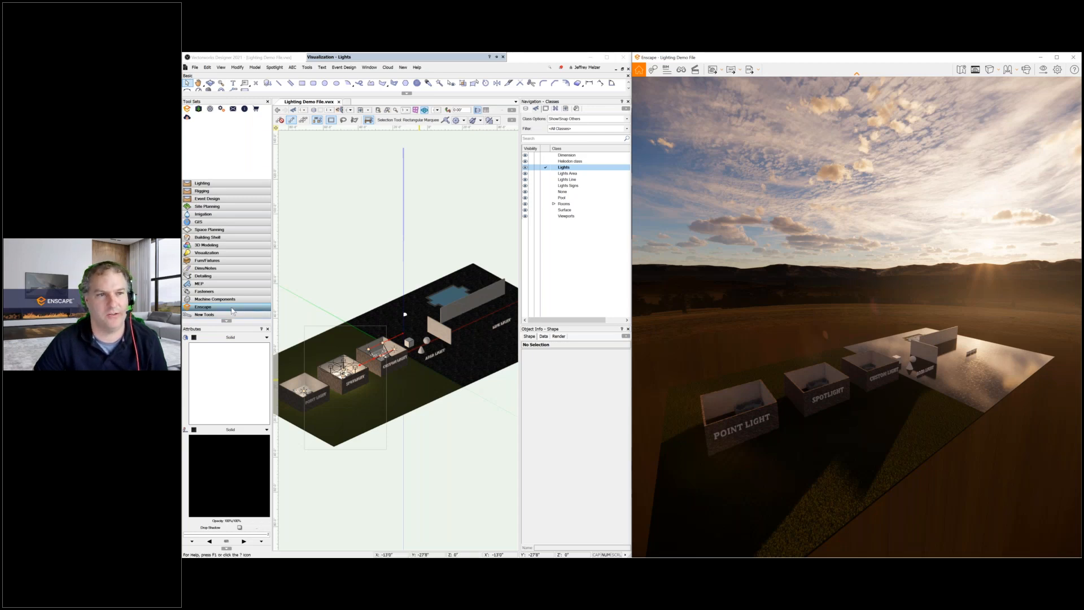
Add Enscape to the Vectorworks workspace with the third-party Enscape command.
left_click(308, 57)
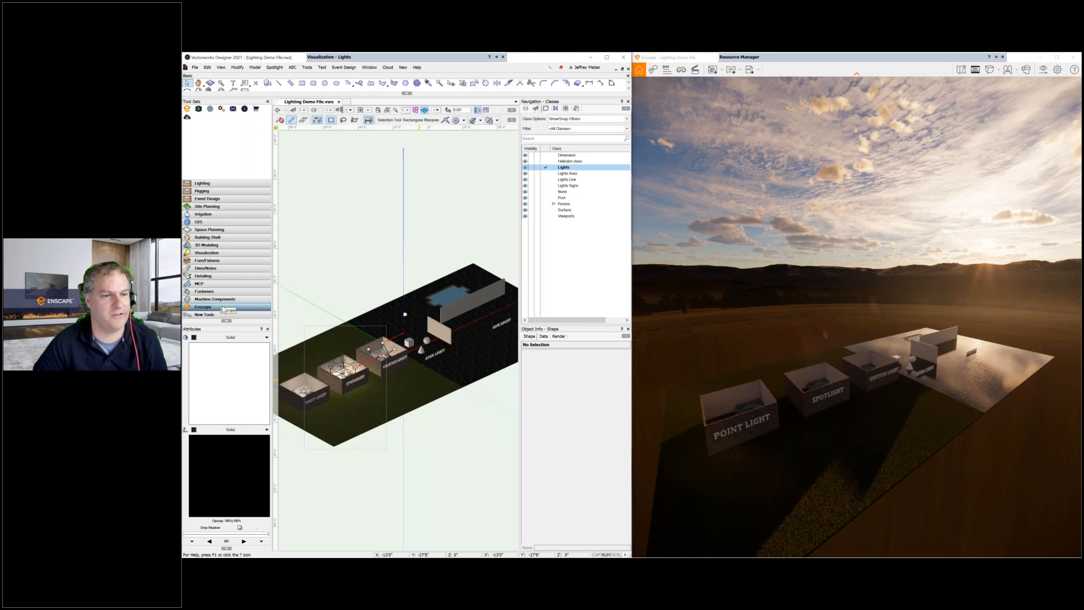
left_click(307, 67)
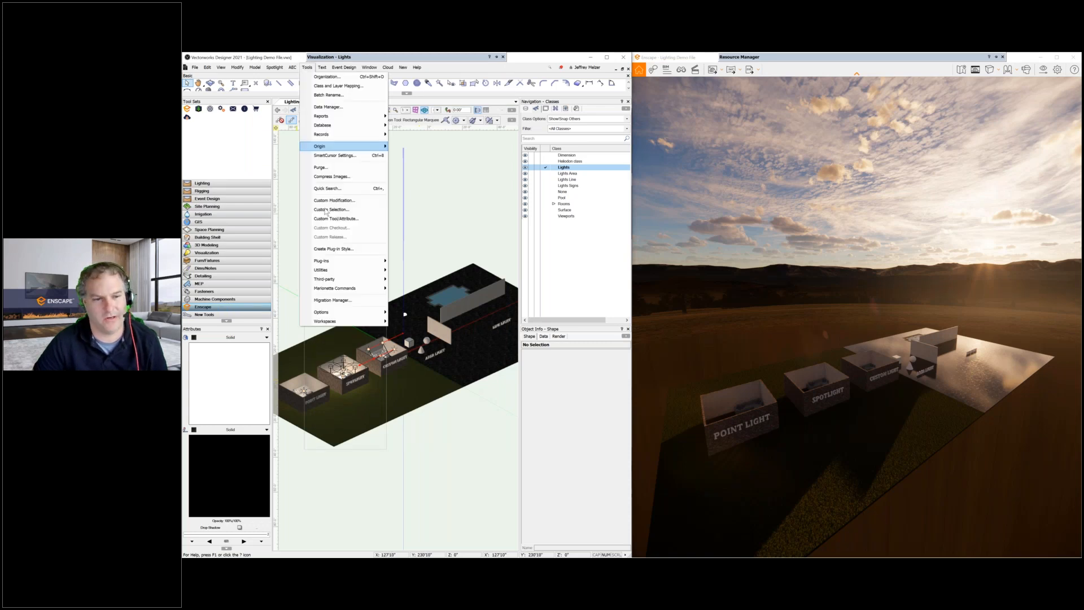
mouse_move(331, 280)
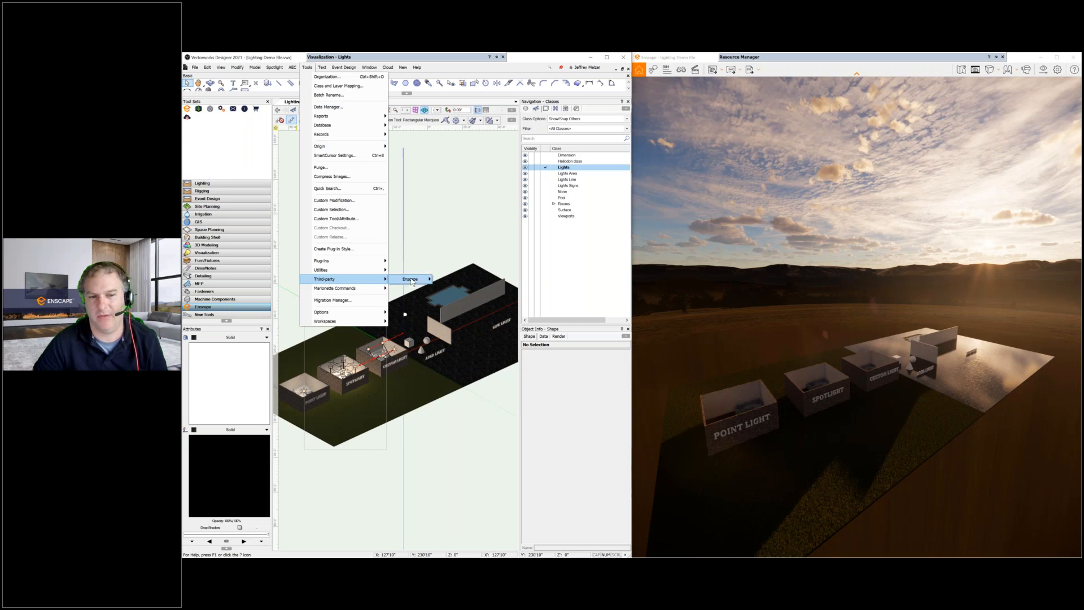
mouse_move(418, 281)
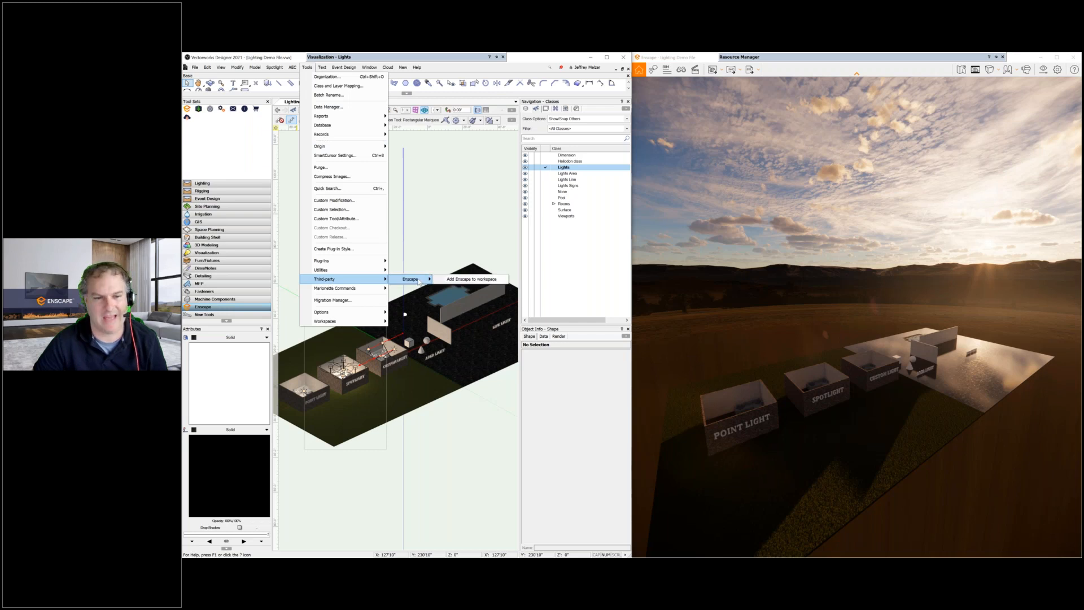
left_click(458, 280)
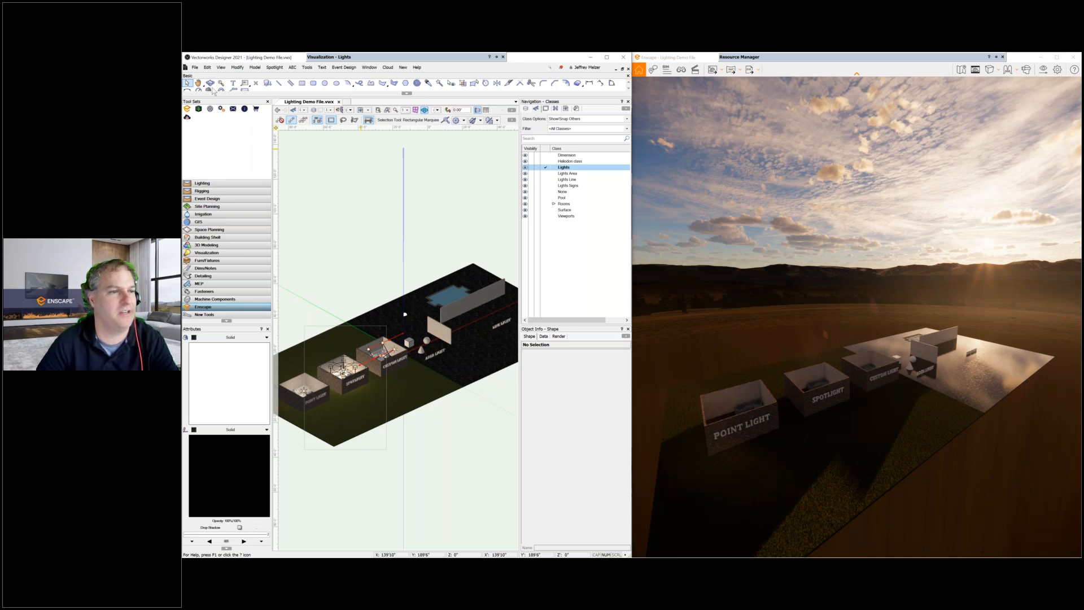
Examine the form of Enscape's Feedback tool in Vectorworks and close it without sending anything.
left_click(187, 112)
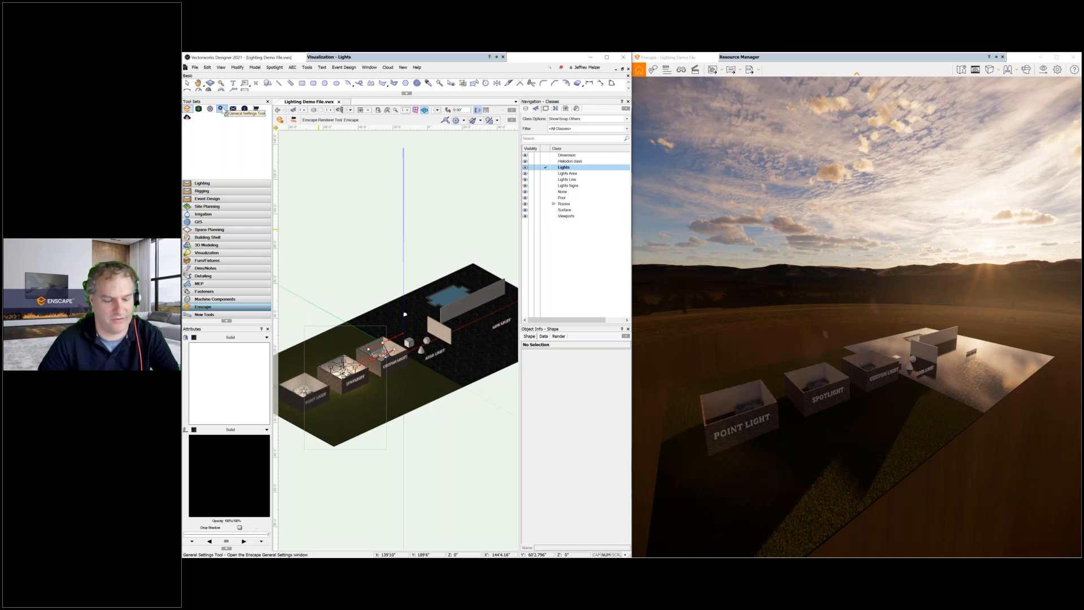
left_click(234, 110)
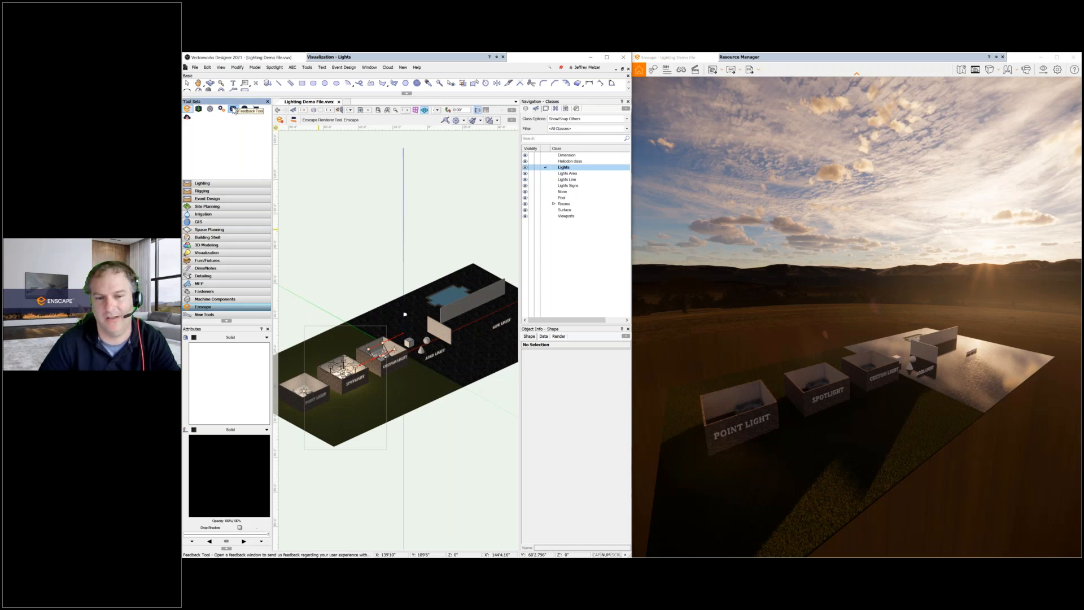
left_click(234, 109)
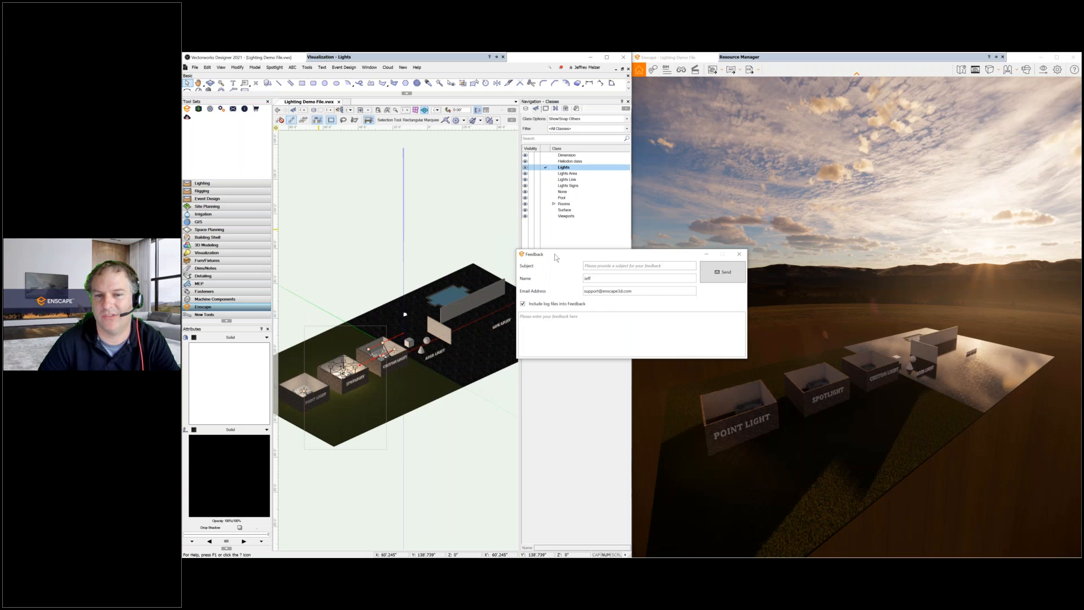
left_click_drag(556, 257, 528, 168)
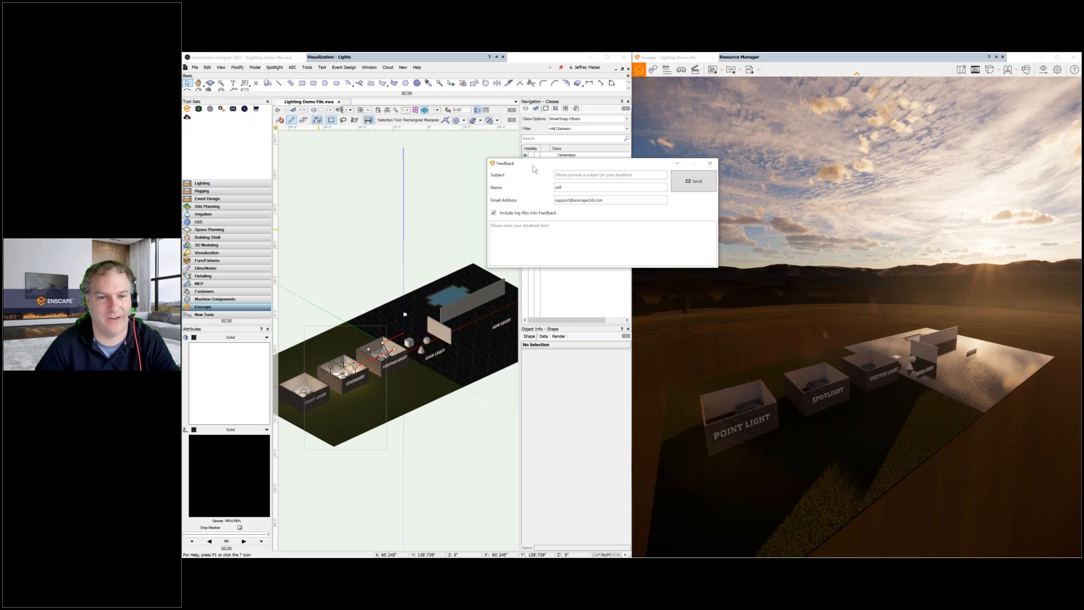
left_click_drag(534, 169, 536, 187)
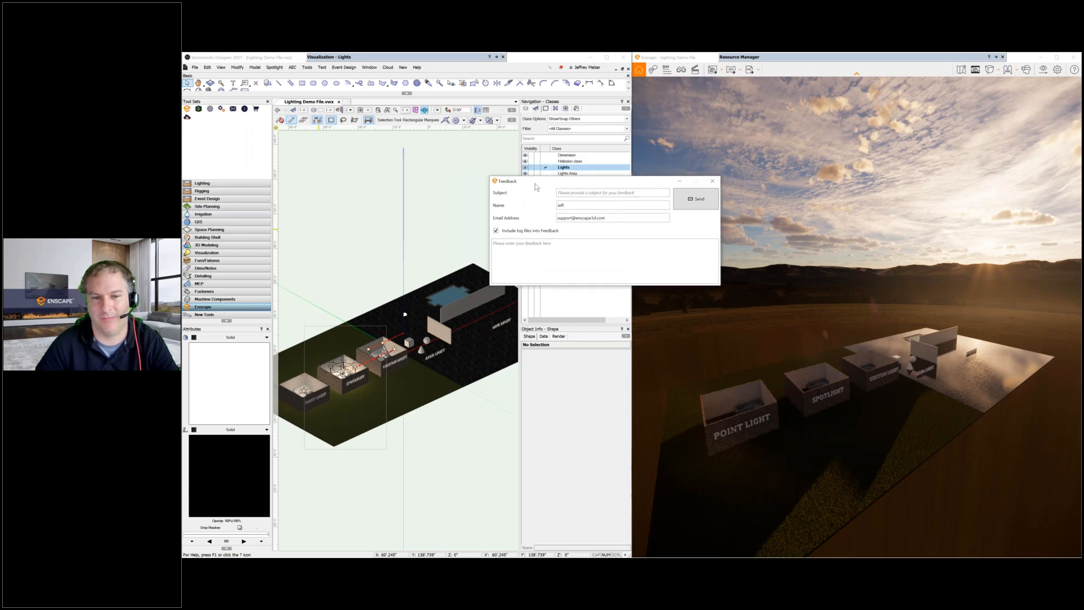
left_click(713, 182)
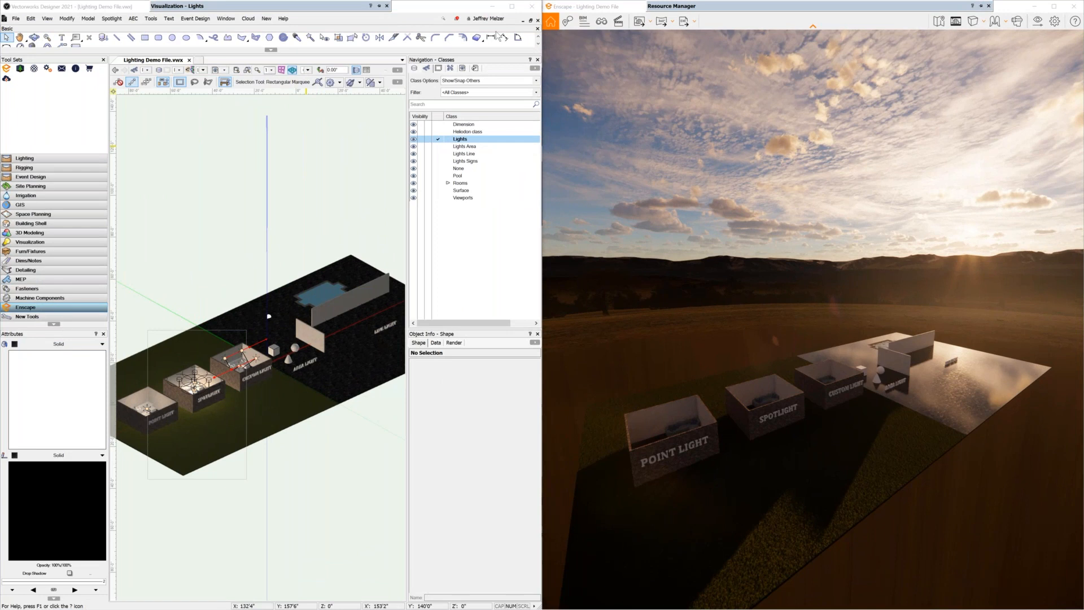
Bring the Enscape renderer window forward, review its navigation controls in the help pane, and close the pane.
left_click(628, 10)
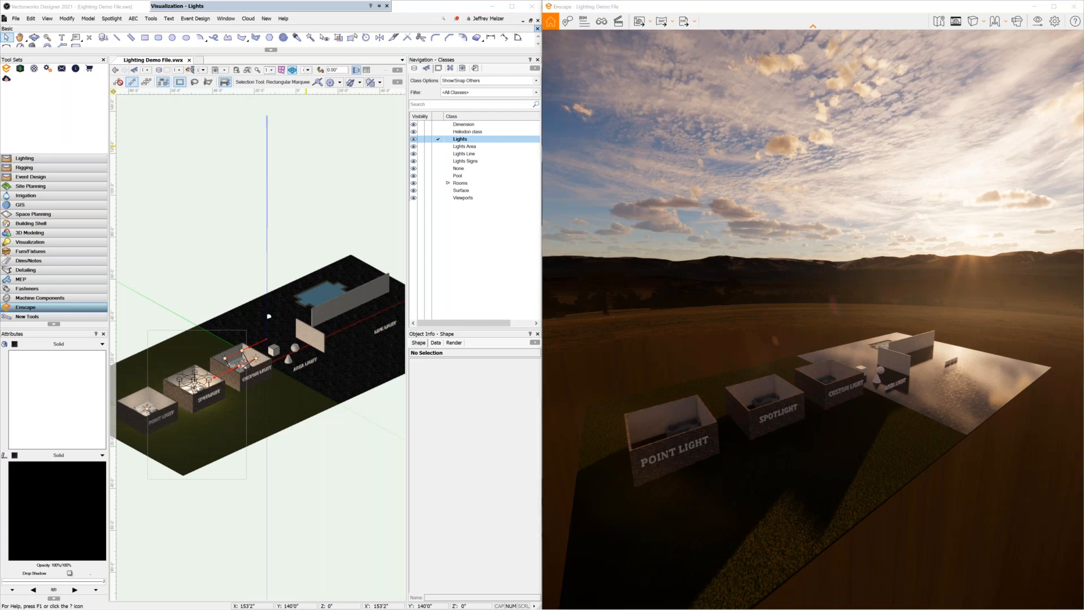
left_click_drag(813, 319, 832, 352)
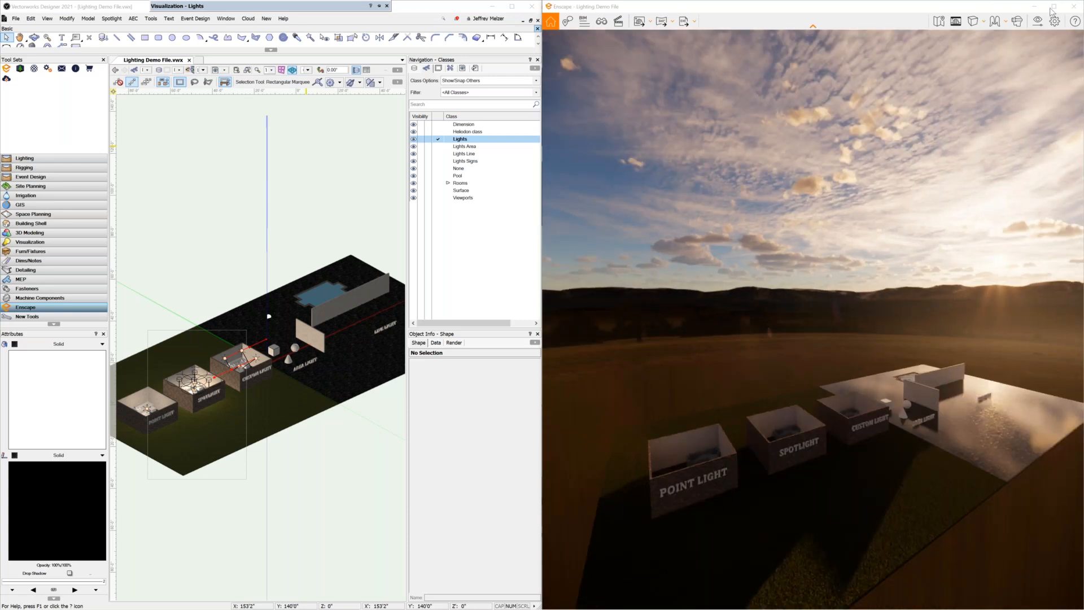
left_click(1075, 21)
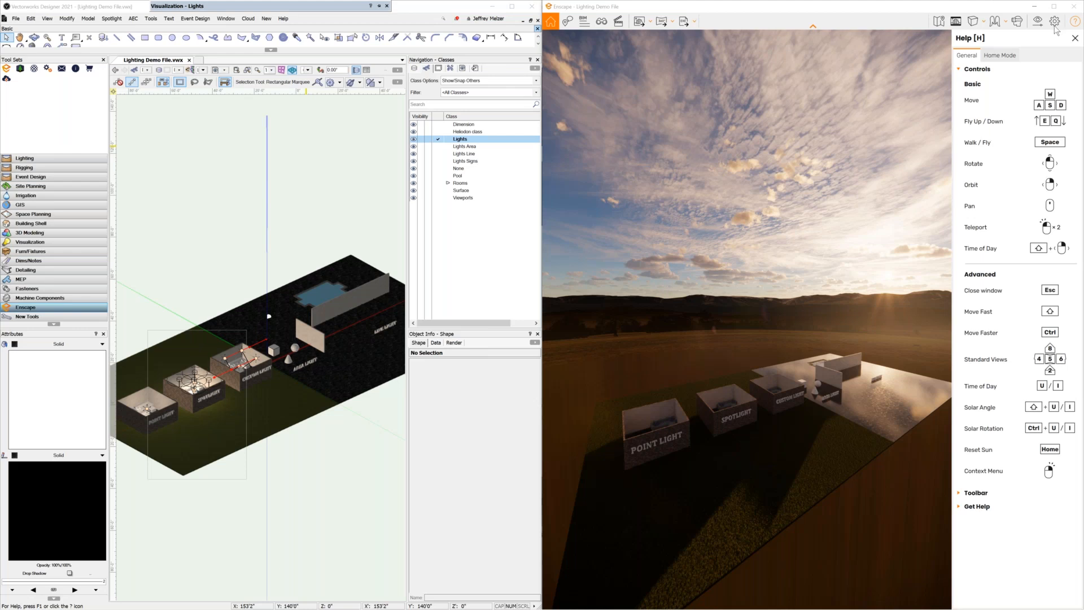
left_click(1075, 38)
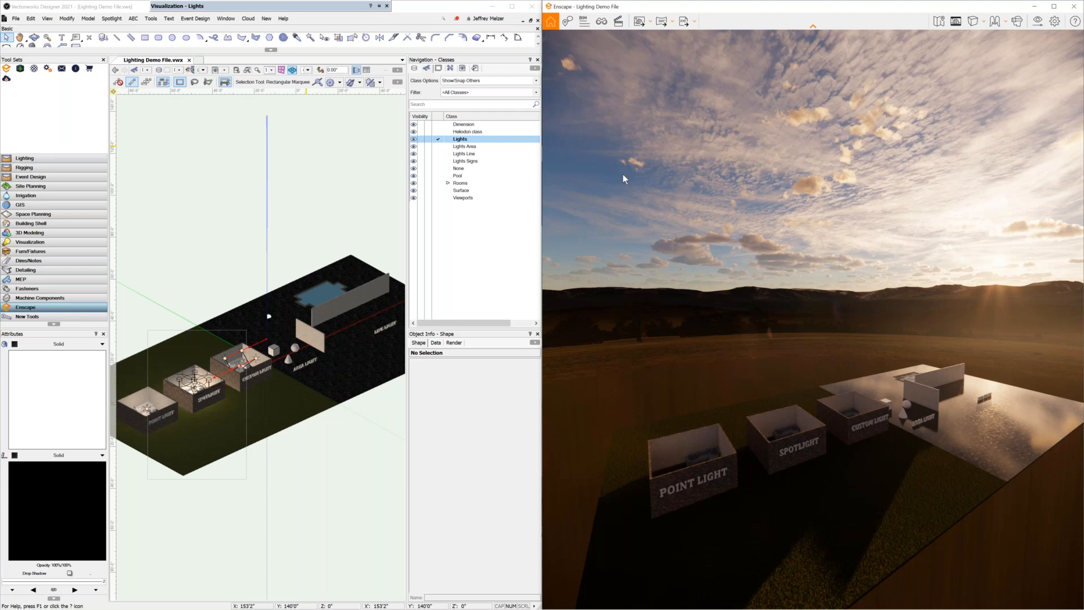
Examine the View Management pane of the Enscape renderer for the Lighting Demo File and close it.
left_click(606, 24)
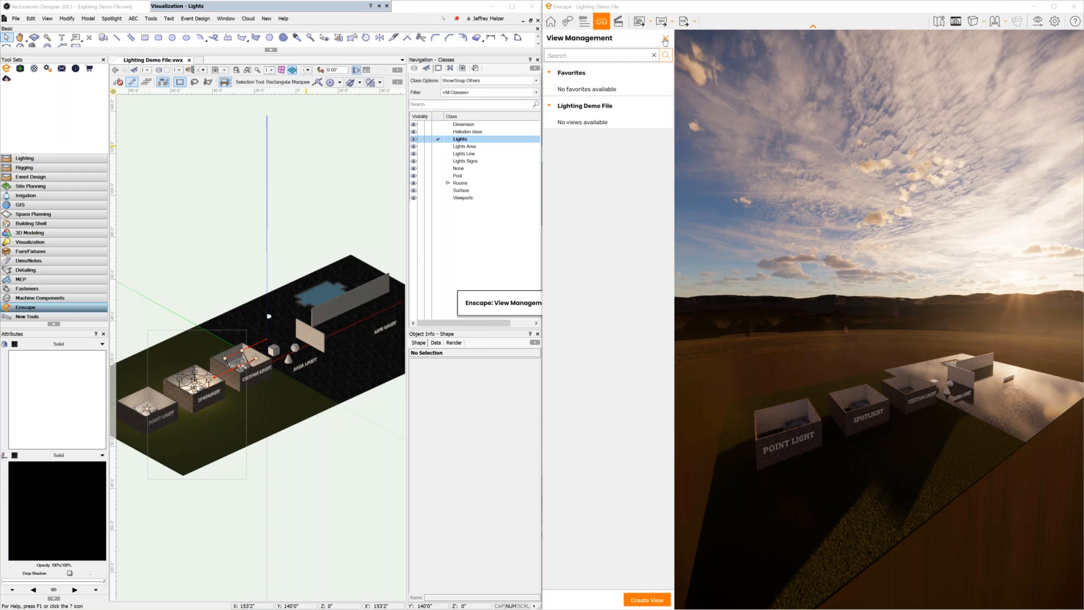
left_click(666, 39)
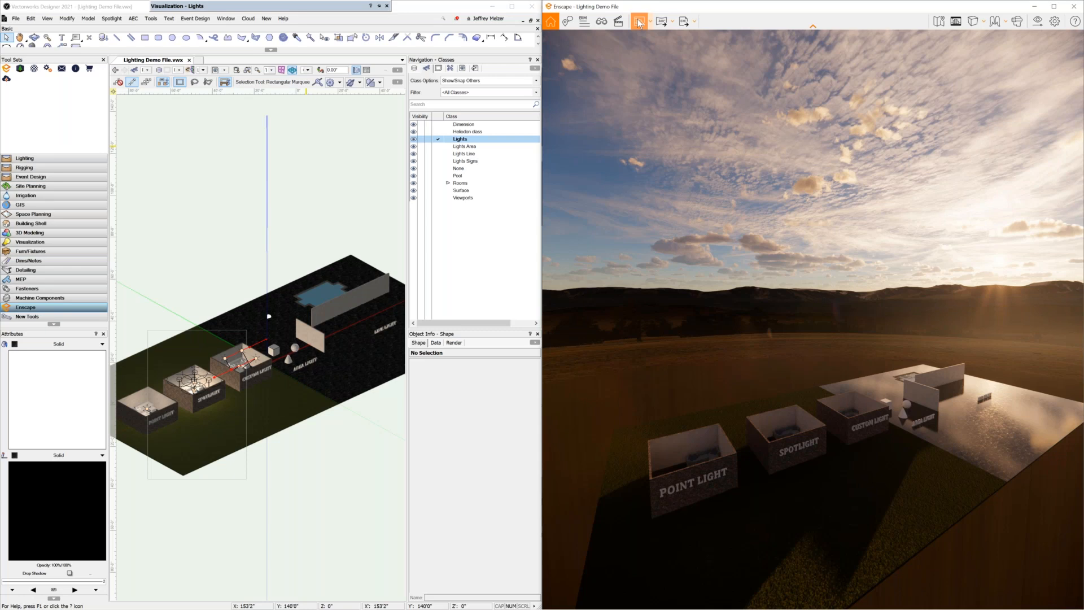
left_click(672, 22)
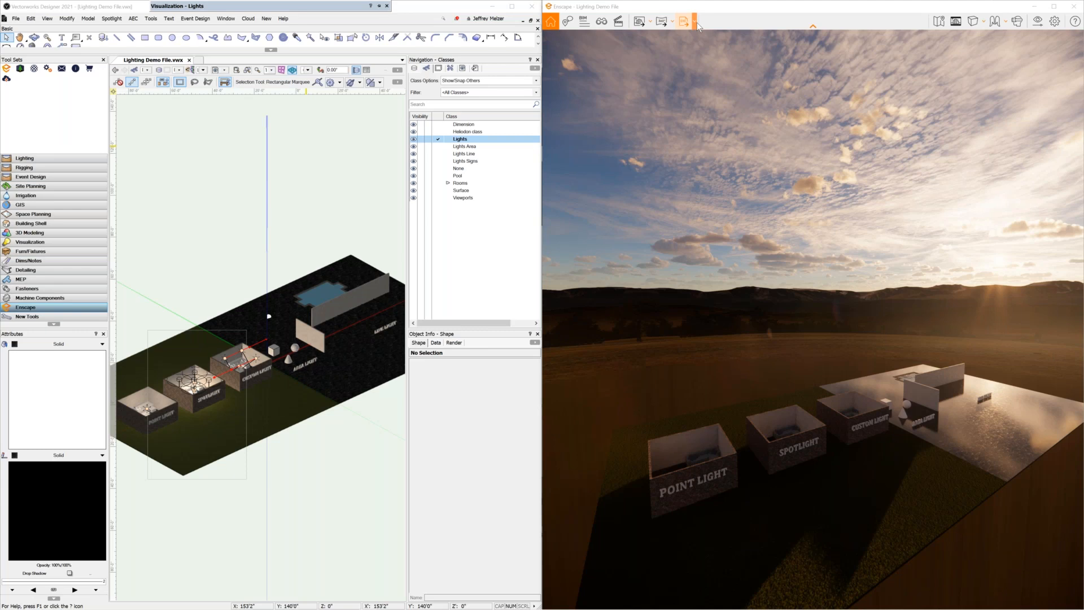
Preview the render view with the safe frame, turn it off again, and look over the available projection modes.
left_click(956, 26)
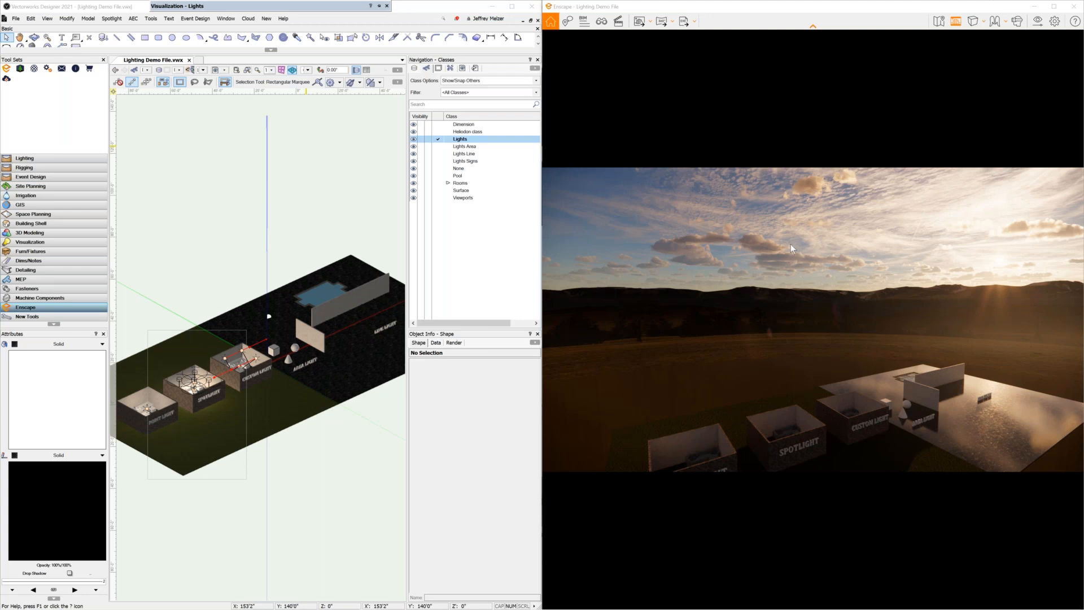
left_click(955, 24)
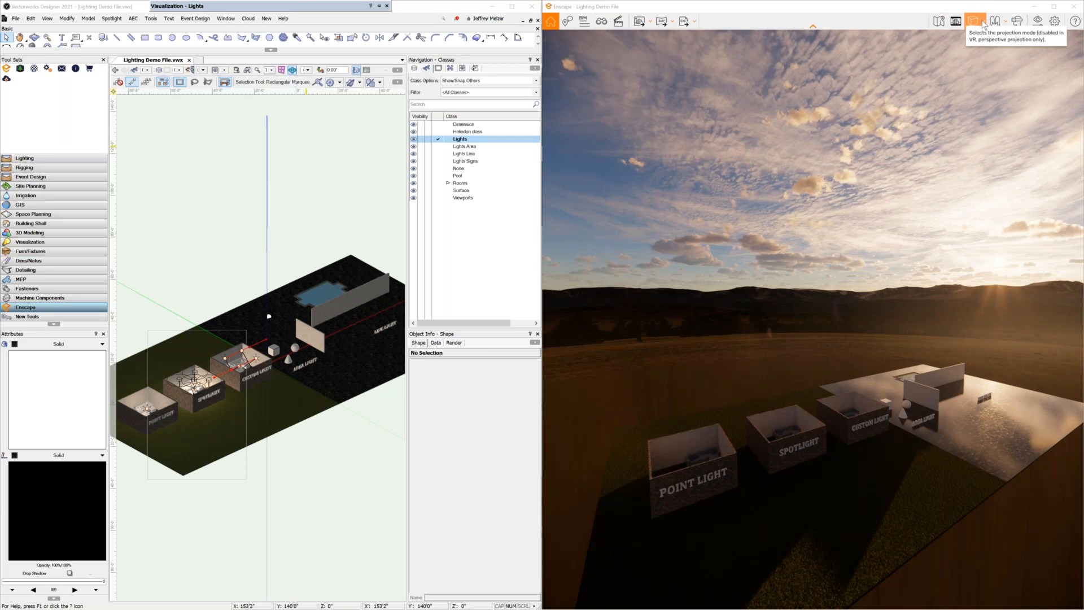
left_click(983, 25)
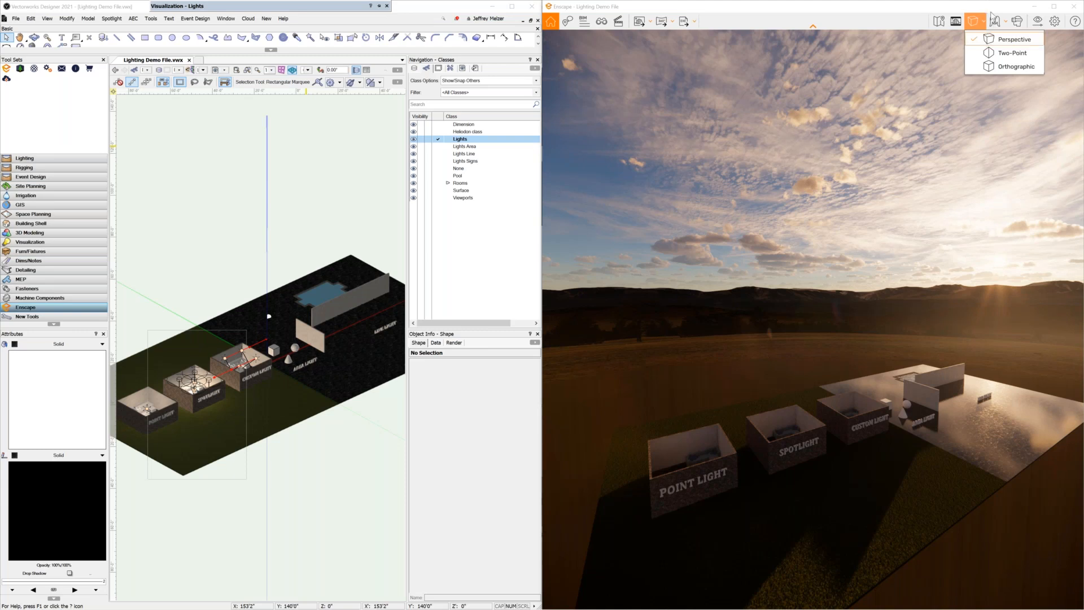
left_click(991, 15)
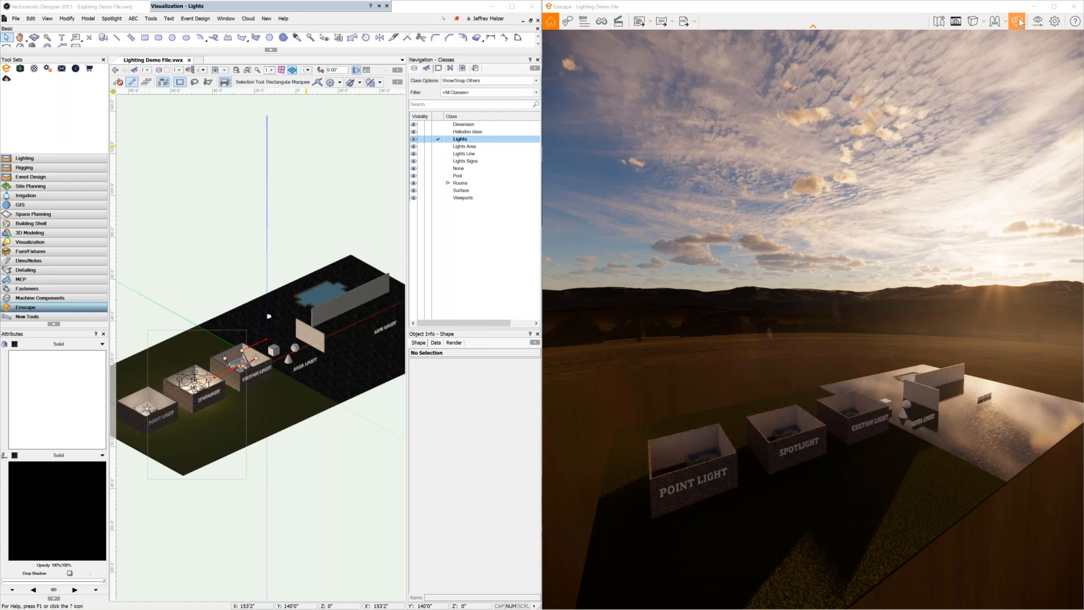
Examine the main style, camera and rendering quality options in Enscape's Visual Settings, moving the dialog aside before closing it.
left_click(1039, 24)
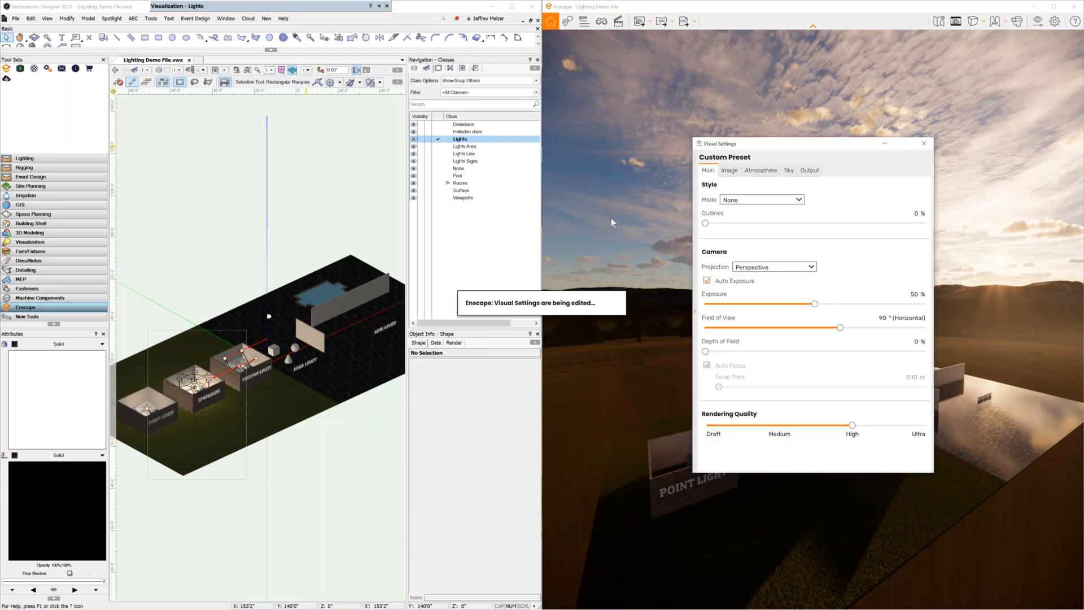
left_click_drag(794, 154, 651, 92)
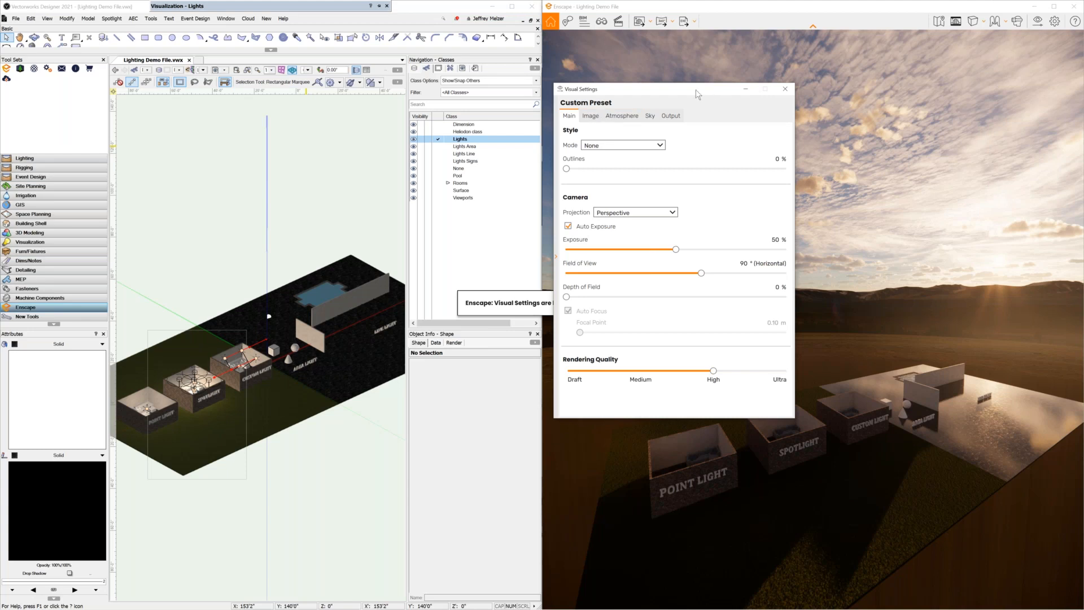
left_click_drag(696, 91, 690, 84)
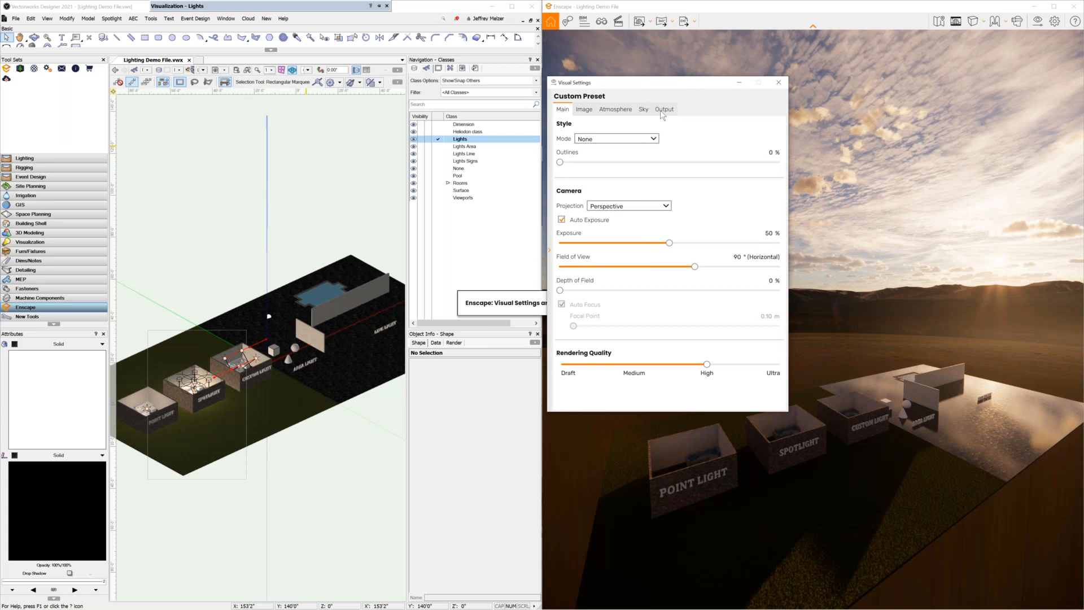
left_click(779, 83)
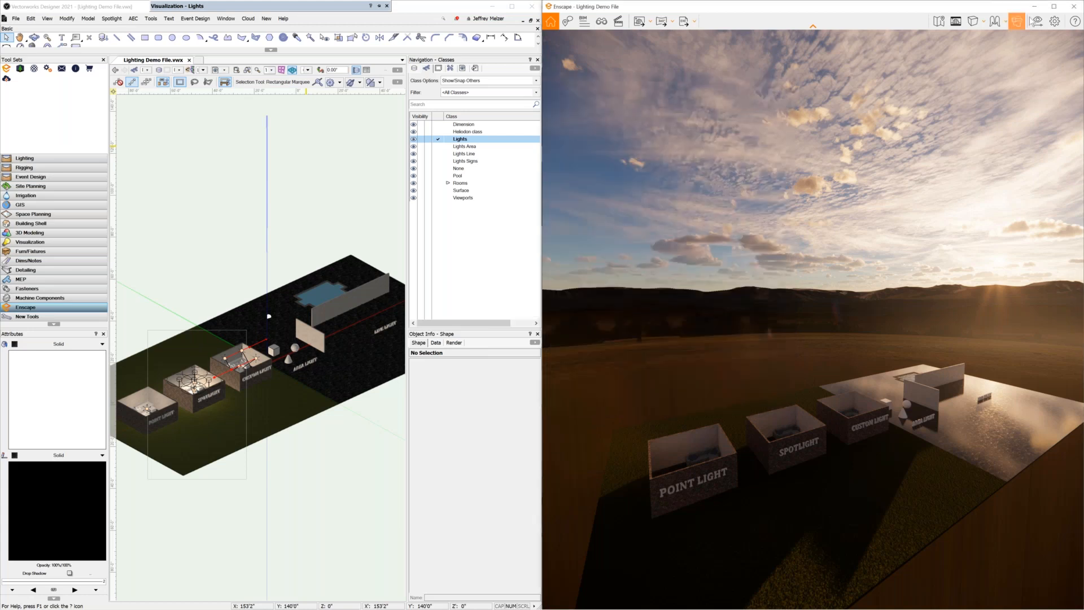
Examine the Customization, Input and Devices pages of the Renderer Window Settings, moving the dialog aside before closing it.
left_click(1055, 21)
left_click_drag(892, 166, 752, 69)
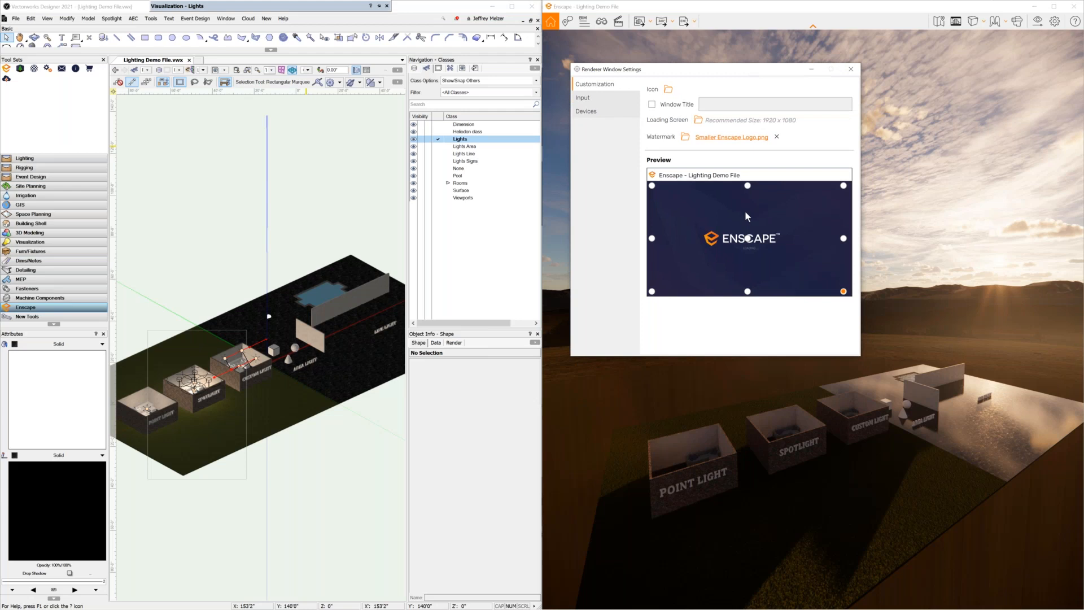
left_click(618, 99)
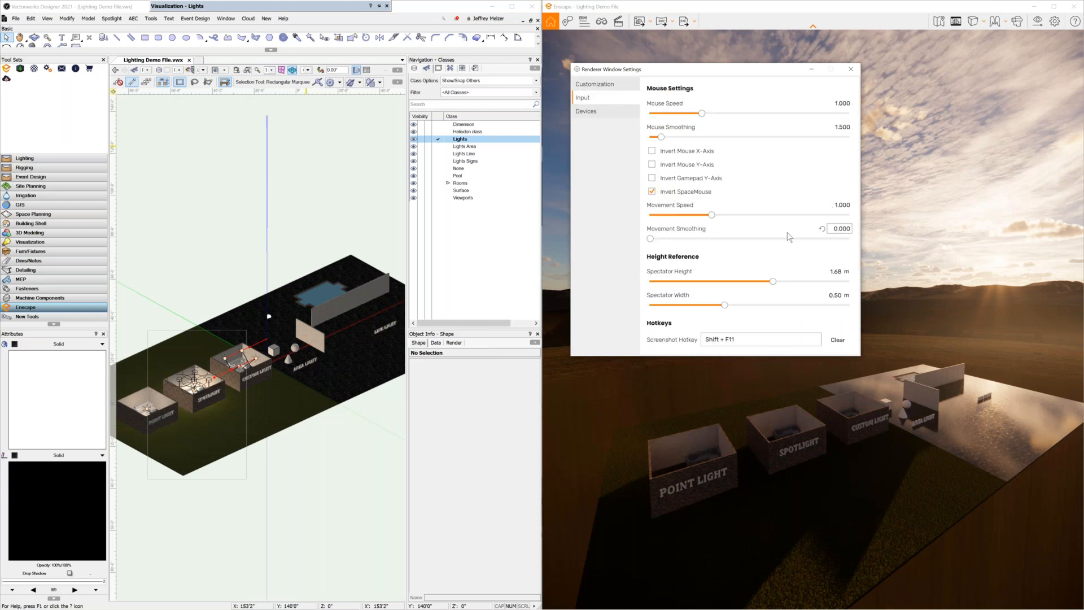
left_click(604, 116)
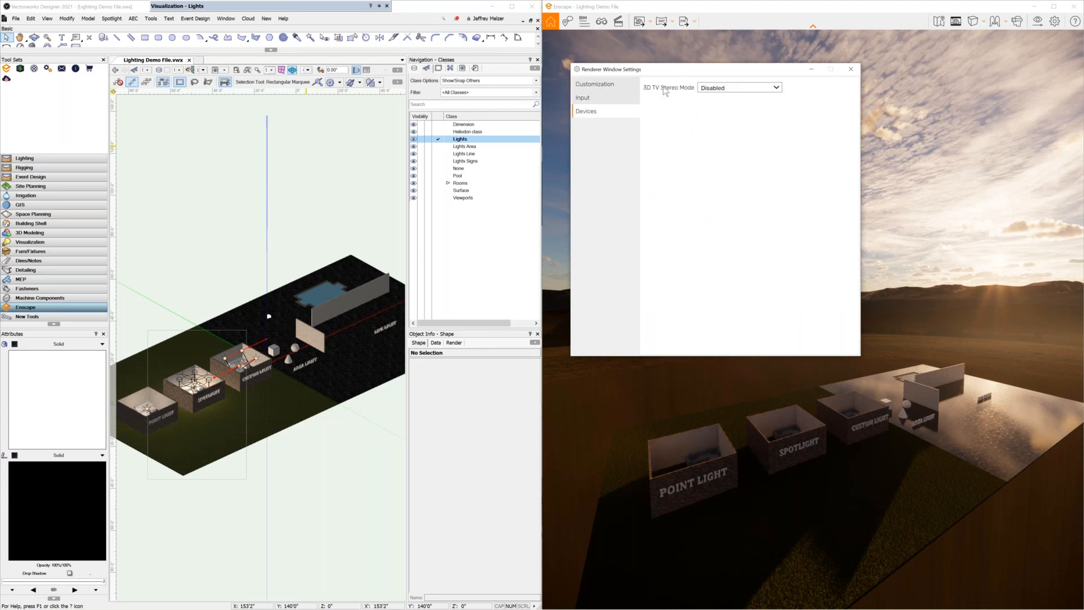
left_click(628, 82)
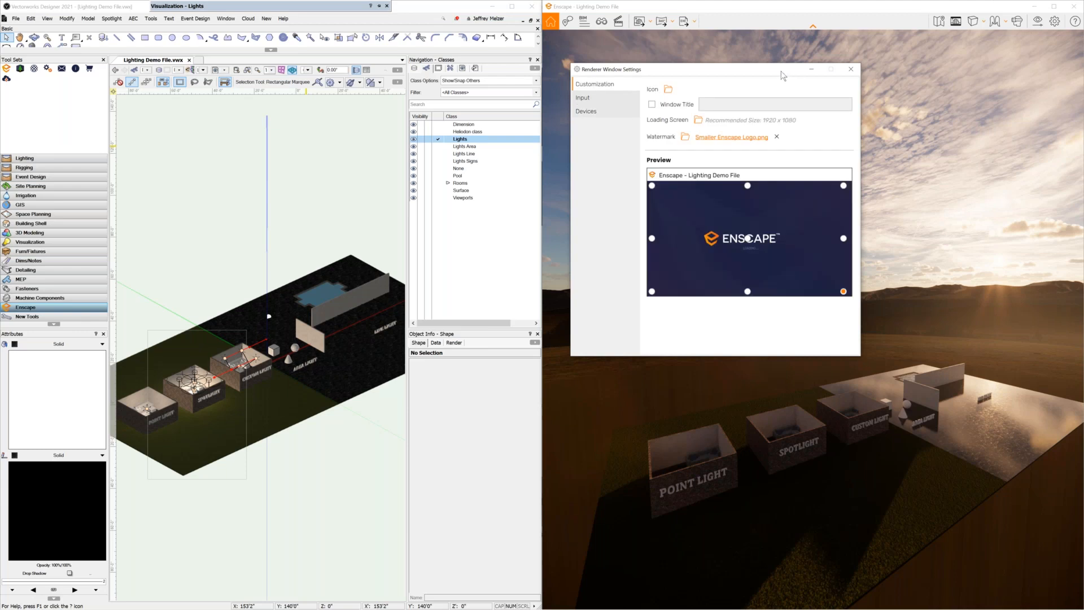
left_click(849, 70)
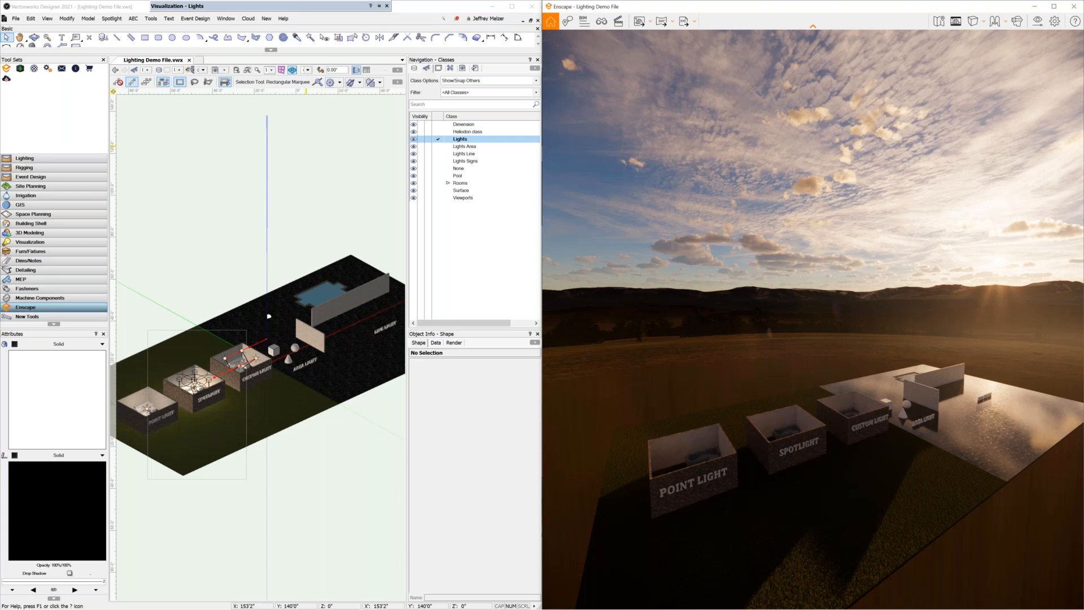
Switch to Vectorworks, show the Visualization tool set and activate the Light tool to look over its light modes.
left_click(320, 69)
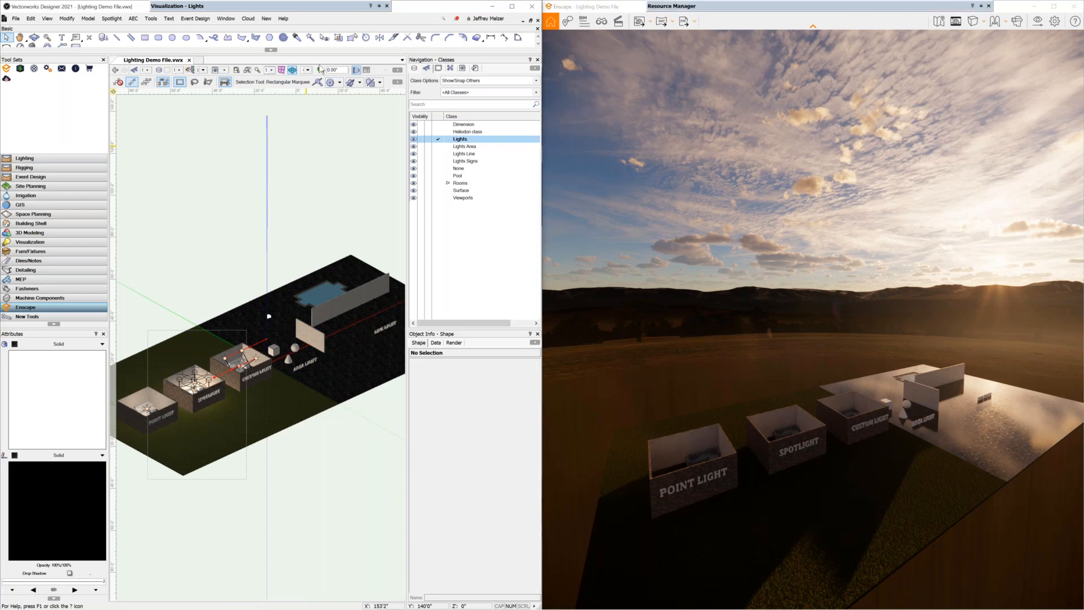
left_click(29, 242)
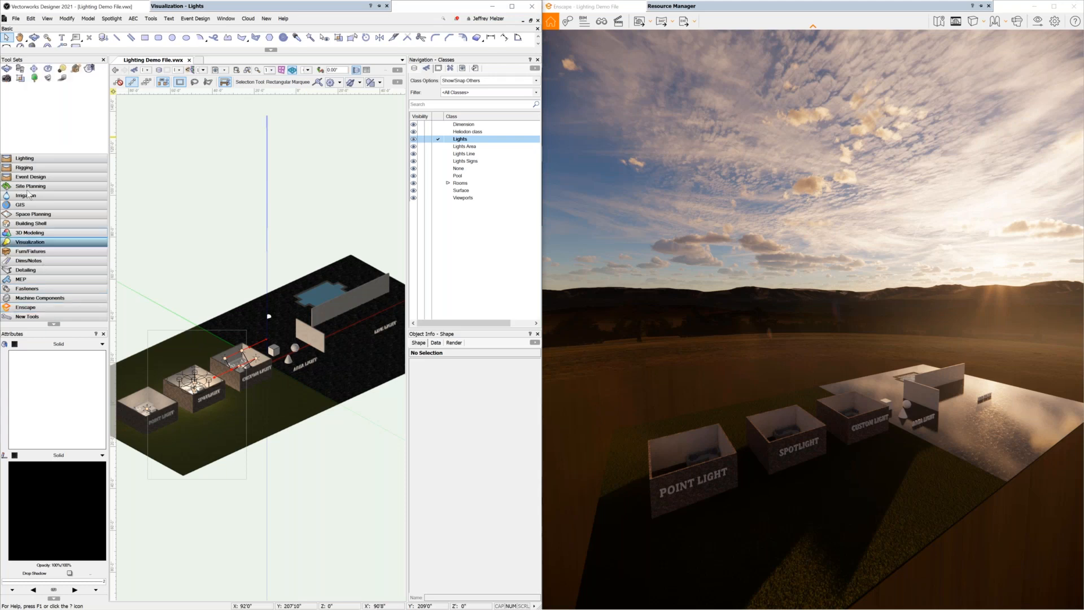
left_click(63, 69)
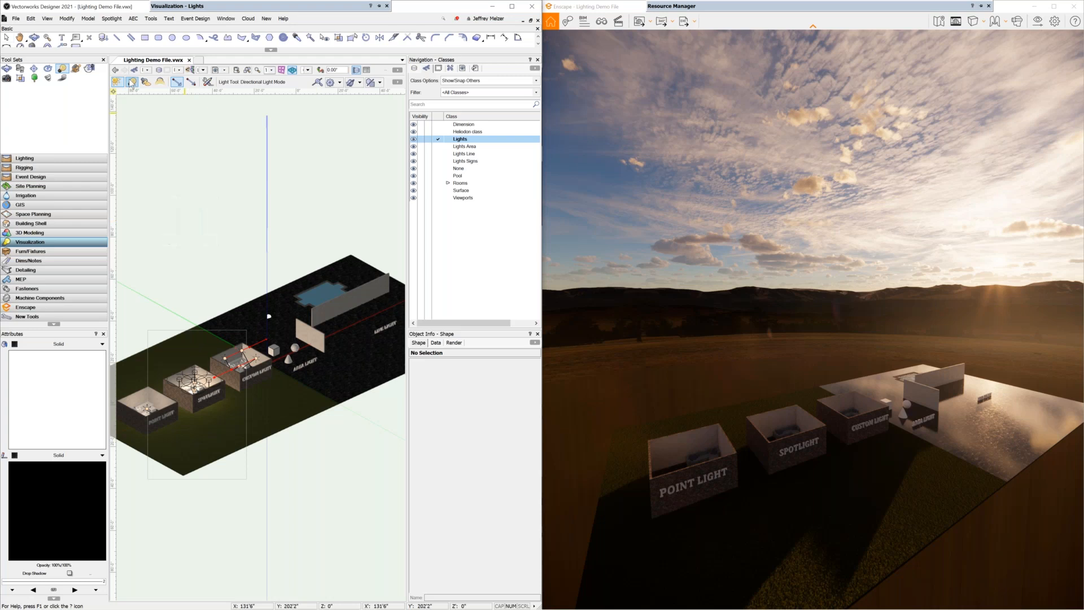
key("ctrl")
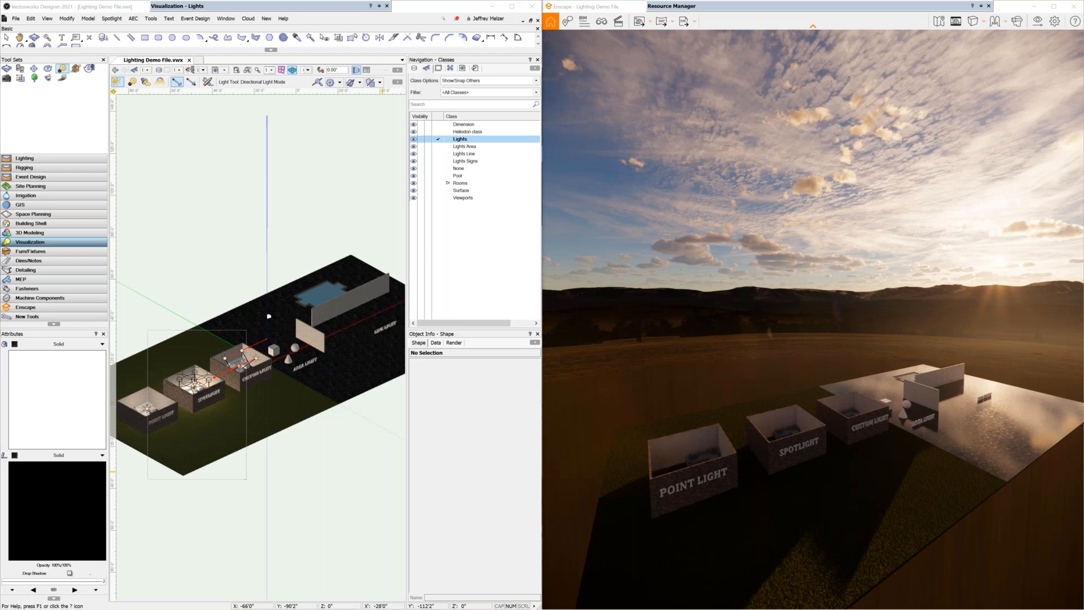
Bring the Enscape view to the Point Light room and advance the time of day to night.
left_click_drag(813, 319, 936, 287)
key("w")
left_click_drag(779, 291, 828, 287)
key("w")
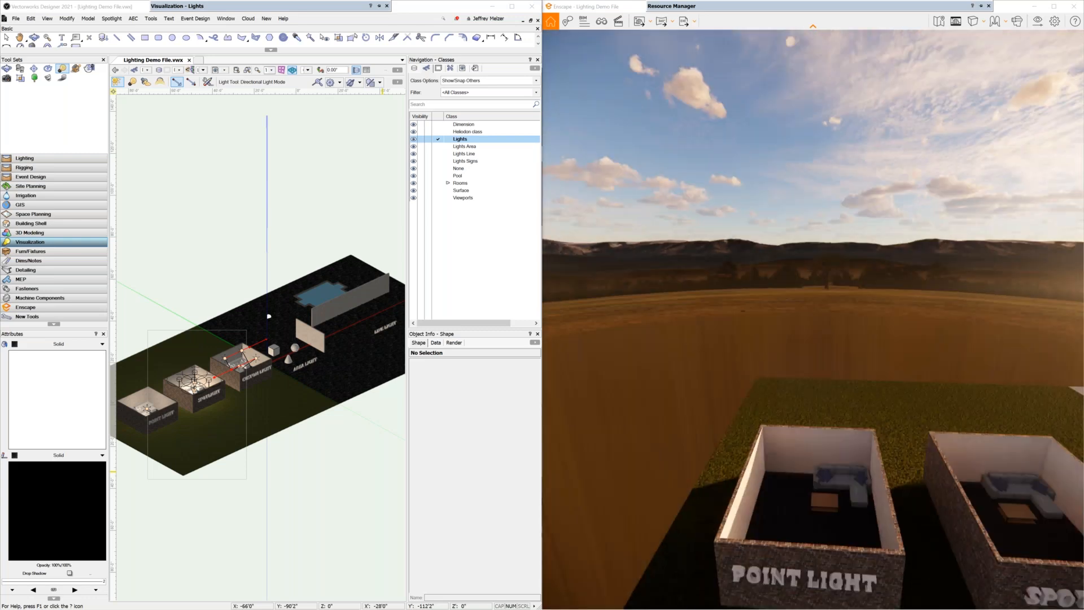
key("w")
left_click_drag(976, 357, 969, 321)
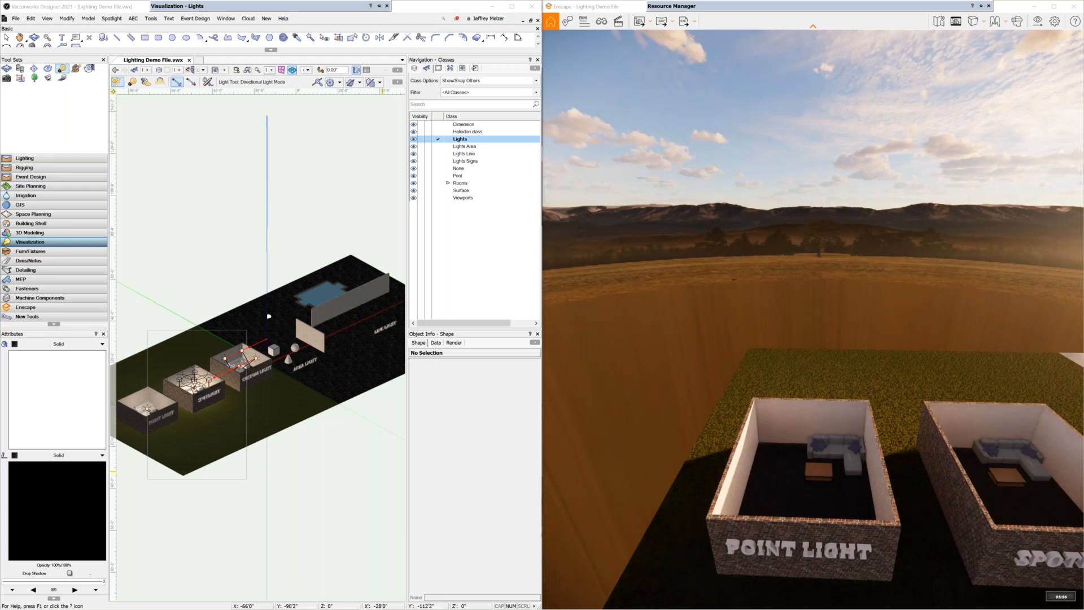
key("u")
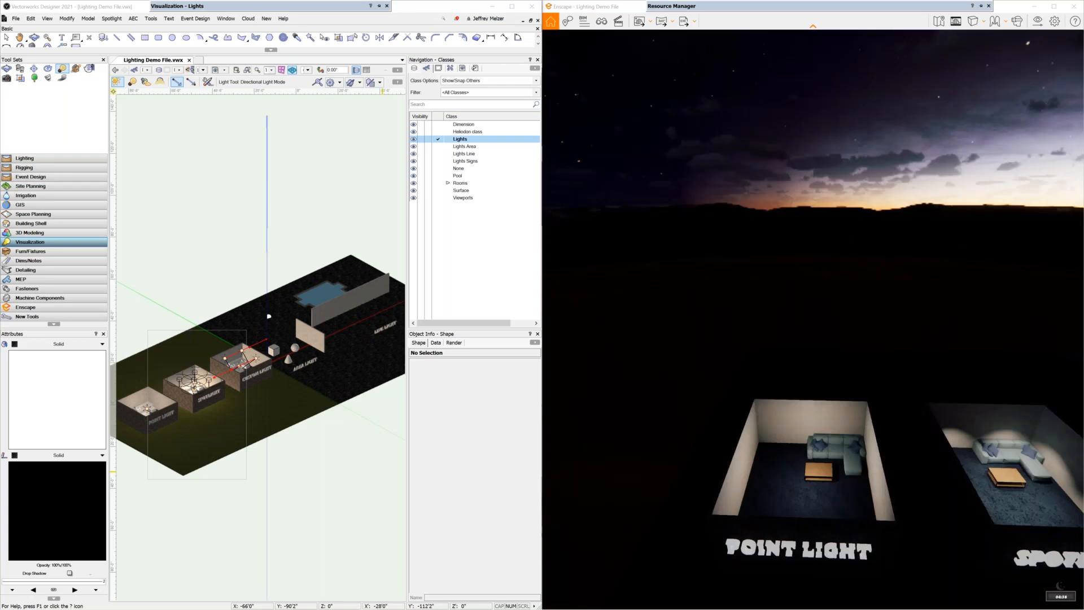
key("u")
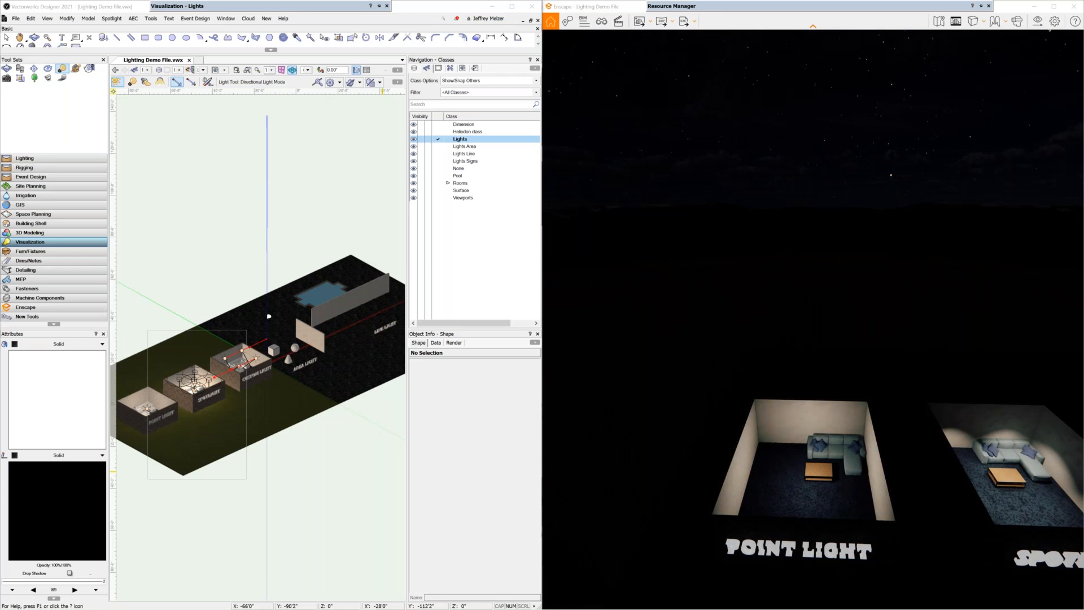
Frame the interior of the Point Light room in the render and select its point light in the Vectorworks model.
left_click_drag(813, 339, 813, 440)
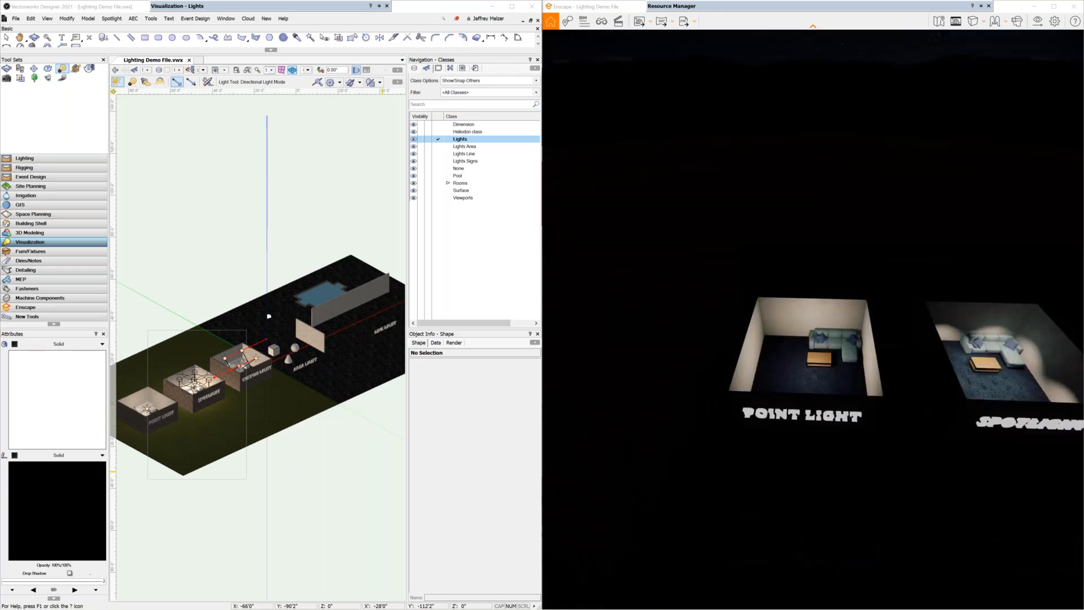
key("w")
key("w")
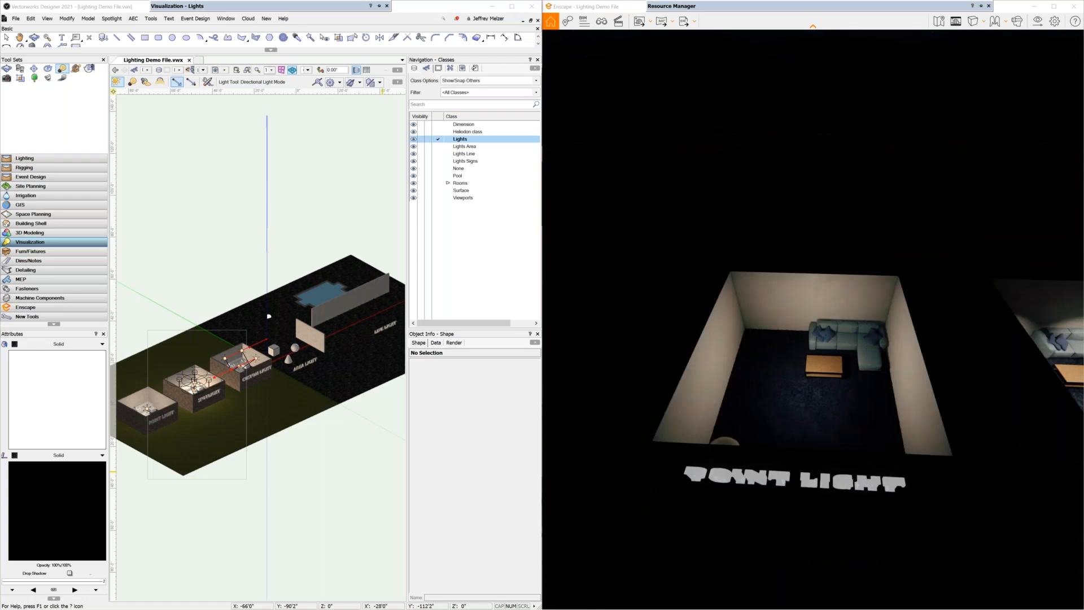
key("w")
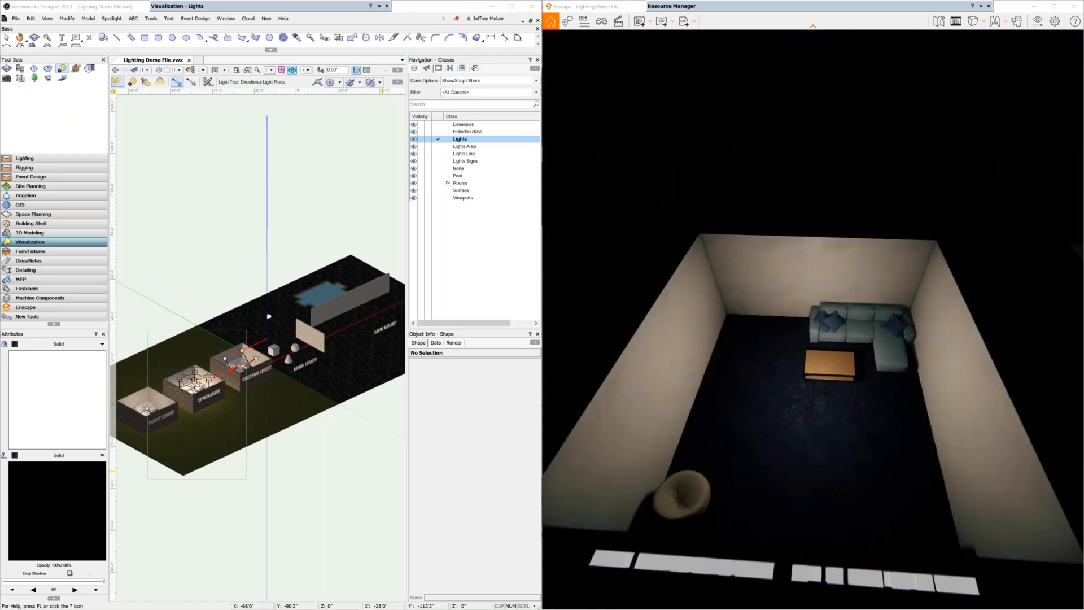
key("w")
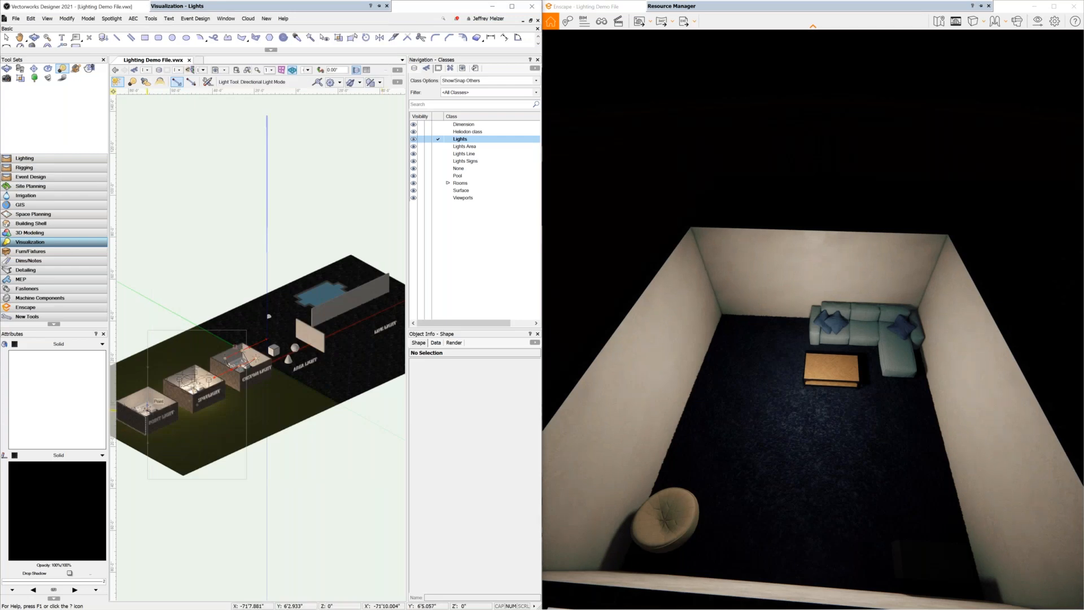
left_click(7, 38)
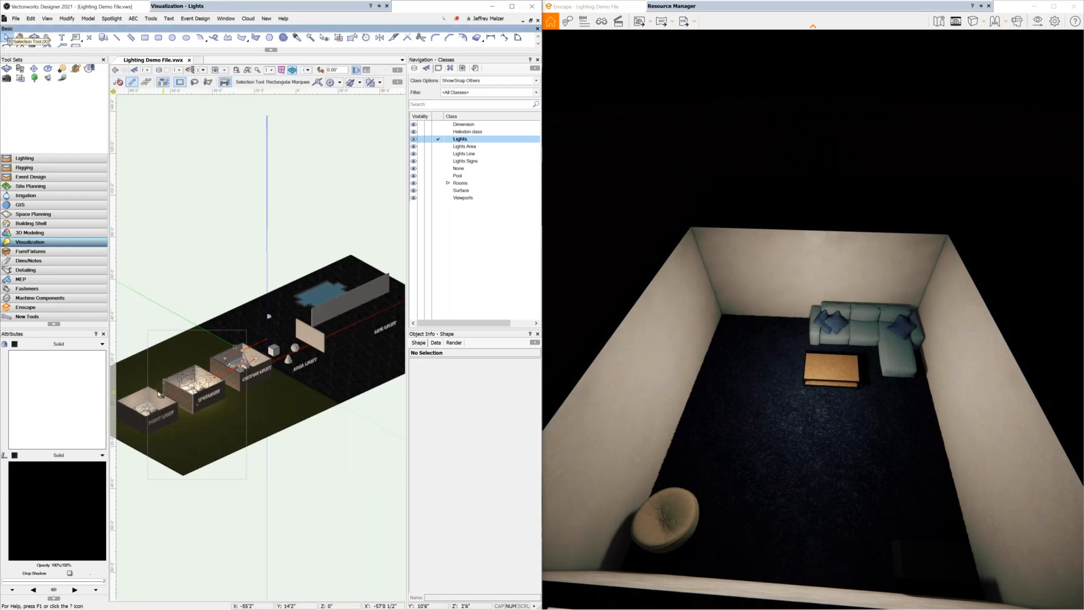
left_click_drag(196, 289, 128, 447)
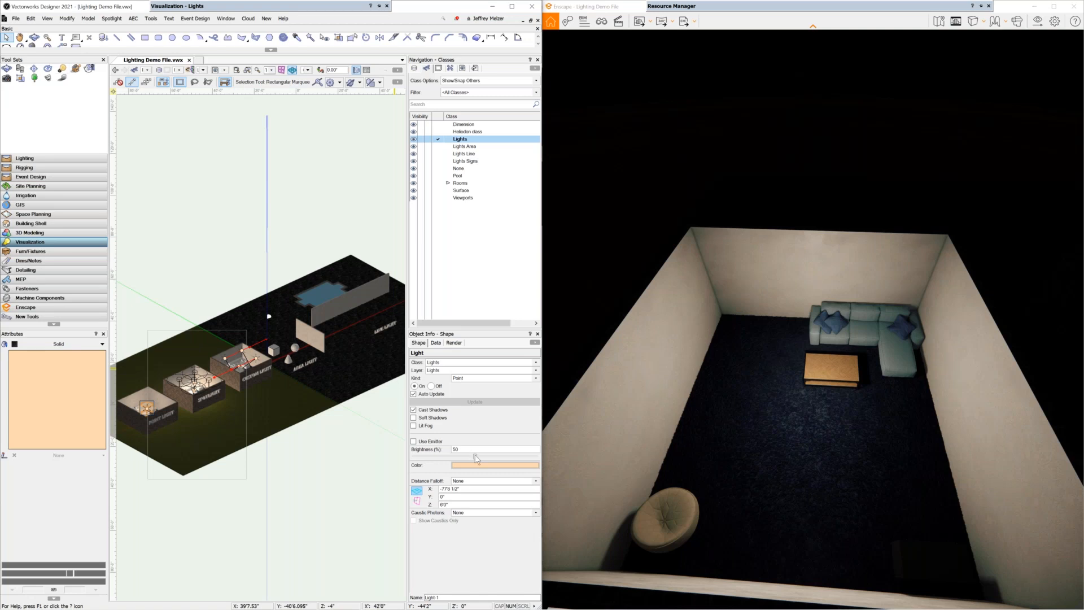
Try the point light at 100% brightness, and set it back to 50%.
left_click_drag(466, 448, 445, 450)
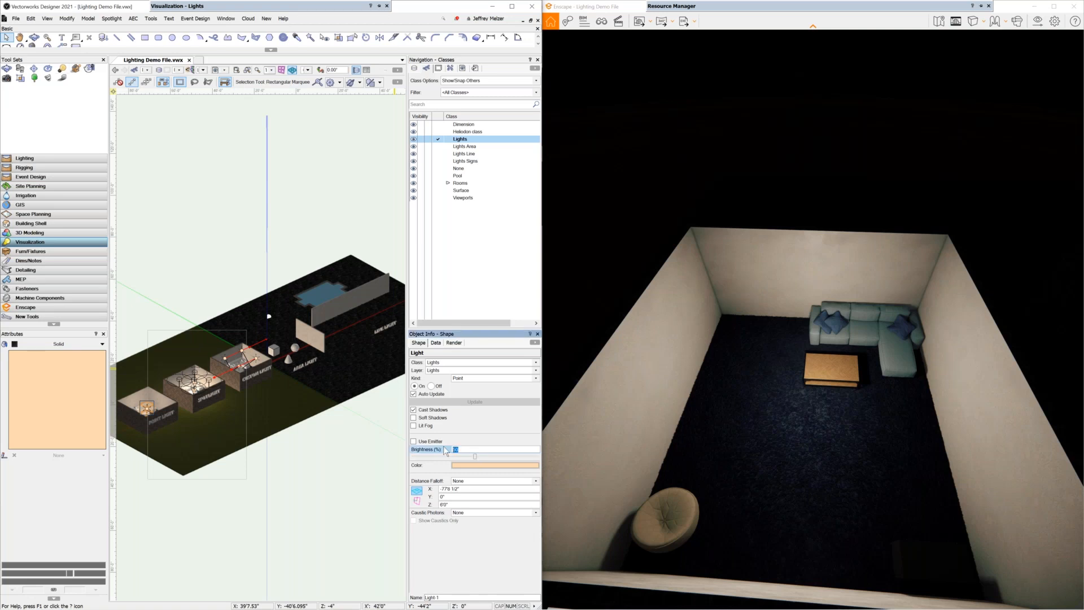
type("100")
key("Return")
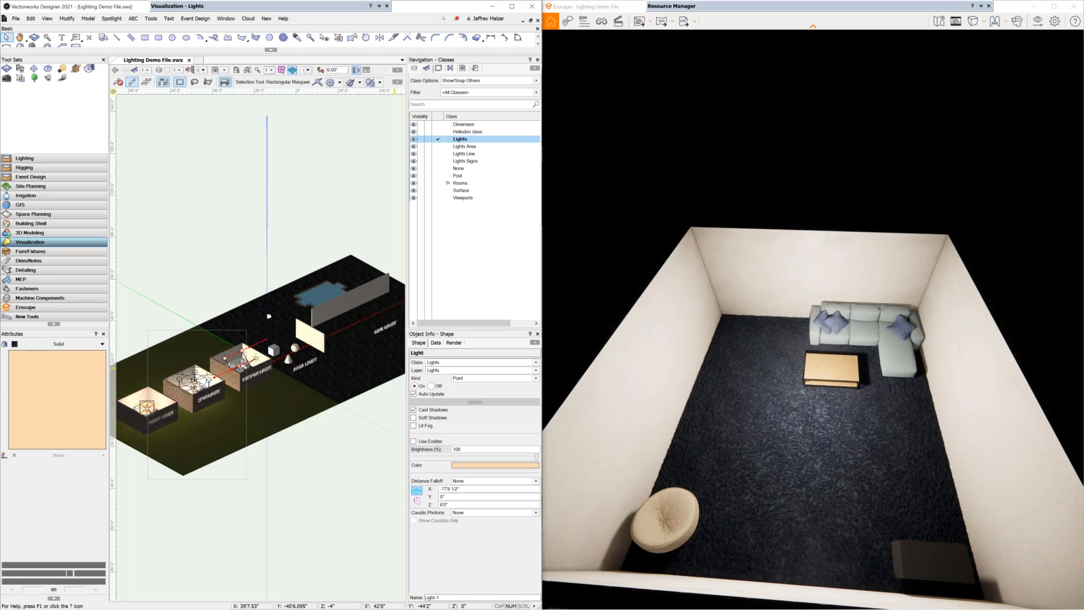
left_click_drag(464, 450, 451, 450)
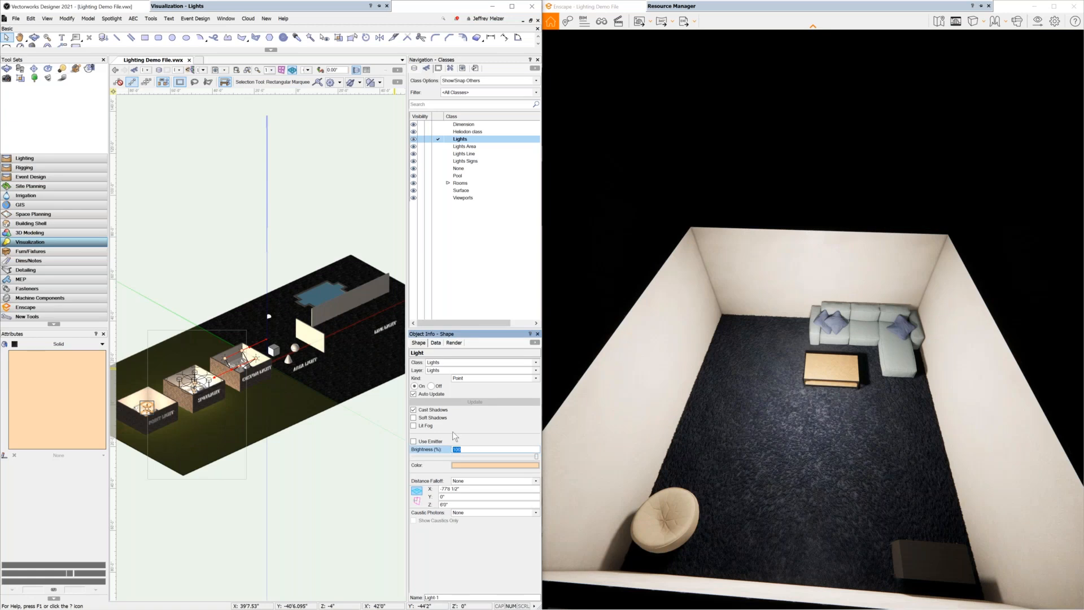
type("50")
key("Return")
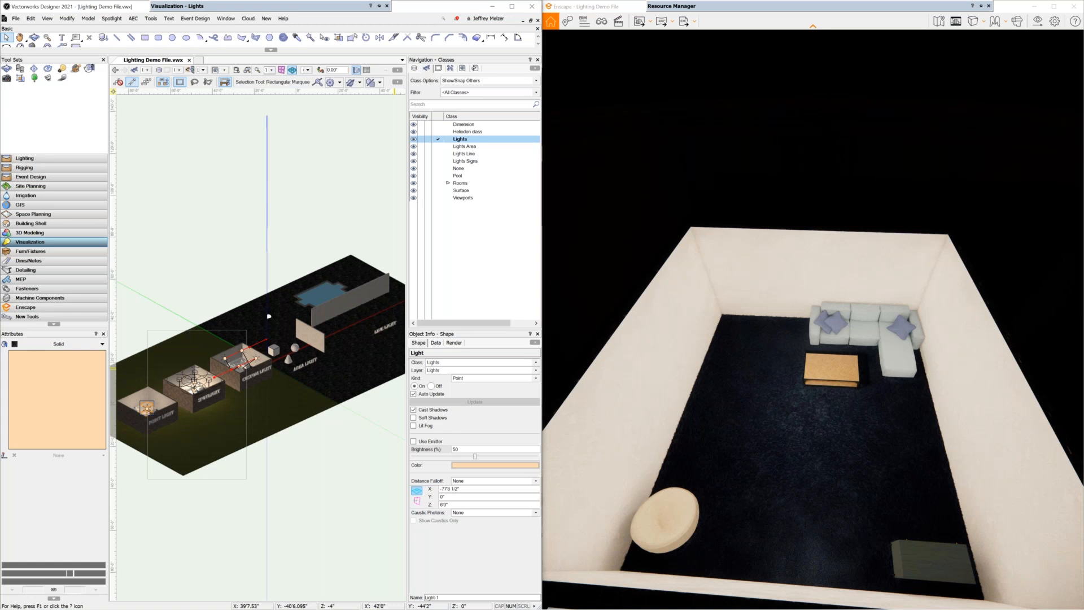
Try pure blue (0, 0, 255) as the point light's color and undo the change.
left_click(465, 466)
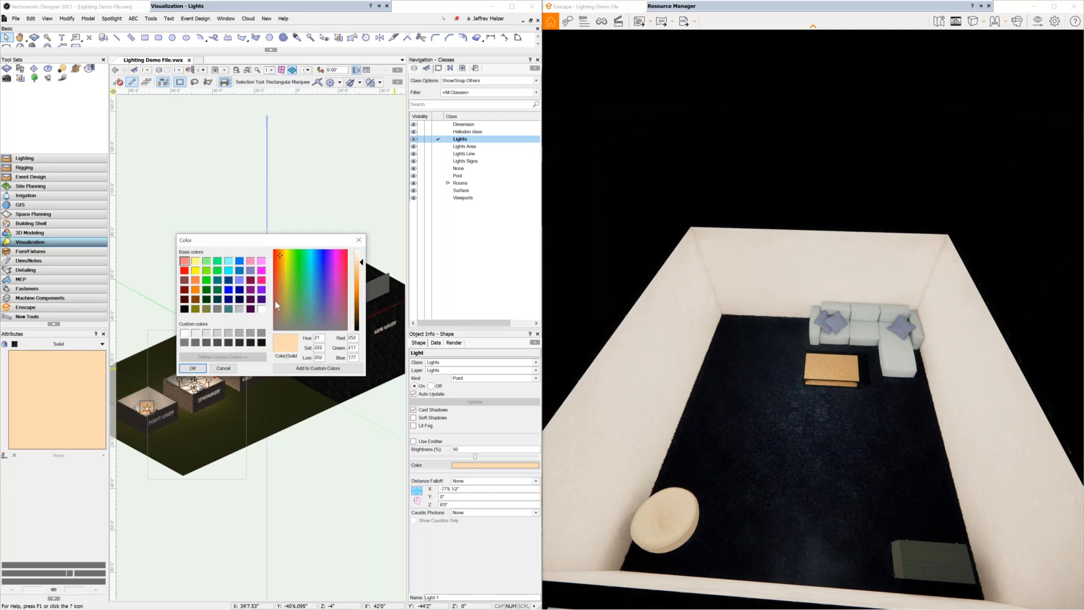
left_click(229, 291)
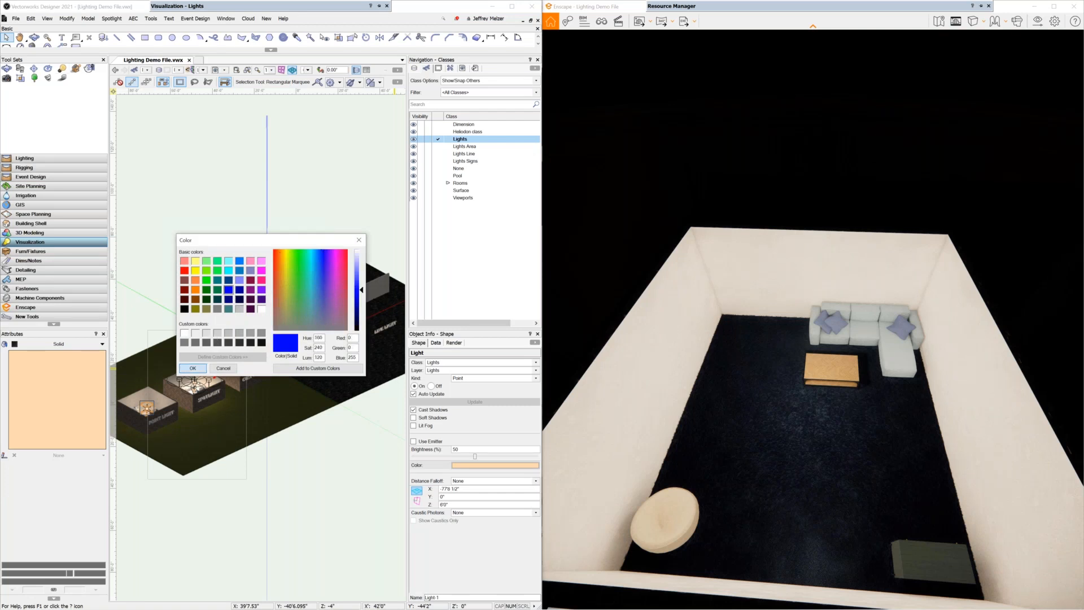
left_click(193, 368)
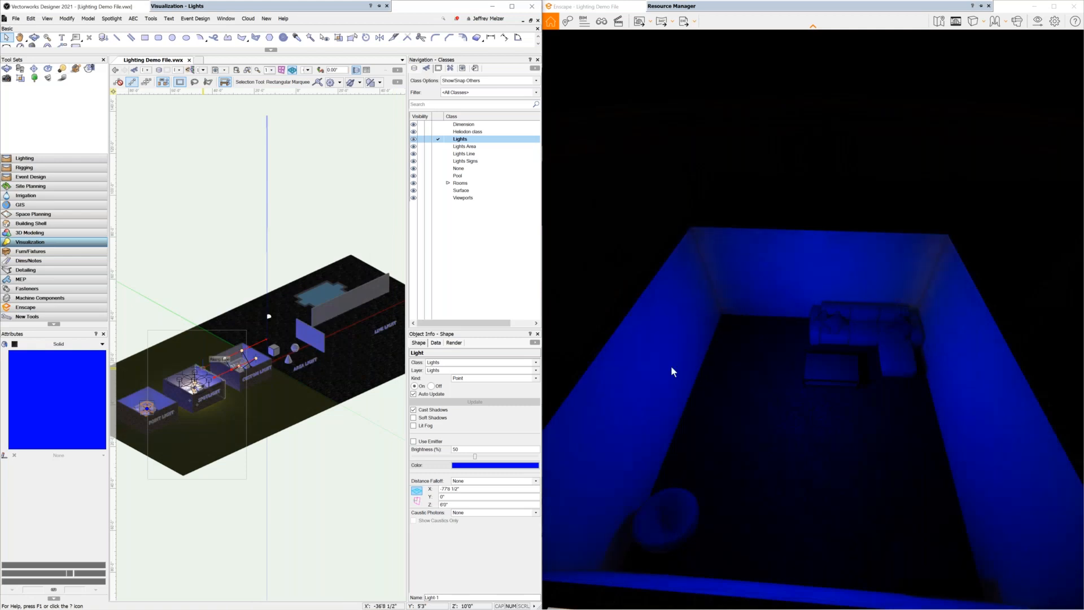
key("ctrl+z")
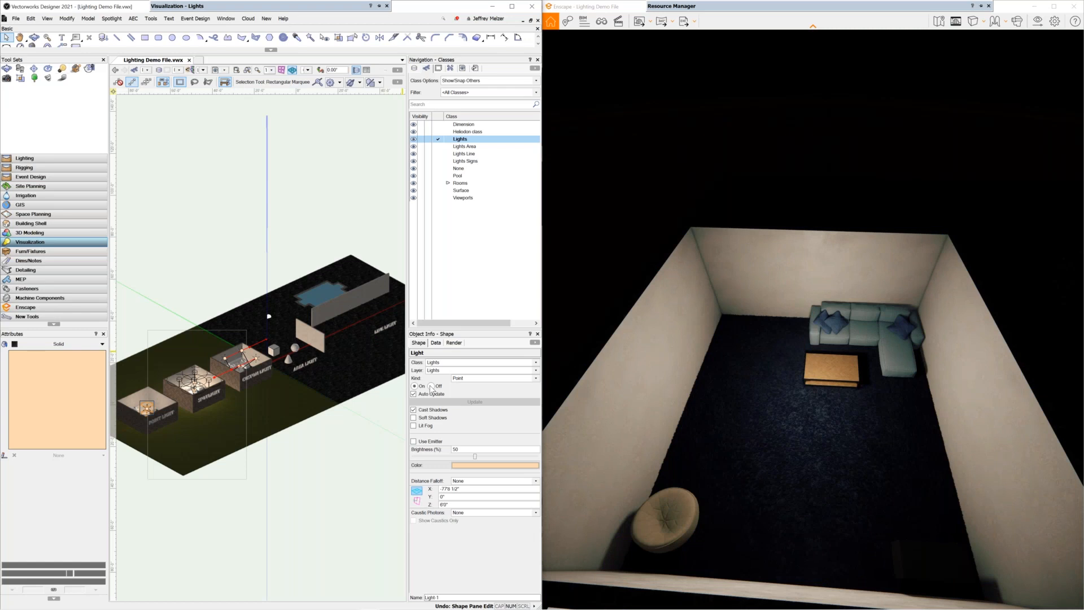
Move the Enscape view out of the Point Light room and across to the Spotlight room to examine its lighting.
left_click(750, 418)
left_click_drag(751, 418, 751, 333)
key("s")
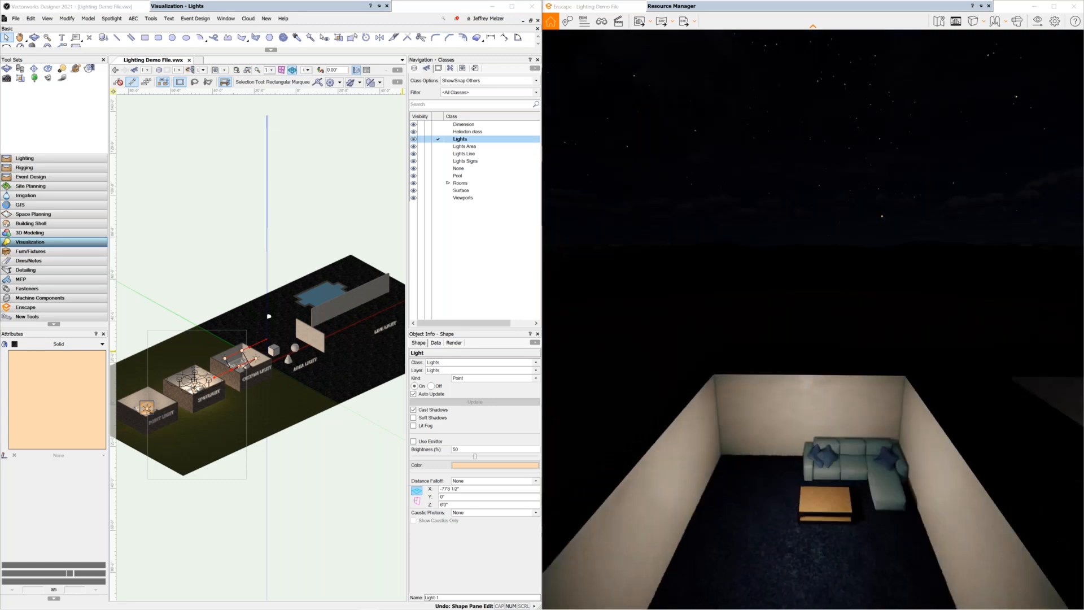
key("s")
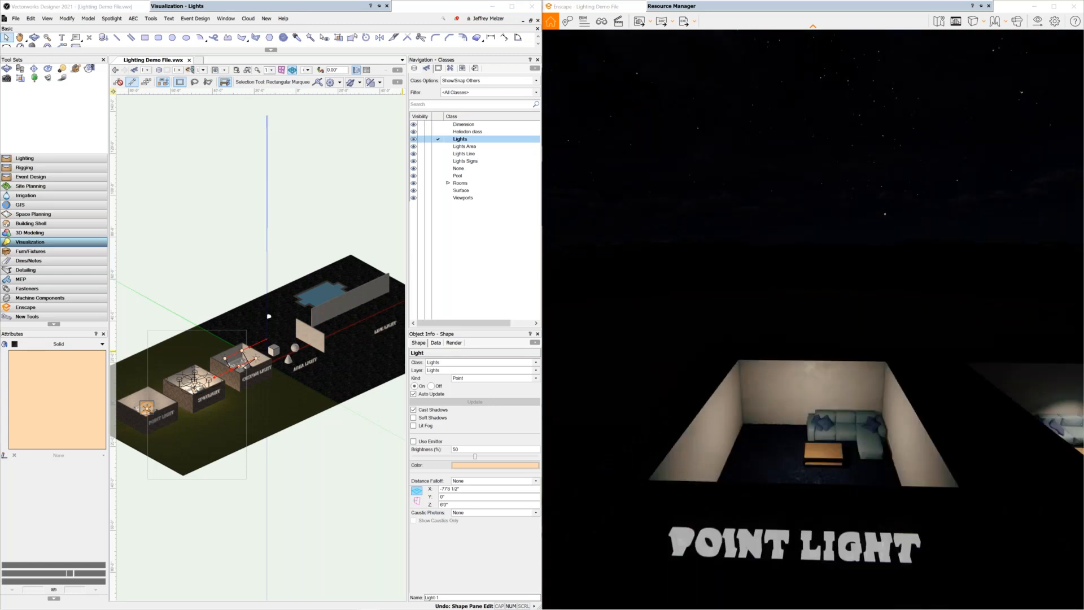
key("s")
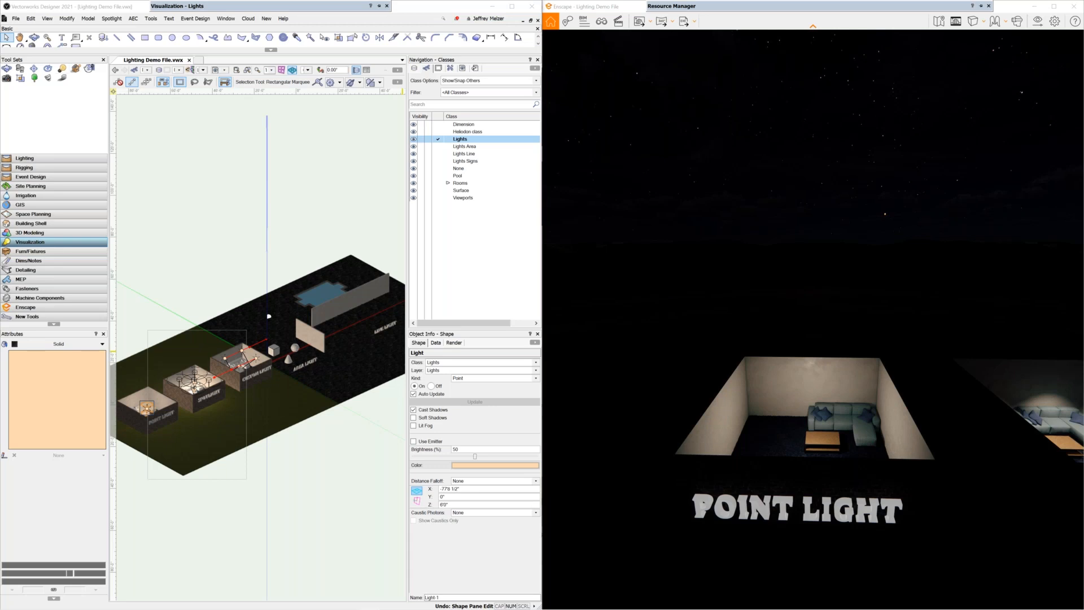
left_click_drag(813, 319, 796, 254)
left_click_drag(813, 319, 831, 353)
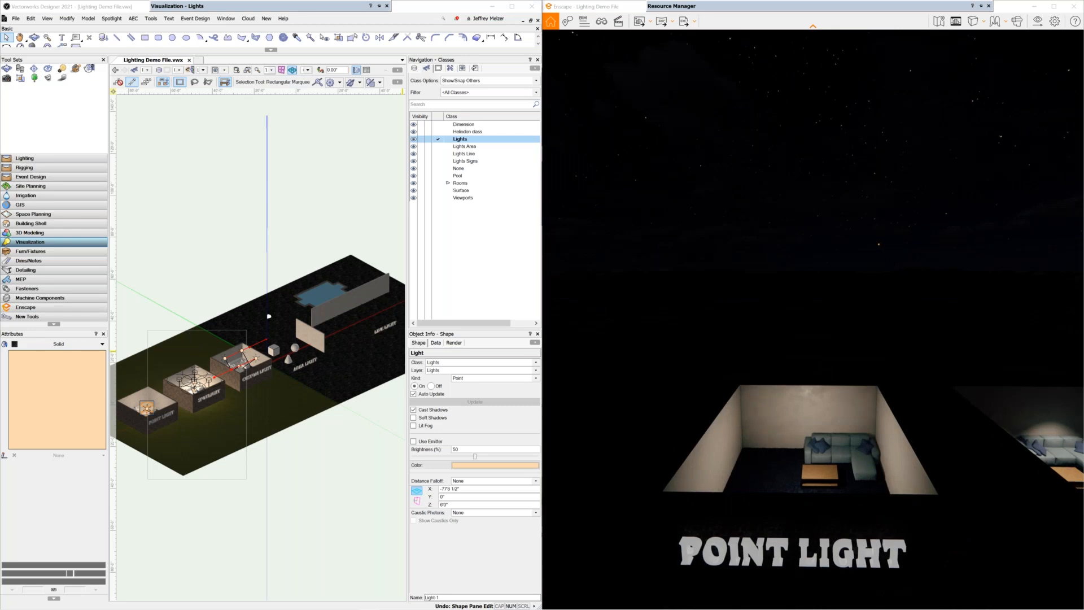
key("d")
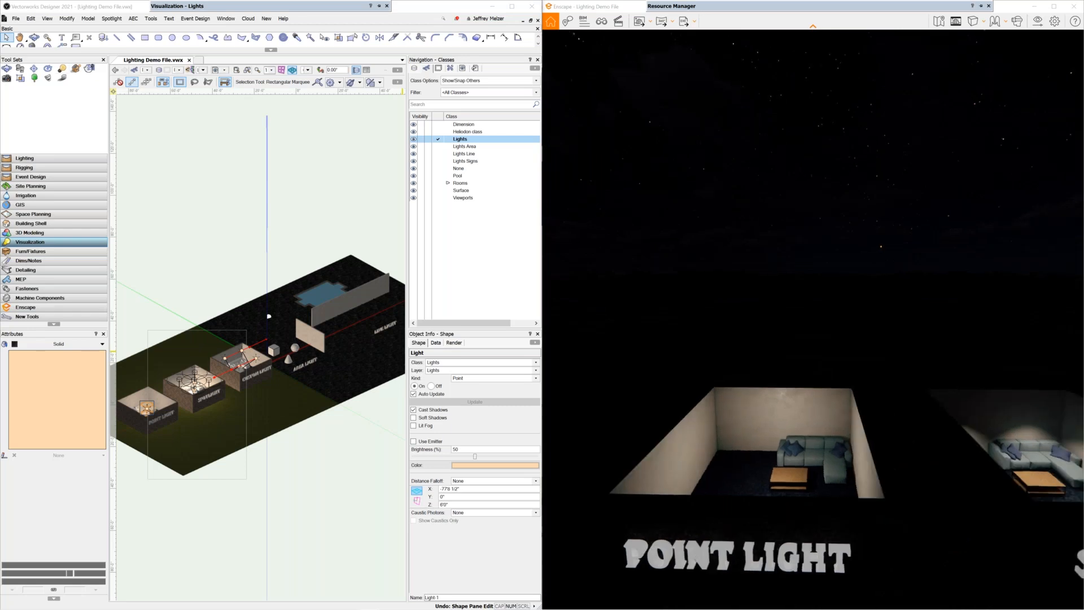
key("d")
key("d")
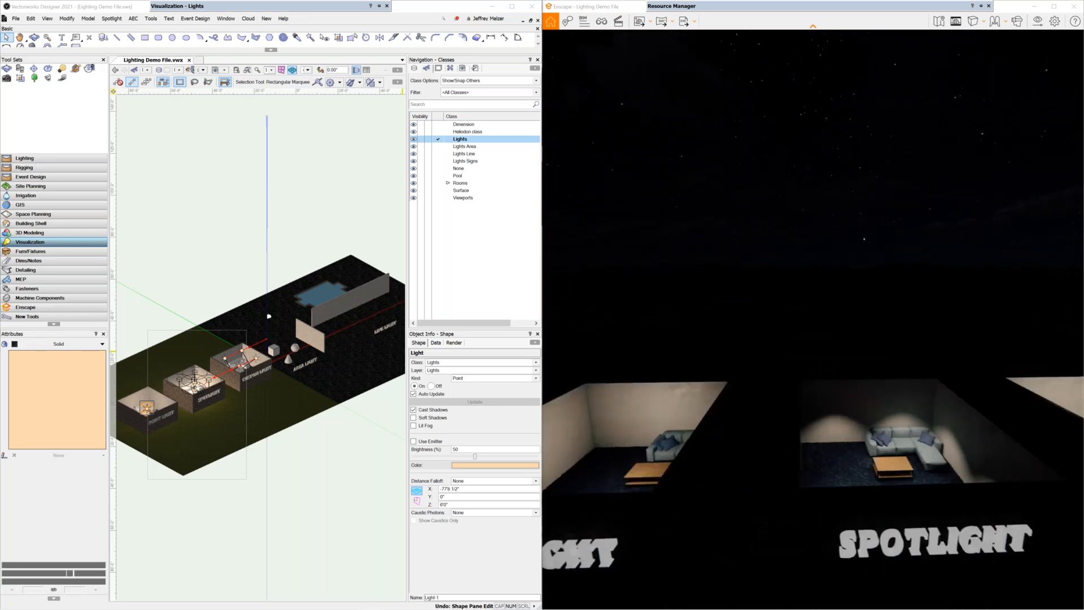
key("d")
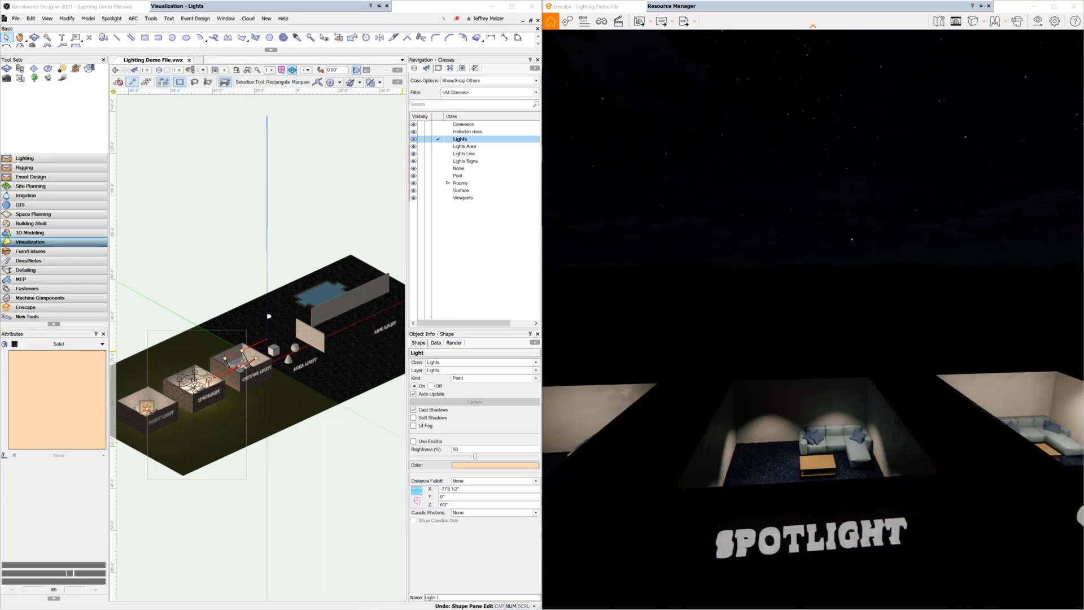
key("d")
key("w")
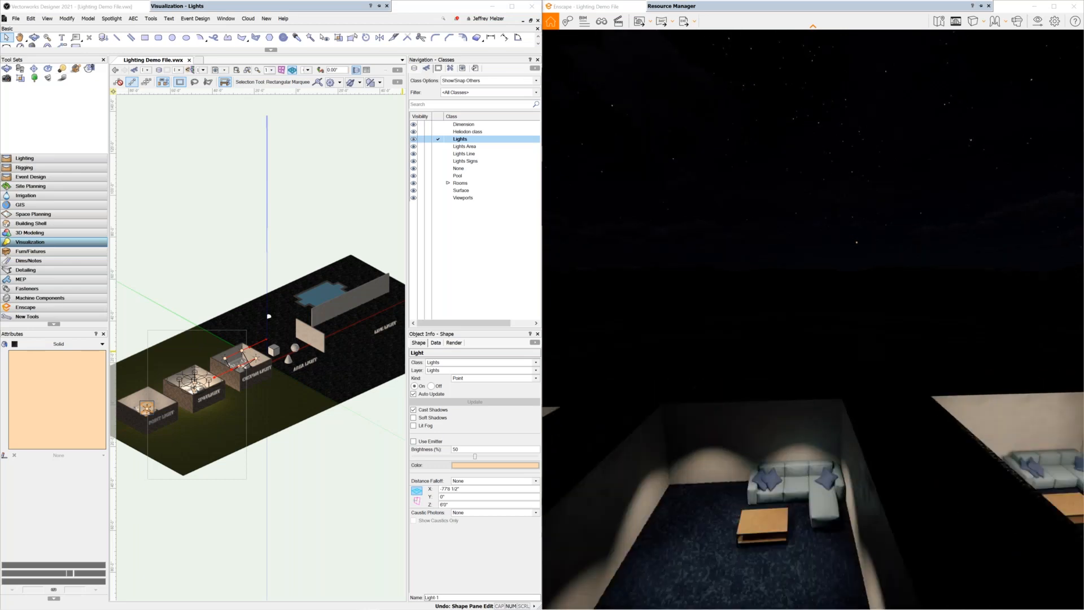
Center the interior of the Spotlight room in the Enscape render, viewed from above.
key("a")
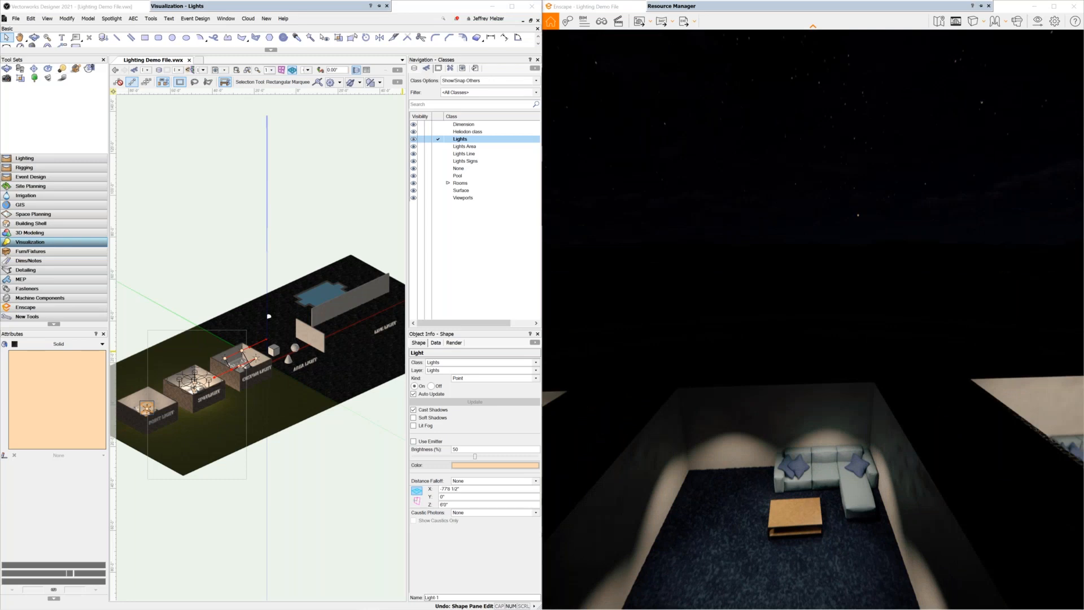
left_click_drag(871, 202, 871, 261)
key("a")
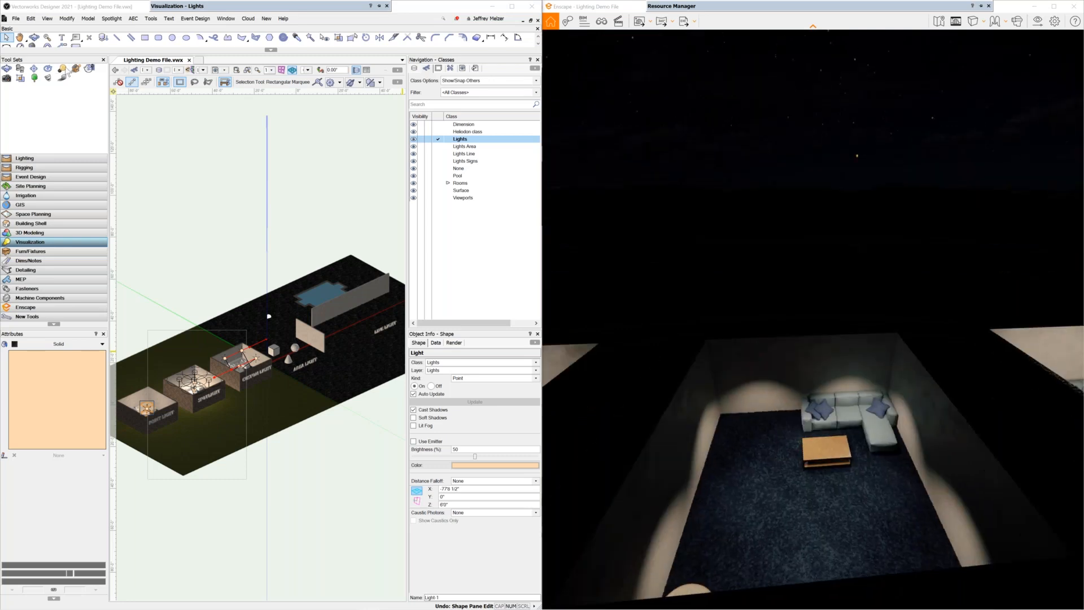
Activate the Light tool to view its light-type modes, and return to the Selection tool.
left_click(63, 70)
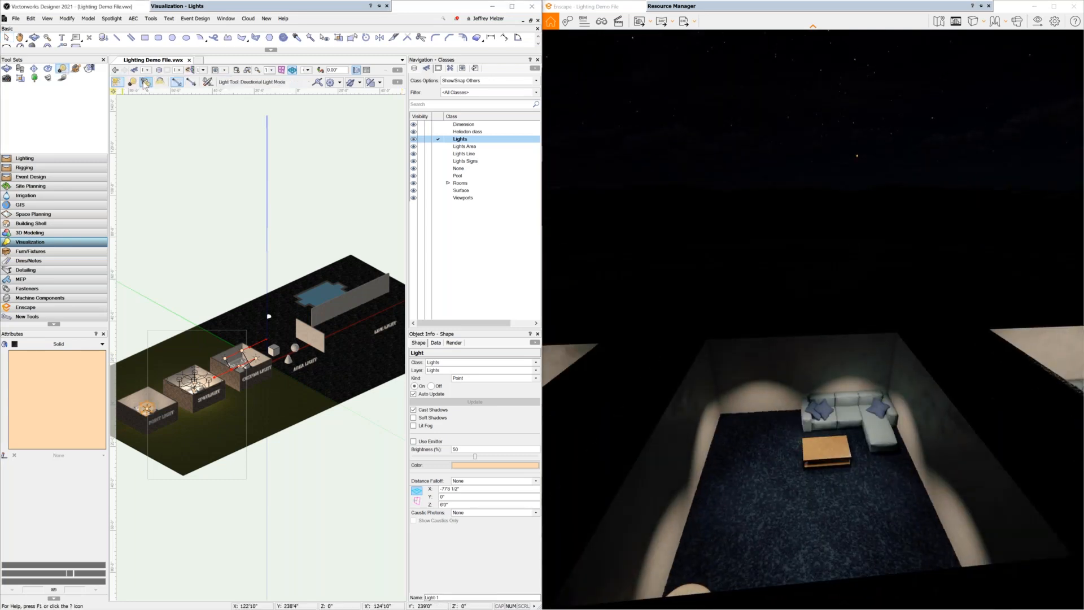
left_click(145, 83)
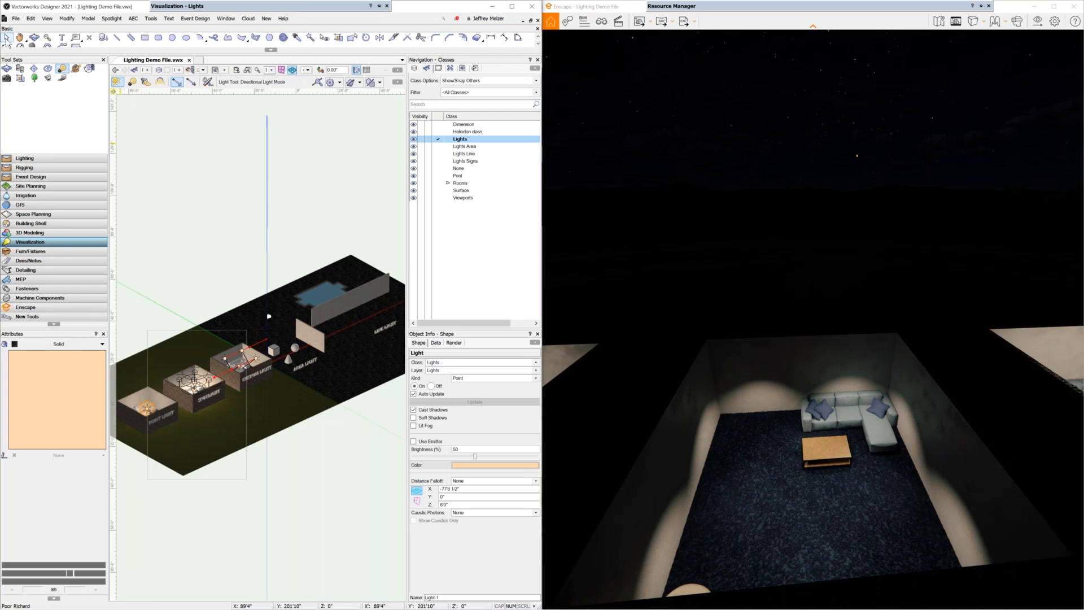
left_click(6, 37)
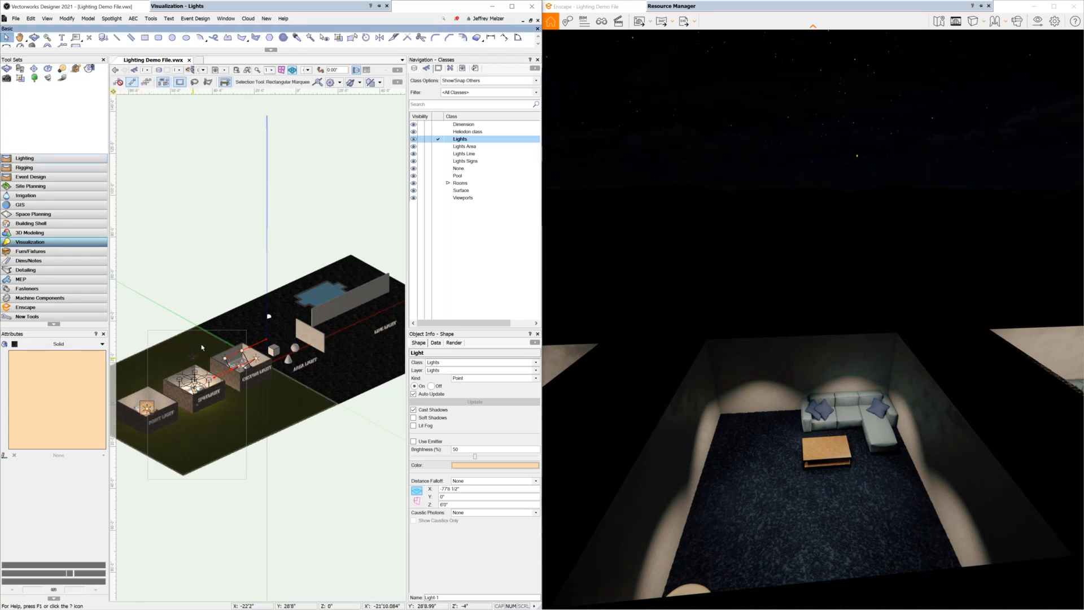
Select the five lights in the Spotlight room and set their spread to 10°.
left_click_drag(143, 319, 235, 417)
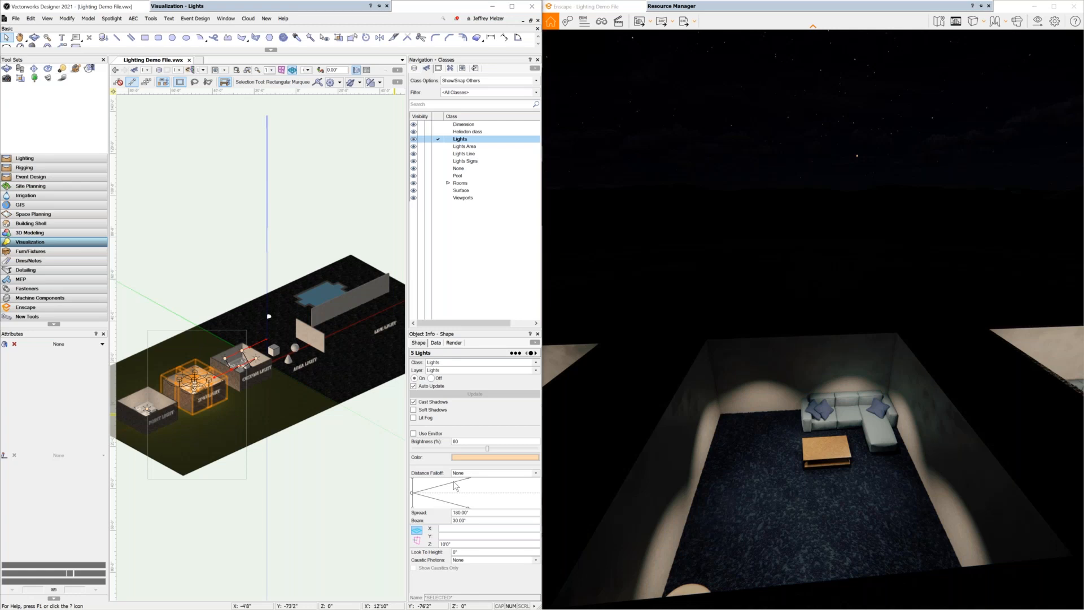
left_click(474, 513)
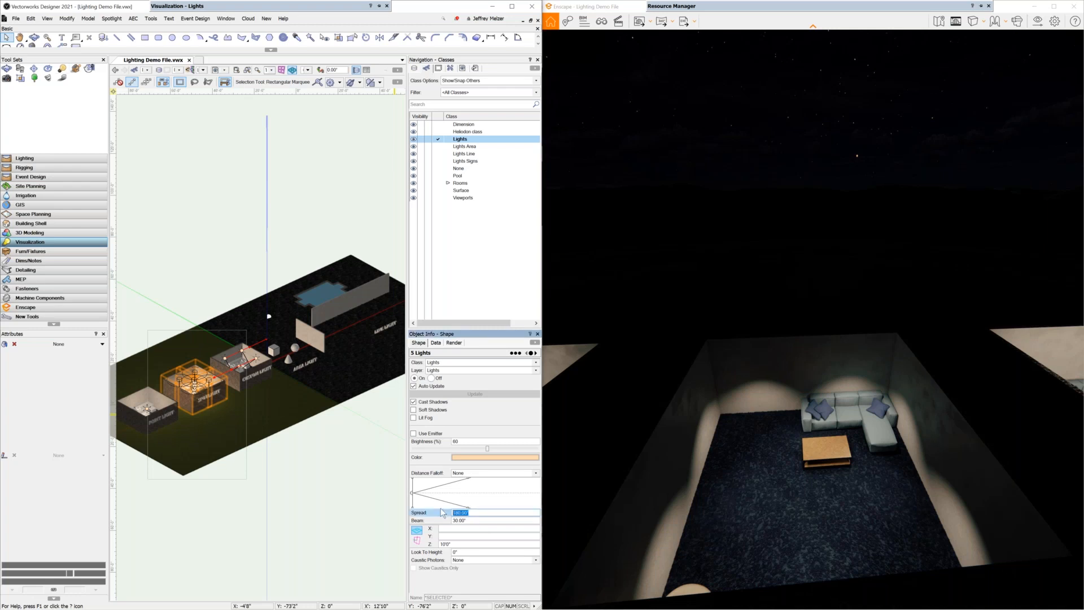
type("10")
key("Return")
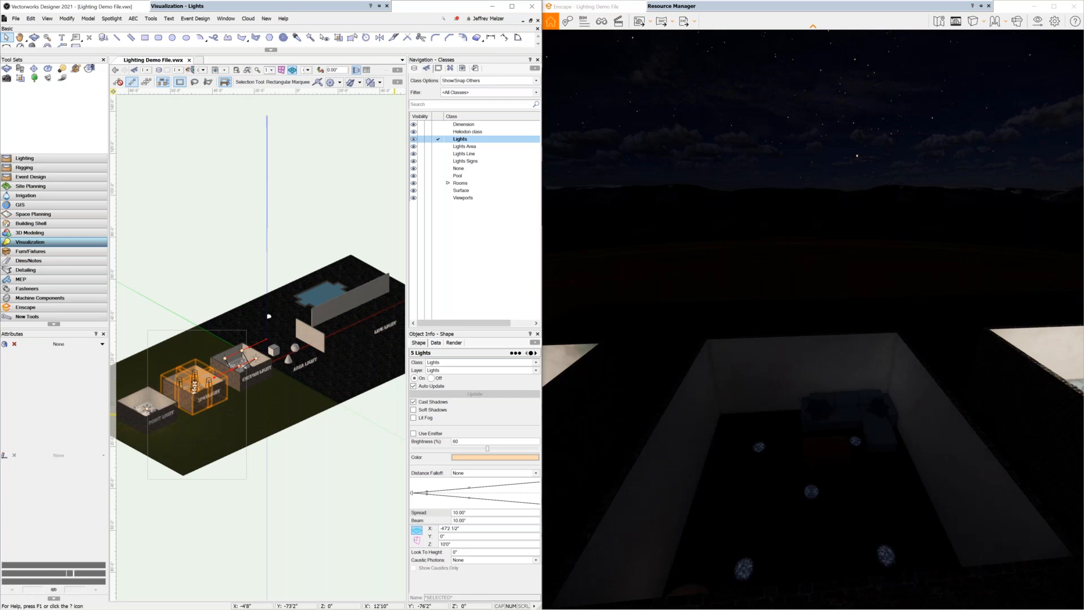
Set the spread of the selected spotlights back to 180°.
left_click(454, 513)
type("180")
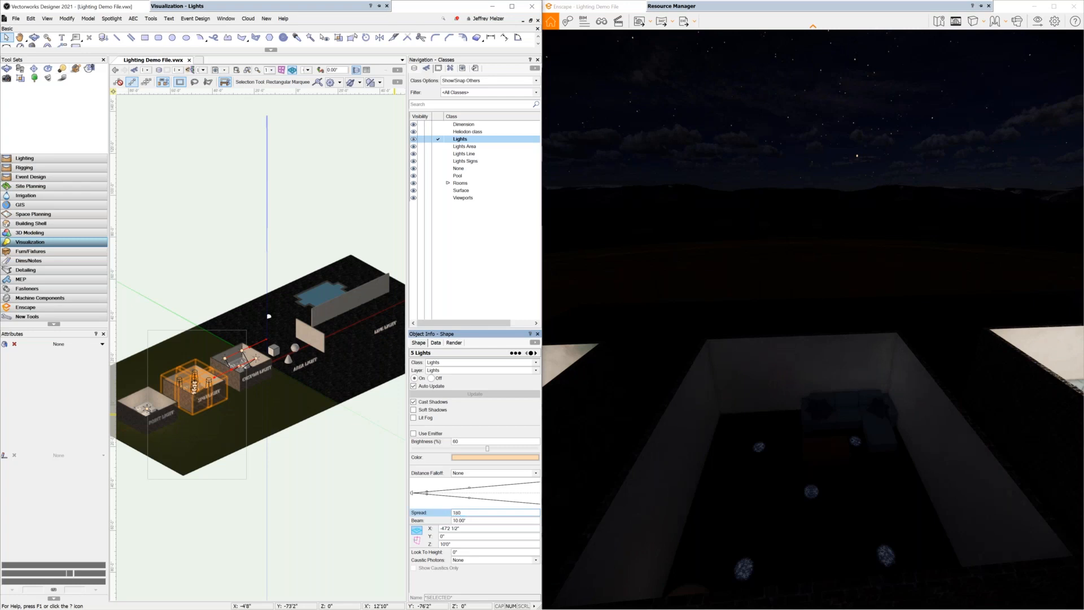
key("Return")
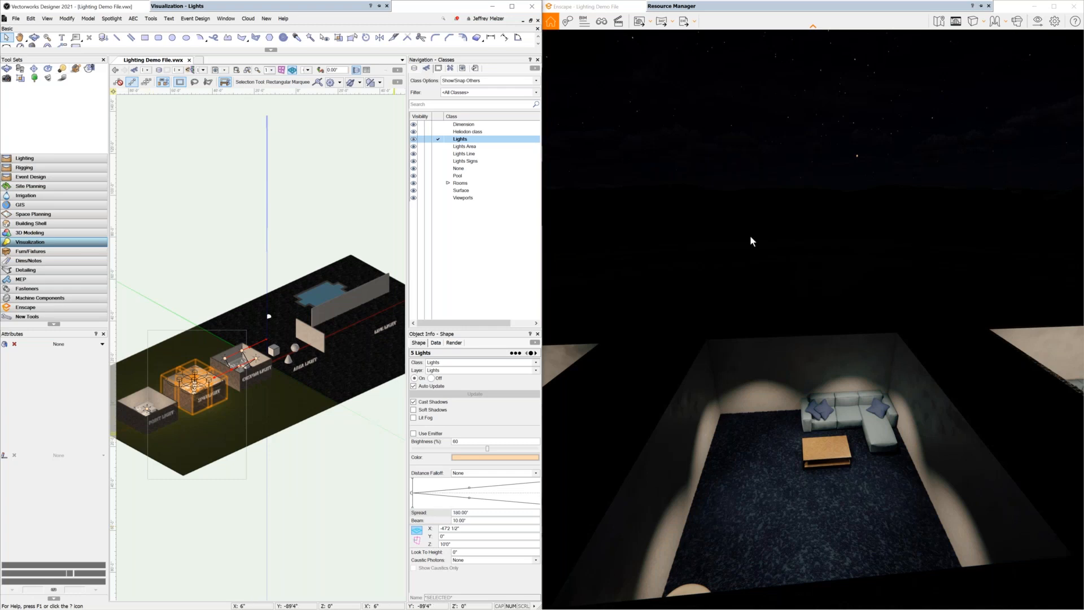
Move the Enscape view across from the Spotlight room to the Custom Light room.
left_click(794, 259)
left_click_drag(794, 260, 800, 328)
key("d")
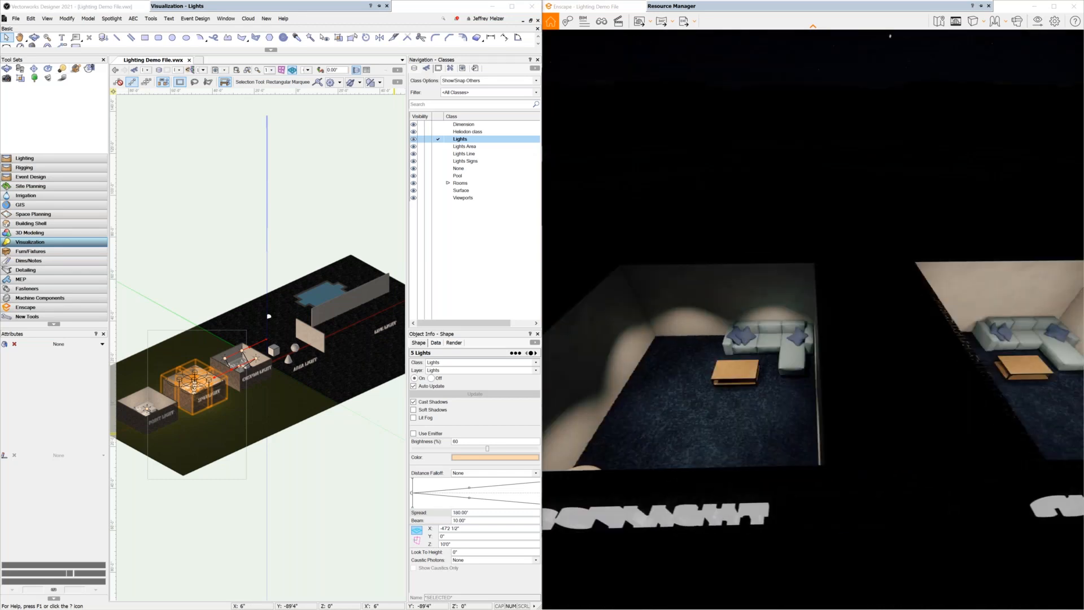
key("d")
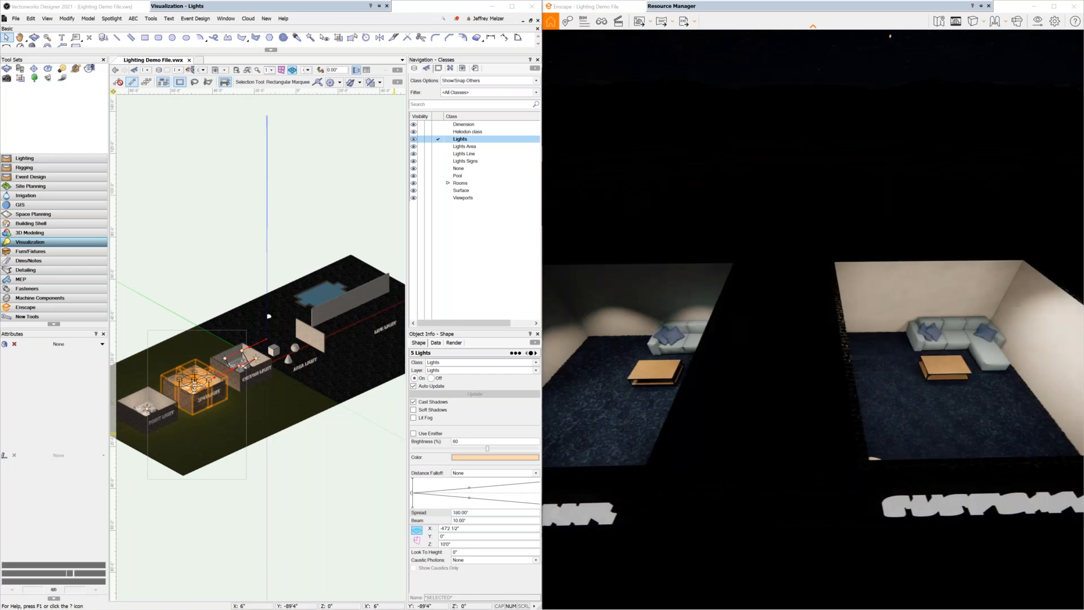
key("d")
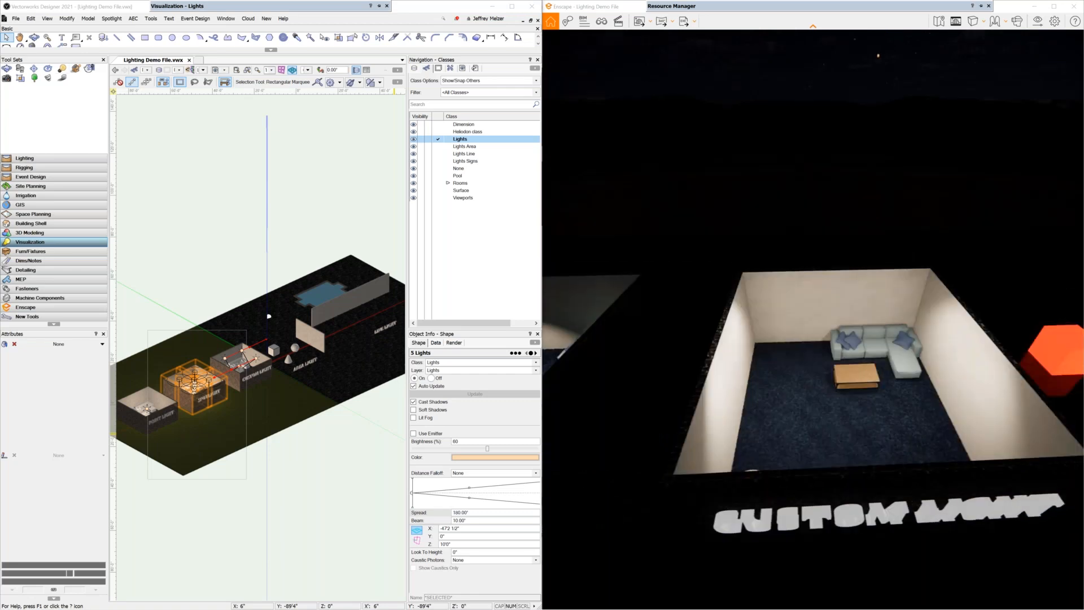
key("d")
Examine the Custom Light room's sign and frame the lit interior from above in the render.
right_click_drag(813, 338, 813, 294)
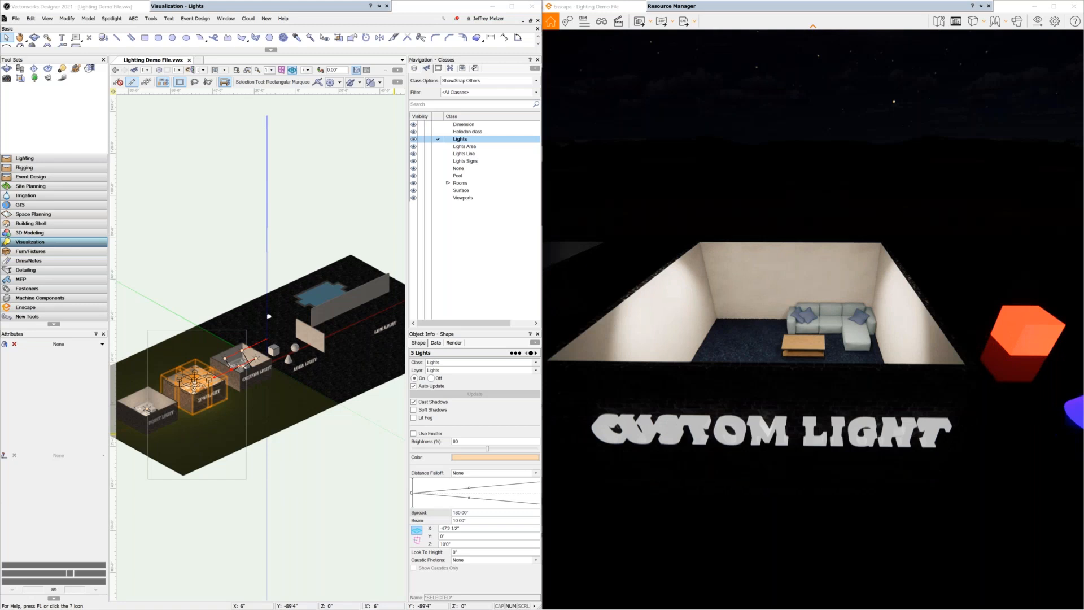
key("q")
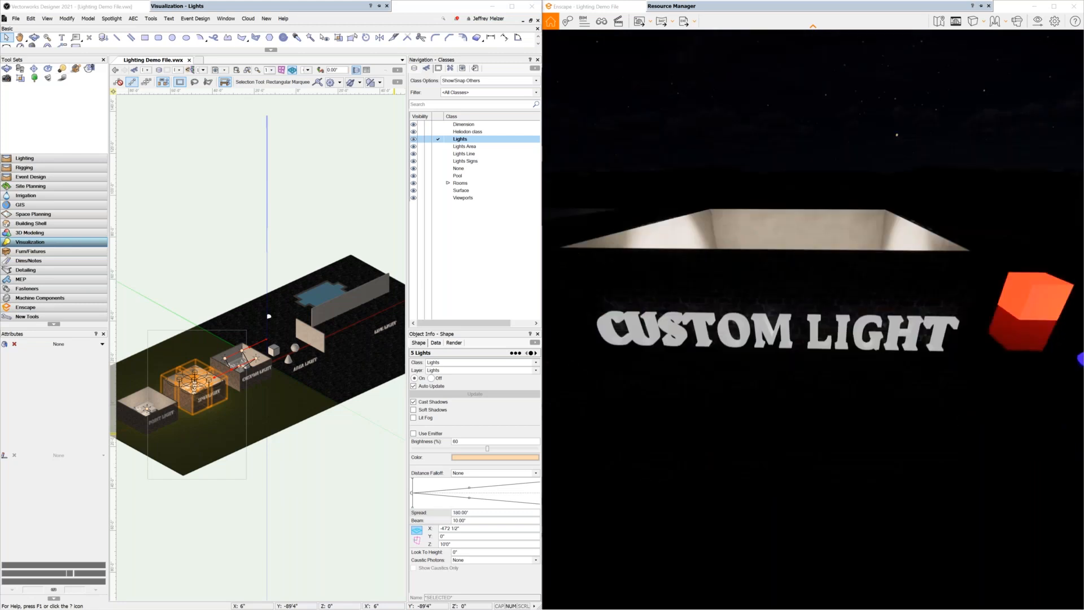
key("a")
left_click_drag(814, 339, 814, 302)
key("w")
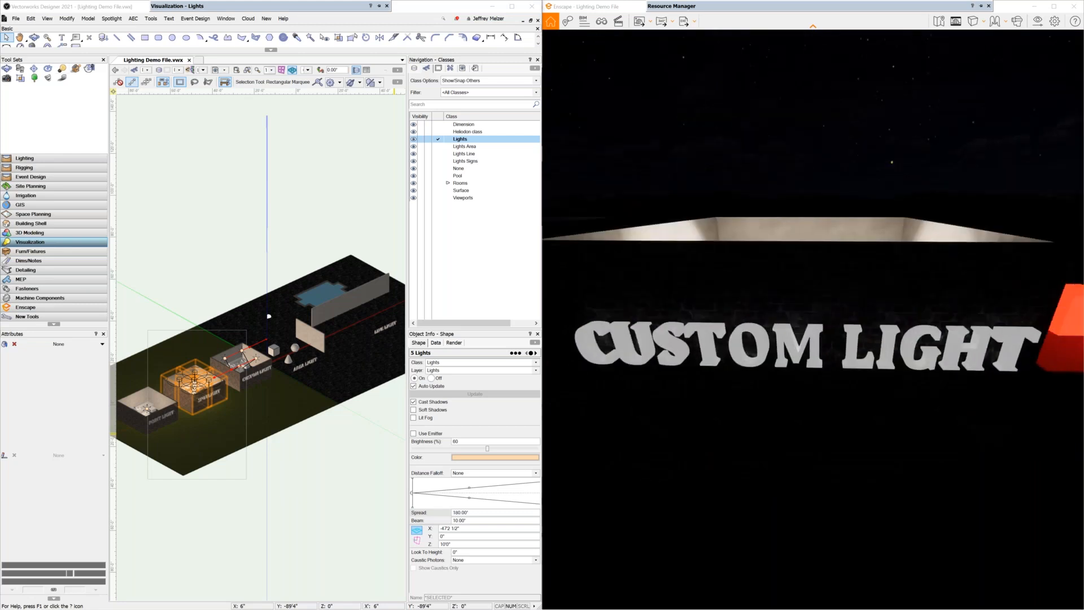
key("e")
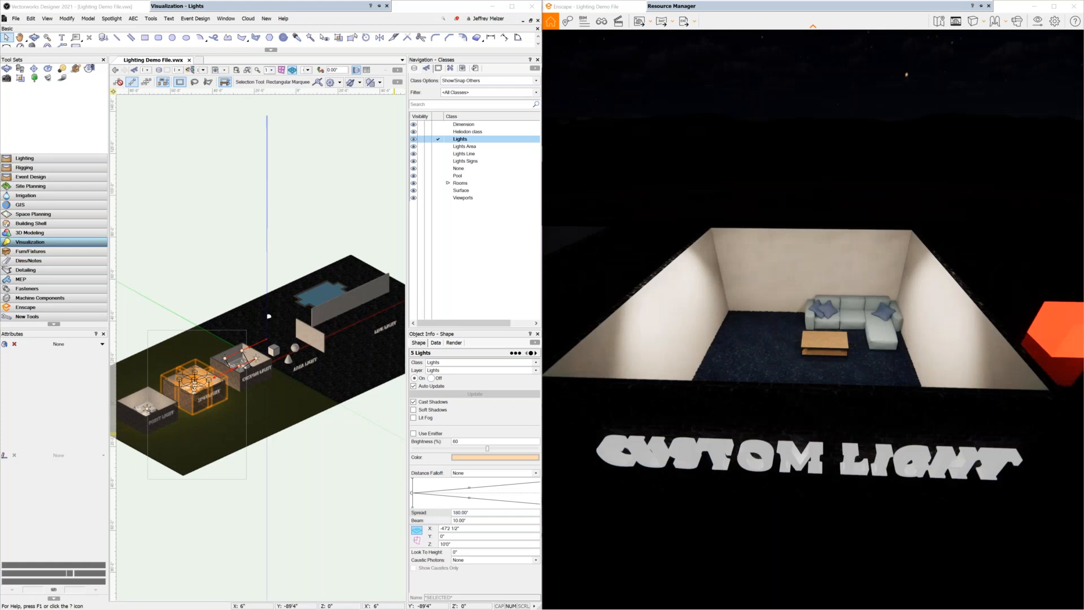
key("e")
left_click_drag(813, 338, 815, 373)
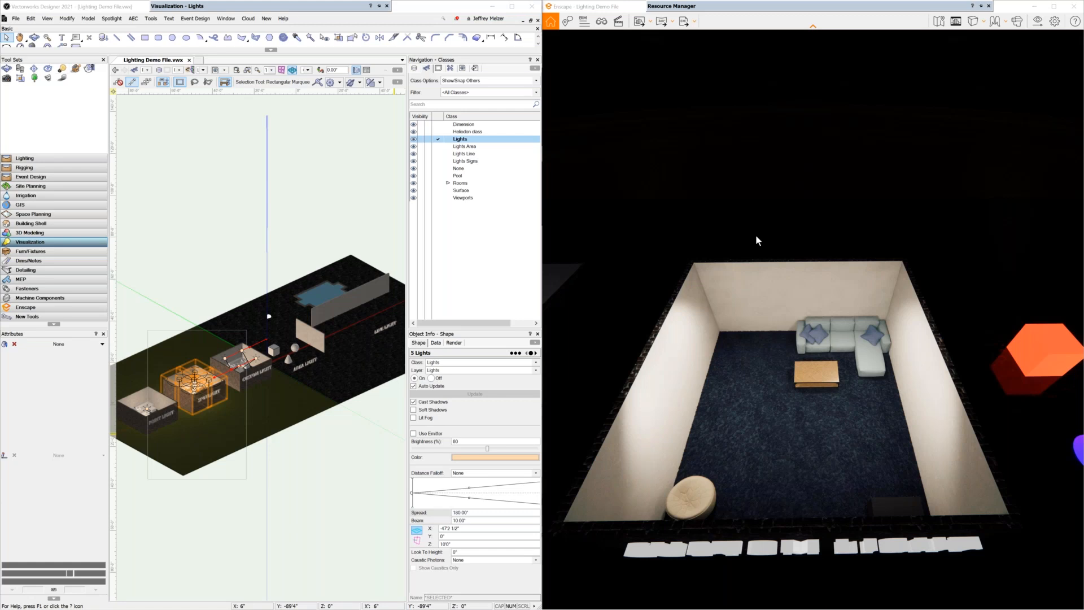
Switch to Chrome and browse the light distribution profiles on the ies library site.
key("alt+Tab")
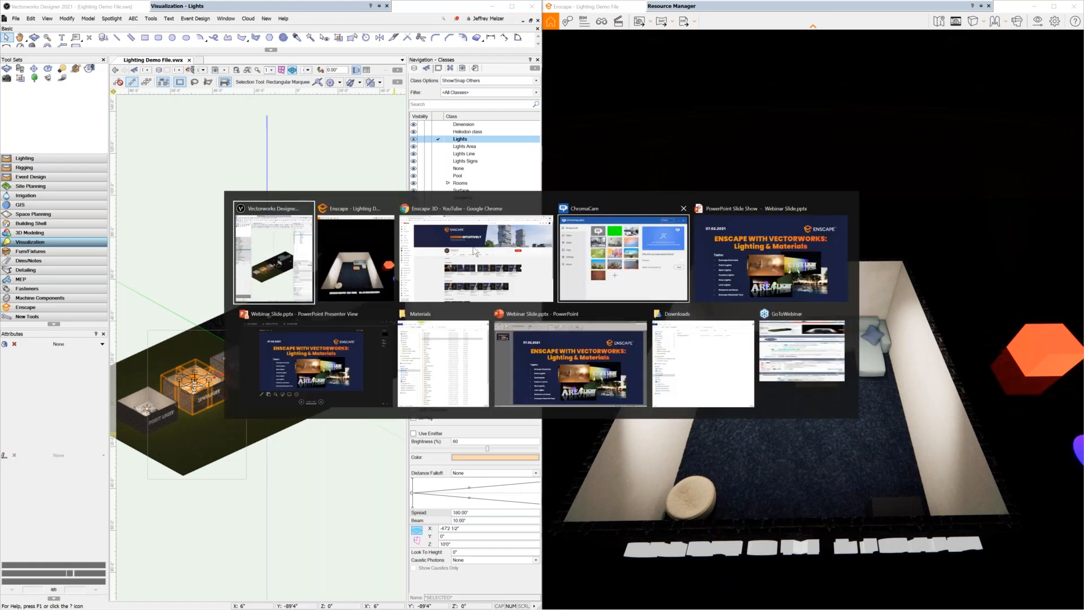
left_click(472, 266)
left_click(339, 7)
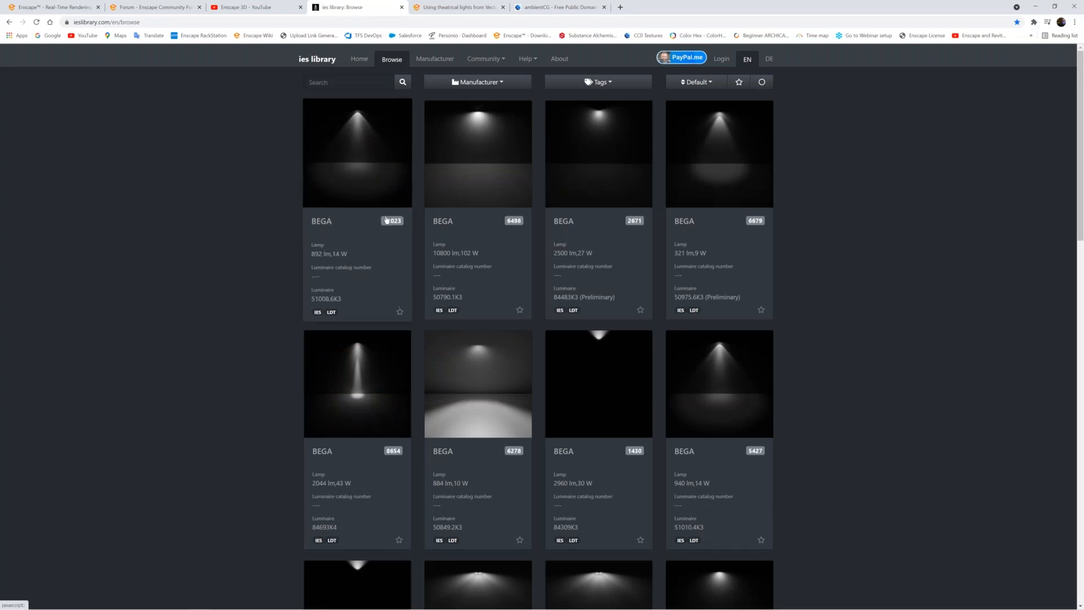
scroll(383, 218, "down", 1)
scroll(382, 218, "down", 17)
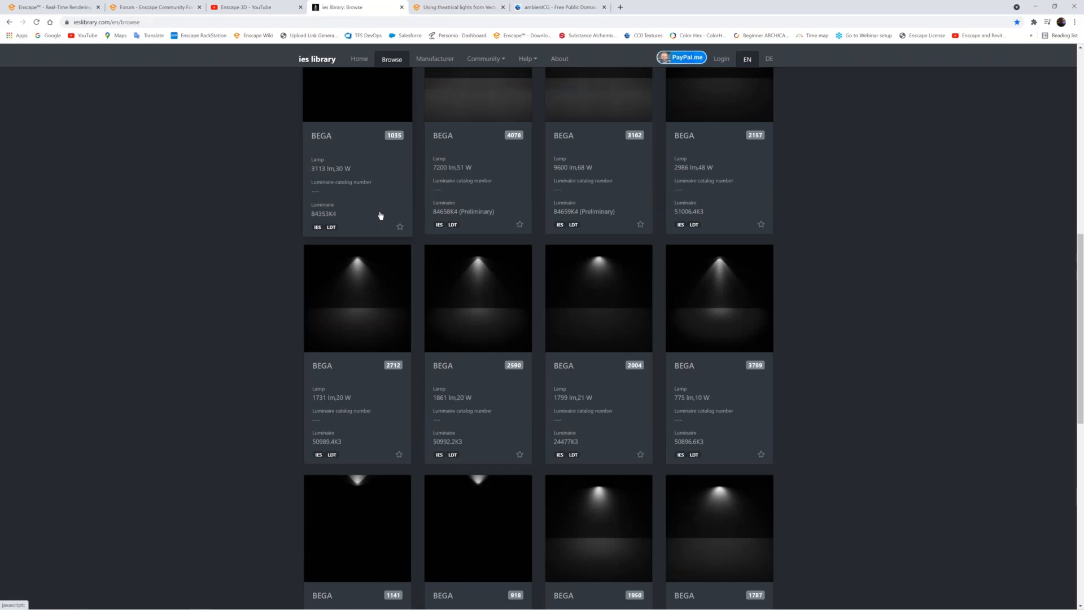
scroll(382, 215, "up", 6)
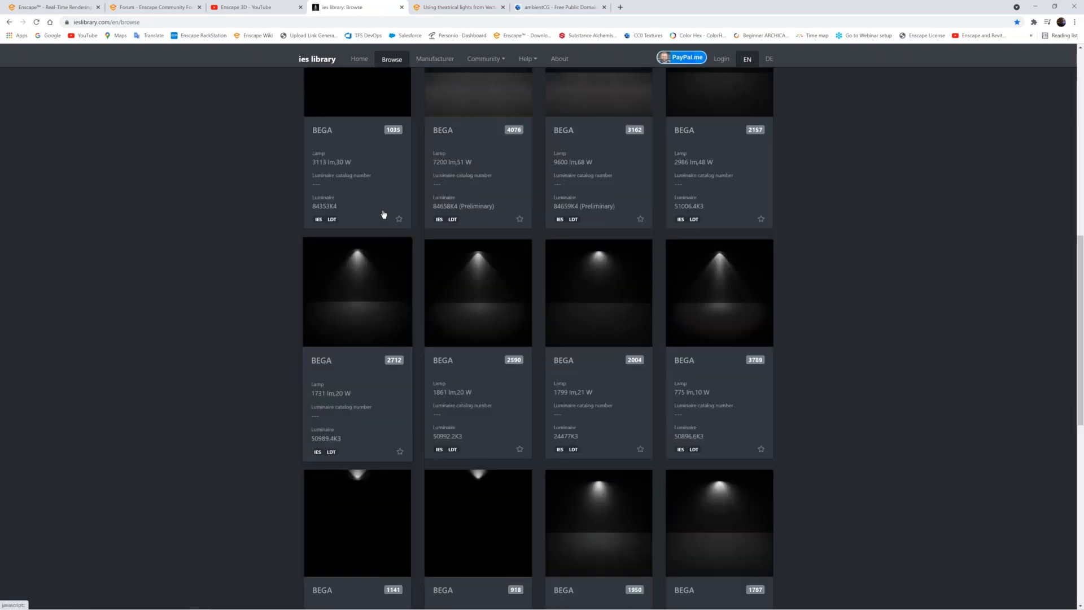
scroll(383, 215, "up", 10)
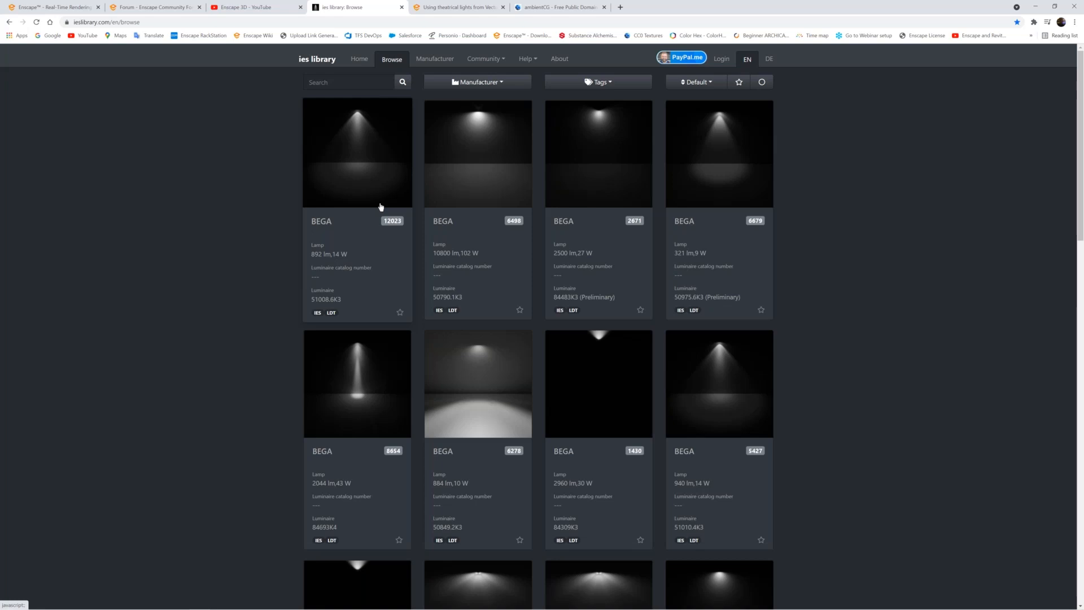
Switch back to Vectorworks and bring the Enscape render window into view beside it.
key("alt+Tab")
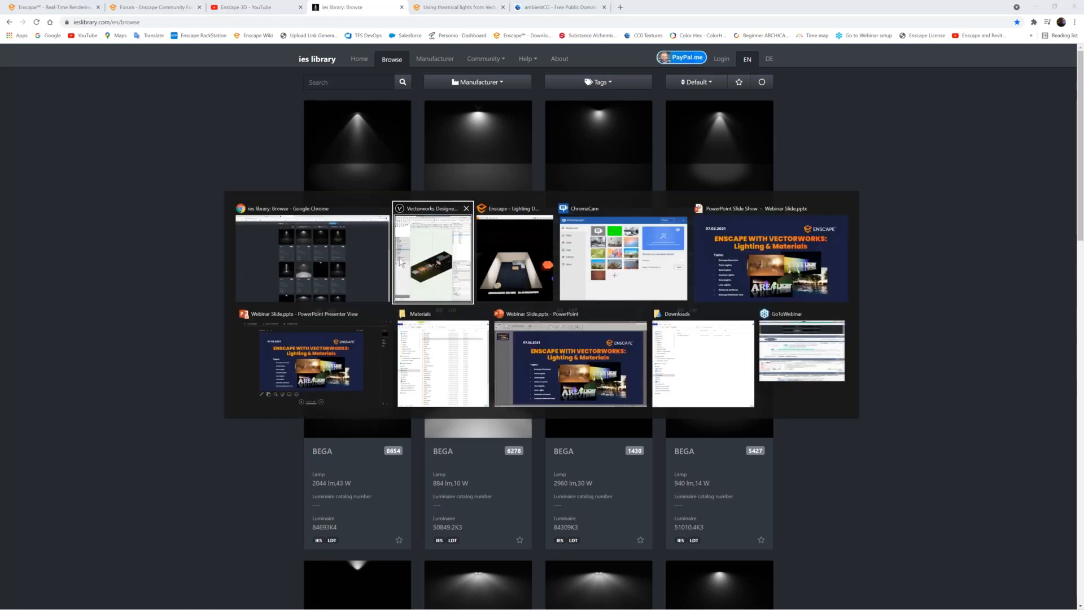
left_click(417, 266)
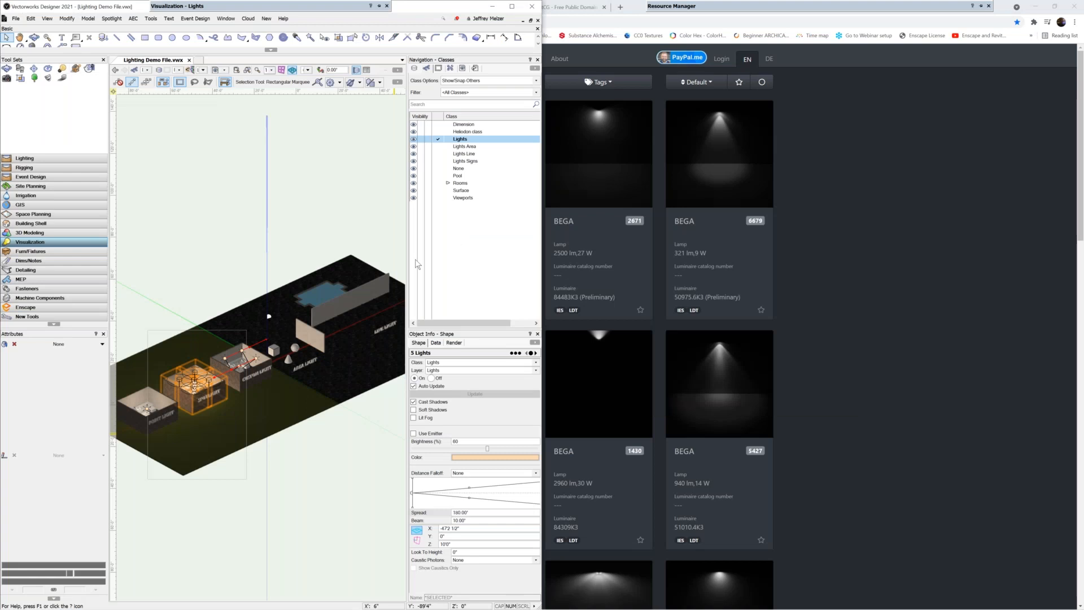
key("alt+Tab")
left_click(509, 264)
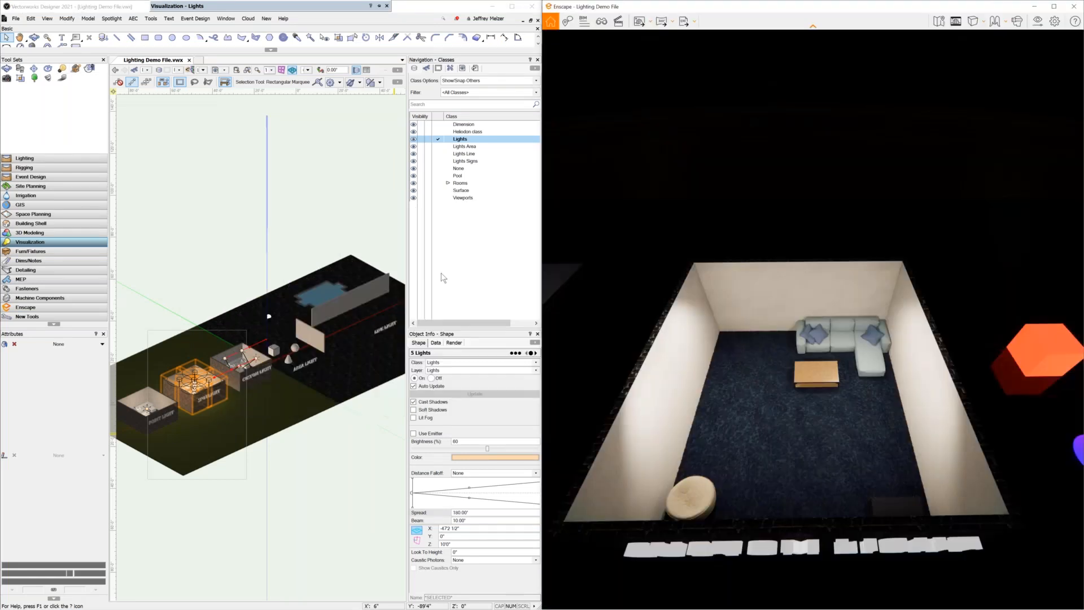
Select three custom lights inside the Custom Light room of the Vectorworks model.
left_click(247, 345)
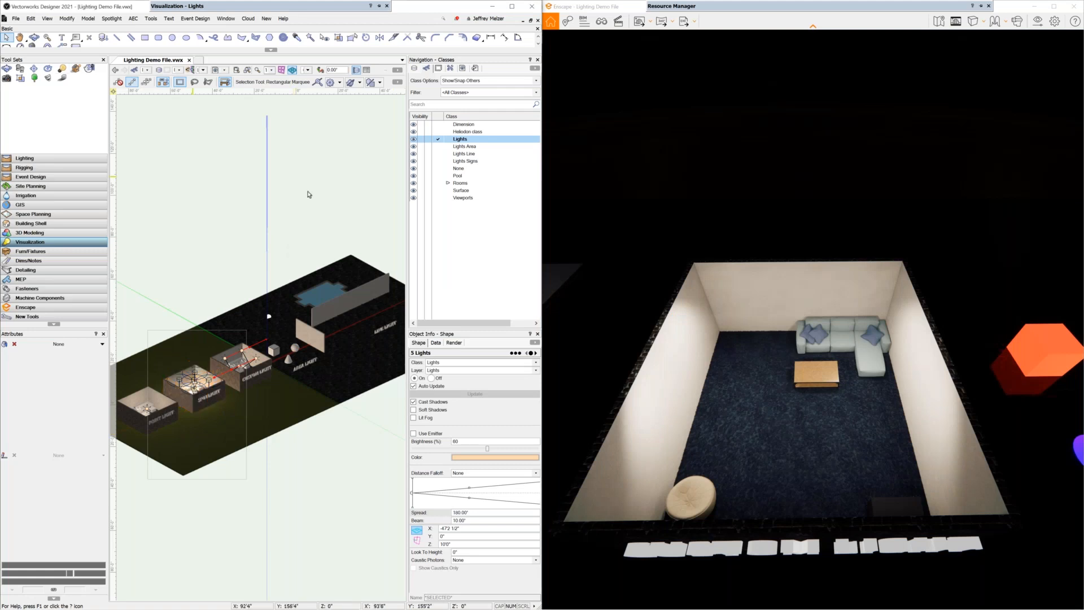
left_click(300, 242)
left_click_drag(314, 211, 194, 206)
left_click_drag(204, 295, 272, 413)
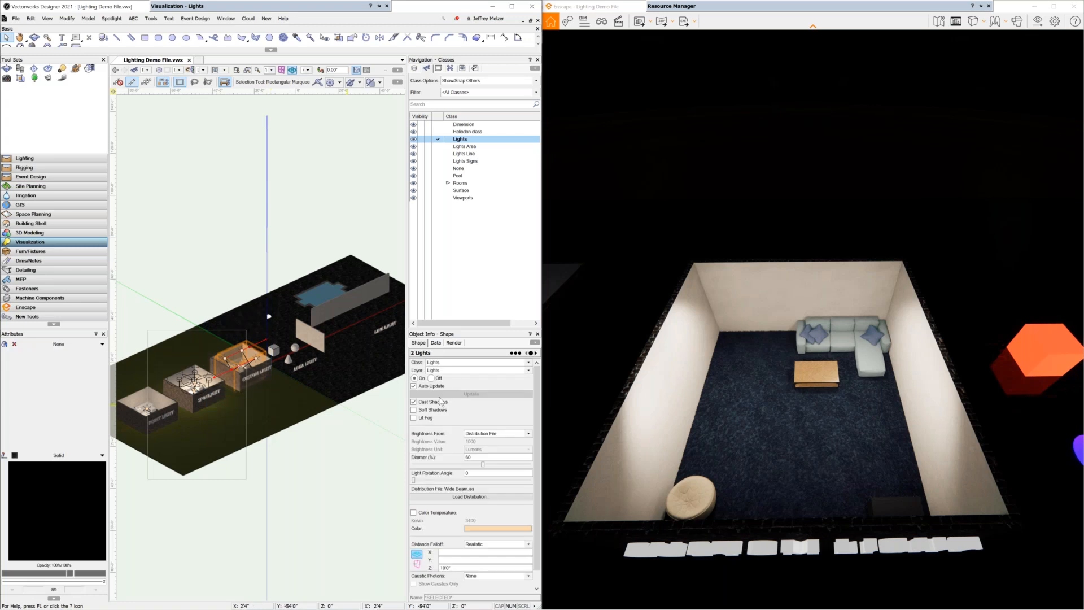
scroll(257, 389, "up", 5)
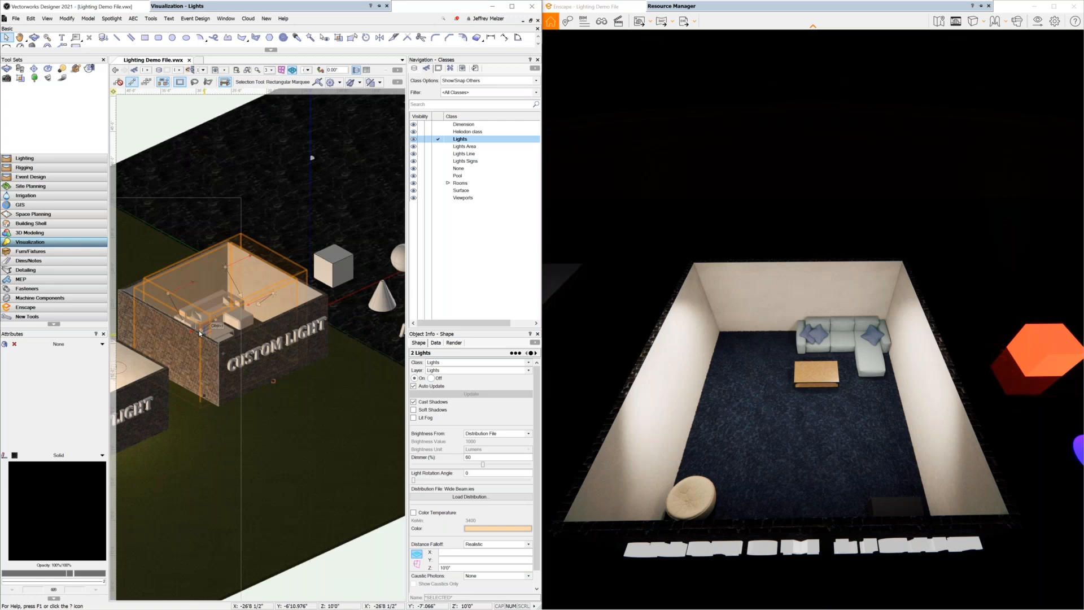
left_click(264, 302, "shift")
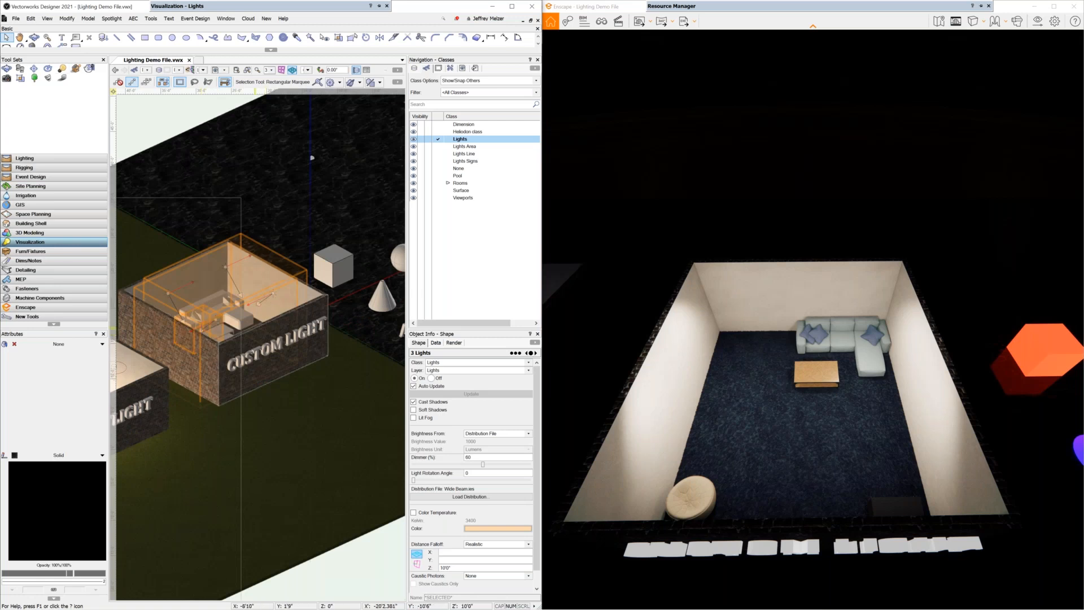
left_click(261, 303, "shift")
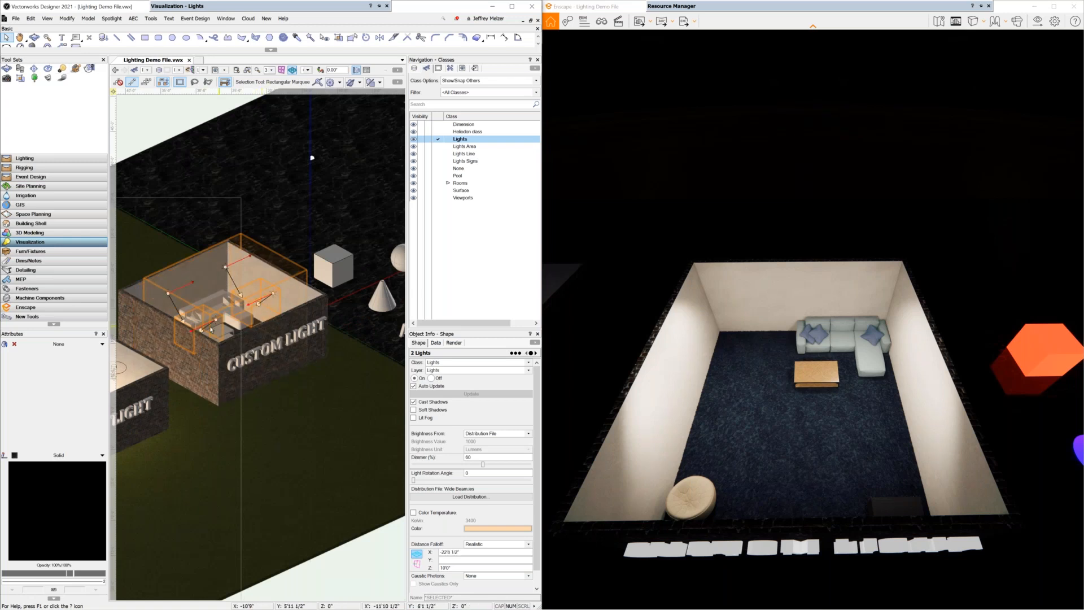
left_click(212, 330, "shift")
Load the Narrow Beam.ies distribution file for the three selected custom lights.
scroll(458, 415, "down", 1)
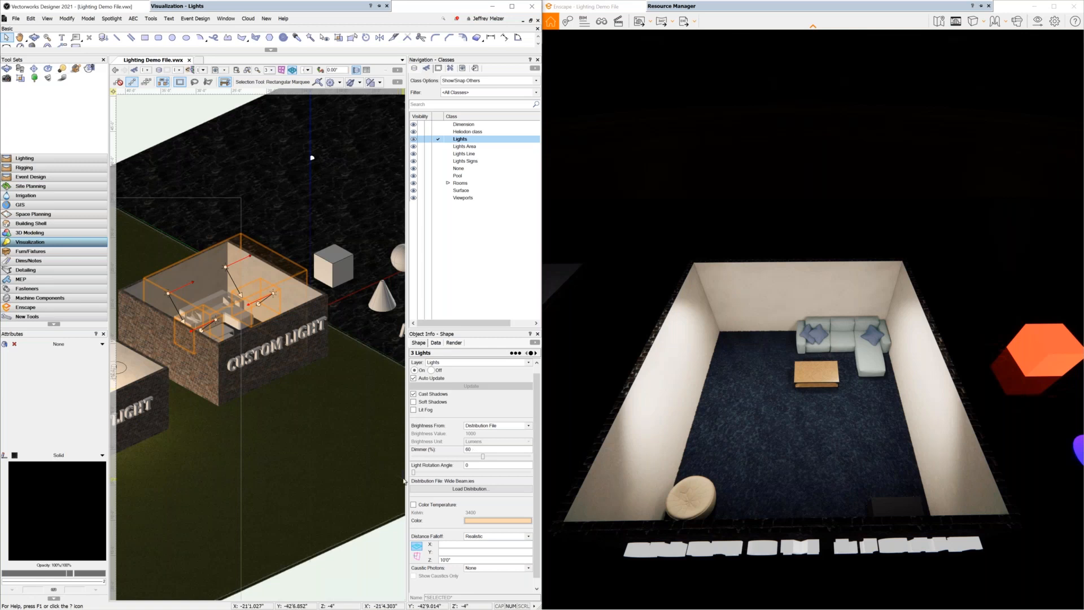
left_click(479, 493)
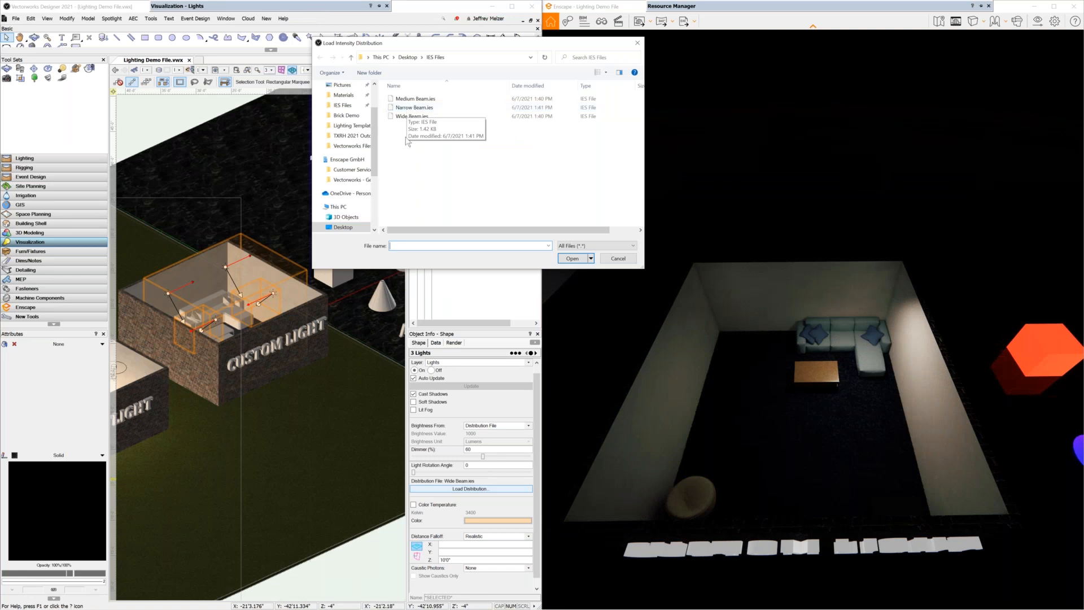
left_click(410, 107)
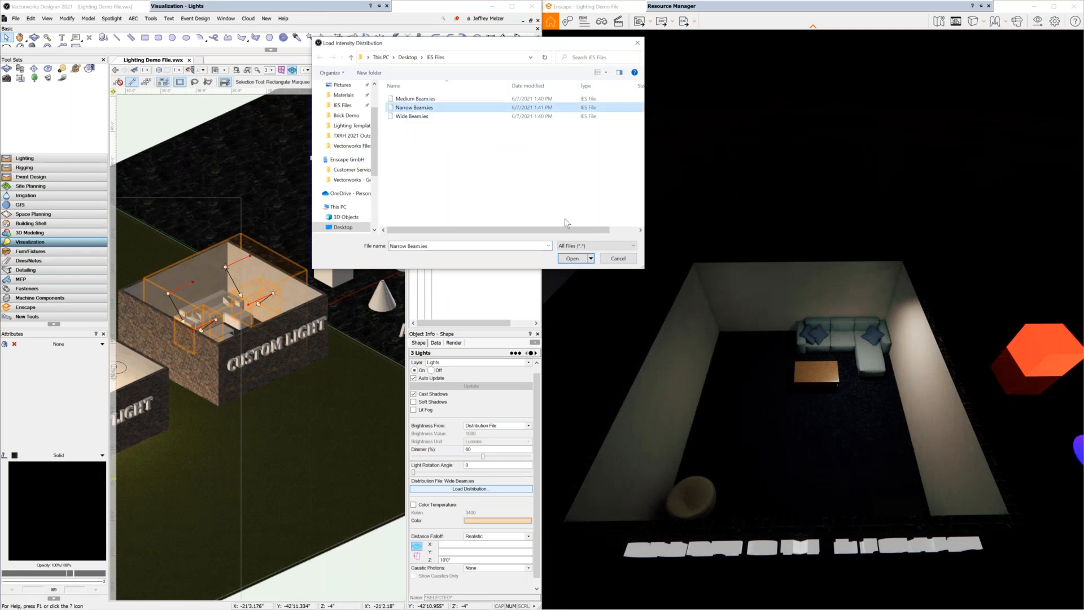
left_click(568, 256)
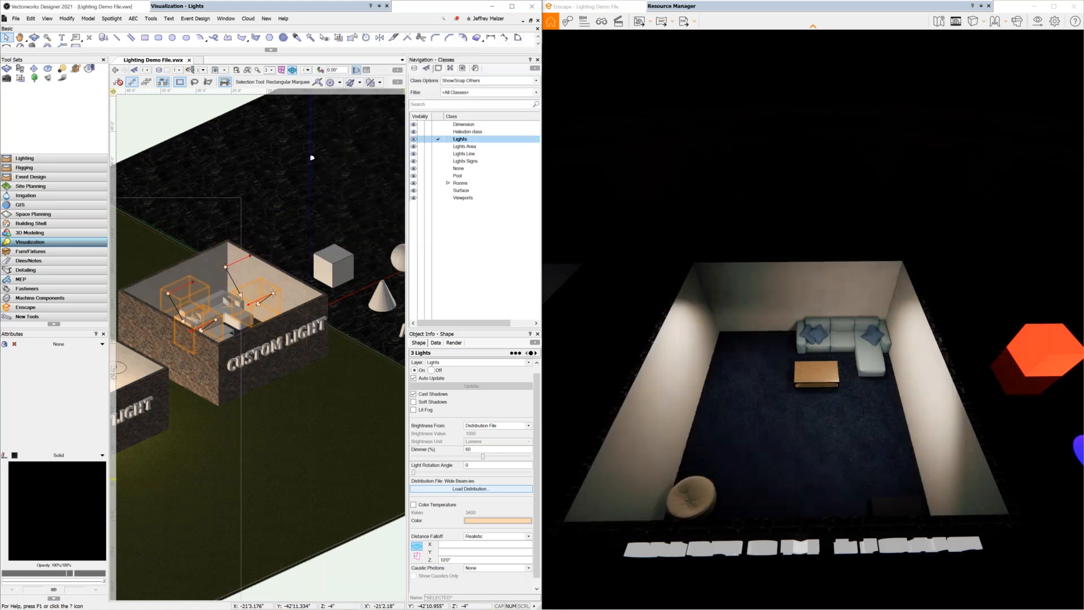
Raise the dimmer of the three selected custom lights to 100%.
left_click(505, 457)
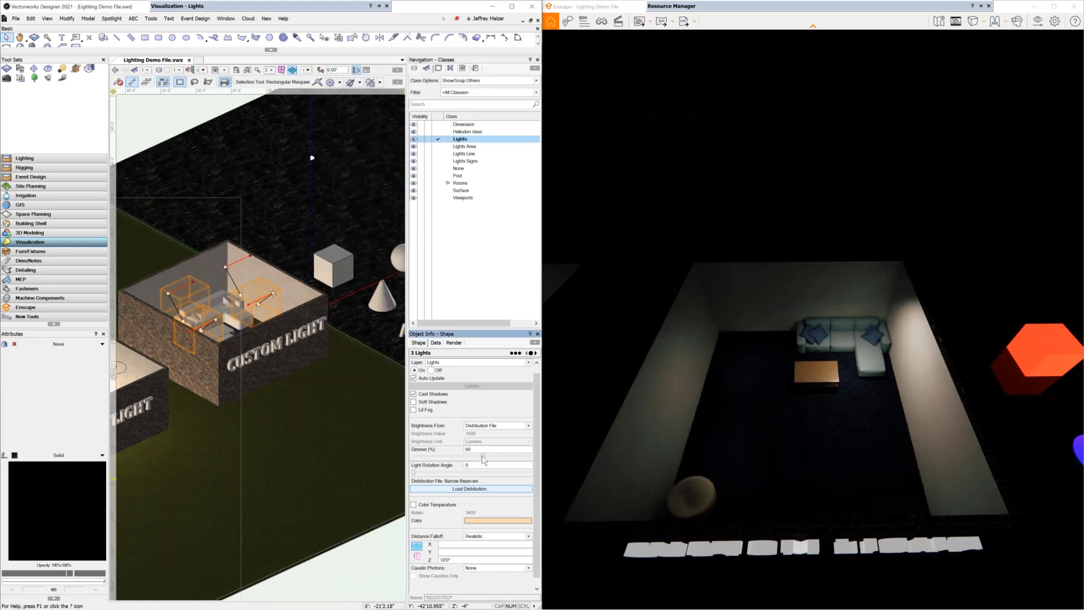
left_click(513, 456)
left_click(527, 456)
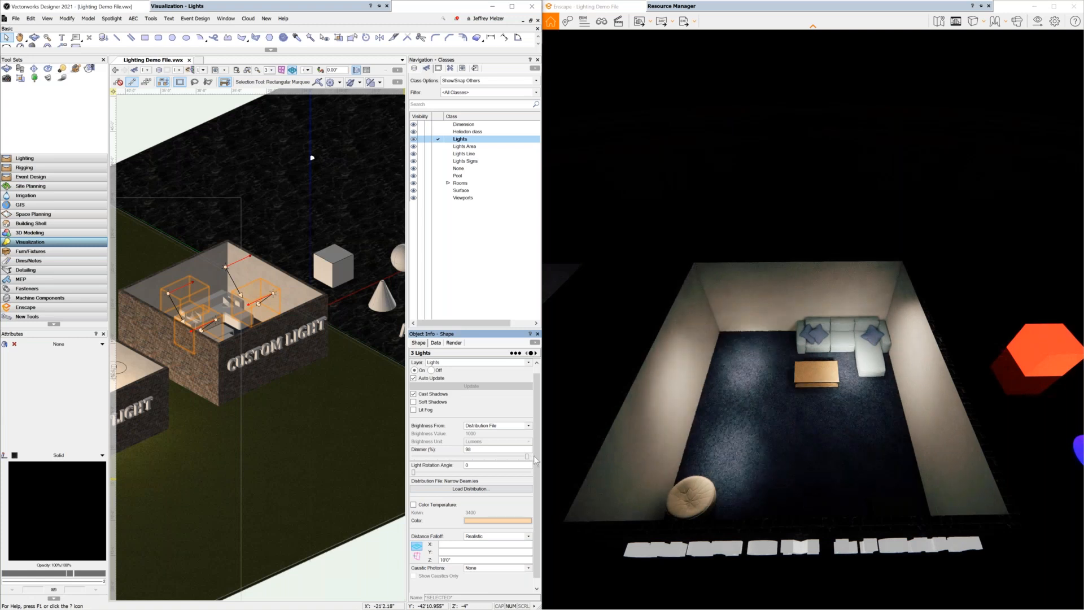
left_click(534, 456)
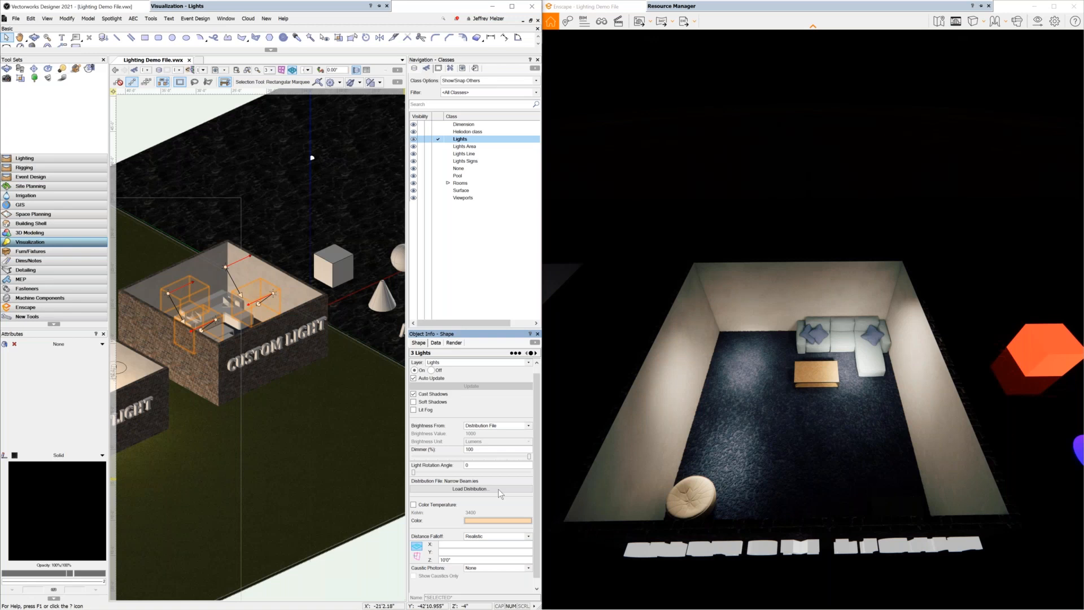
Move the Enscape view out of the Custom Light room and over to the Area Light objects.
left_click_drag(696, 524, 716, 568)
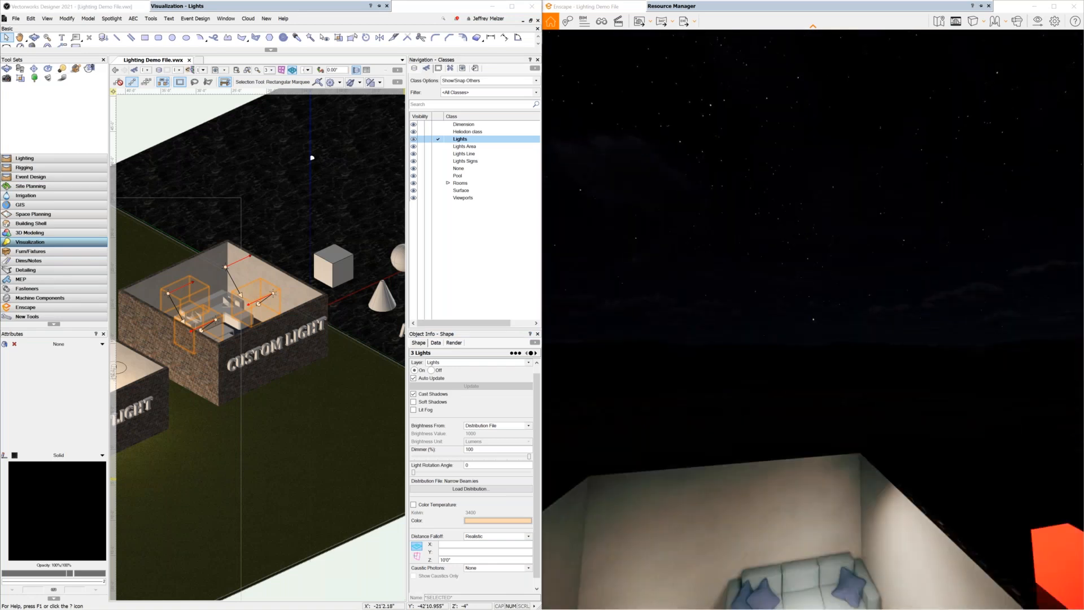
key("s")
key("s")
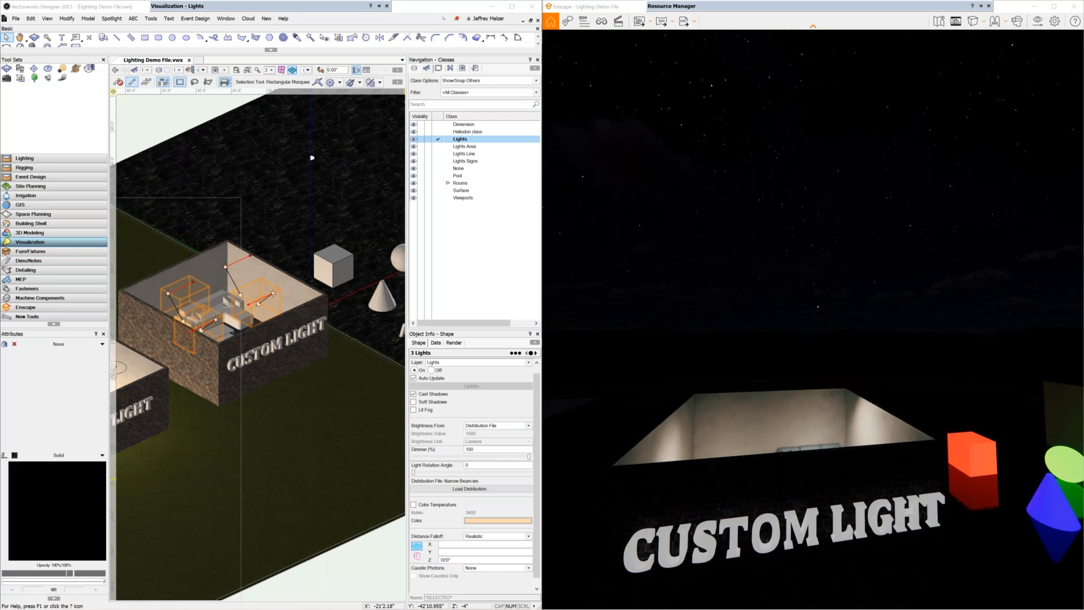
left_click_drag(813, 429, 892, 472)
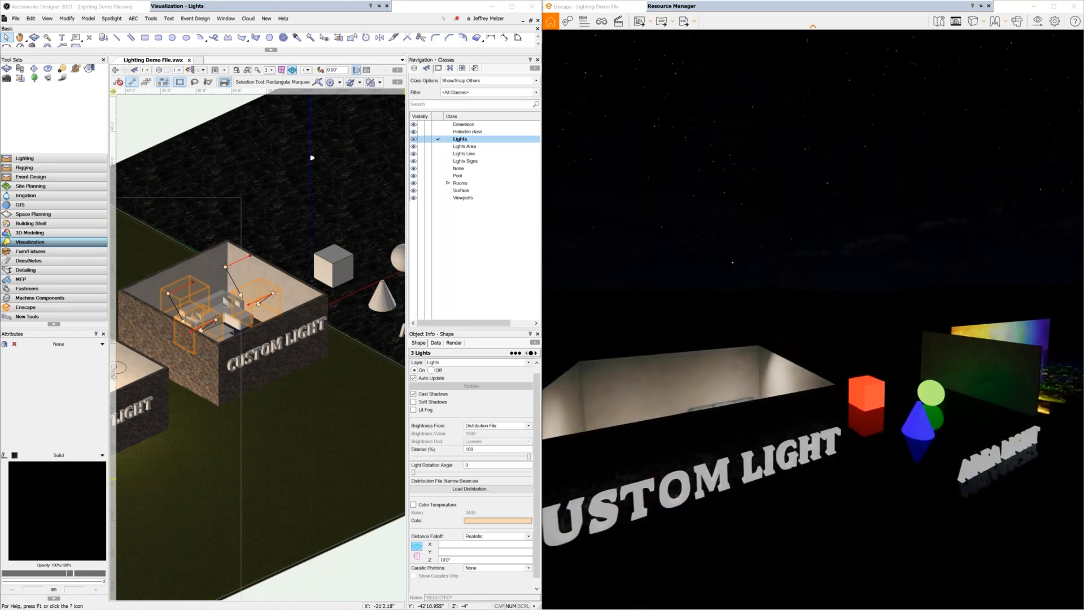
right_click_drag(893, 472, 759, 475)
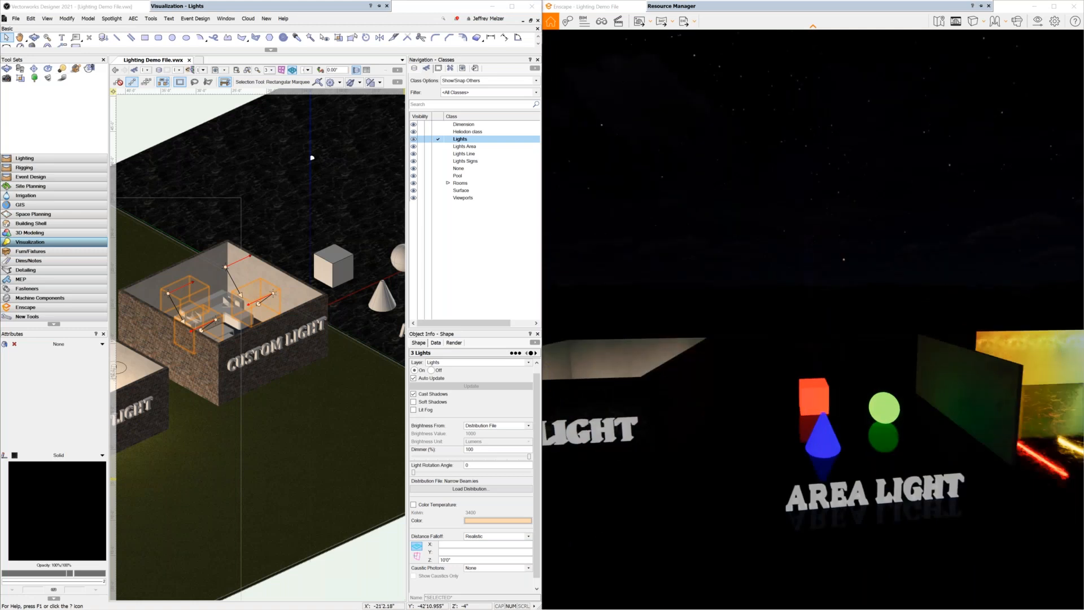
key("d")
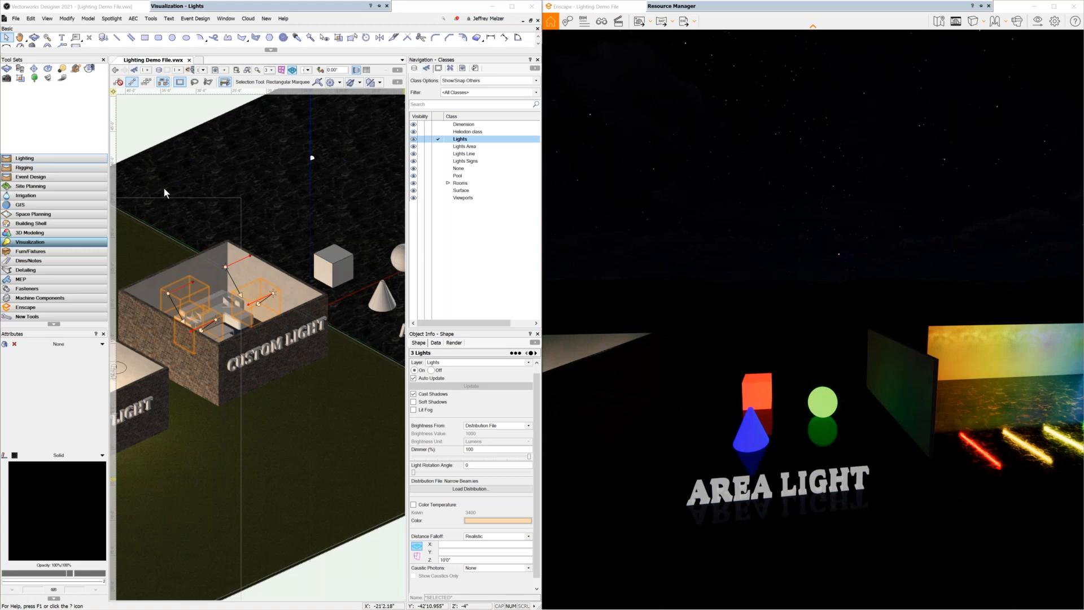
Make Lights Area the active class and select the cube area light in the Vectorworks model.
left_click(141, 123)
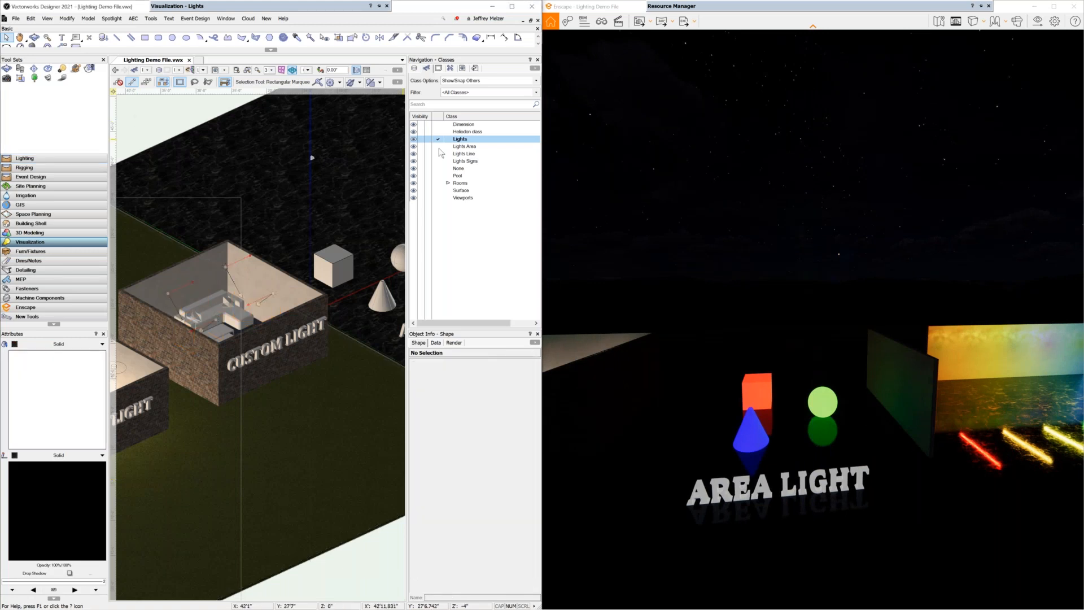
left_click(439, 147)
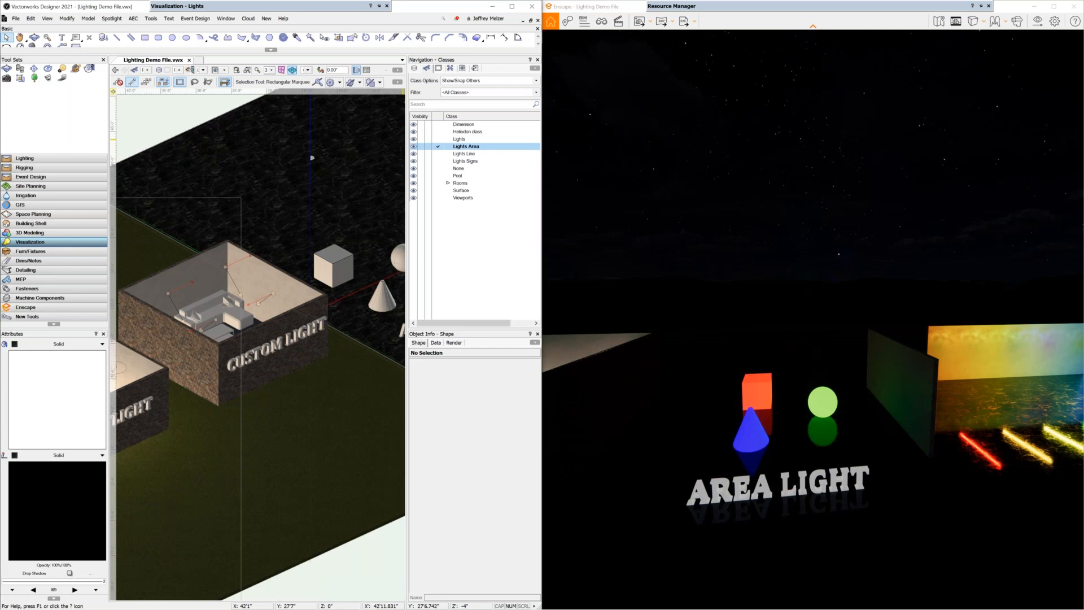
left_click(338, 261)
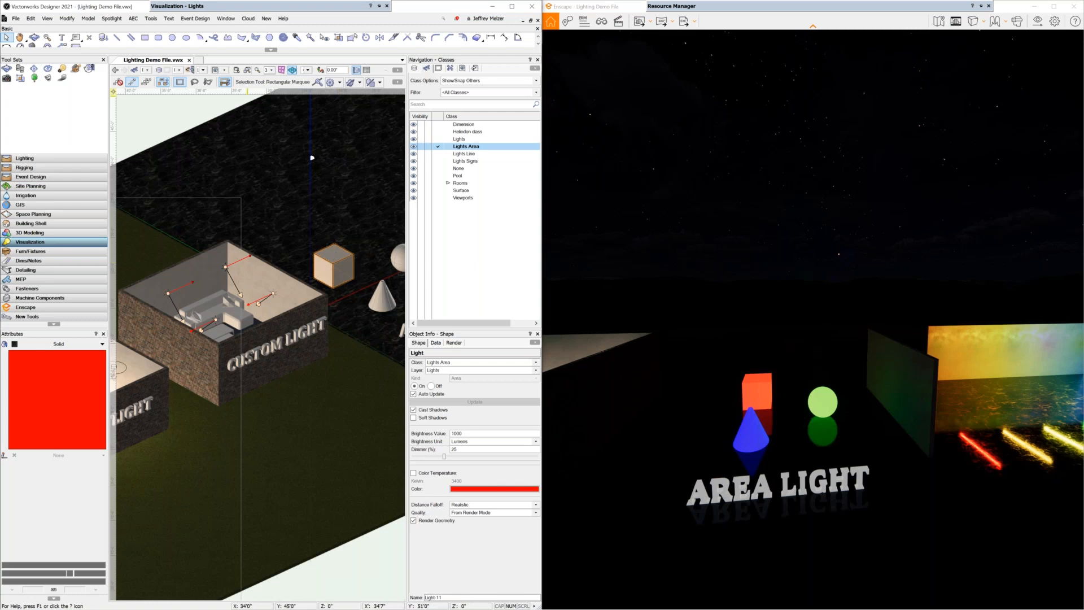
Locate the Convert to Area Light command without applying it to the cube.
left_click(67, 18)
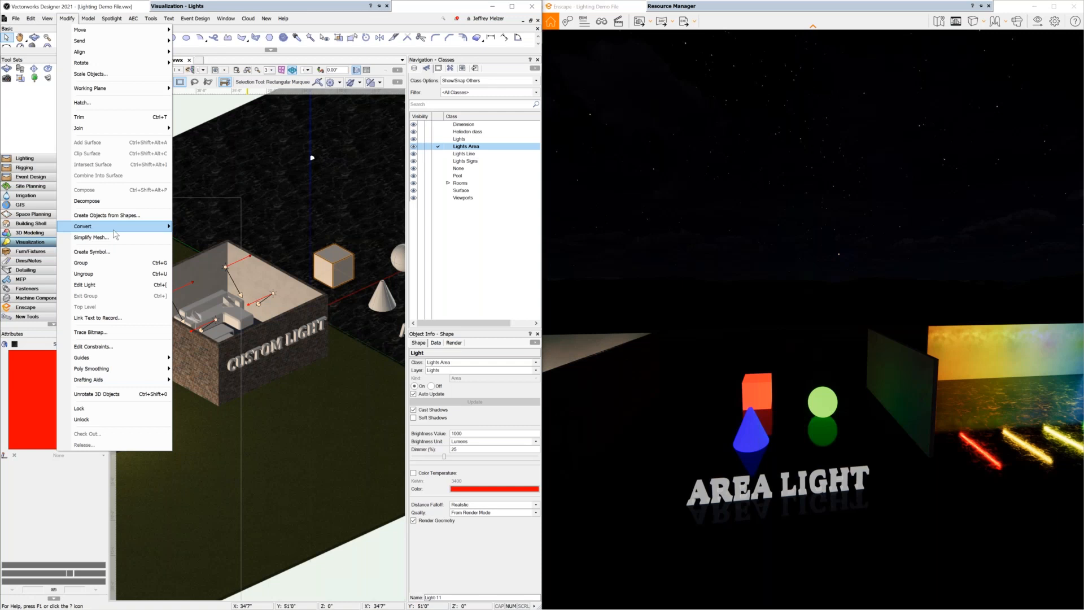
mouse_move(115, 227)
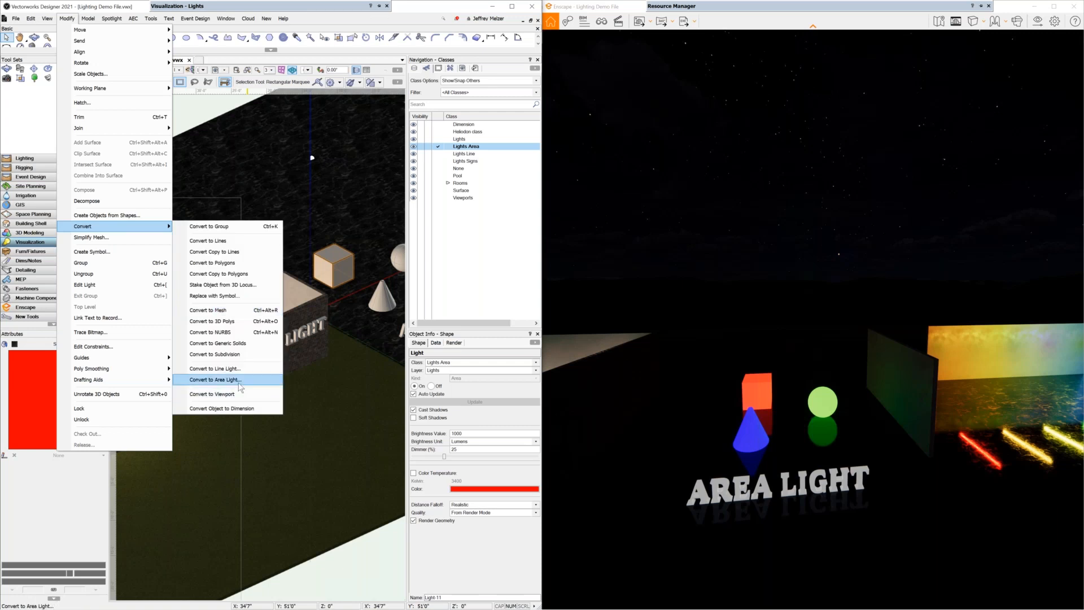
left_click(84, 6)
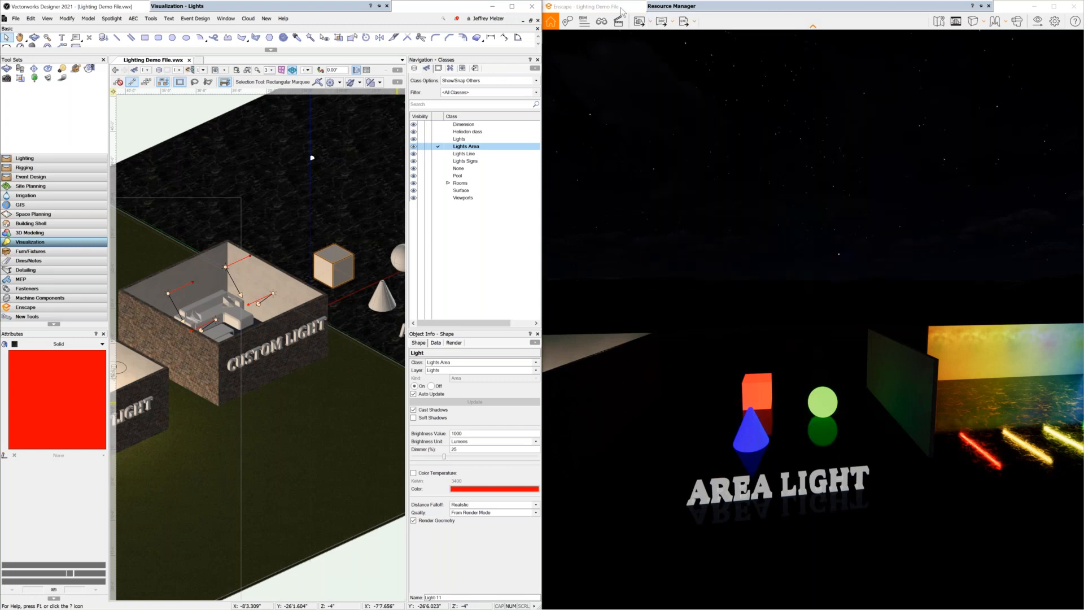
Move the Enscape view past the area lights and examine the coloured line lights in front of the wall.
left_click(615, 151)
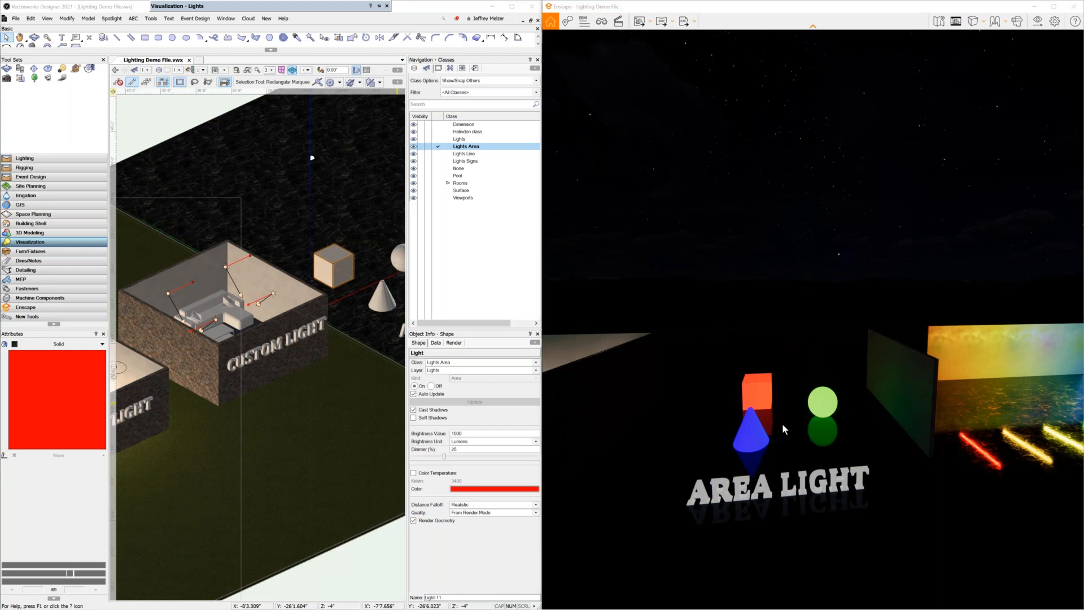
middle_click_drag(783, 425, 750, 425)
key("d")
left_click_drag(783, 425, 847, 425)
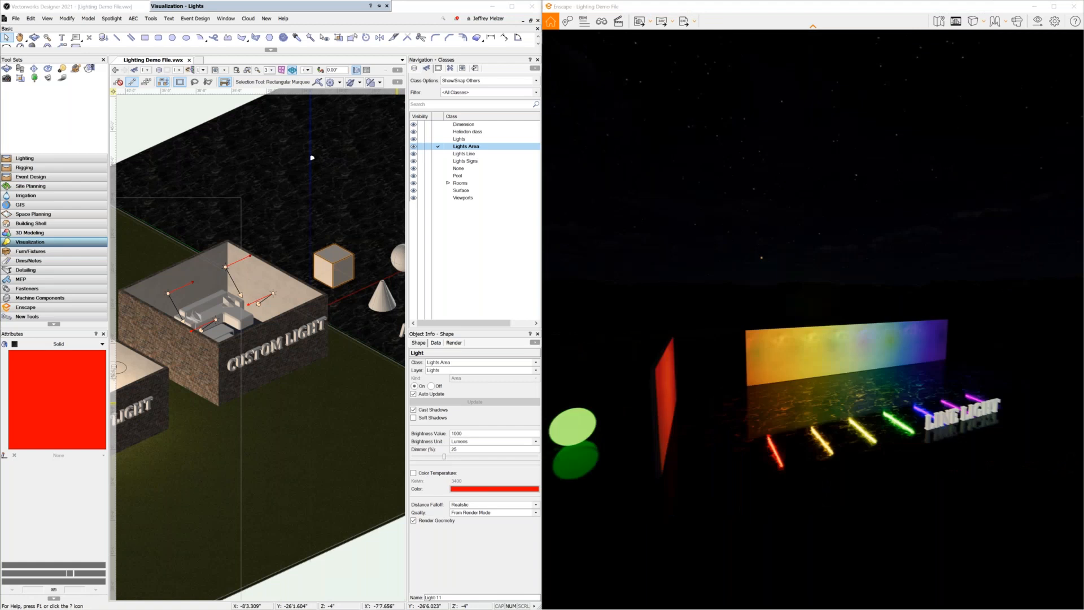
key("d")
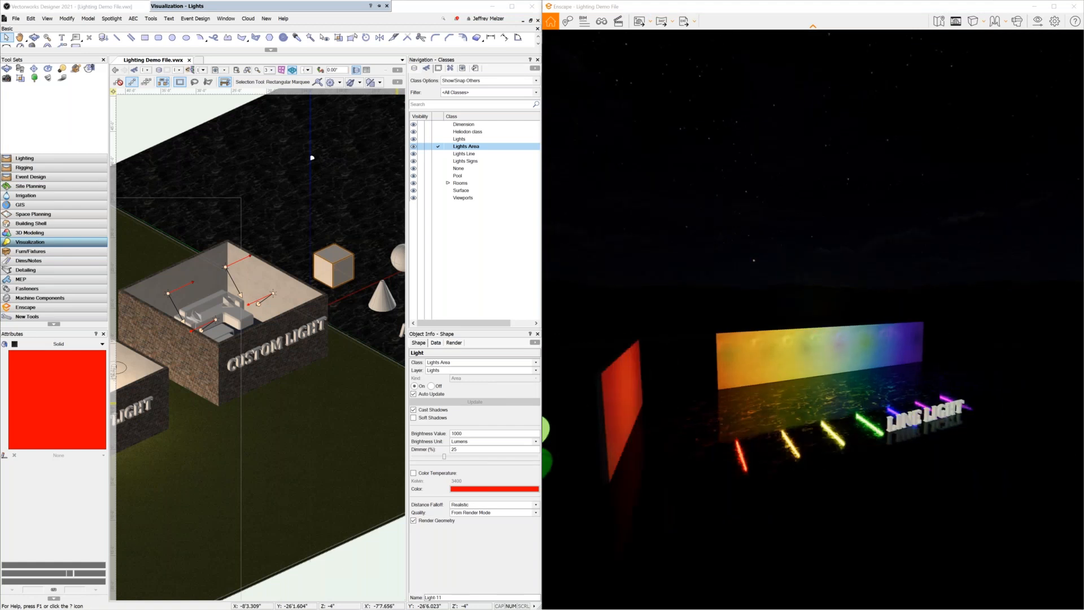
key("d")
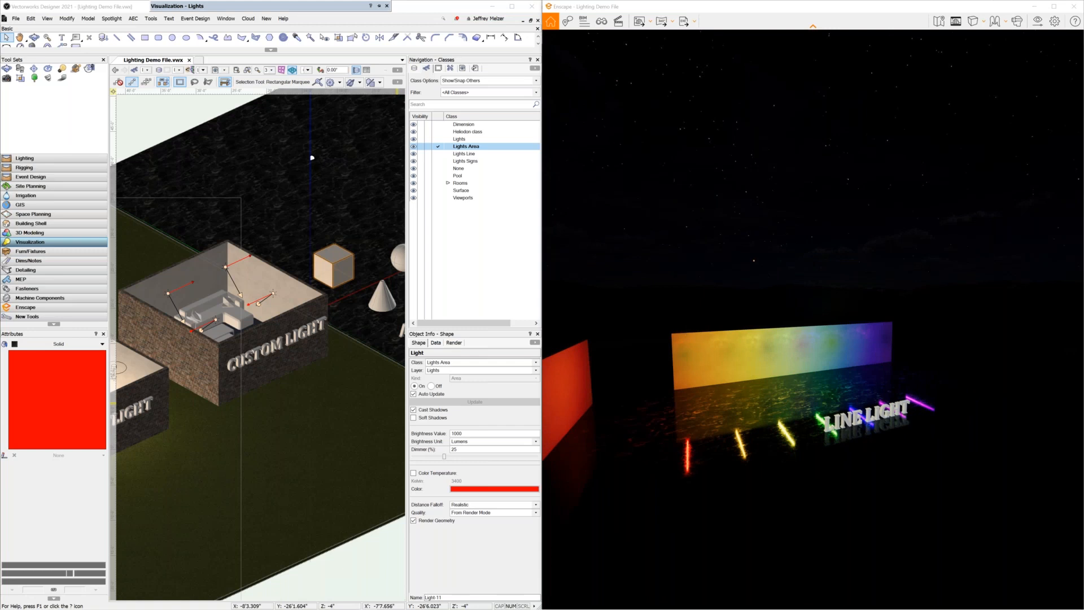
left_click_drag(814, 339, 813, 271)
left_click_drag(686, 309, 686, 319)
key("a")
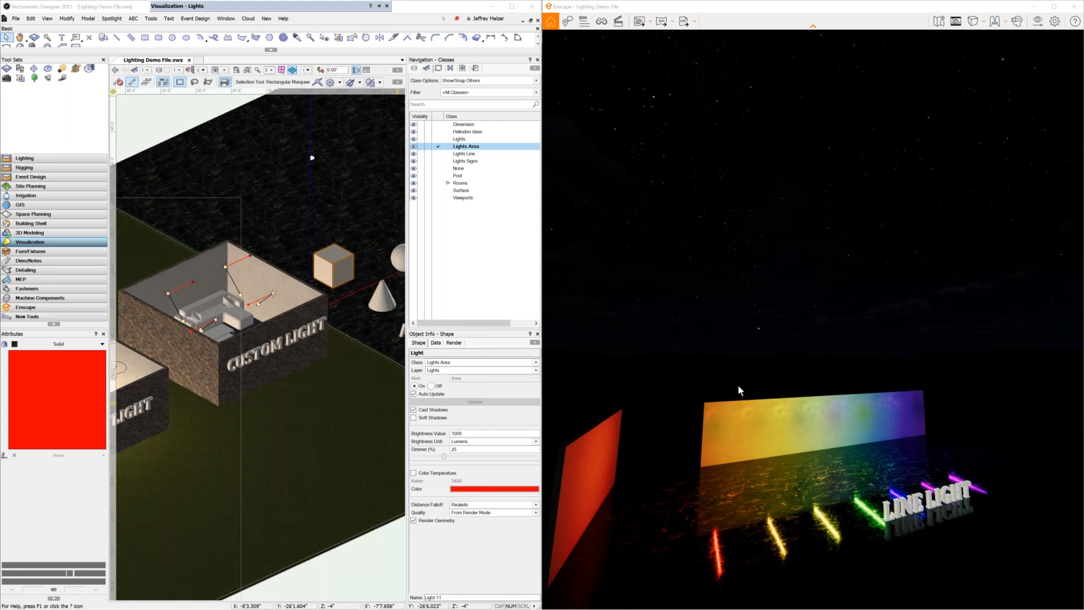
Make Lights Line the active class and select three line lights near the far end of the long wall.
left_click(438, 154)
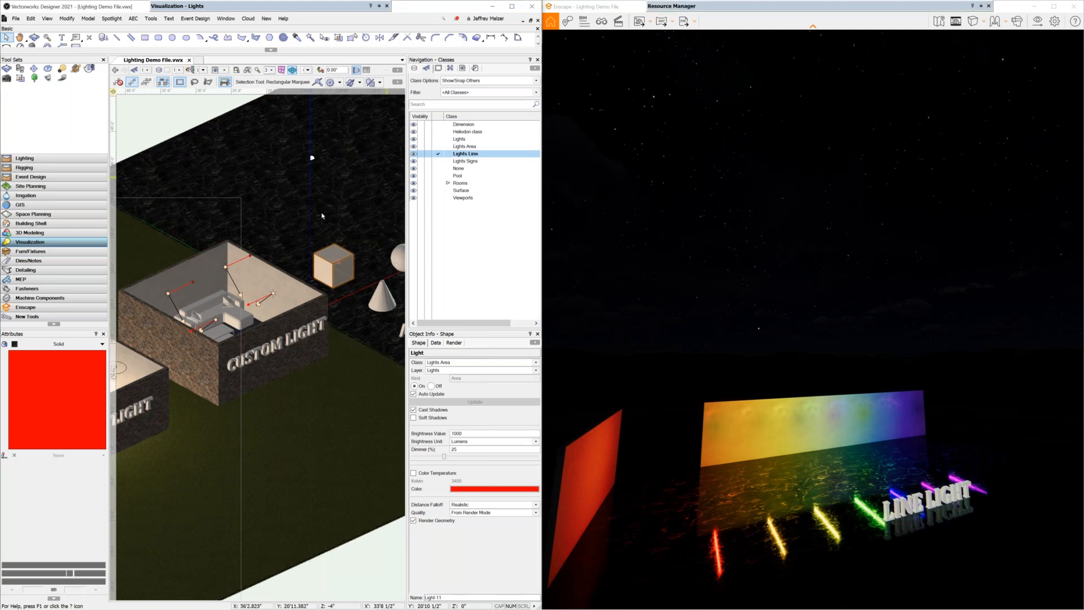
scroll(322, 215, "down", 5)
middle_click_drag(378, 195, 296, 366)
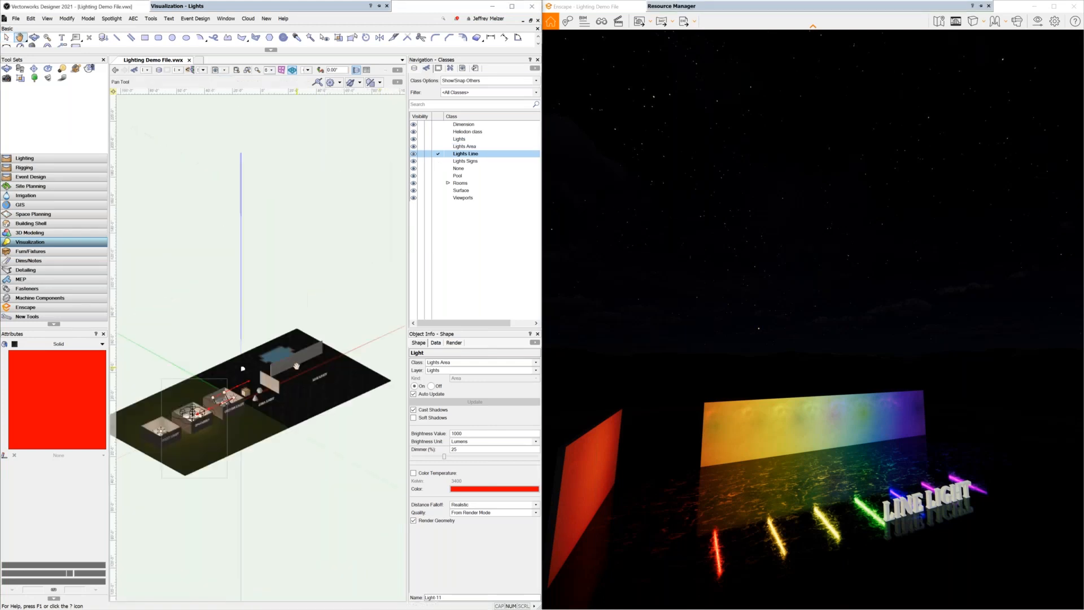
scroll(296, 366, "up", 5)
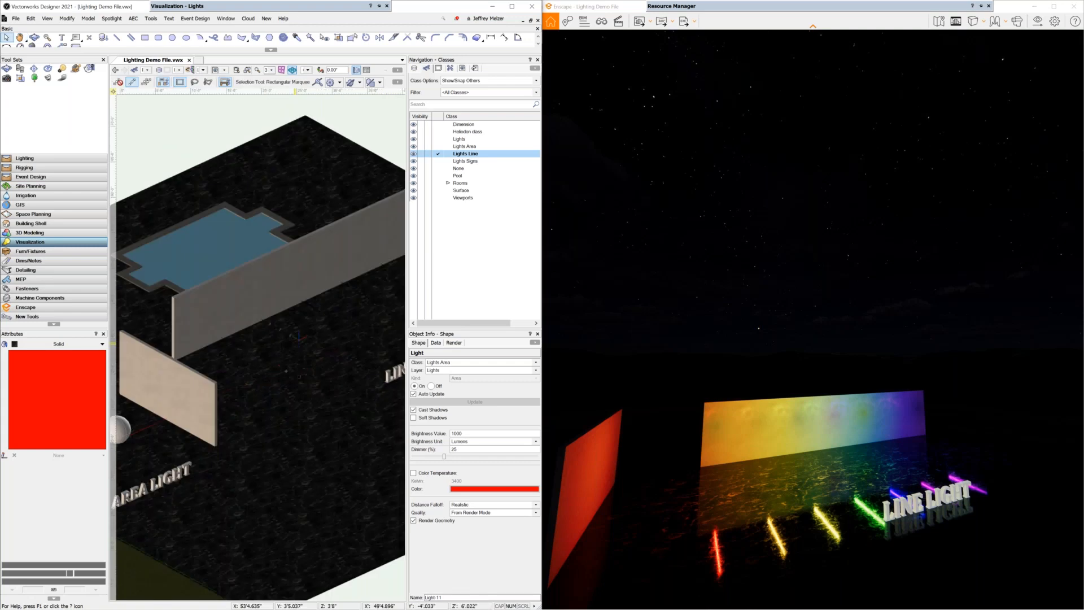
scroll(299, 336, "down", 5)
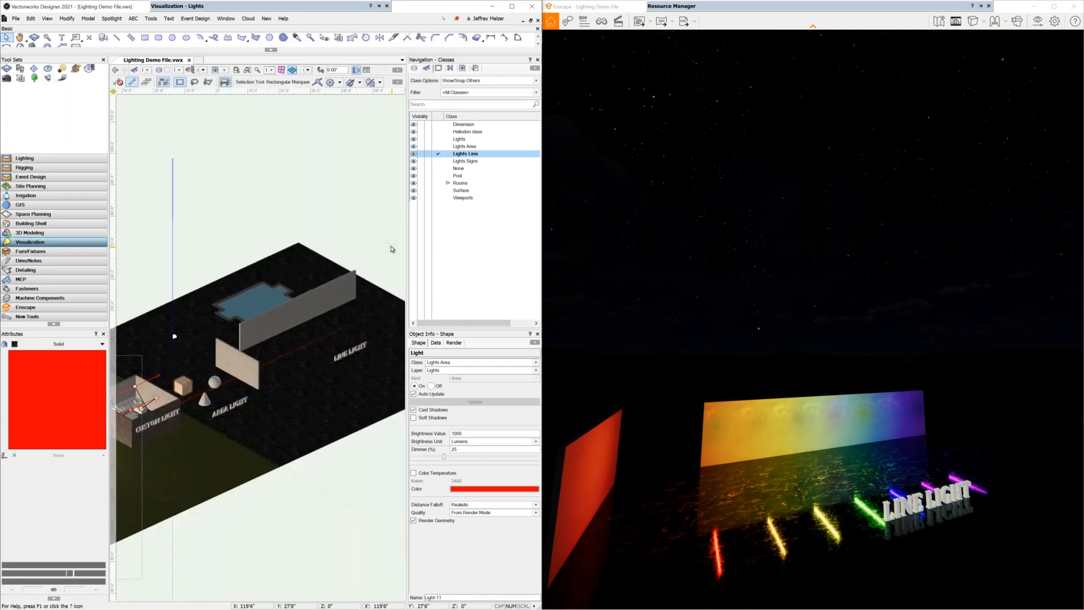
left_click_drag(393, 249, 331, 326)
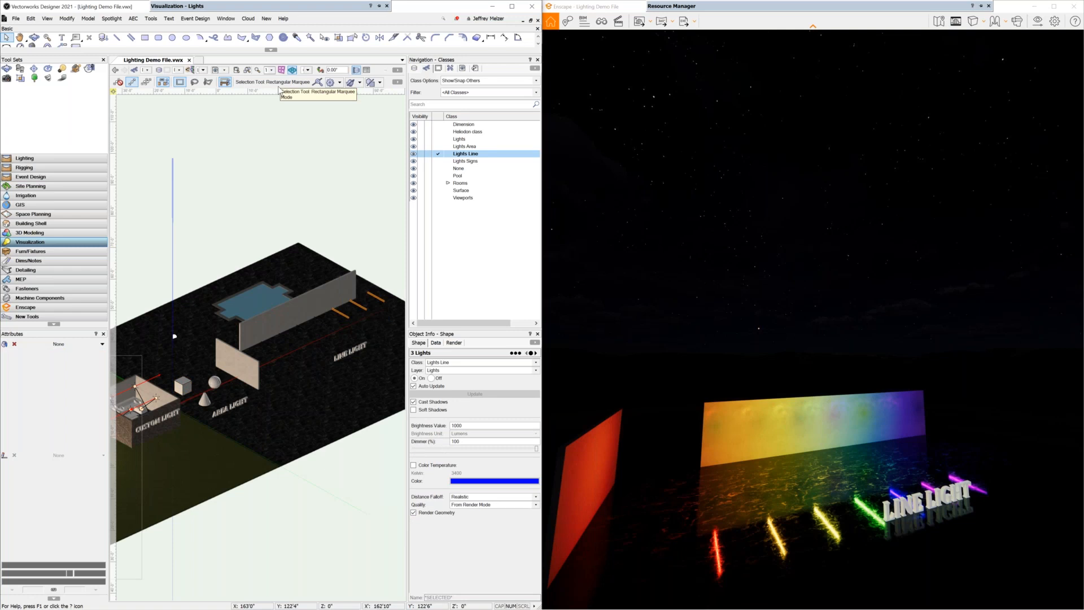
Locate the Convert to Line Light command among the conversion options.
left_click(67, 18)
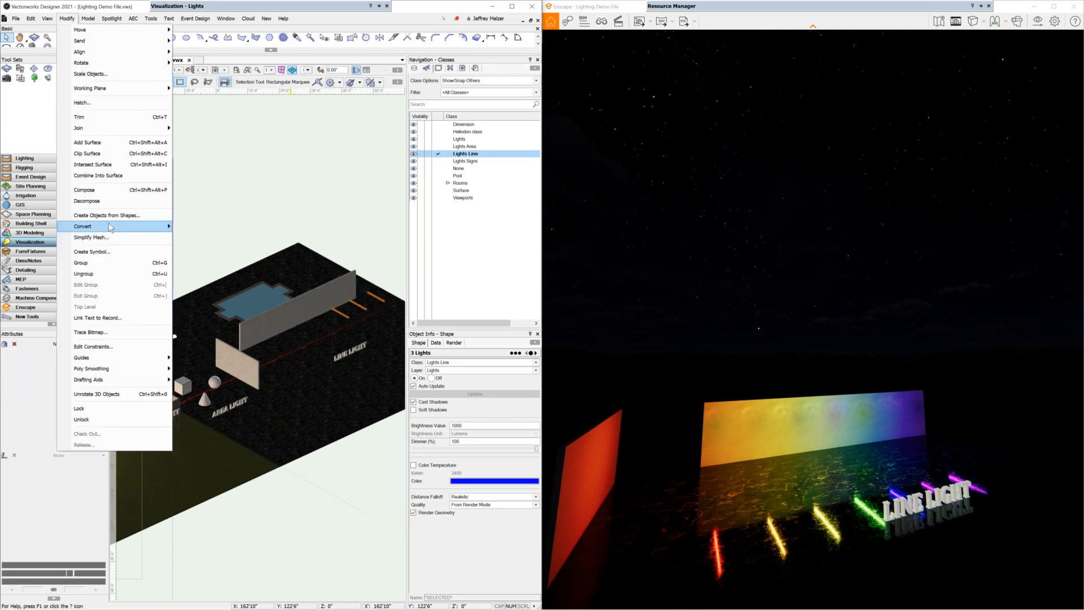
mouse_move(109, 224)
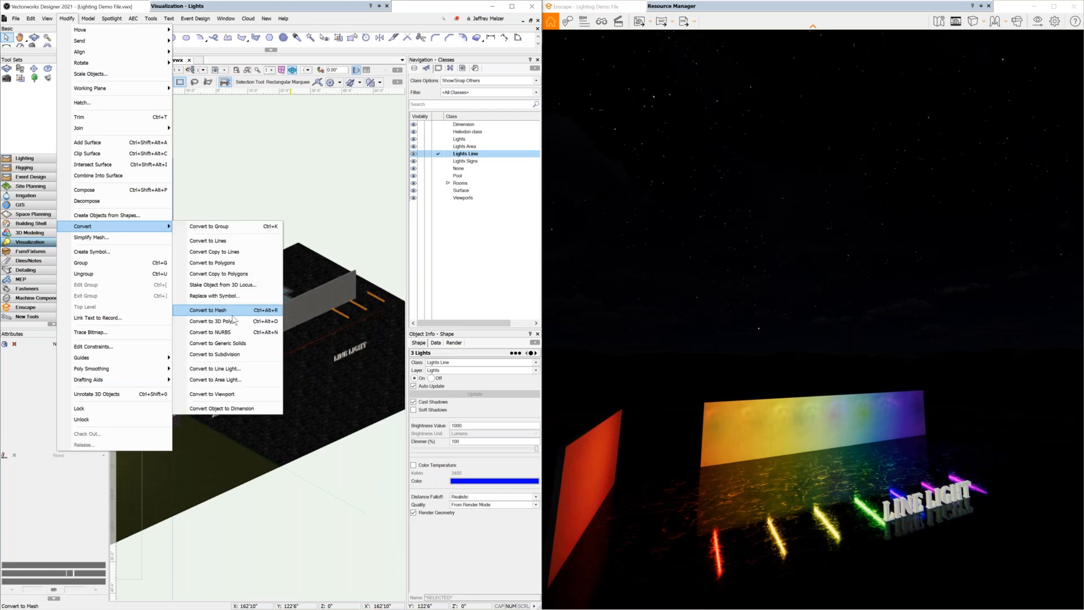
left_click(237, 370)
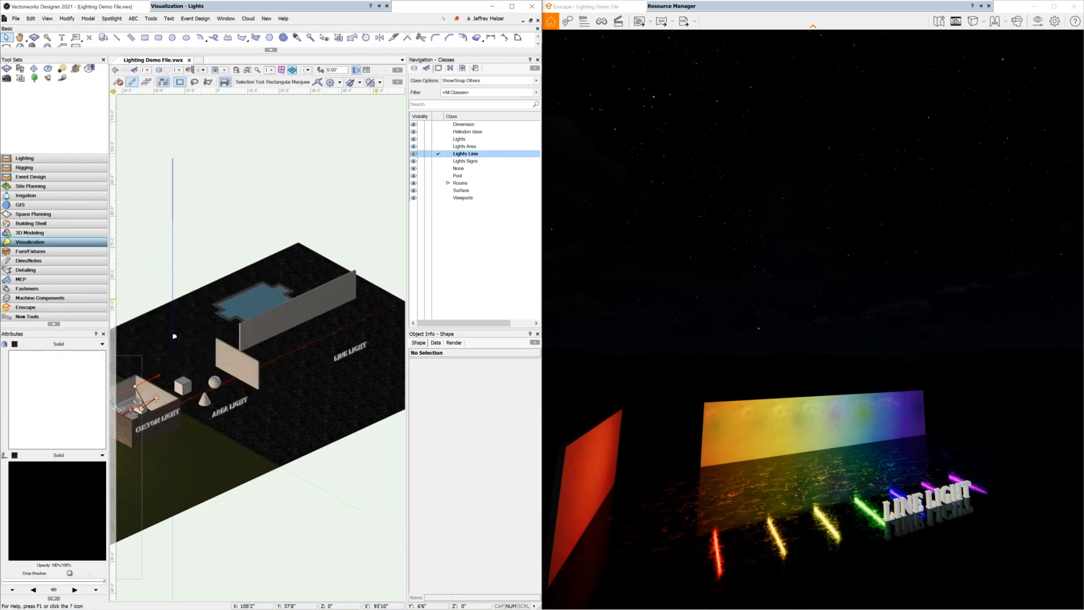
Select five line lights along the wall in the model and examine the Line Light display from several angles in Enscape.
left_click(746, 423)
left_click_drag(747, 423, 842, 436)
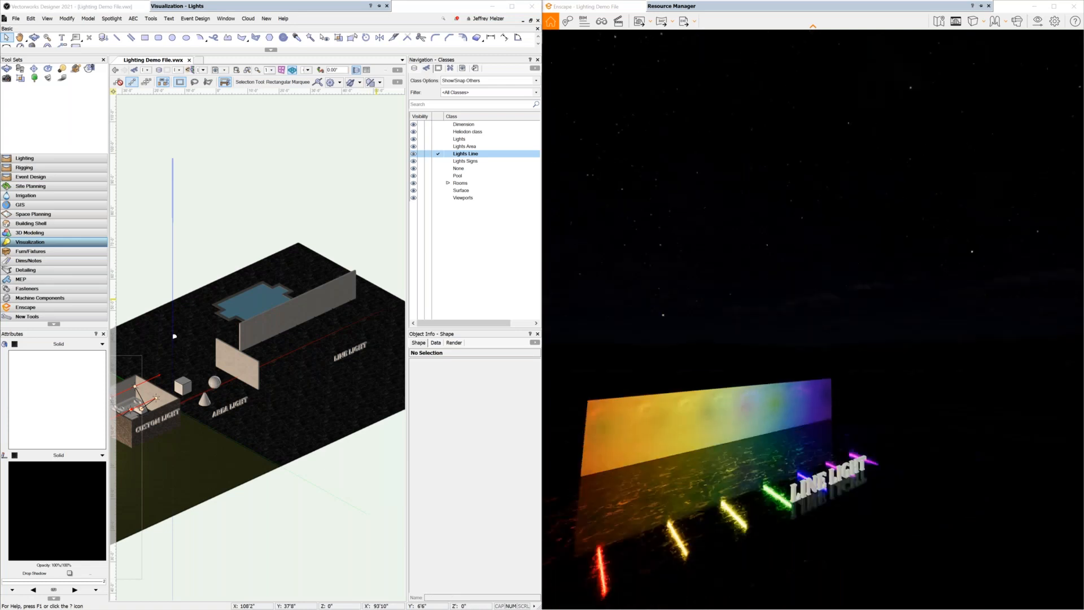
left_click_drag(677, 468, 664, 484)
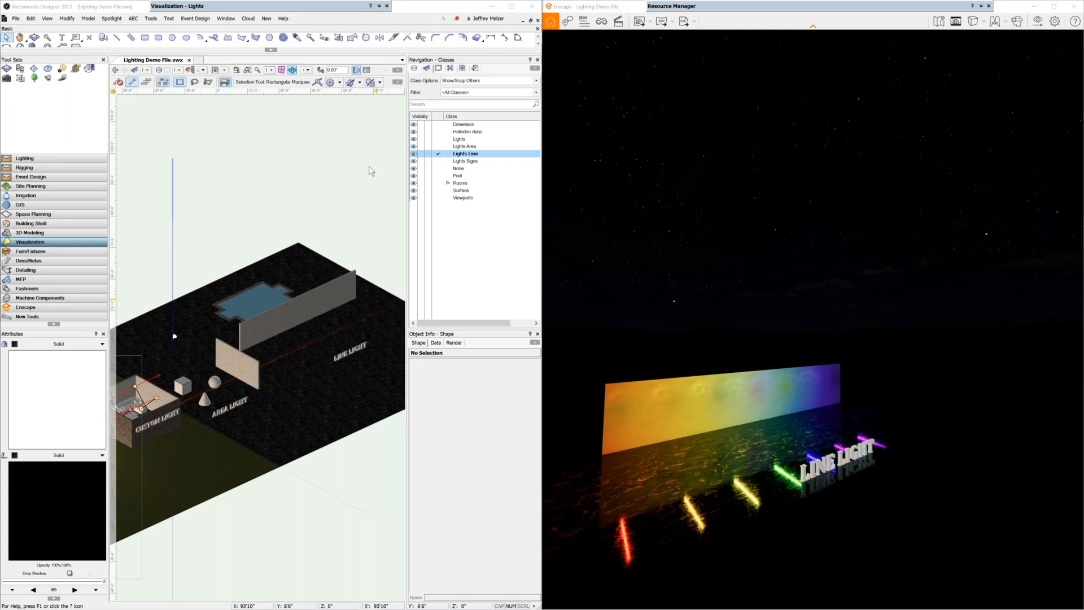
left_click_drag(395, 233, 294, 341)
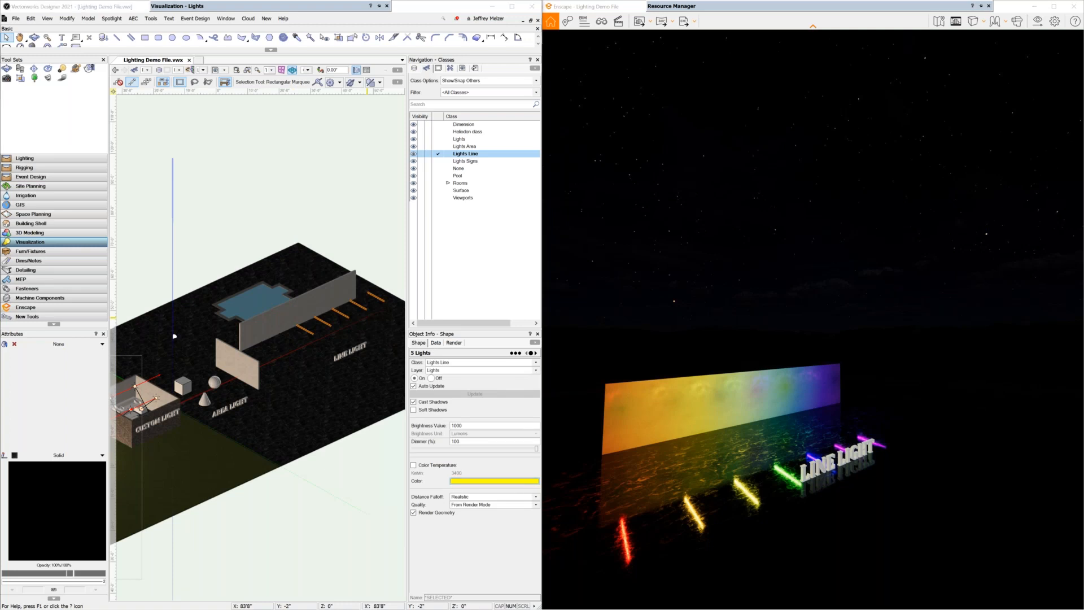
key("d")
right_click_drag(785, 452, 852, 463)
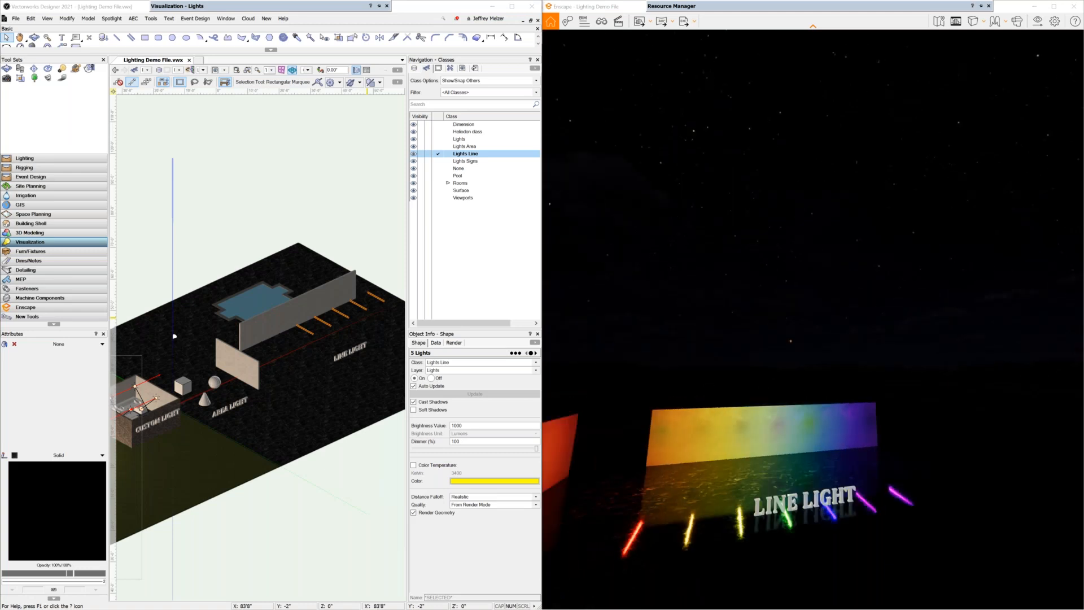
right_click_drag(785, 452, 813, 458)
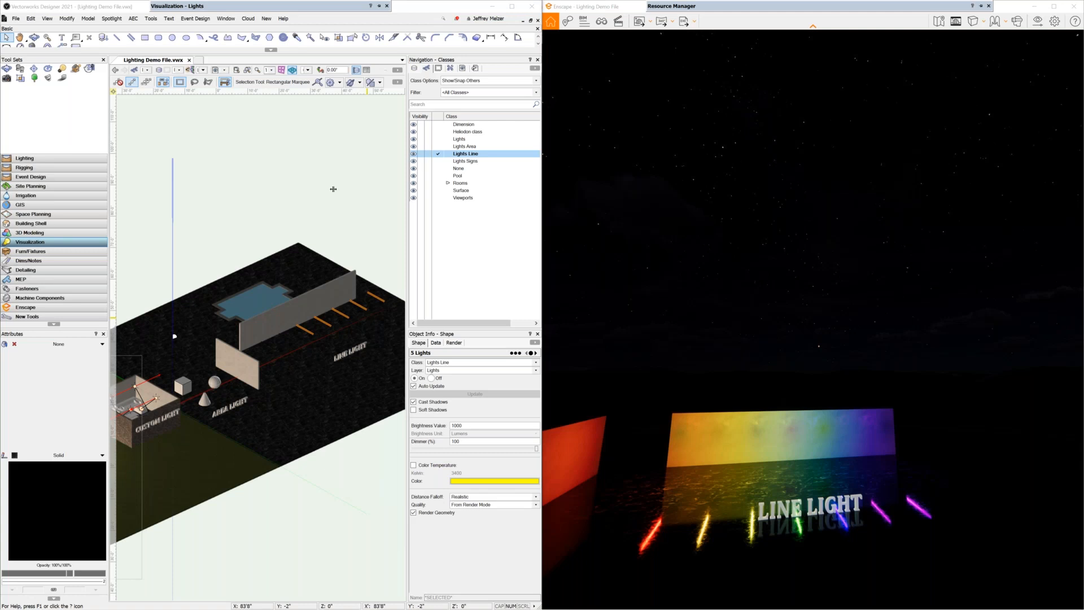
Set the class options to Show/Snap/Modify Others and select the extruded LINE LIGHT sign.
key("alt")
left_click(242, 138)
left_click(299, 191)
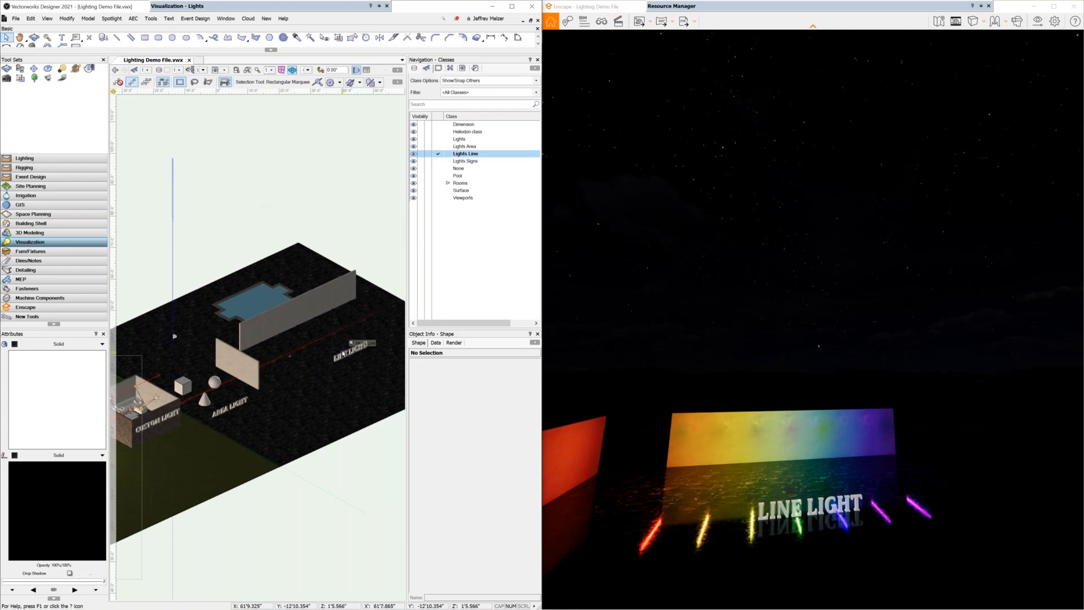
left_click(462, 81)
left_click(465, 126)
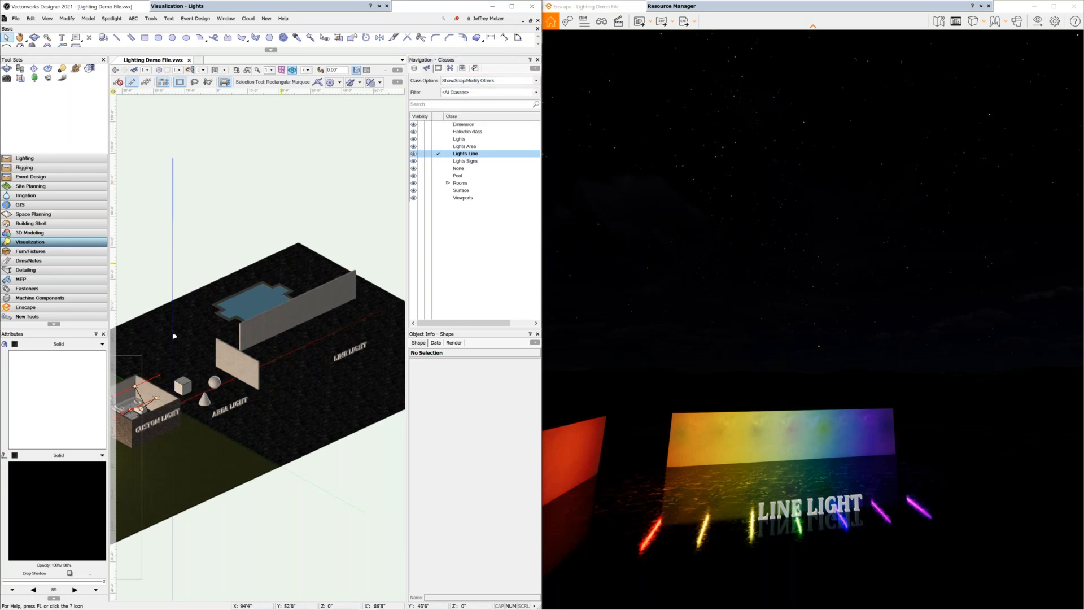
left_click(343, 346)
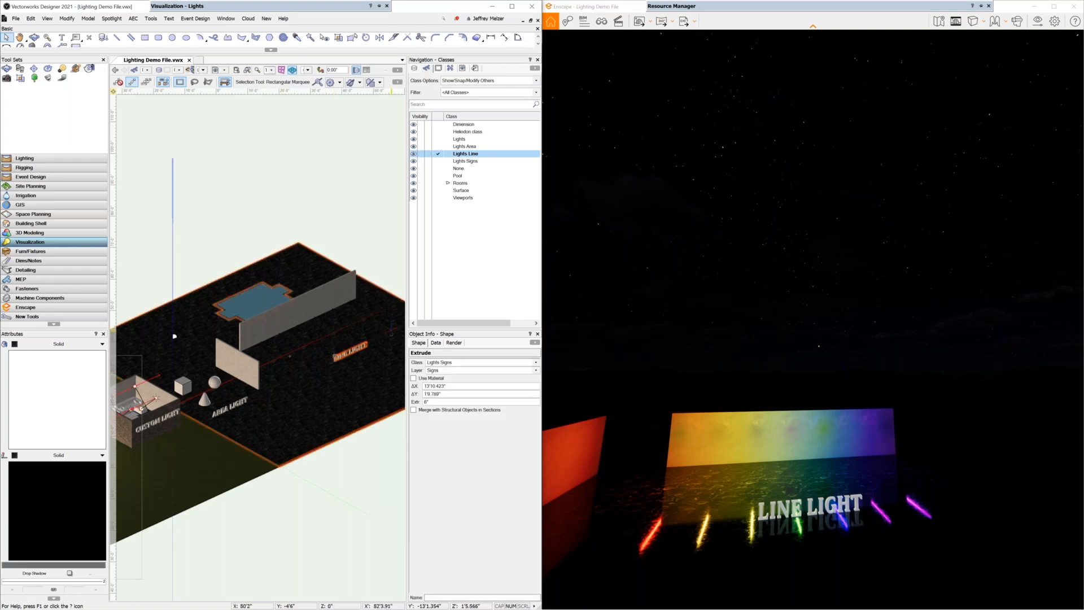
Open the render and texture settings of the selected extruded LINE LIGHT sign for inspection.
scroll(346, 351, "up", 2)
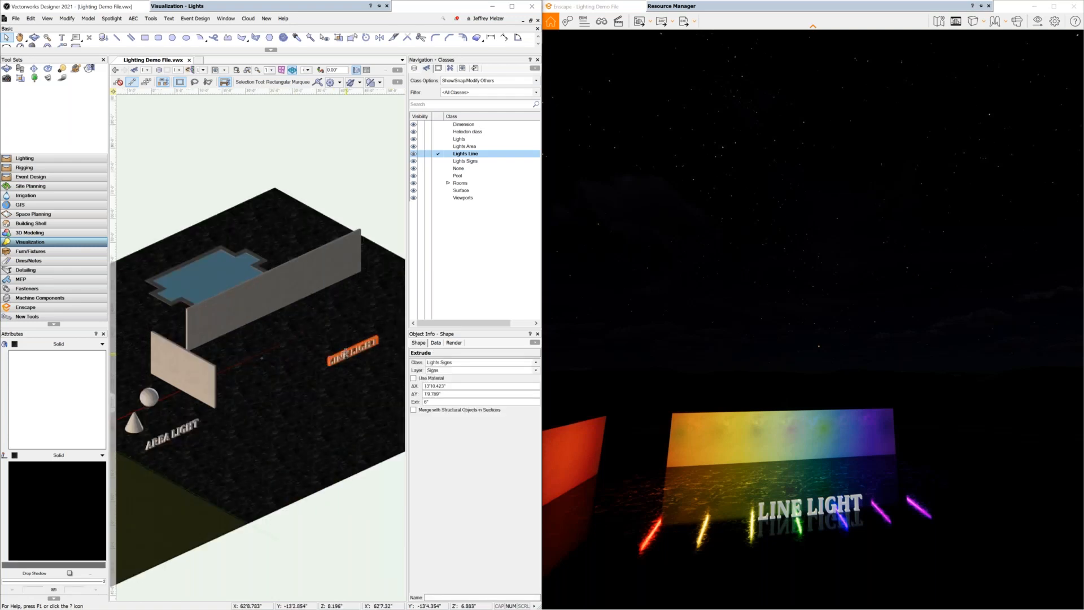
scroll(346, 351, "up", 3)
middle_click_drag(357, 416, 223, 377)
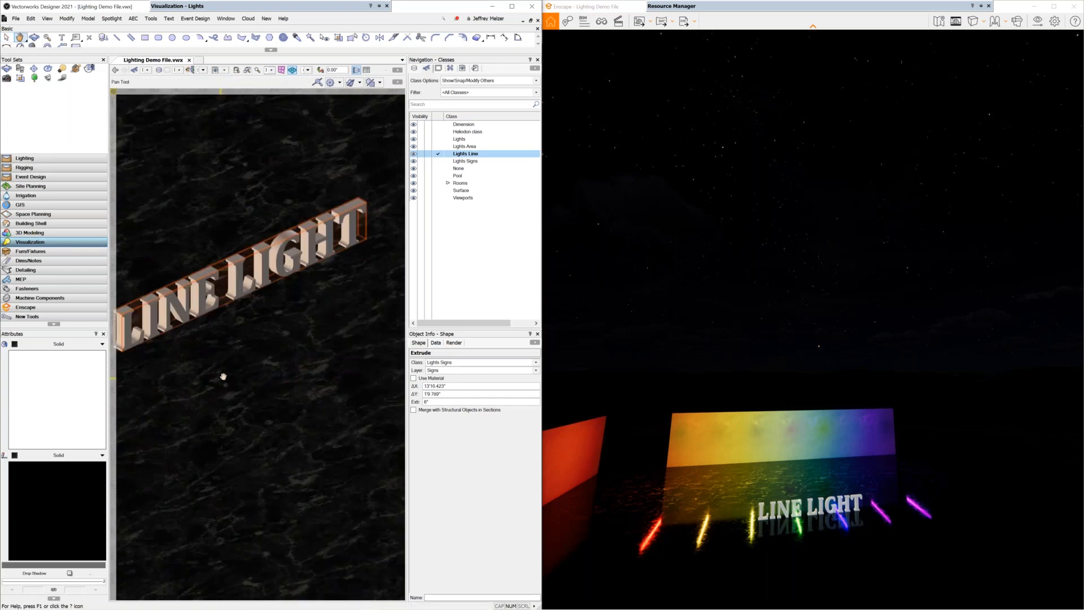
scroll(333, 339, "down", 2)
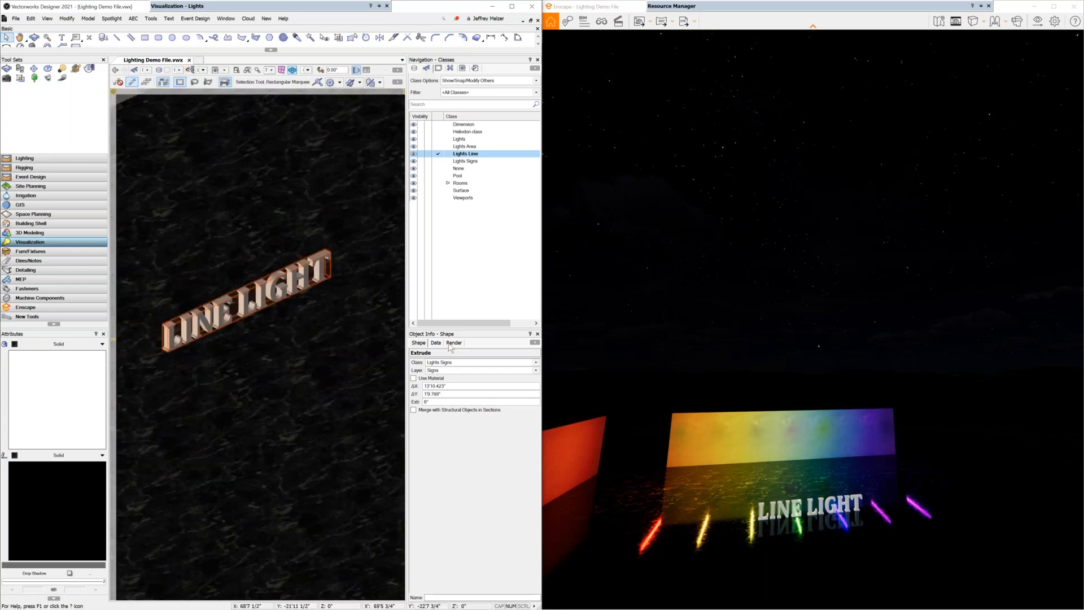
left_click(454, 343)
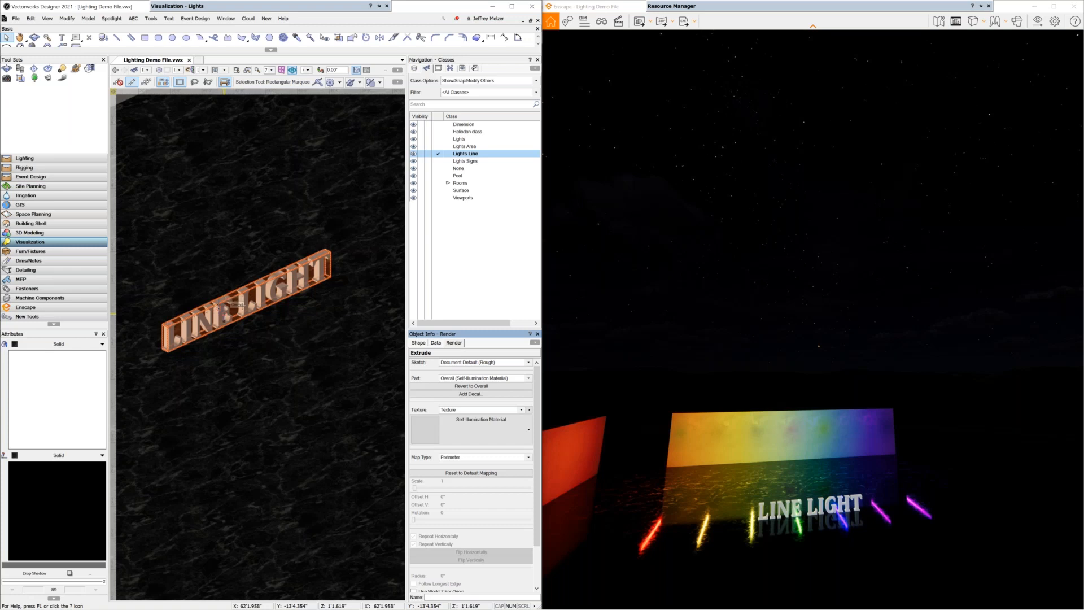
Display the Enscape tool set in Vectorworks.
left_click(38, 309)
scroll(187, 206, "down", 3)
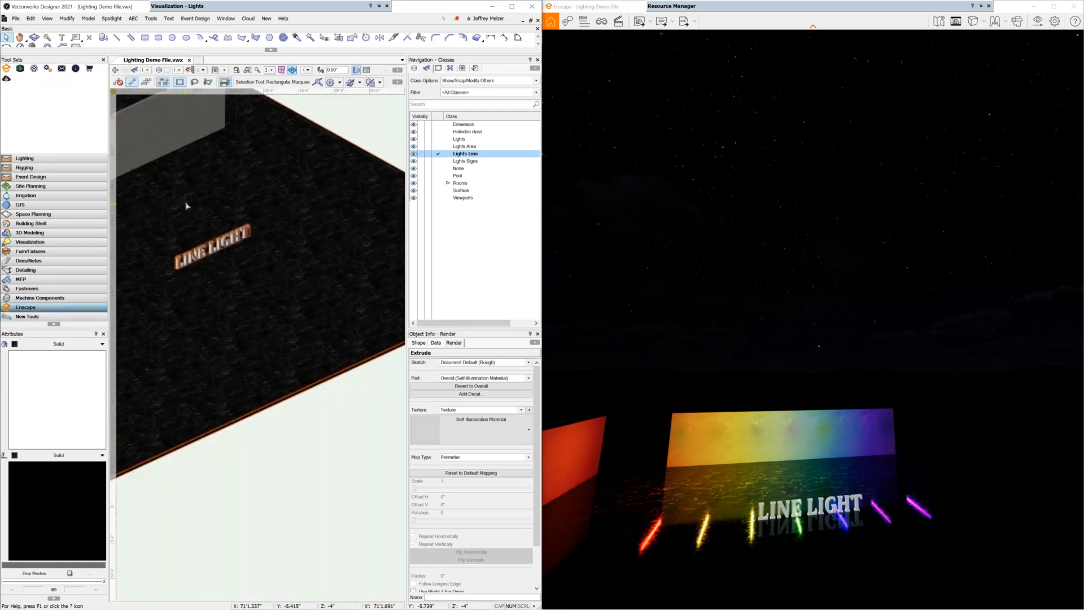
scroll(187, 208, "down", 3)
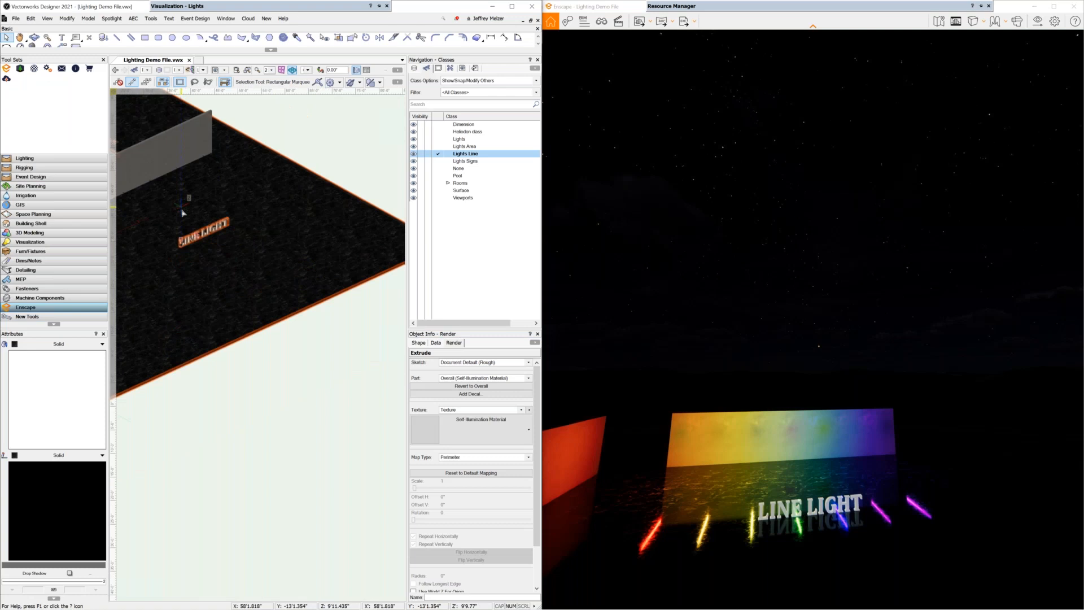
middle_click_drag(182, 213, 354, 199)
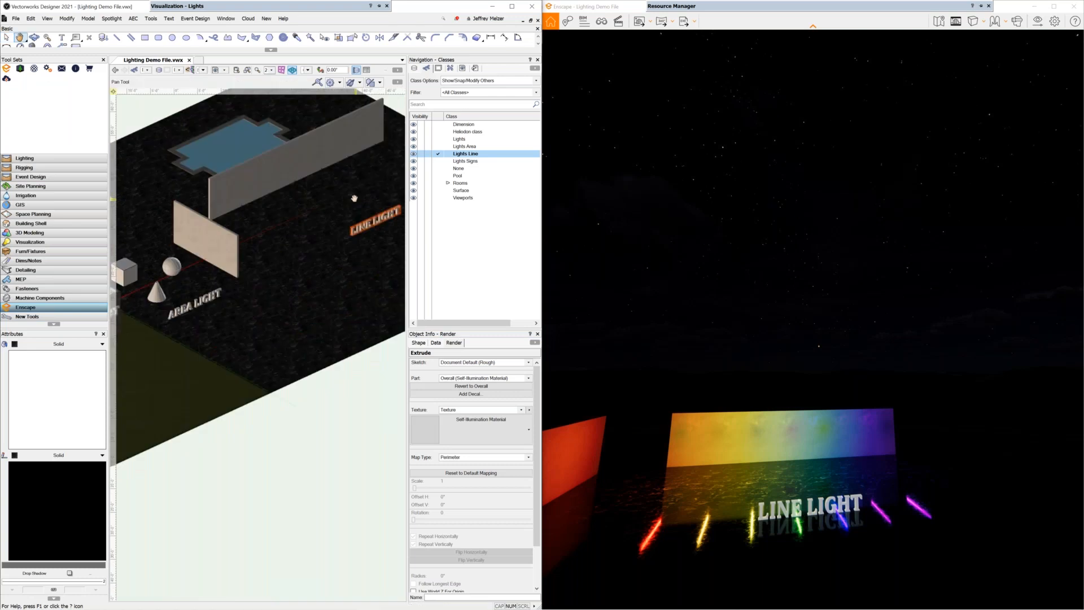
scroll(300, 213, "down", 2)
Change the Enscape time of day from night to dusk and pull back to show the Area Light and Line Light displays.
left_click(713, 292)
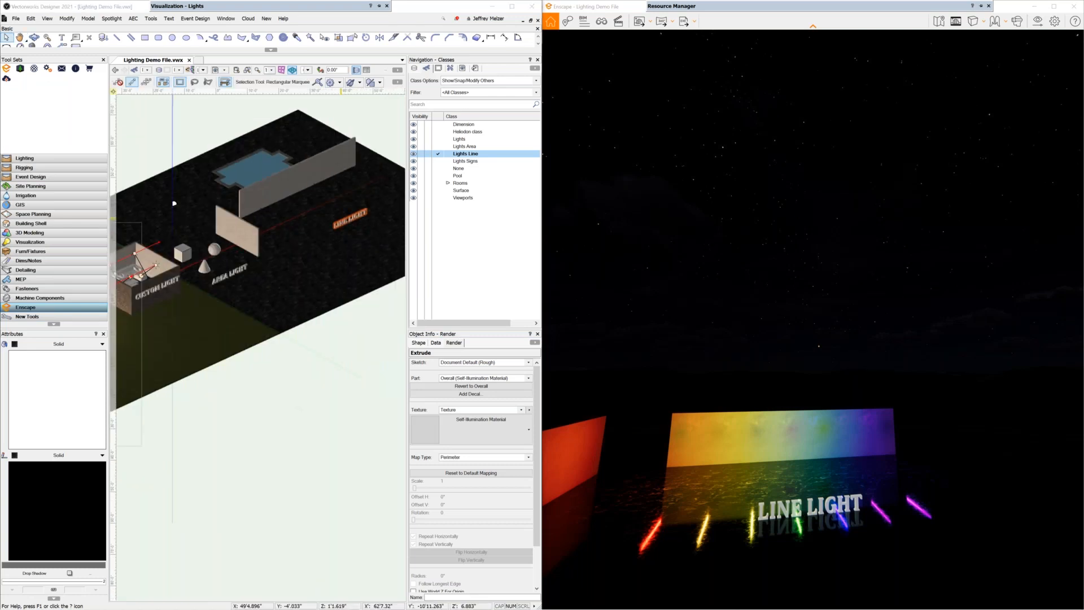
right_click_drag(719, 308, 734, 308, "shift")
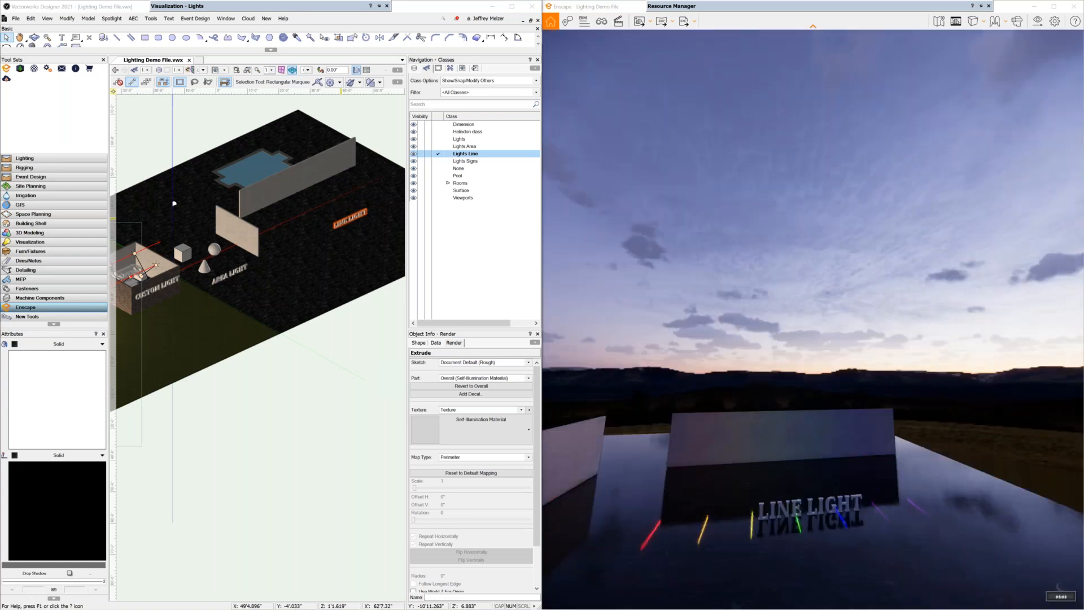
mouse_move(641, 305)
right_mouse_down("shift")
mouse_move(655, 305)
mouse_move(642, 306)
right_mouse_up("shift")
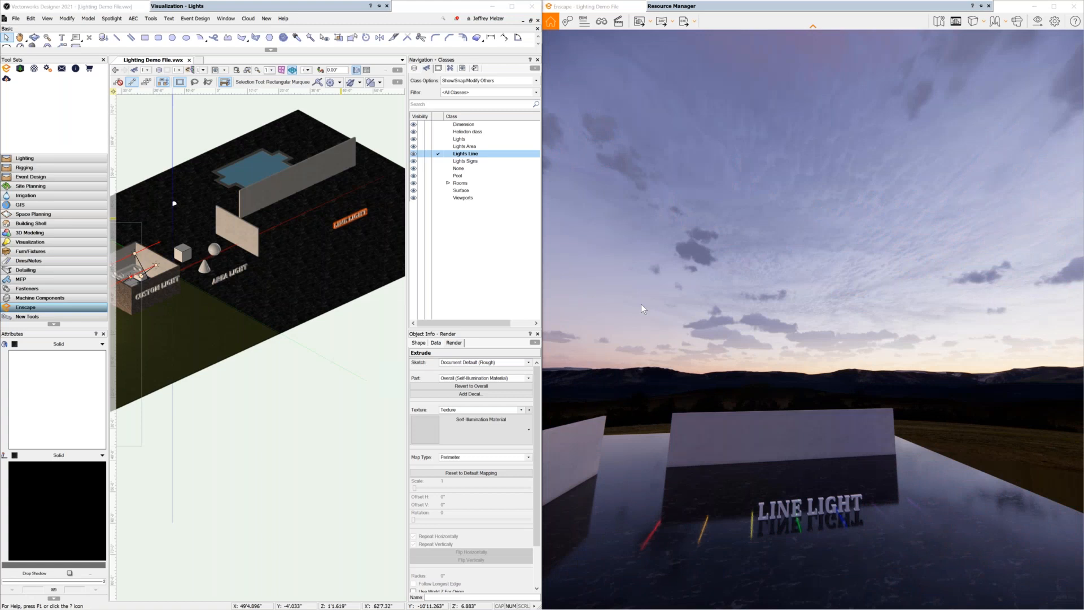
left_click_drag(723, 308, 791, 463)
key("s")
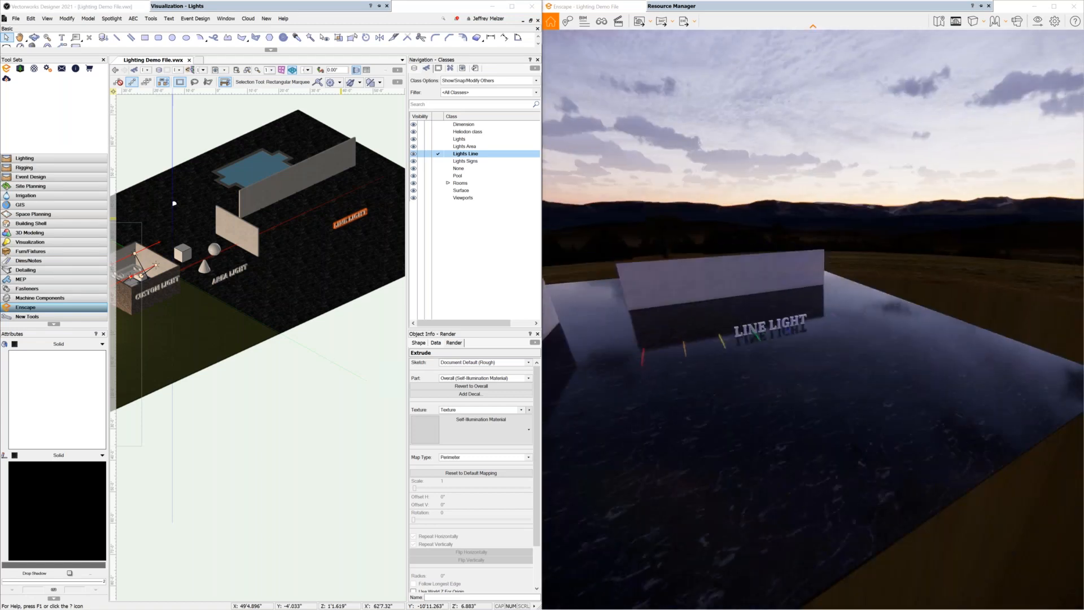
key("s")
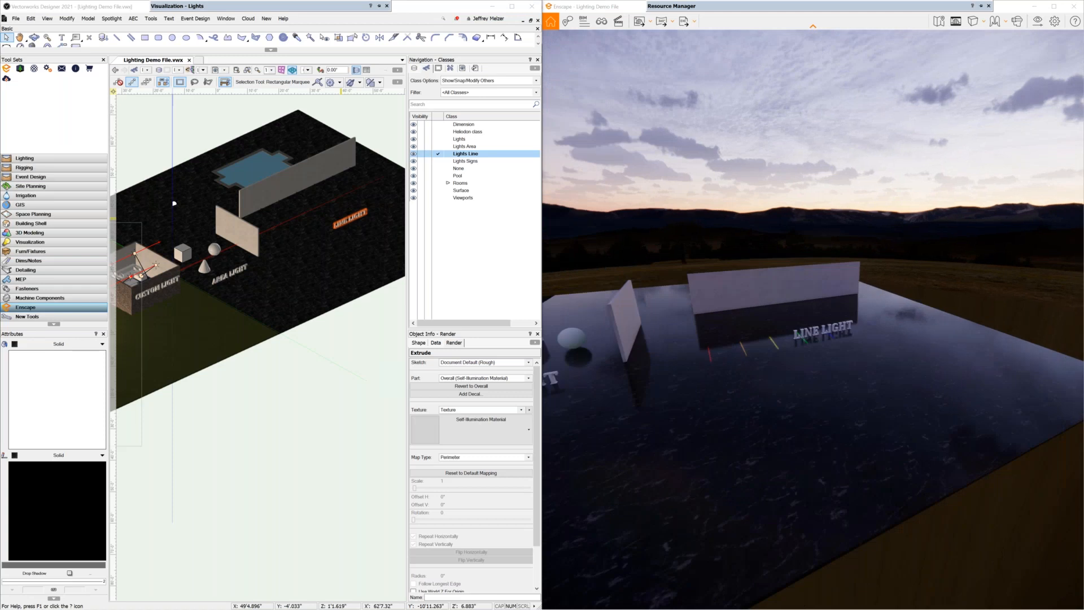
key("s")
key("a")
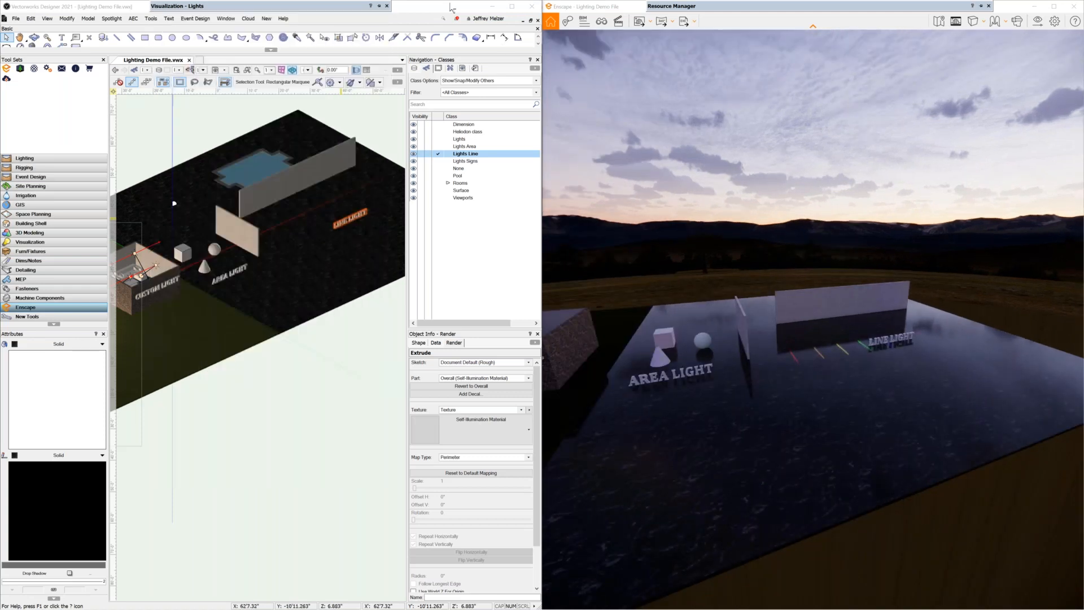
Locate the Resource Manager among the available palettes and open the Textures folder of Lighting Demo File.vwx in it.
mouse_move(729, 8)
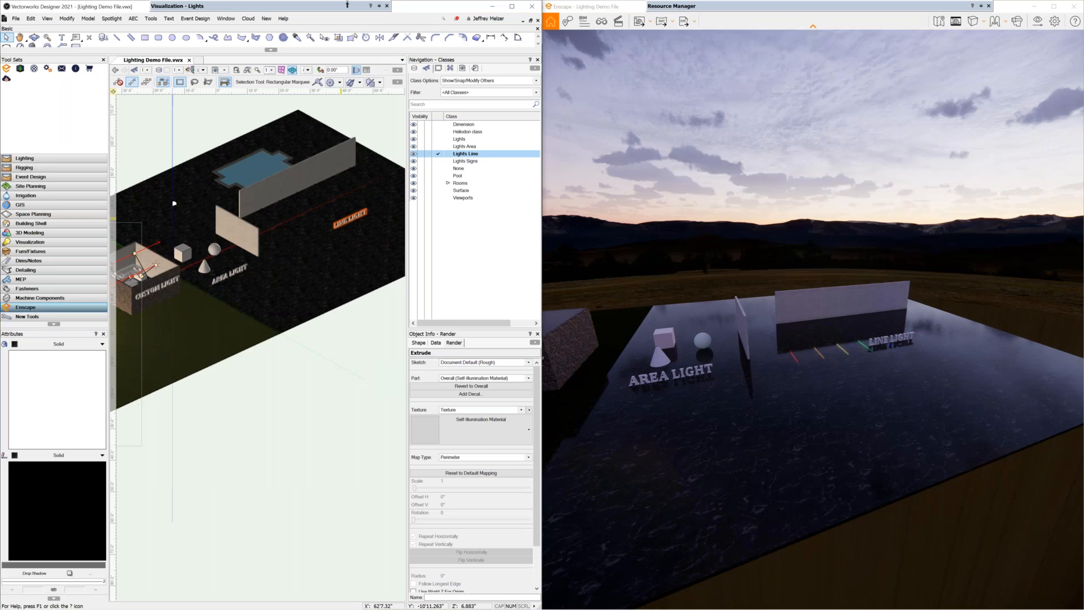
mouse_move(347, 4)
left_click(234, 19)
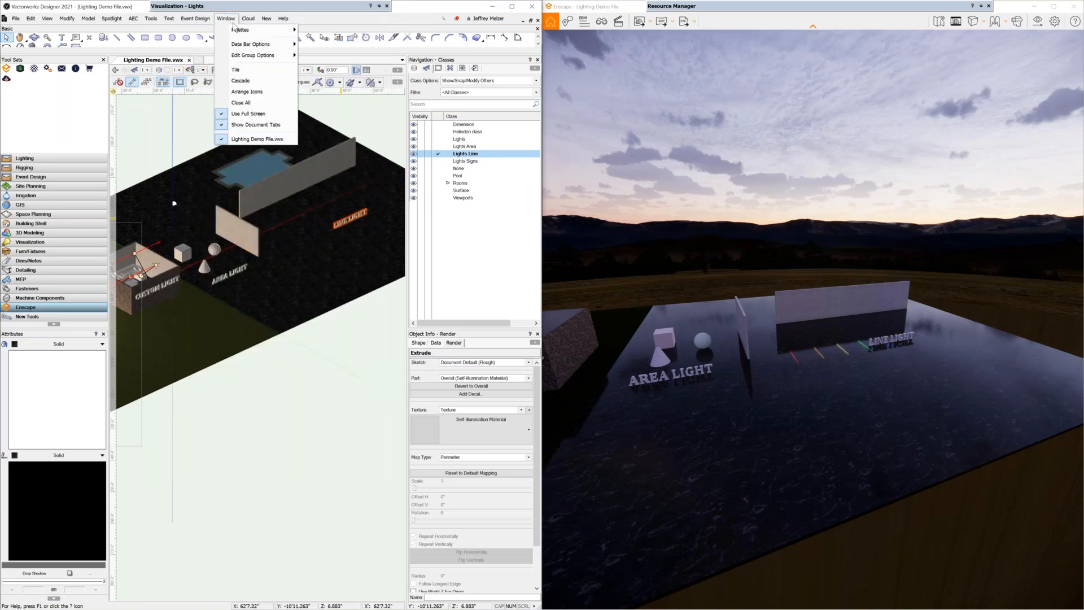
mouse_move(237, 32)
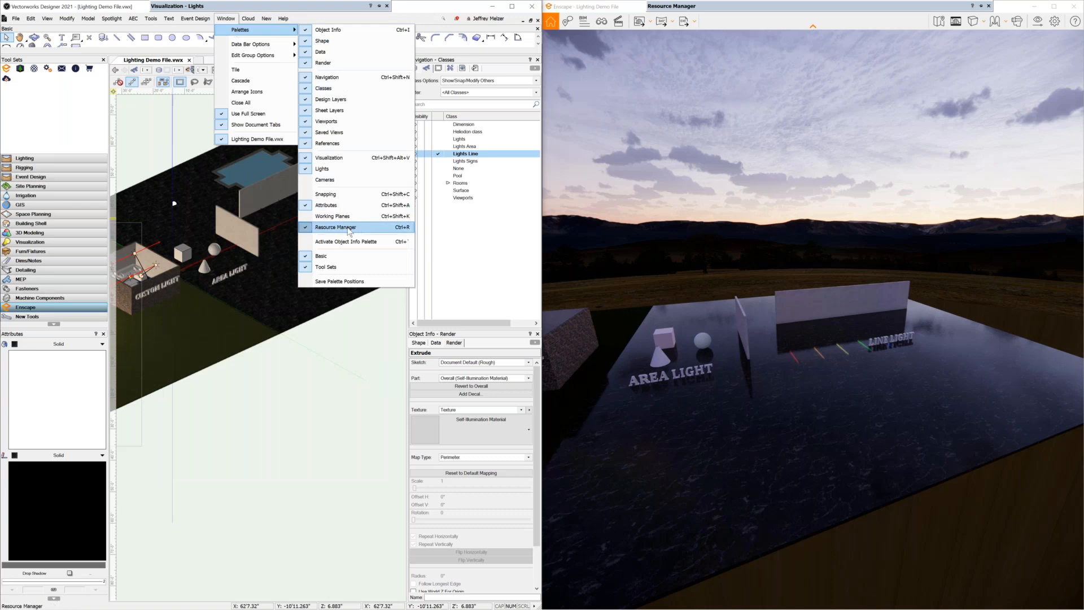
left_click(440, 5)
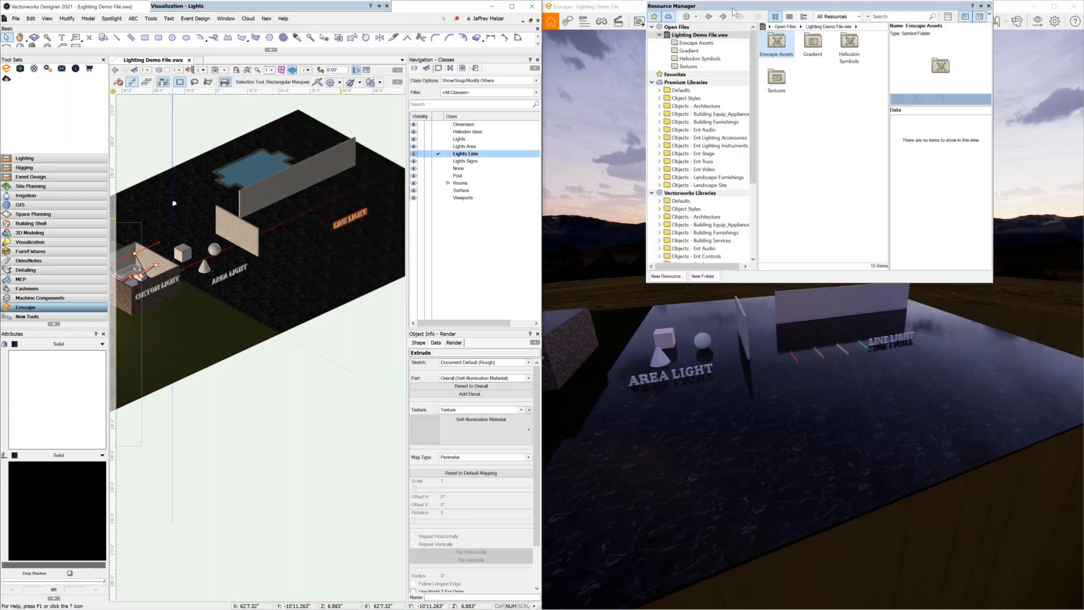
left_click_drag(684, 6, 301, 144)
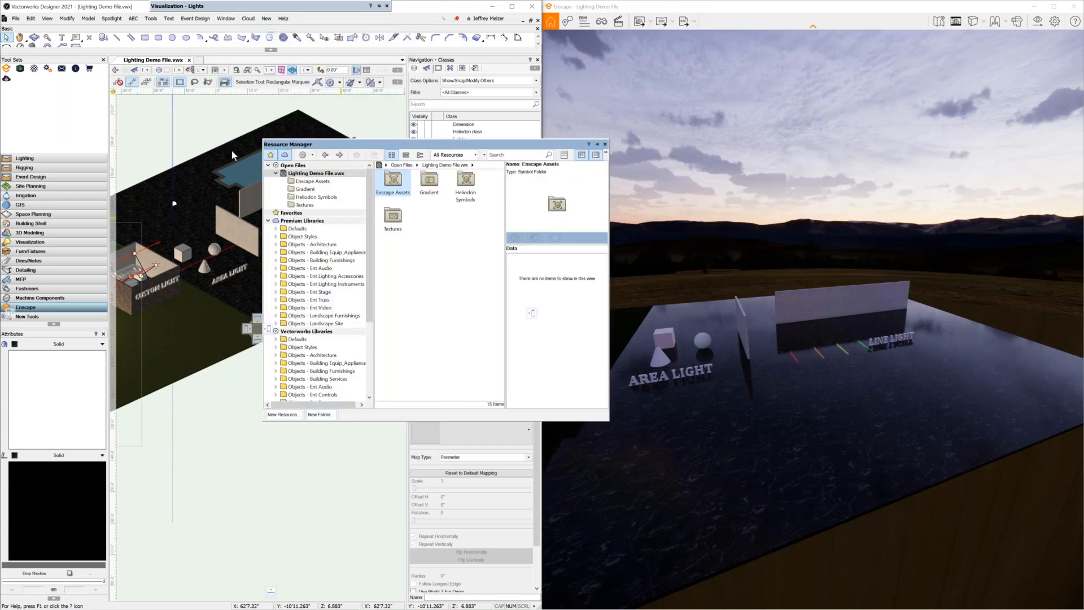
left_click_drag(233, 150, 705, 13)
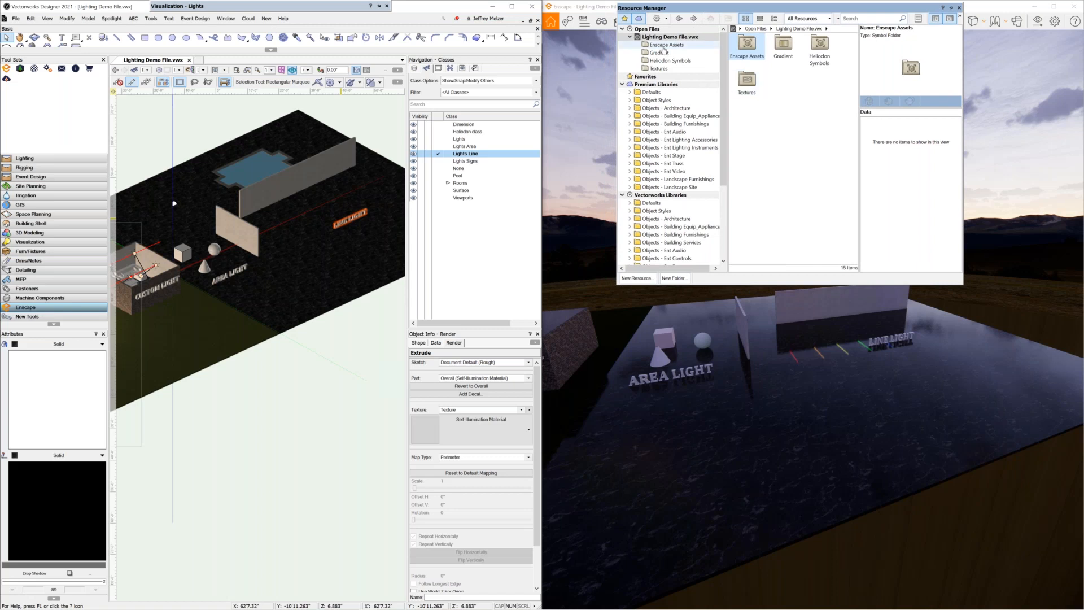
double_click(748, 81)
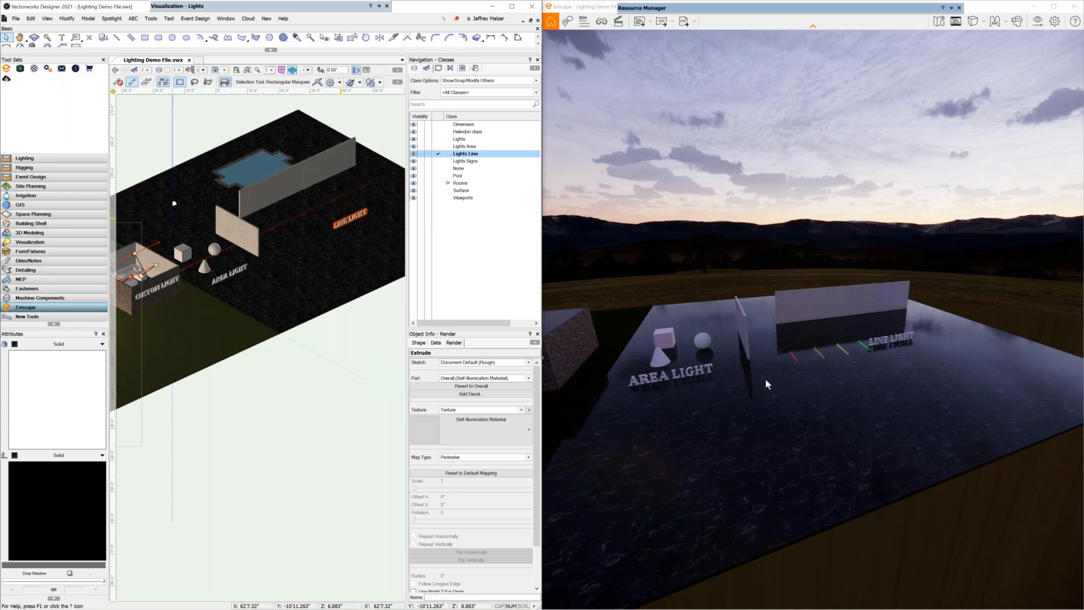
Switch to Google Chrome and open the full asset list on the ambientCG site.
key("alt+Tab")
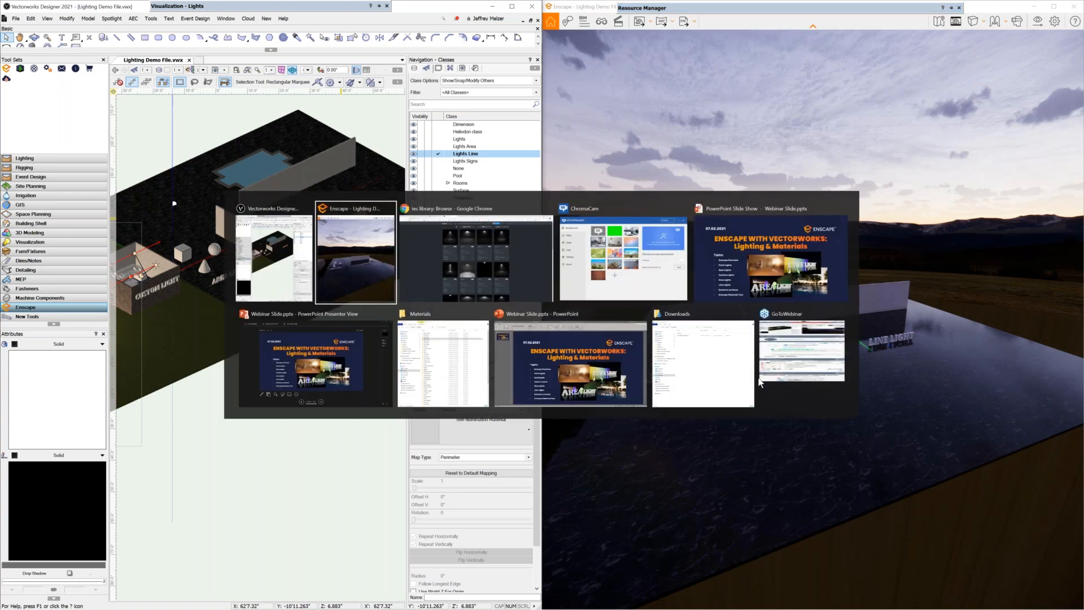
key("alt+Tab")
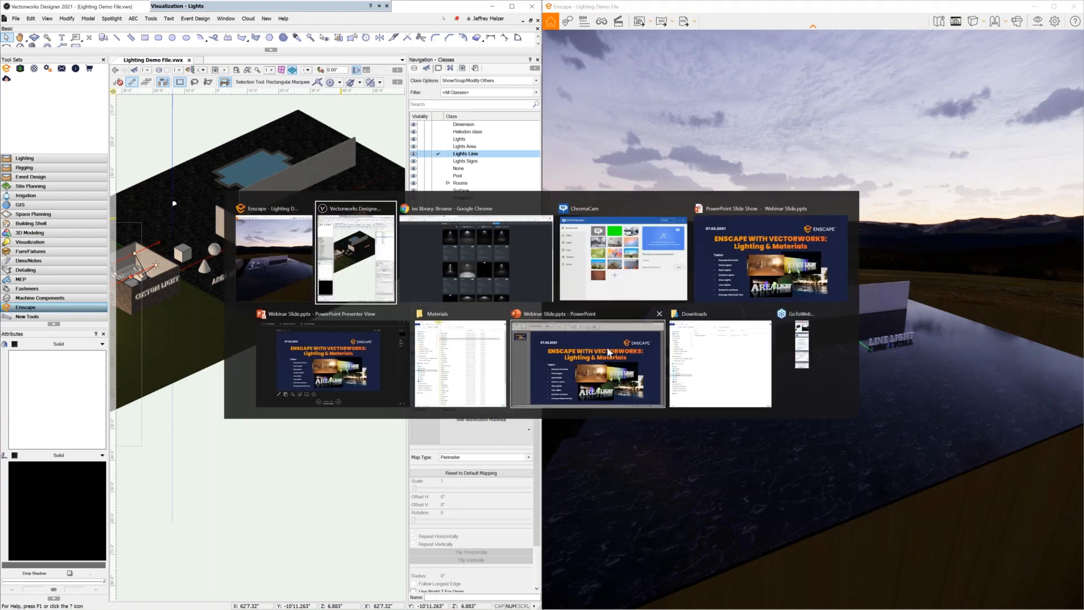
left_click(536, 267)
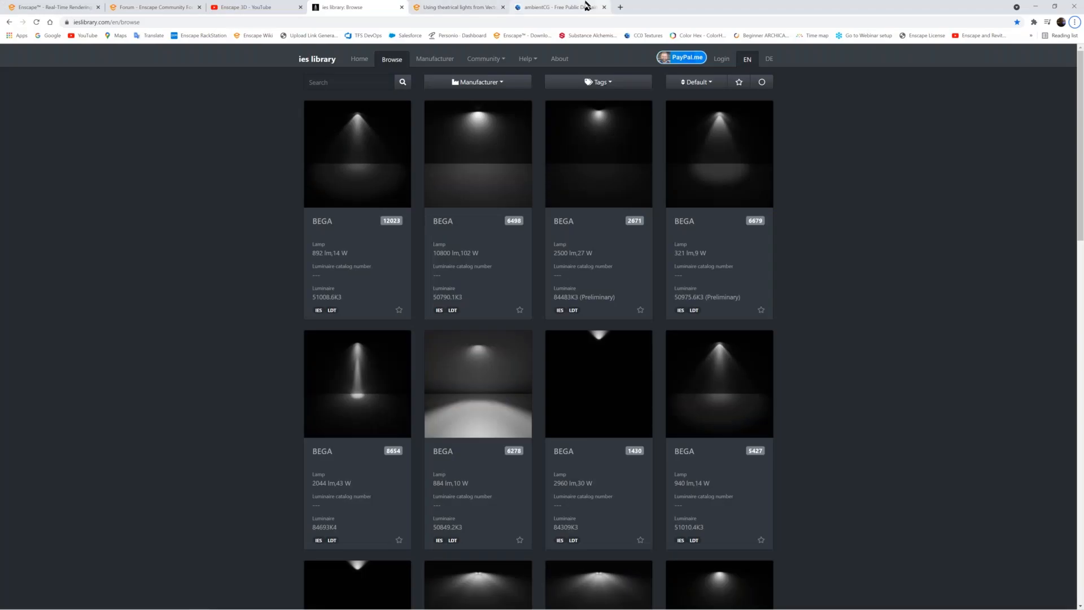
left_click(567, 8)
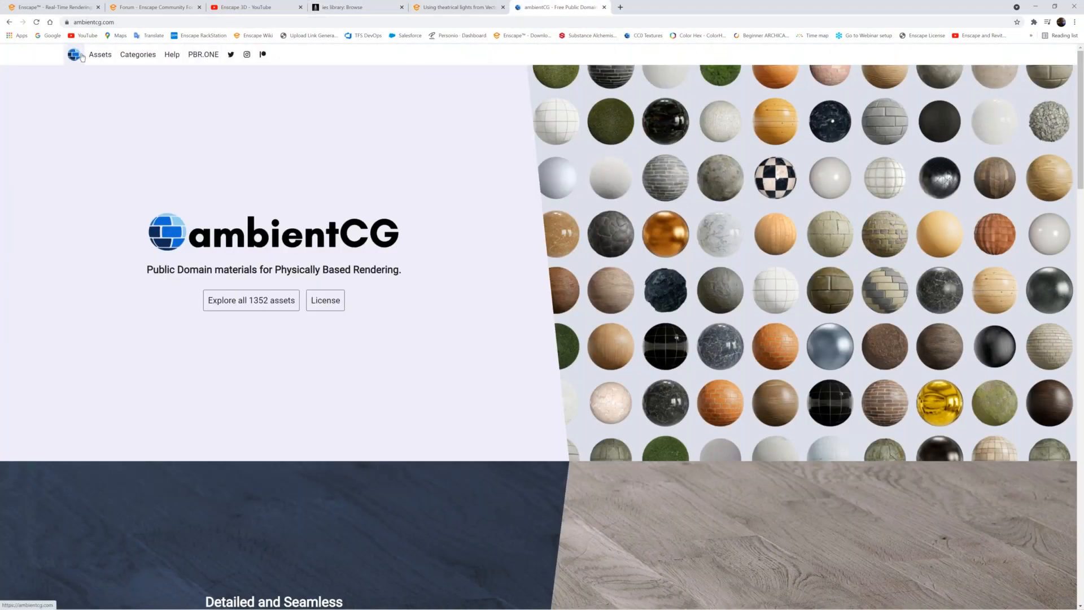
left_click(232, 302)
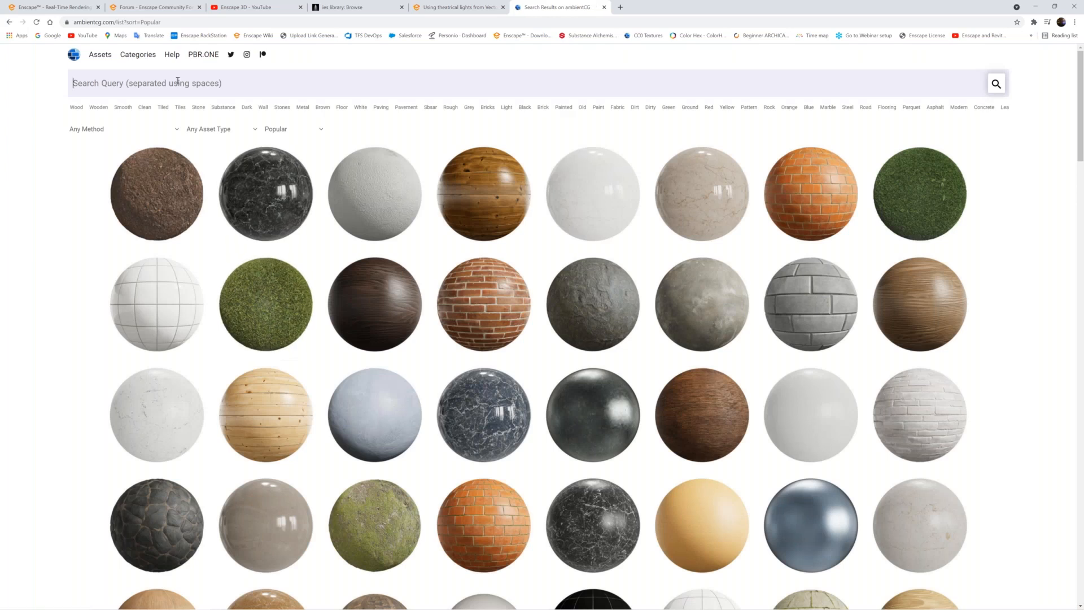
Search the ambientCG material library for Brick.
type("Bick")
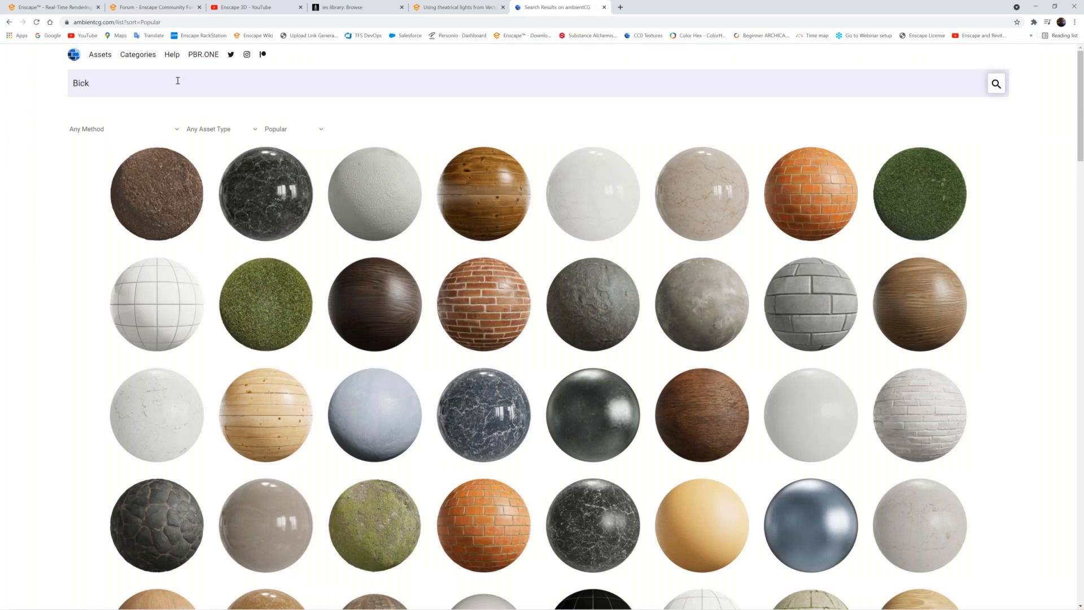
key("BackSpace")
key("BackSpace")
key("BackSpace")
key("BackSpace")
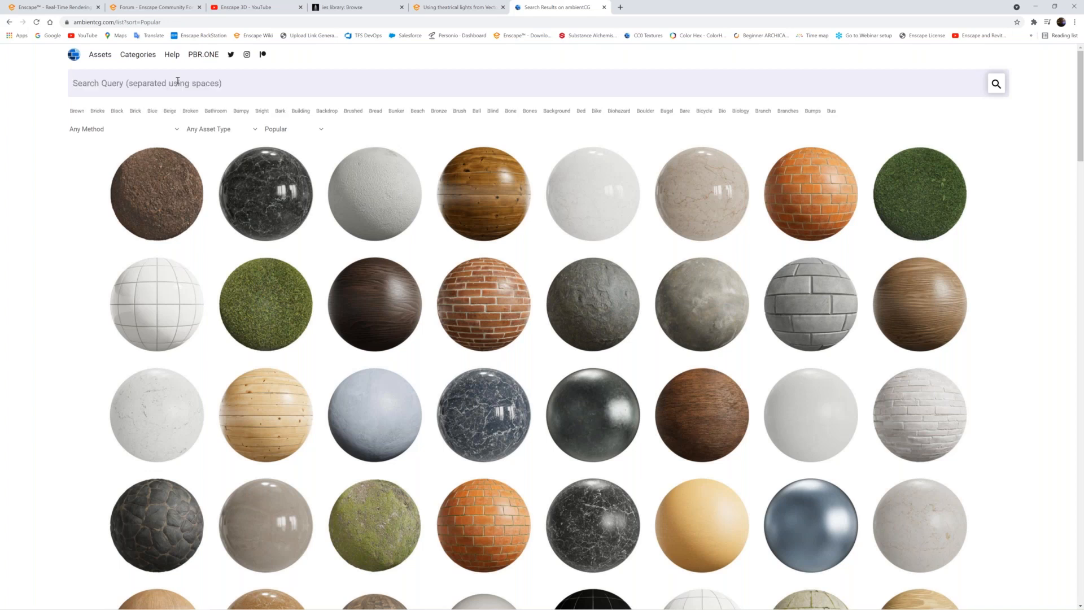
type("Brick")
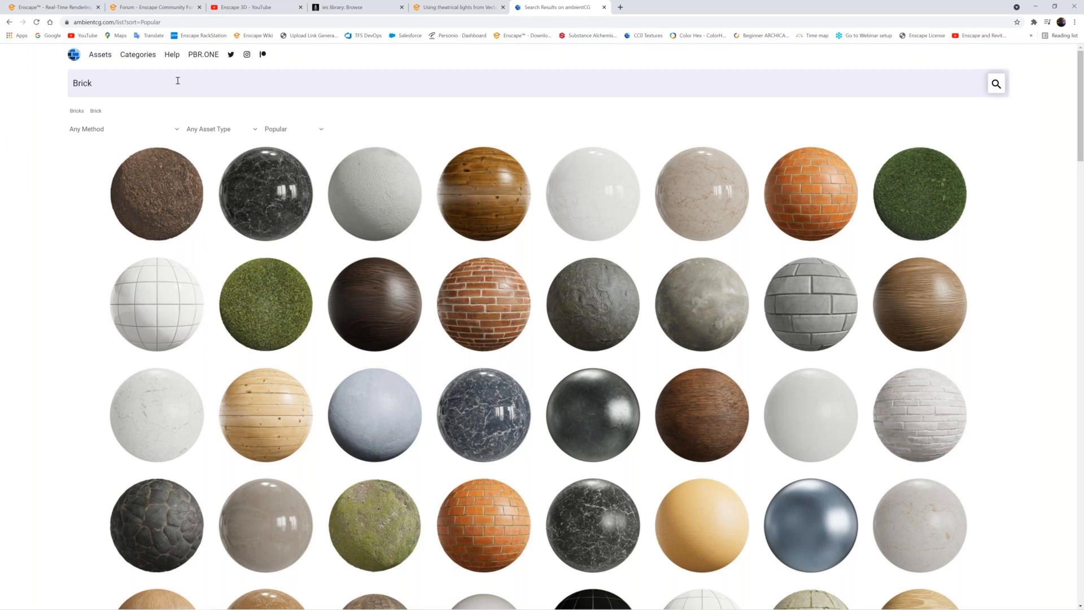
key("Return")
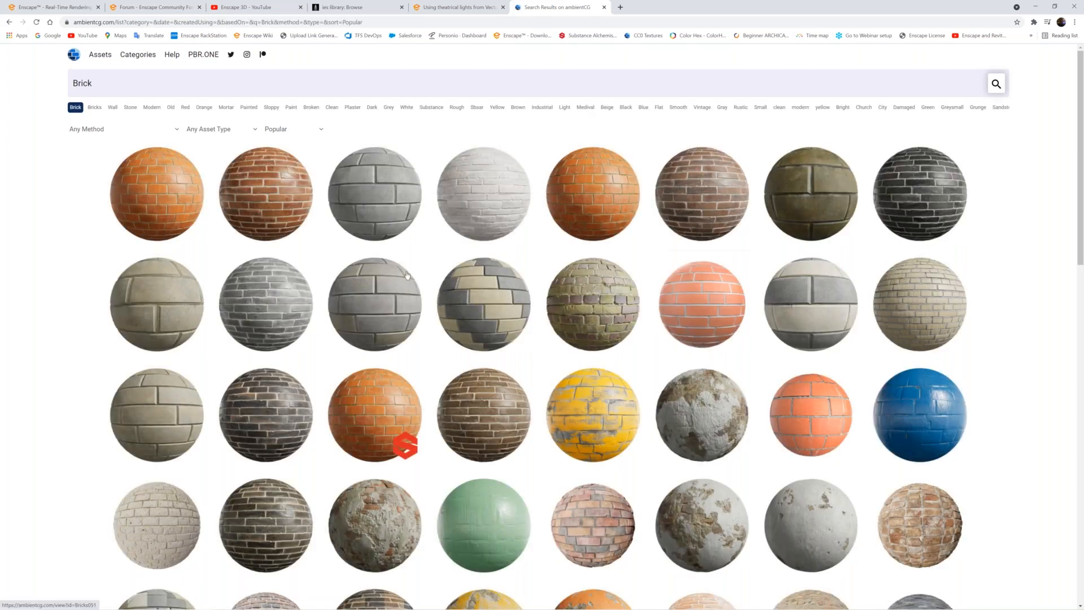
Browse the brick materials, open Bricks 065 and download its 2K-JPG texture package.
scroll(508, 311, "down", 1)
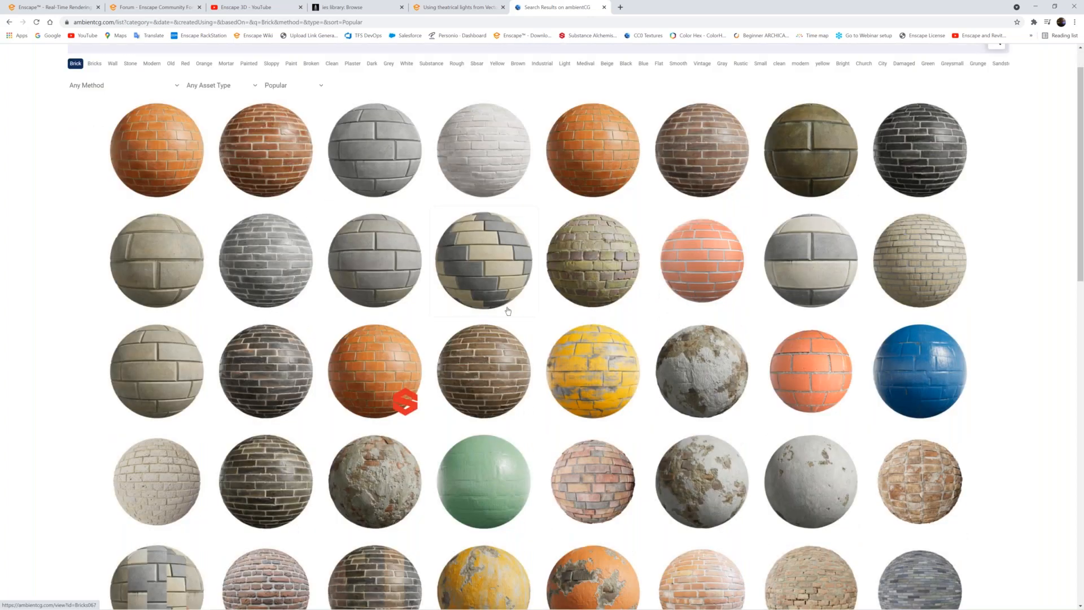
scroll(508, 311, "down", 6)
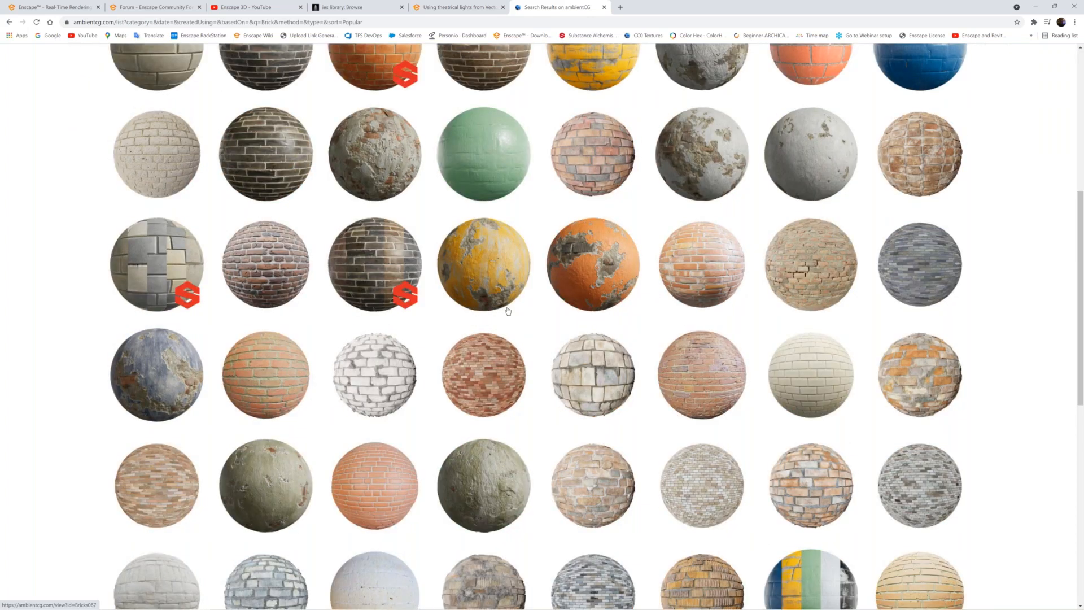
scroll(508, 311, "up", 7)
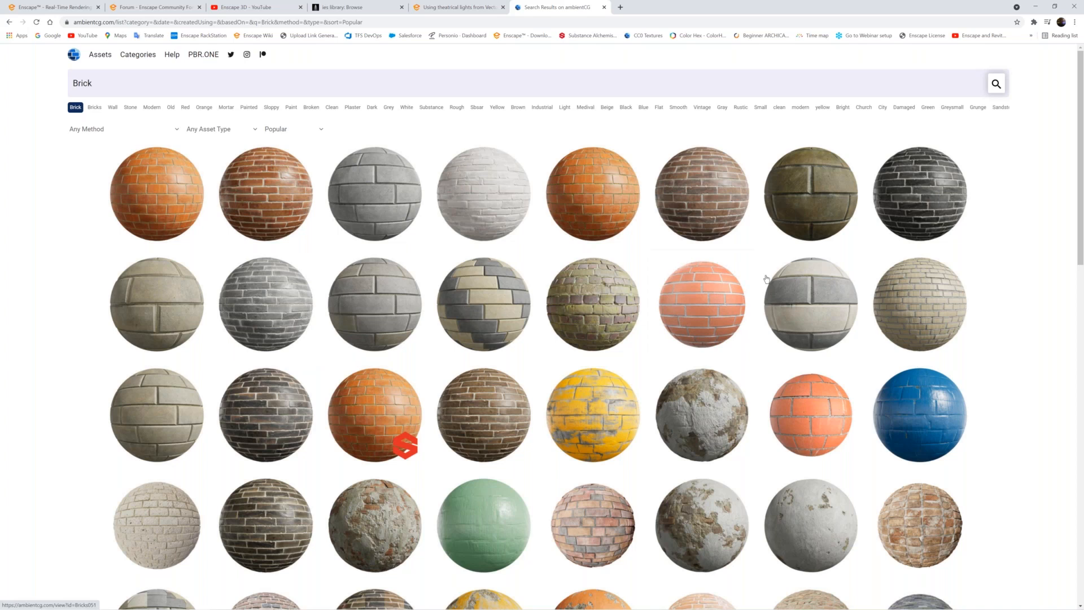
left_click(794, 295)
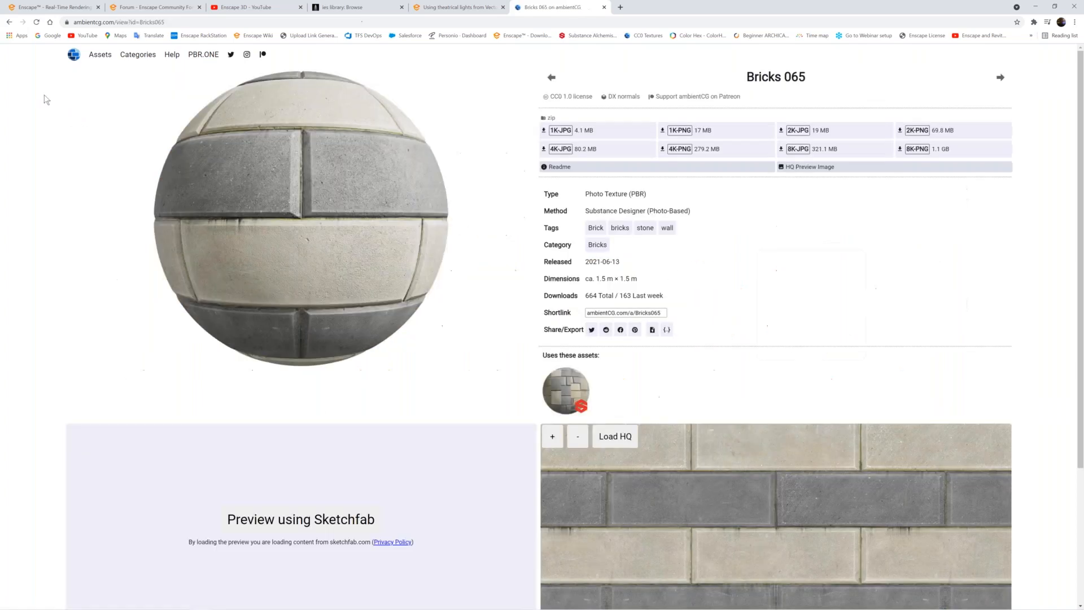
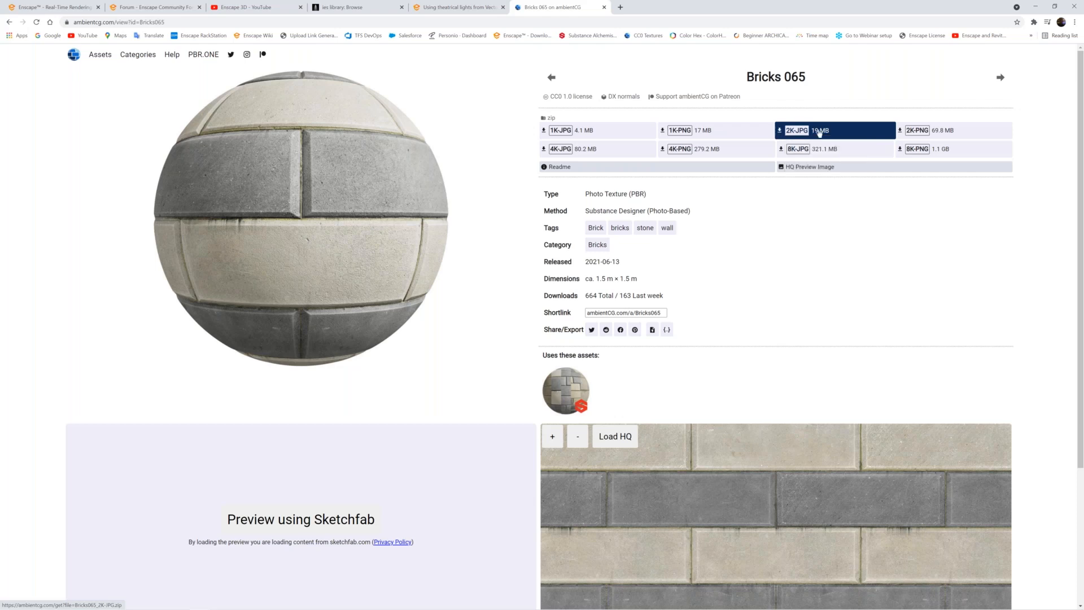
left_click(781, 132)
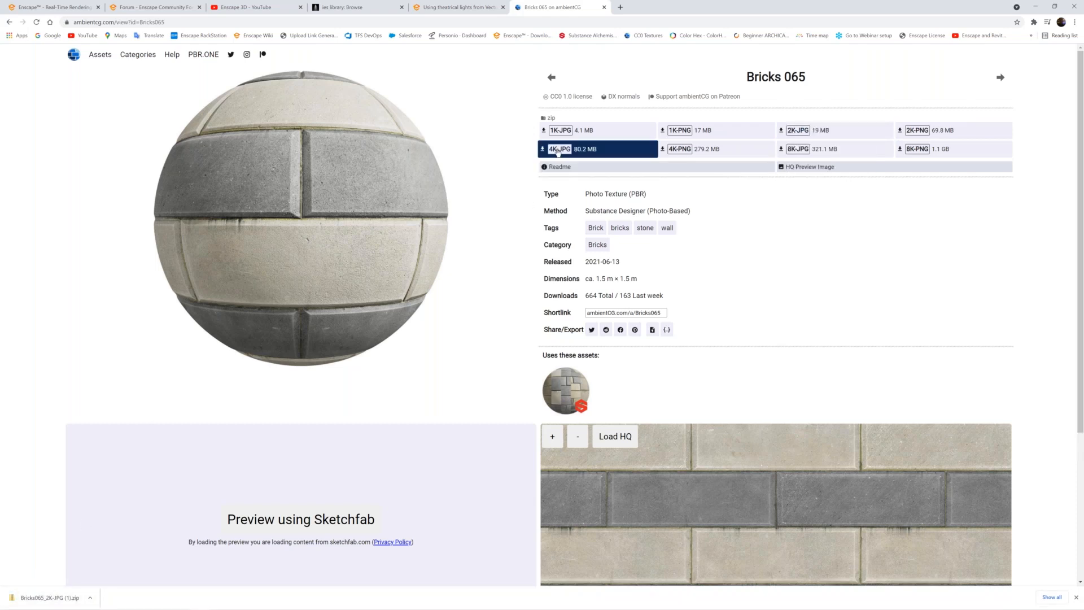
Switch to the Downloads folder in File Explorer and open the Bricks065_2K-JPG.zip package.
left_click(1035, 8)
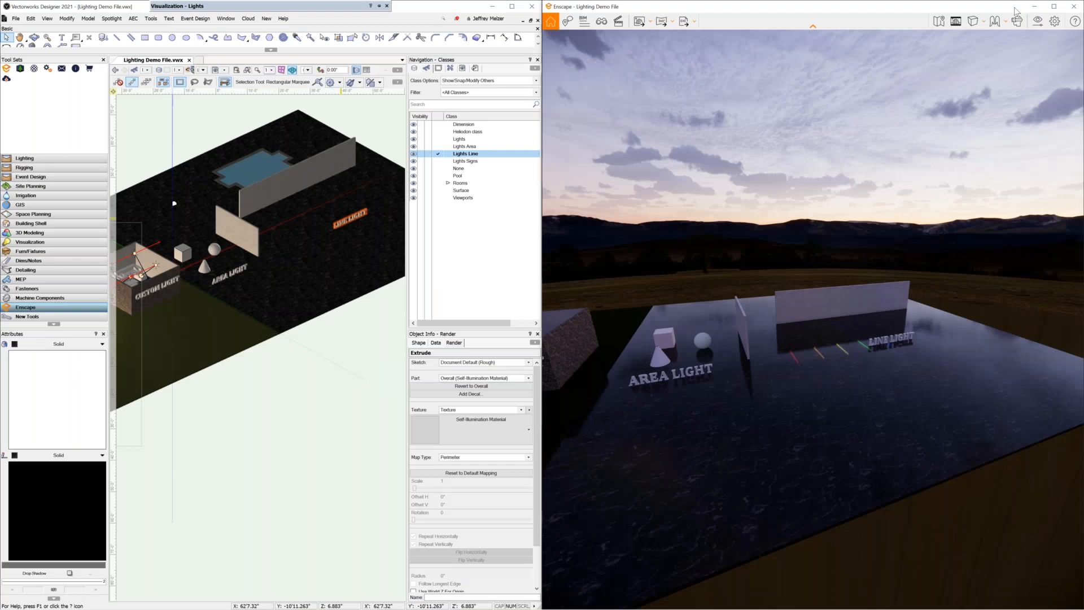
key("alt+Tab")
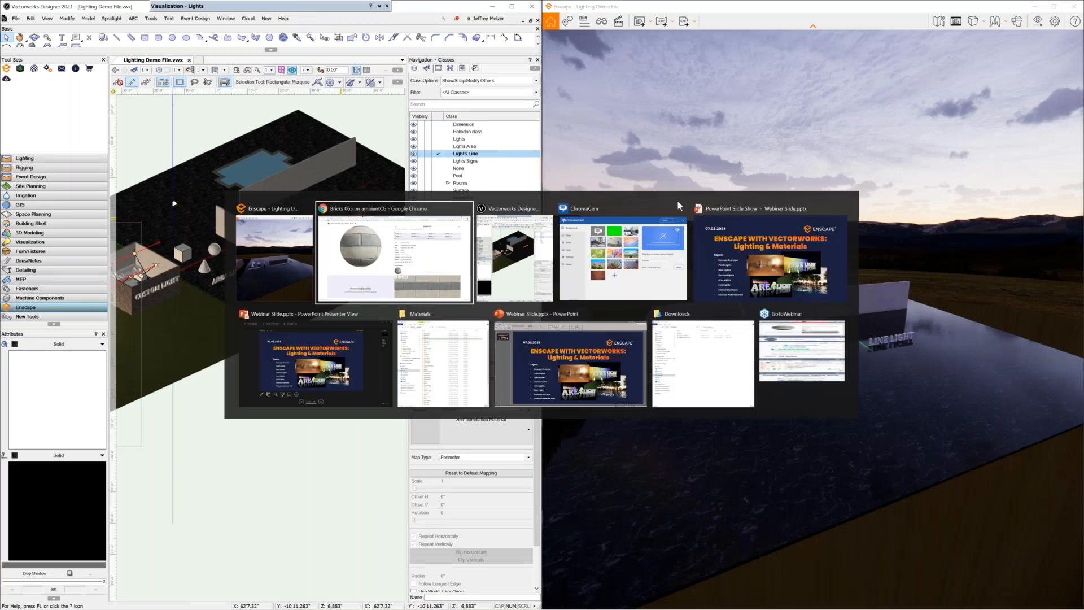
left_click(703, 361)
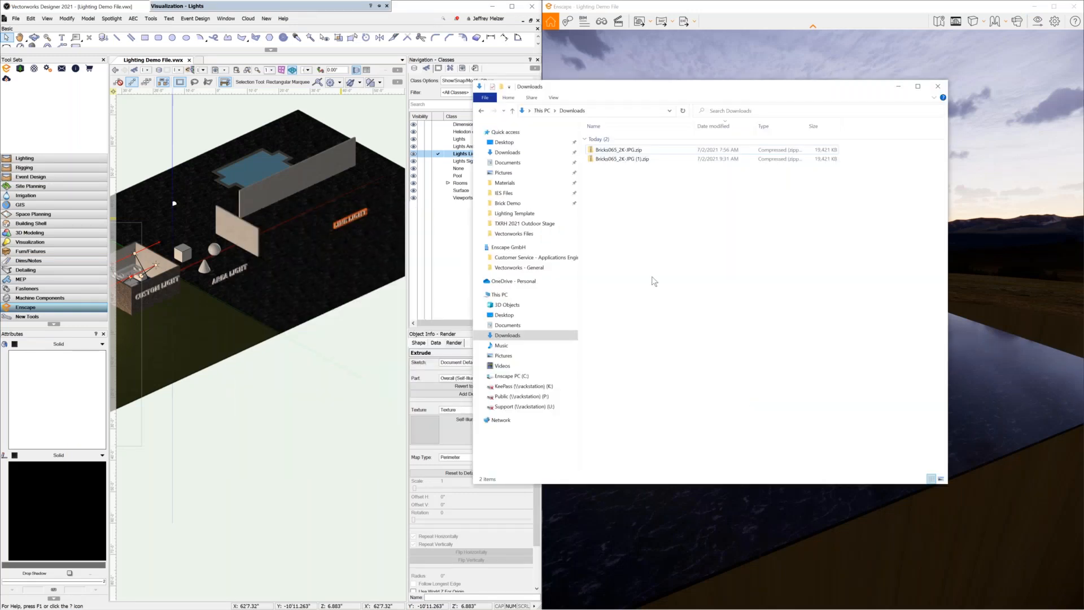
double_click(628, 150)
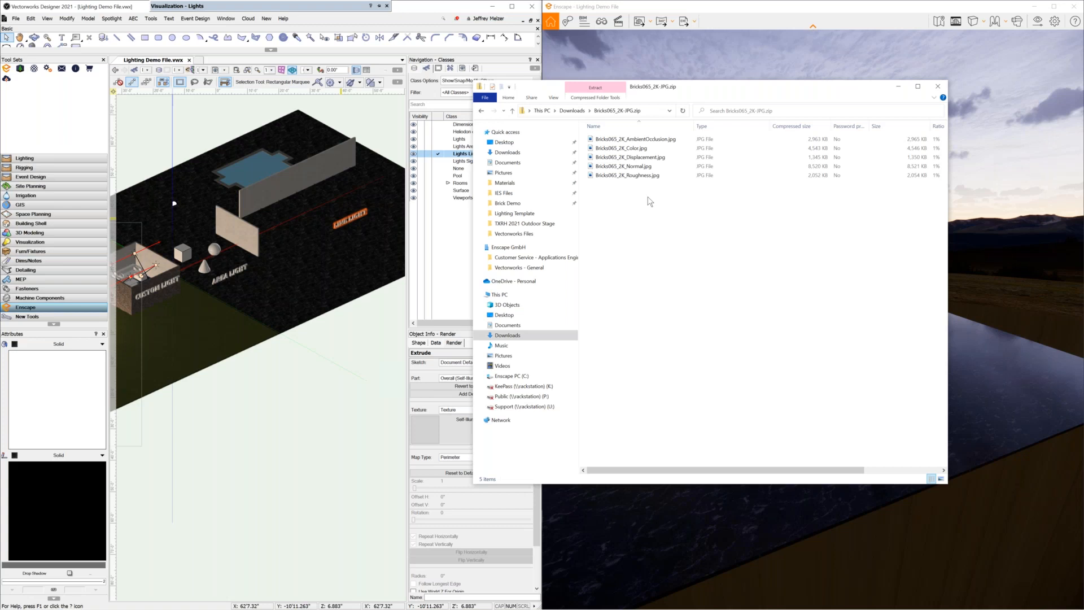
Copy the Bricks065 Color, Displacement, Normal and Roughness images from the zip into the Materials folder's Brick Demo subfolder and open that subfolder.
key("alt")
key("alt+Tab")
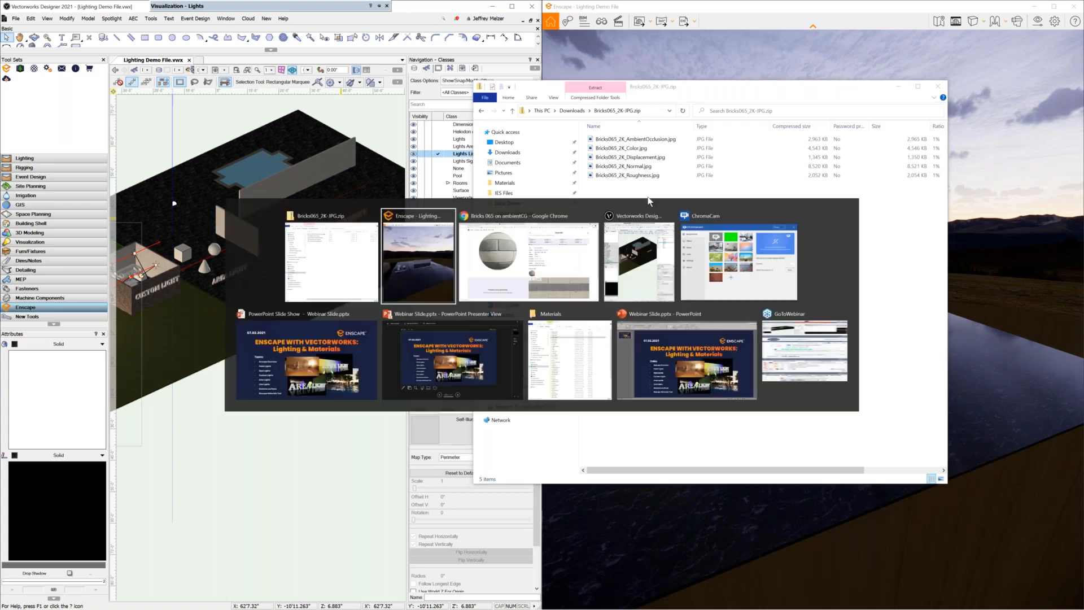
left_click(593, 365)
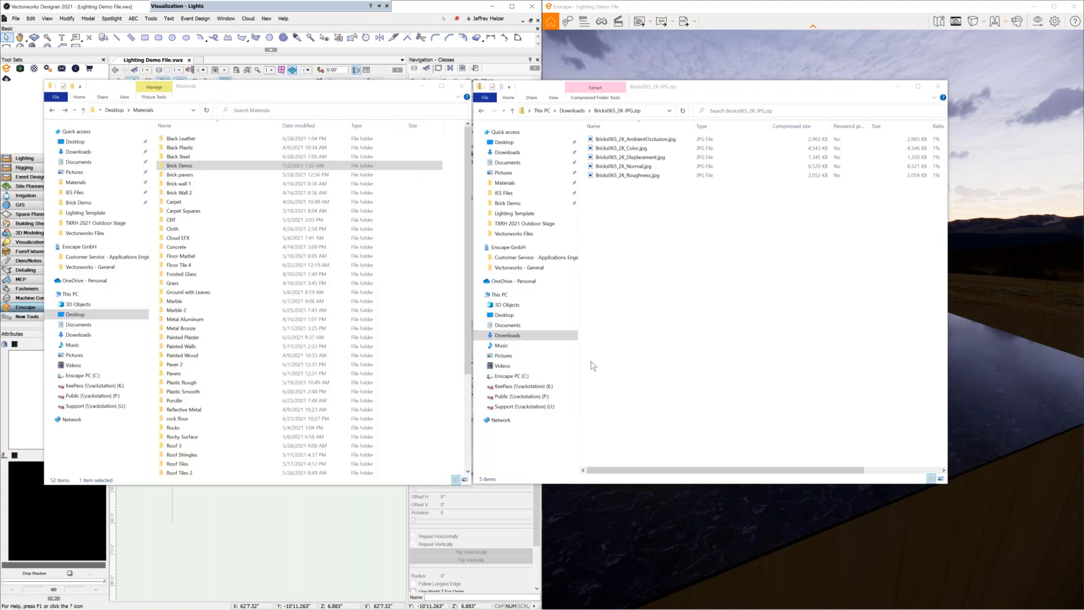
key("alt")
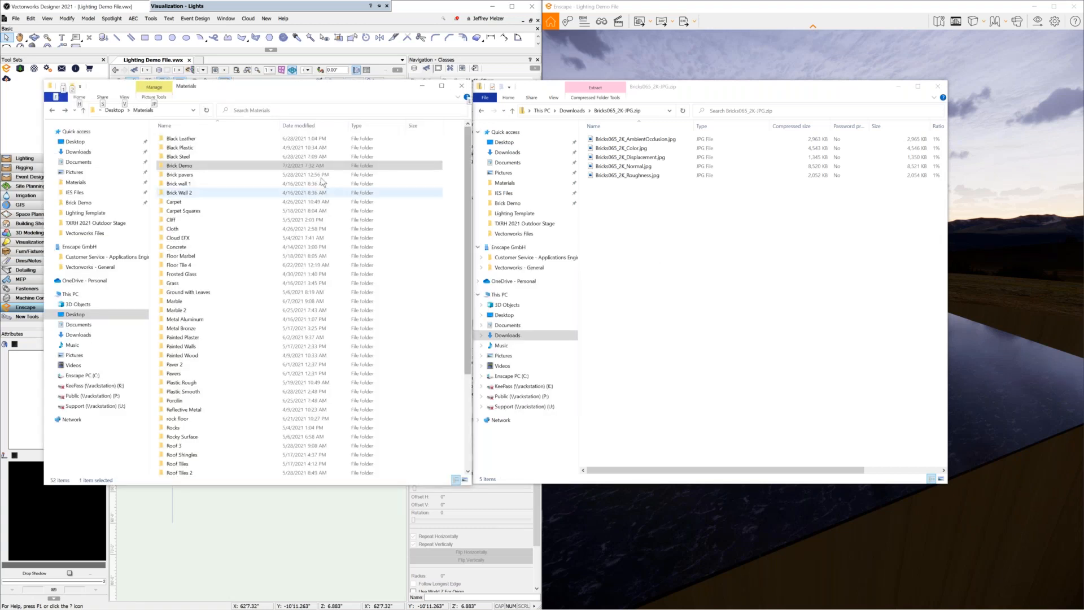
left_click(604, 150)
left_click(606, 175, "shift")
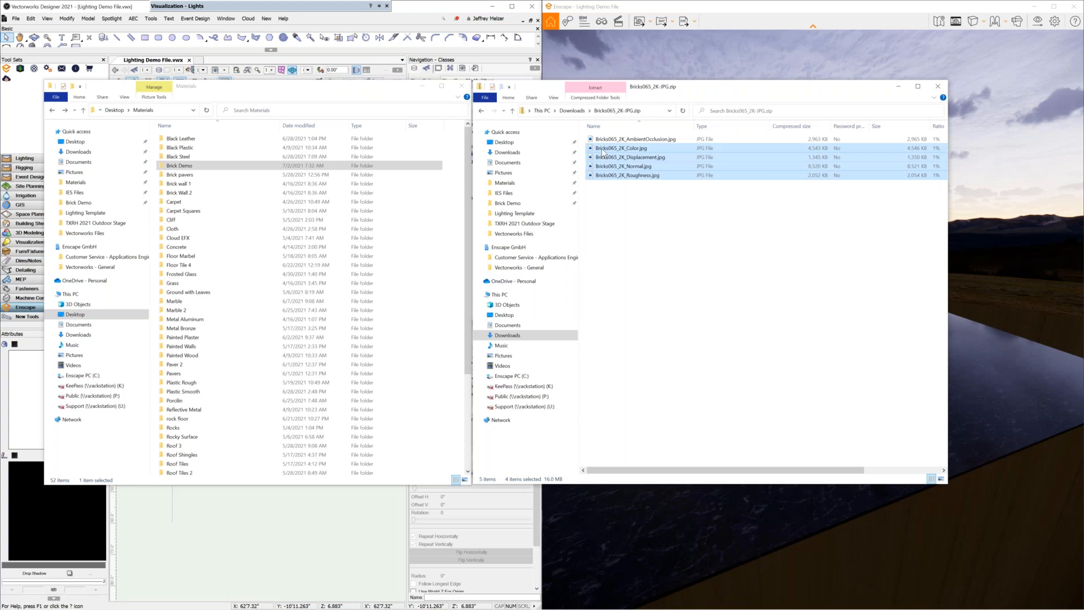
left_click_drag(602, 151, 178, 168)
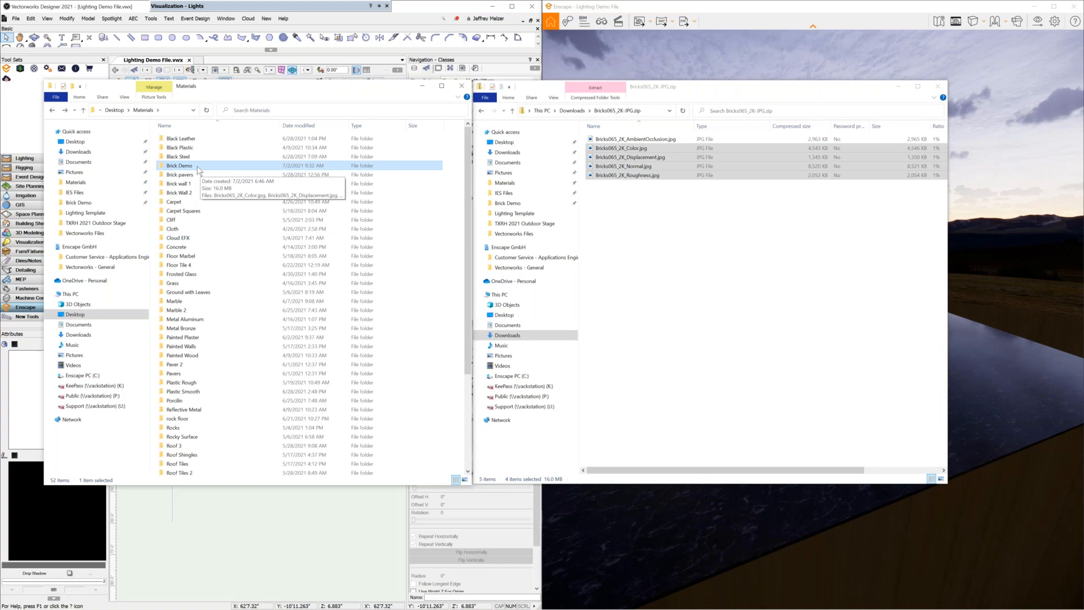
double_click(198, 166)
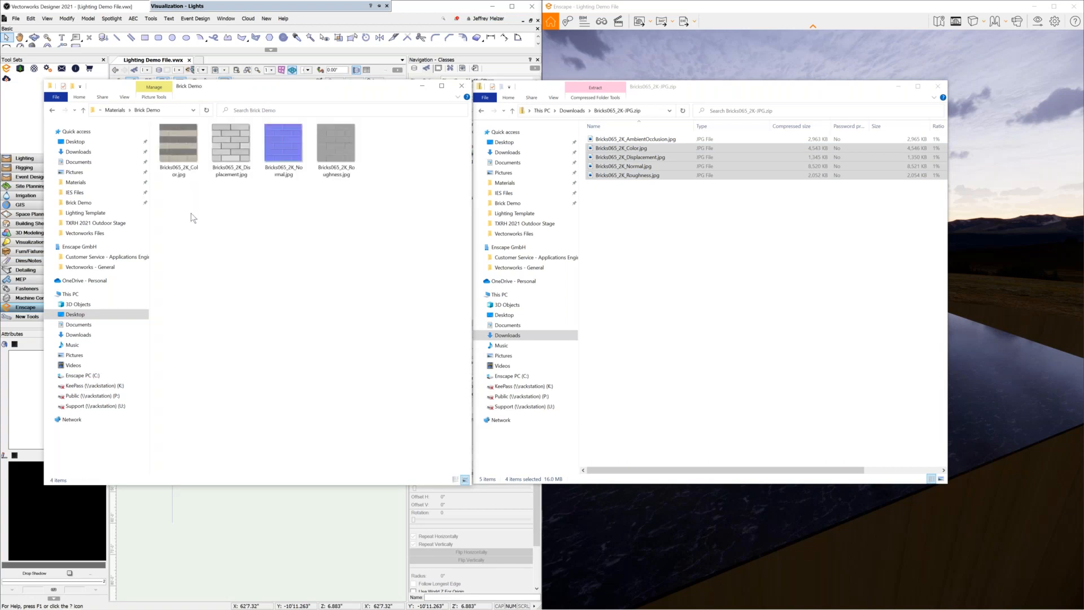
Return to Vectorworks and create a Renderworks texture named New Brick in the Textures folder of Lighting Demo File.
left_click(447, 9)
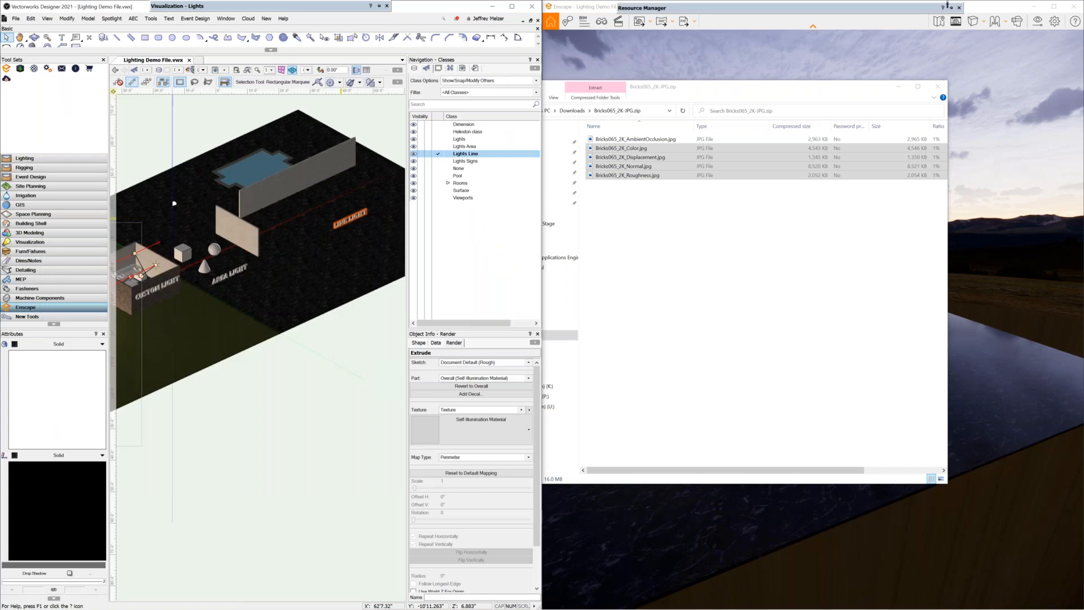
left_click(586, 37)
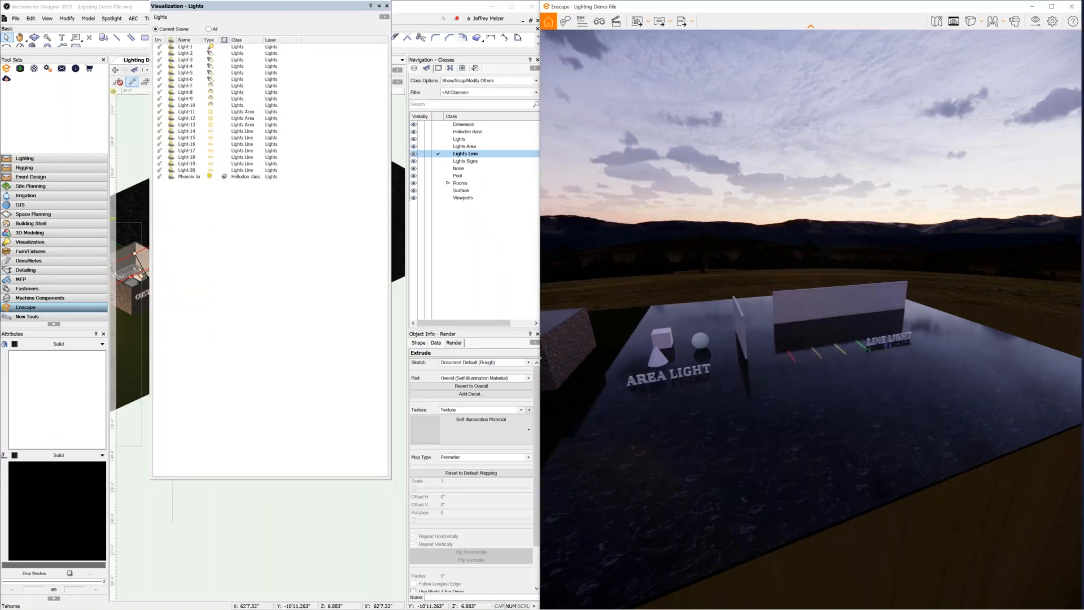
left_click(438, 10)
mouse_move(734, 8)
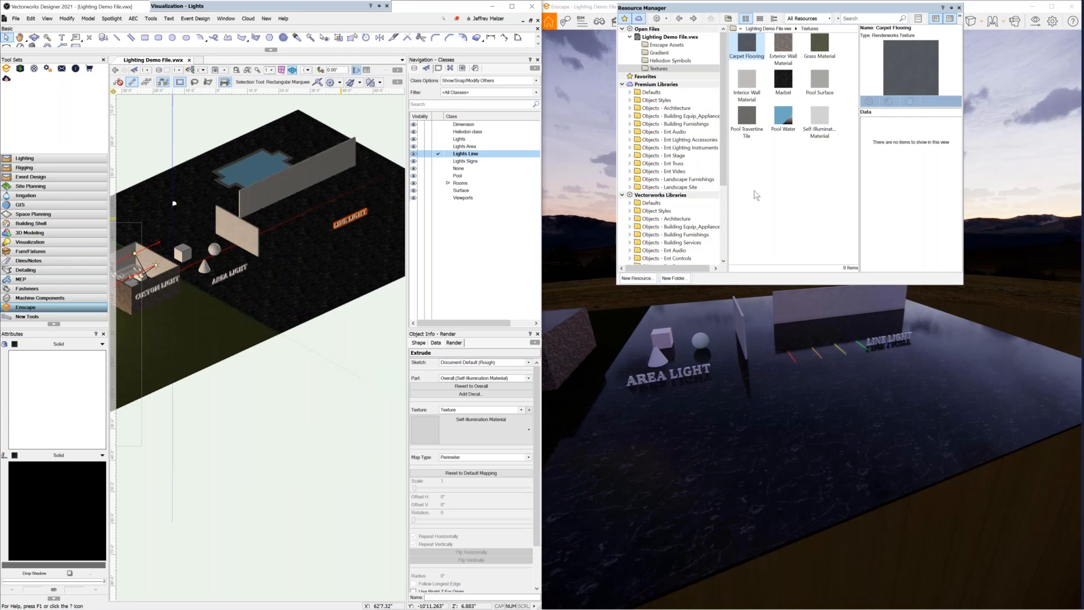
right_click(755, 192)
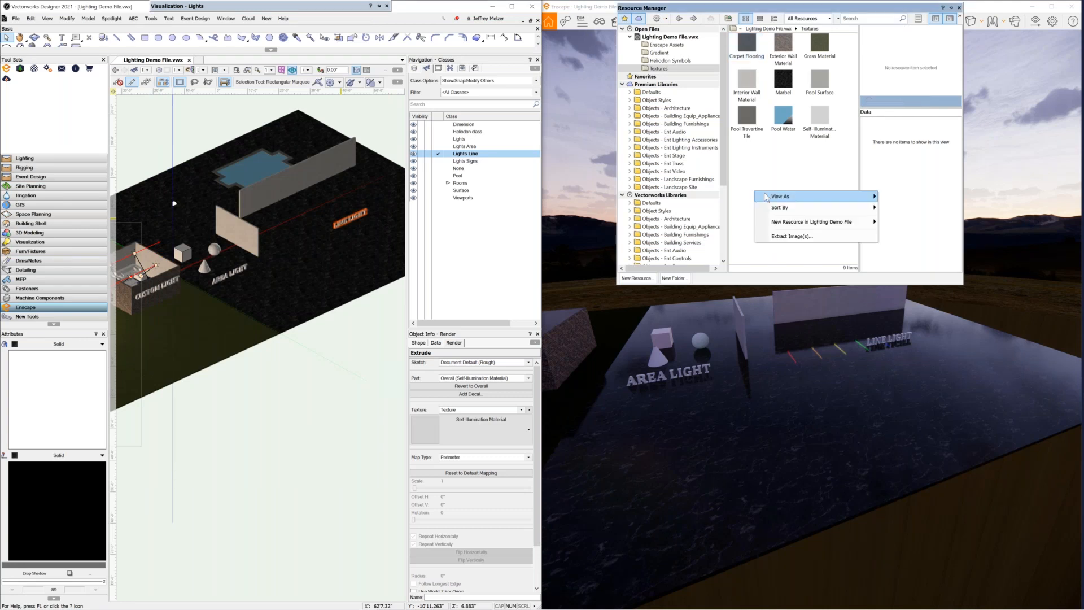
mouse_move(778, 220)
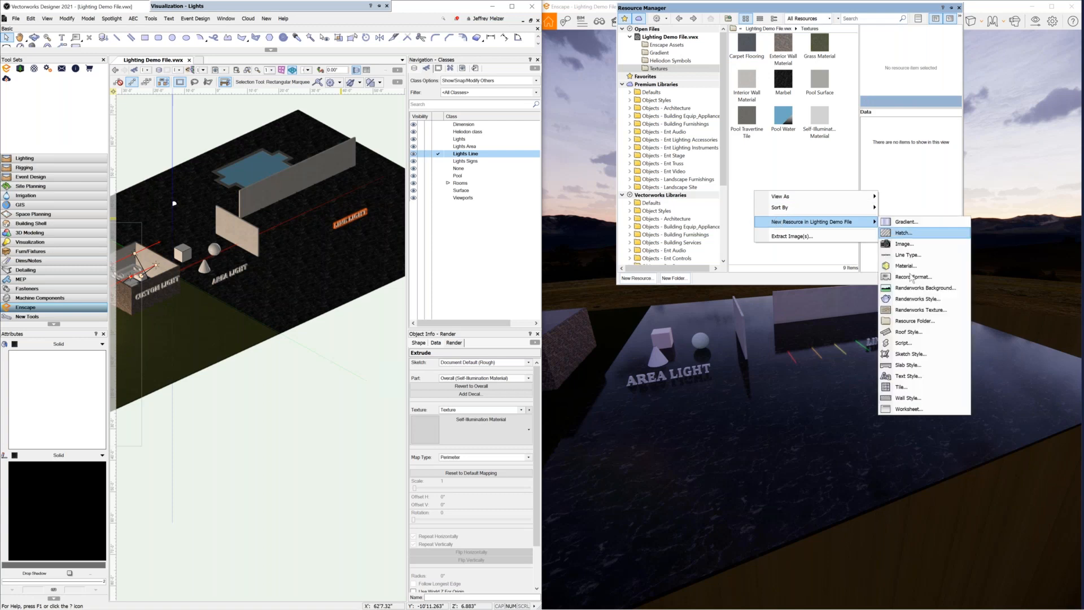
left_click(924, 311)
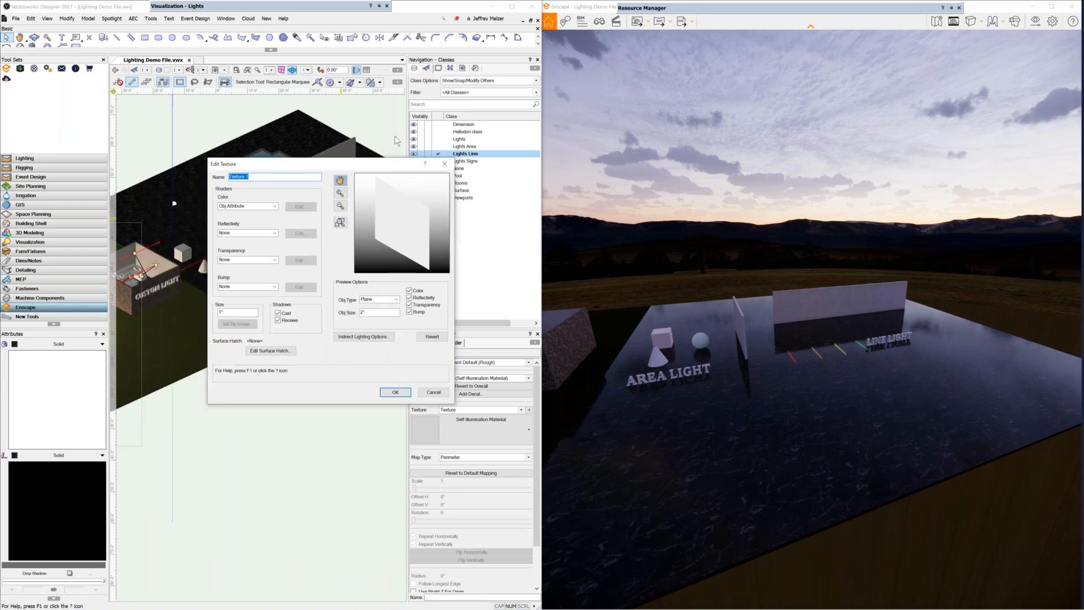
left_click_drag(327, 165, 504, 92)
type("New Brick")
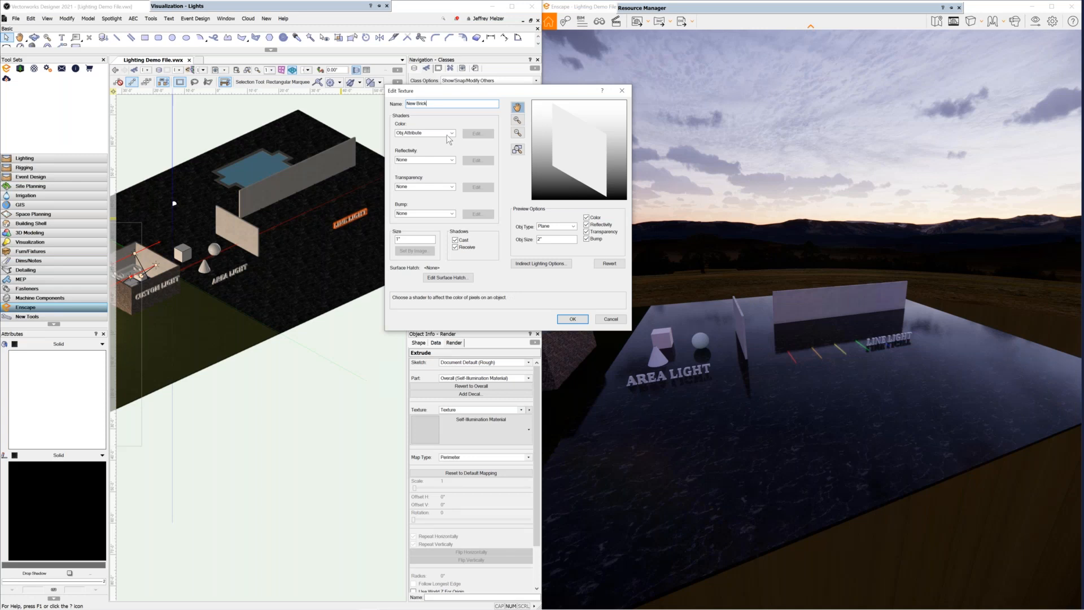
Give New Brick an Image color shader using Bricks065_2K_Color.jpg imported from Desktop > Materials > Brick Demo.
left_click(448, 136)
left_click(440, 160)
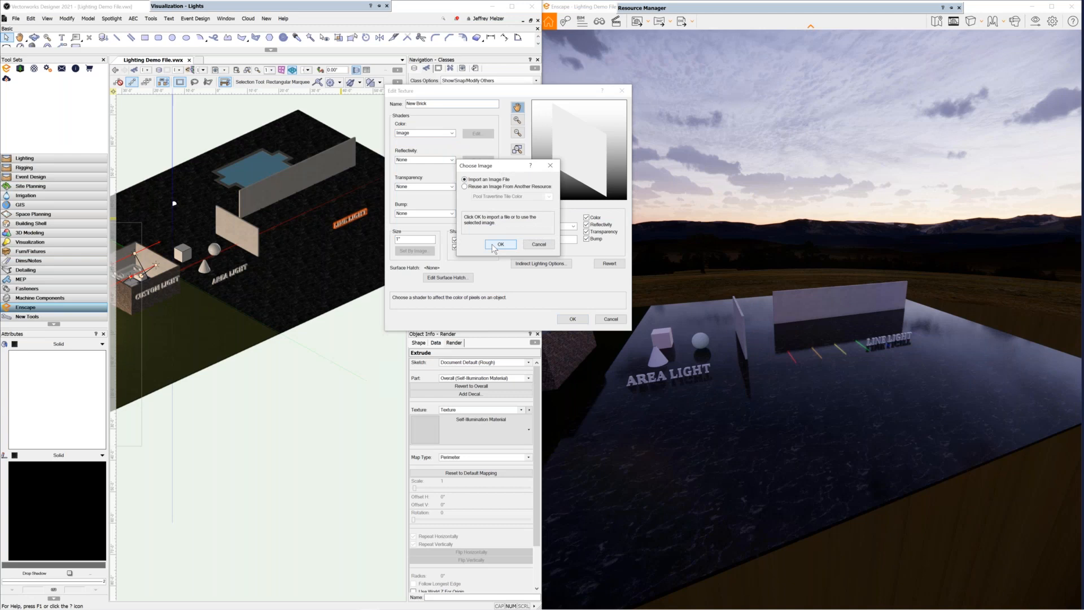
left_click(493, 246)
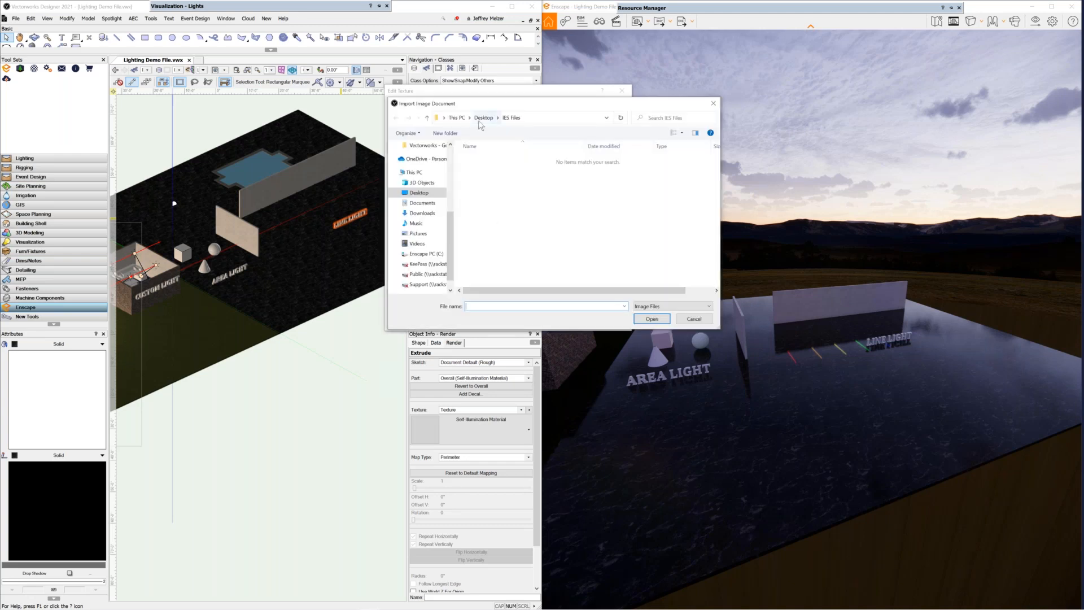
left_click(481, 118)
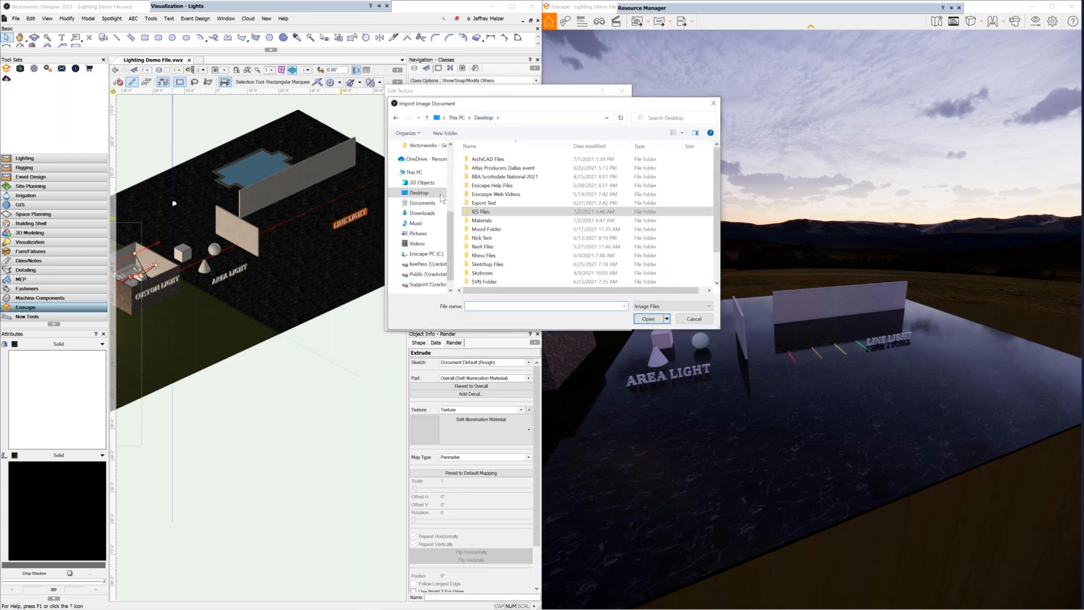
double_click(482, 220)
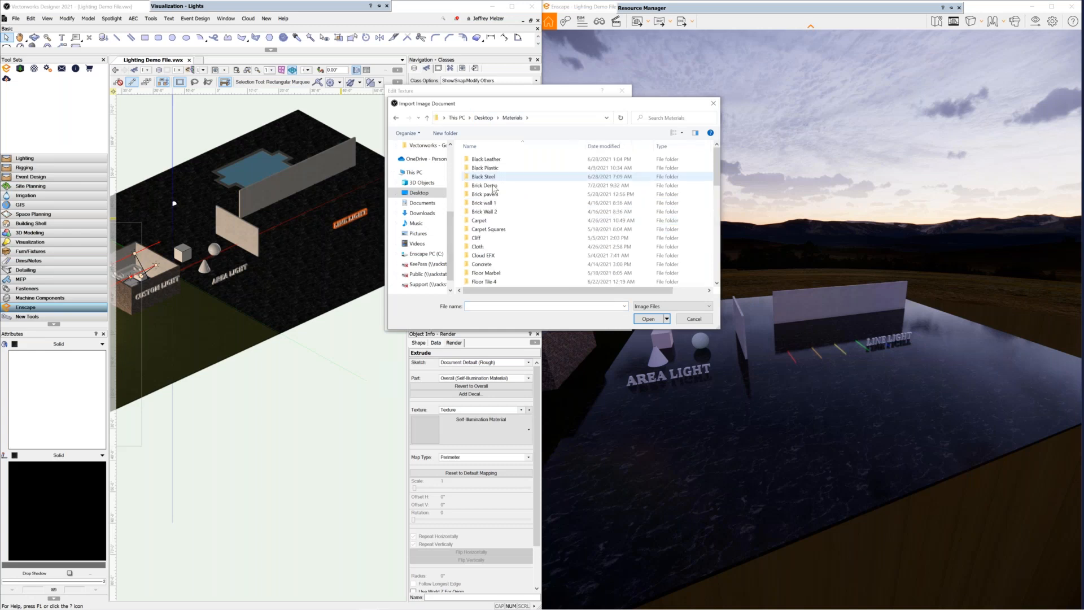
double_click(485, 186)
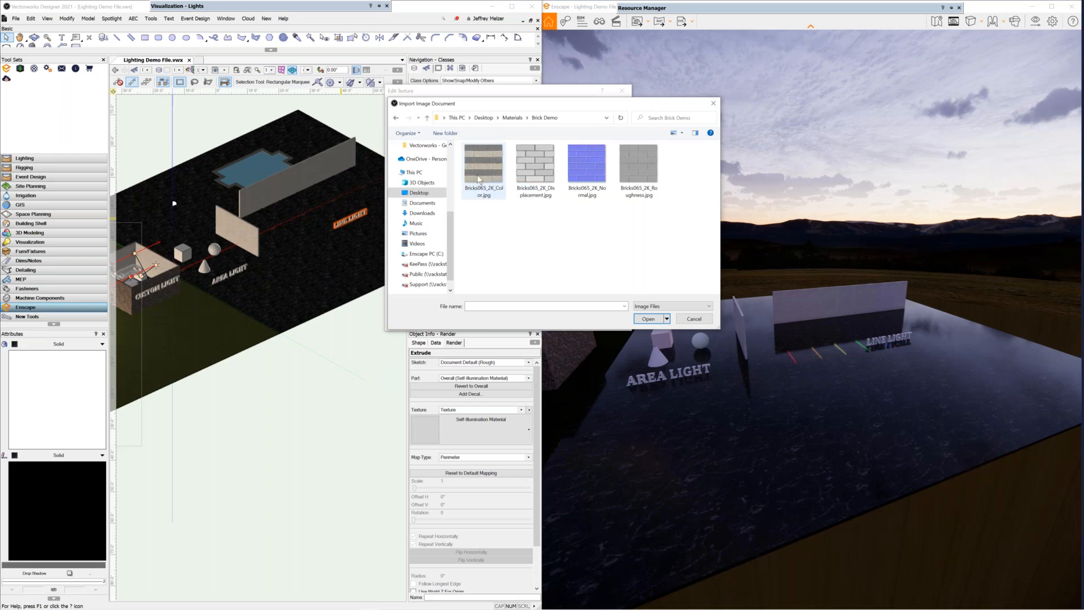
left_click(478, 179)
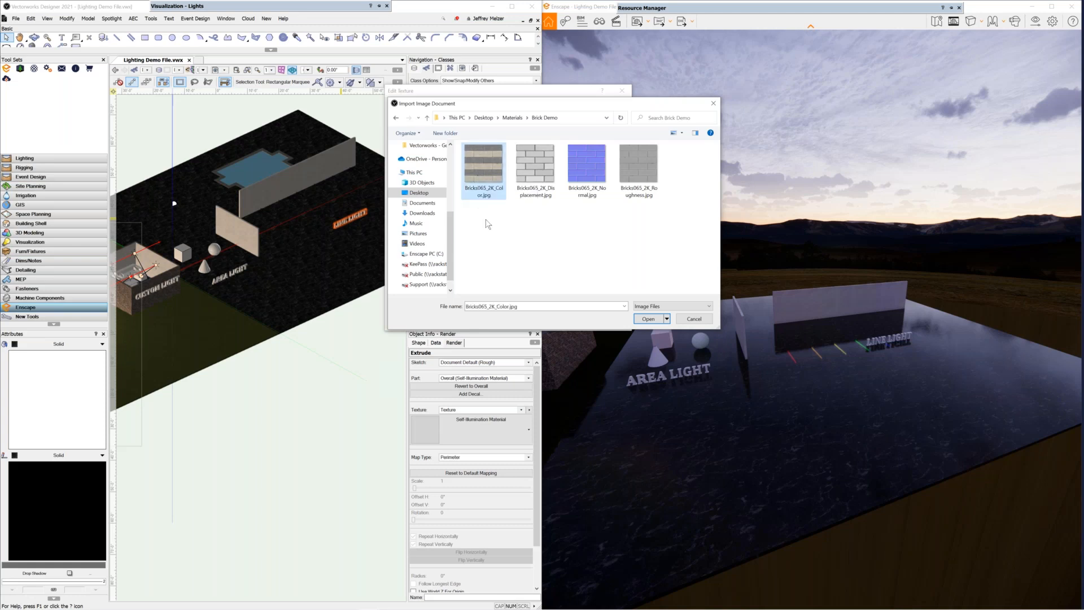
left_click(644, 319)
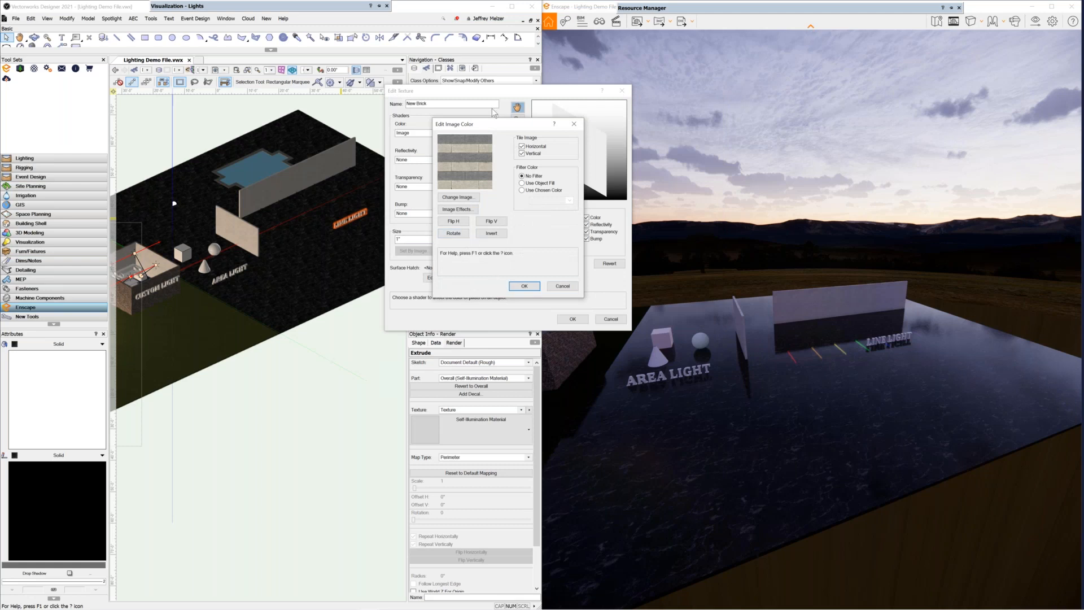
left_click_drag(494, 120, 538, 110)
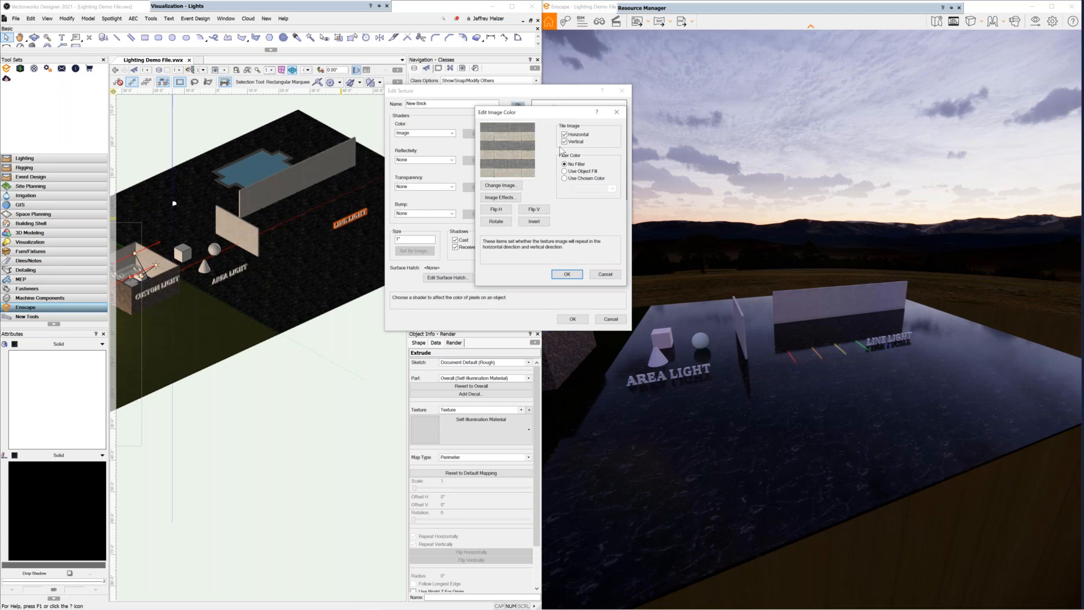
left_click(566, 275)
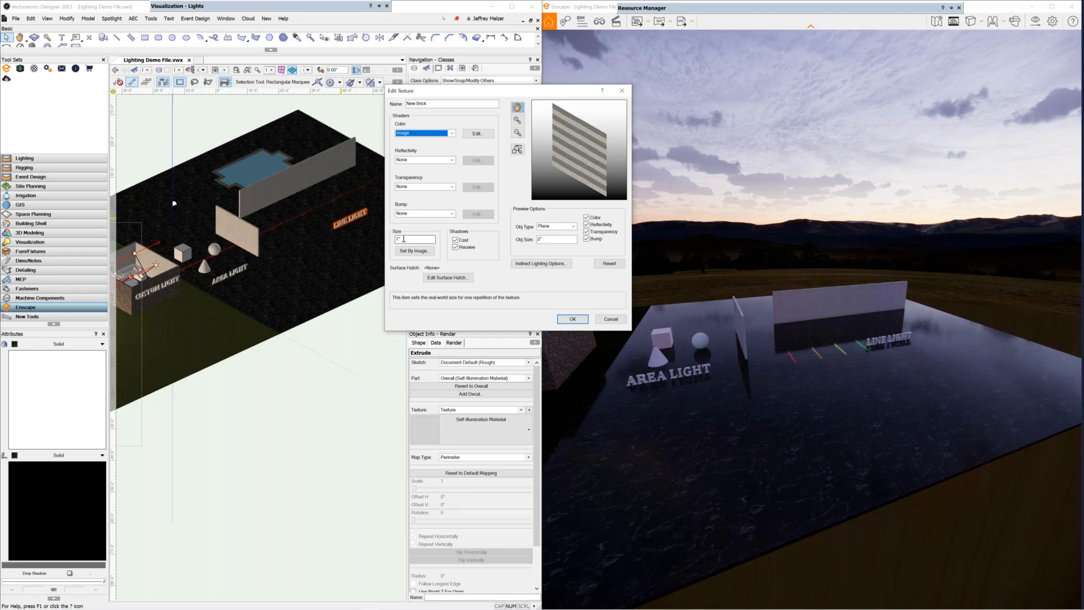
Set the New Brick texture size to 5' and save the texture.
left_click_drag(403, 239, 390, 240)
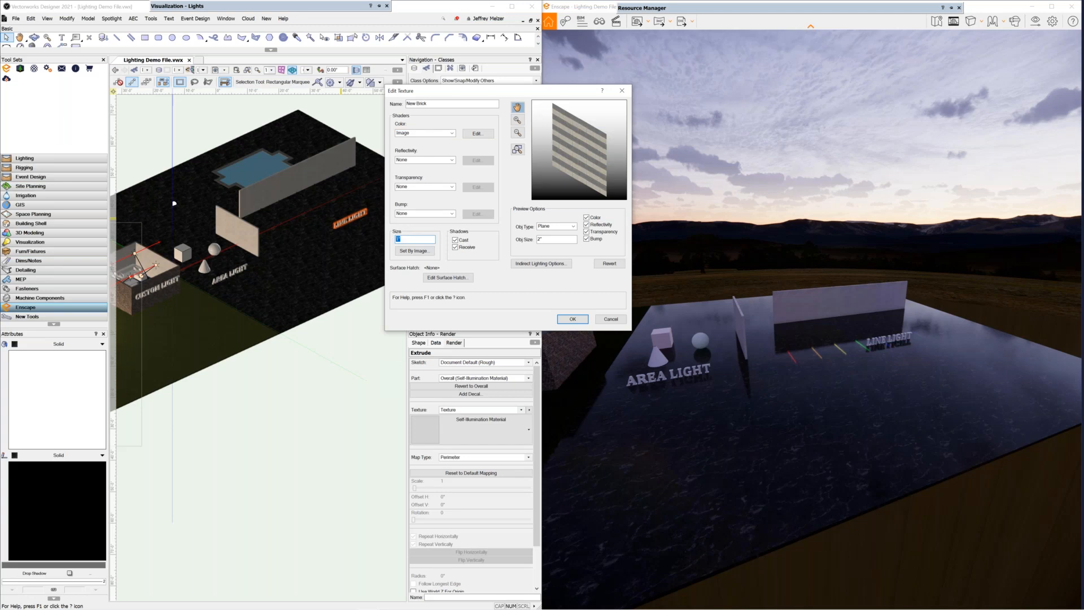
type("5'")
key("Tab")
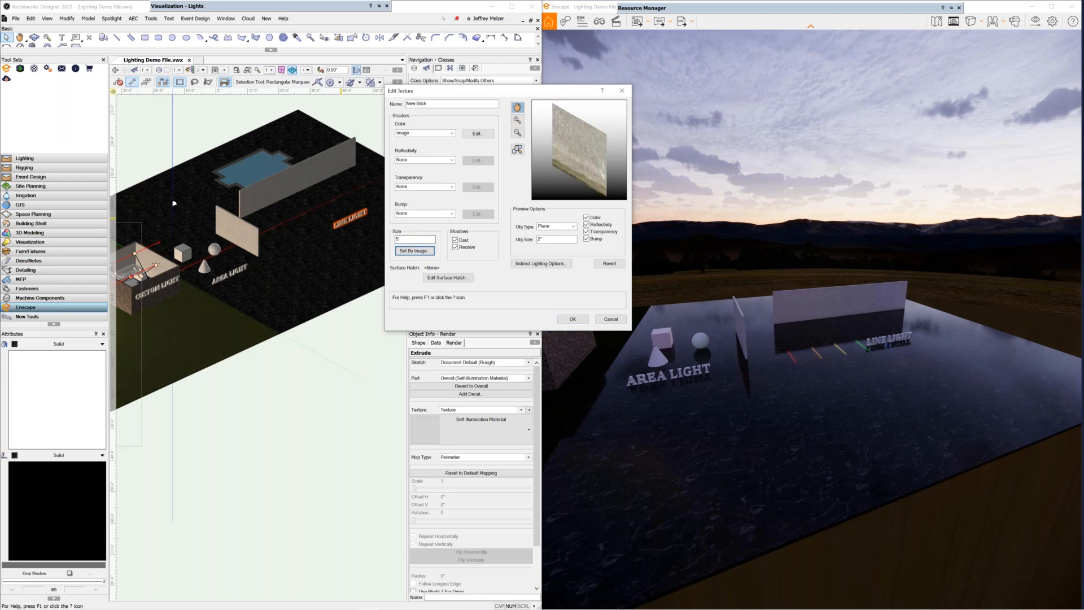
left_click(568, 319)
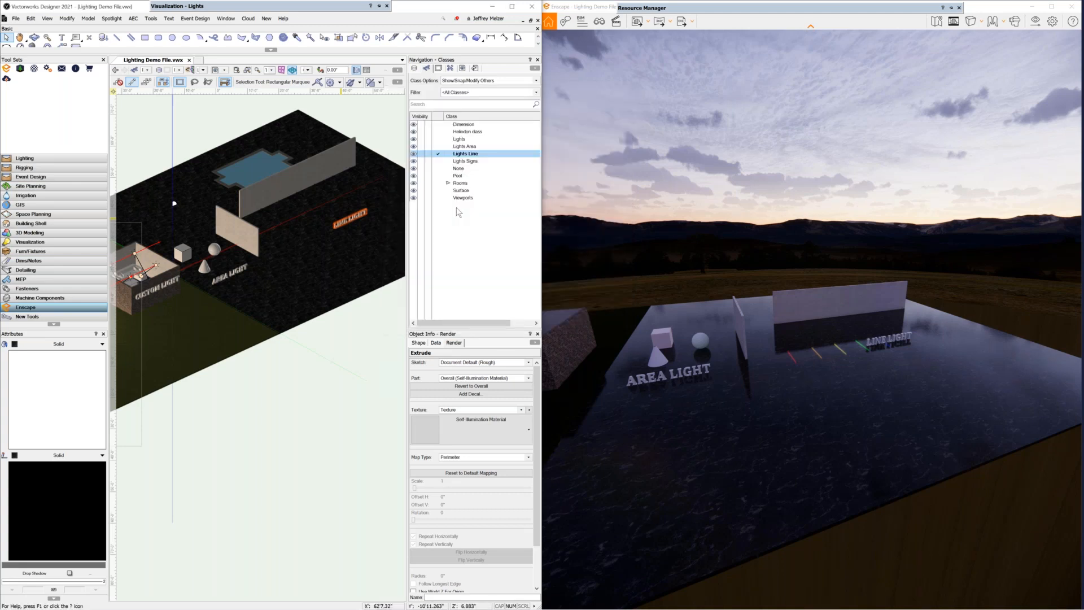
Apply the New Brick texture to the grass ground extrude around the Spotlight and Custom Light boxes.
mouse_move(706, 8)
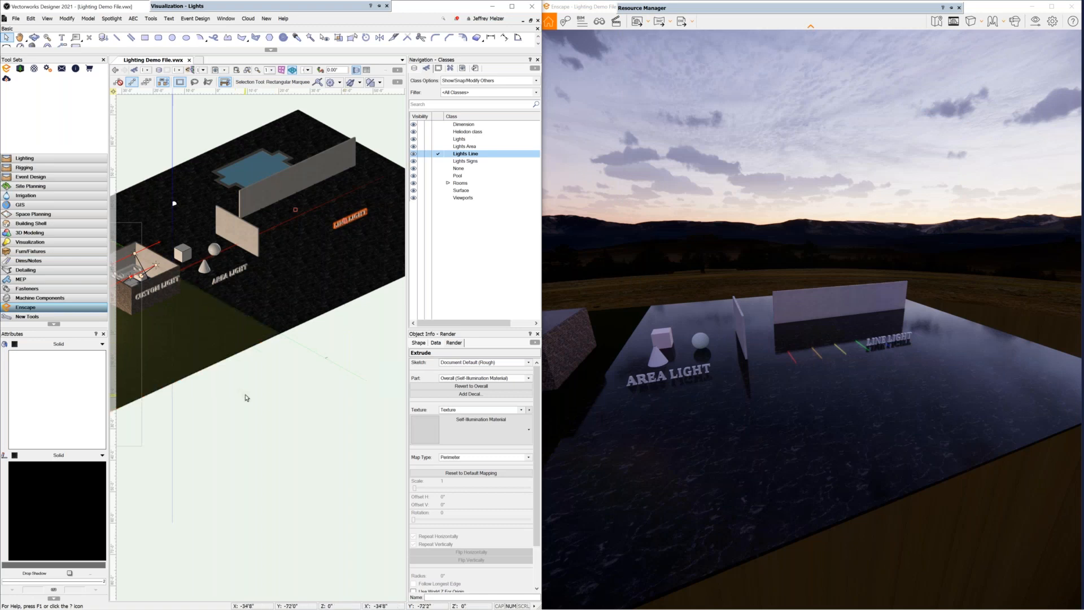
middle_click_drag(247, 398, 335, 384)
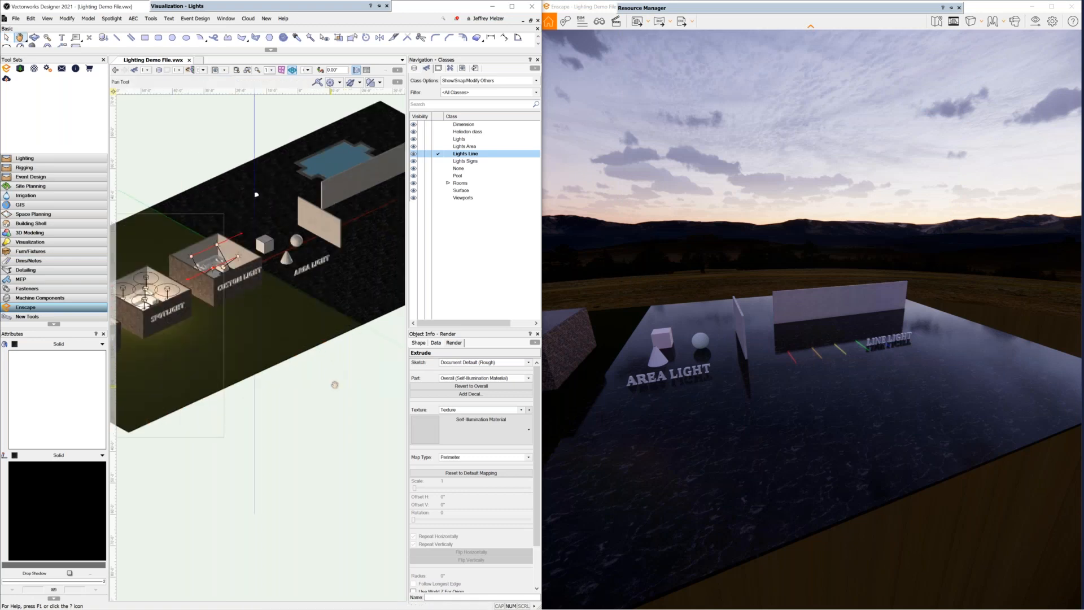
scroll(334, 385, "up", 2)
key("x")
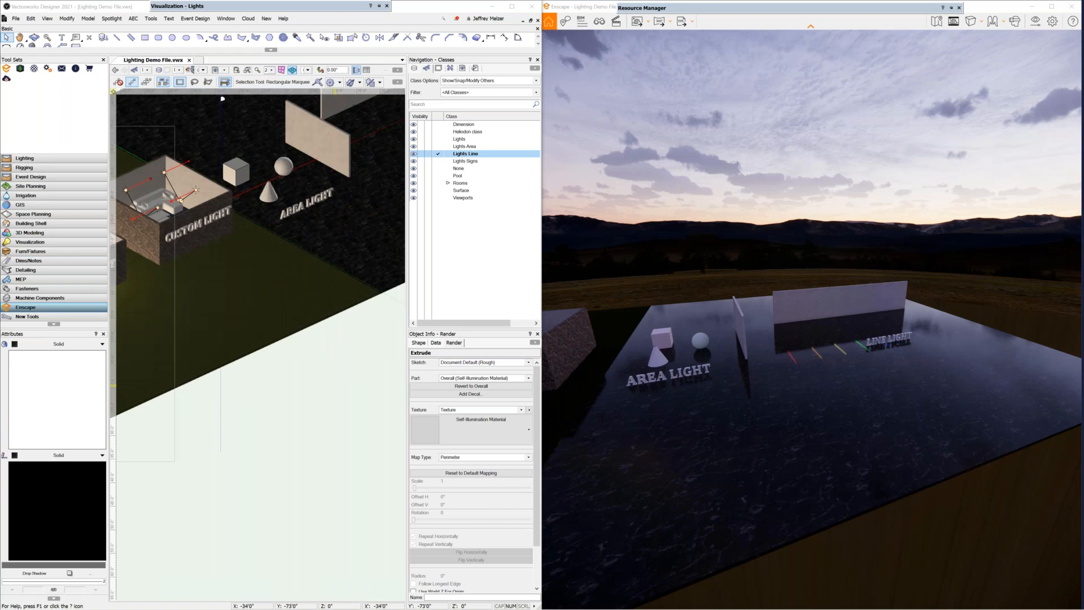
key("a")
key("a")
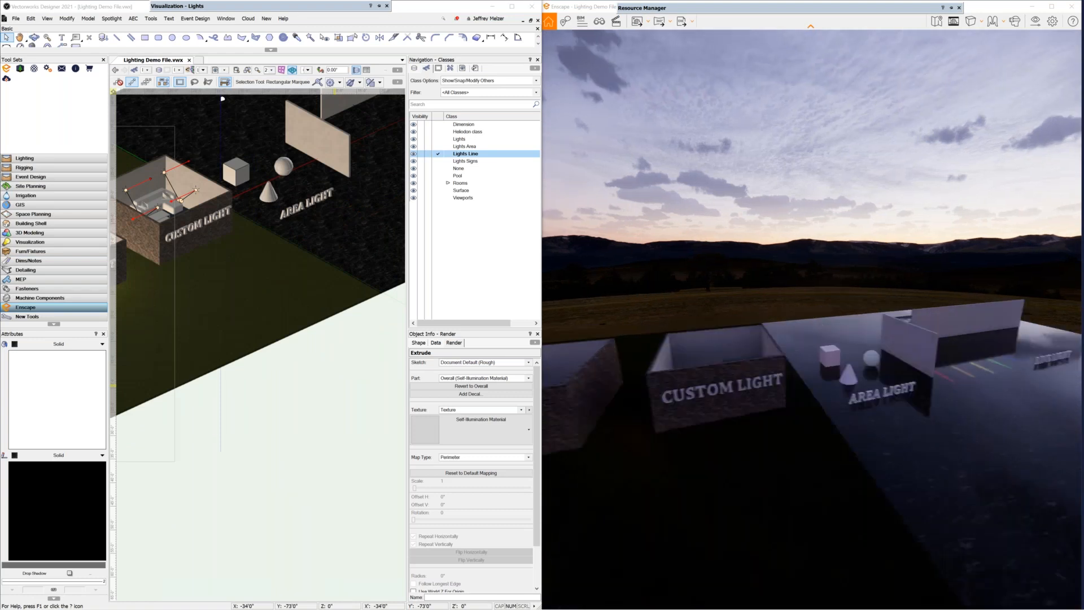
key("a")
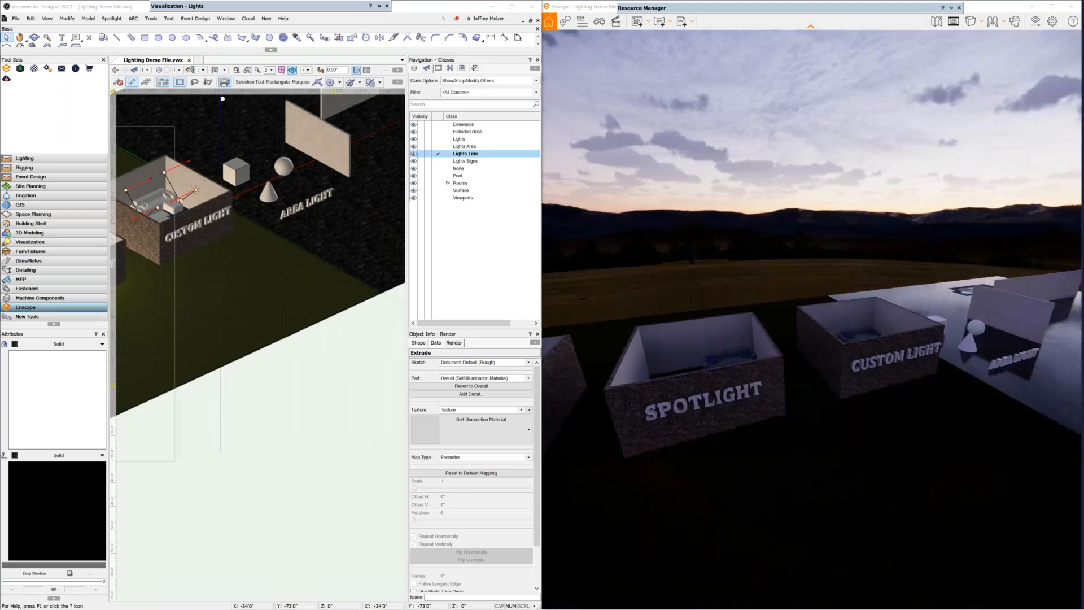
key("s")
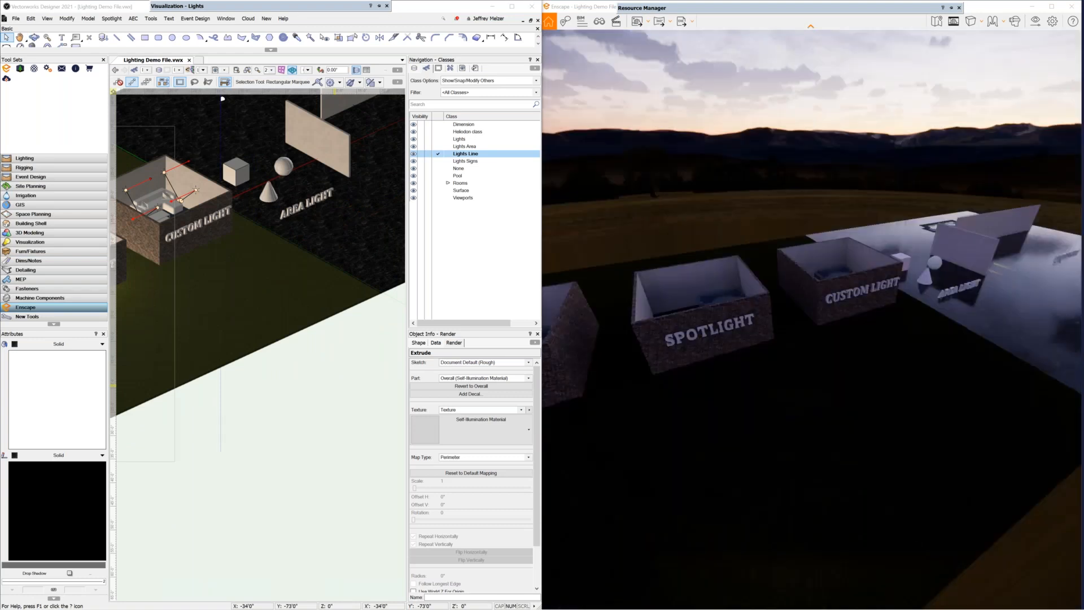
left_click(253, 310)
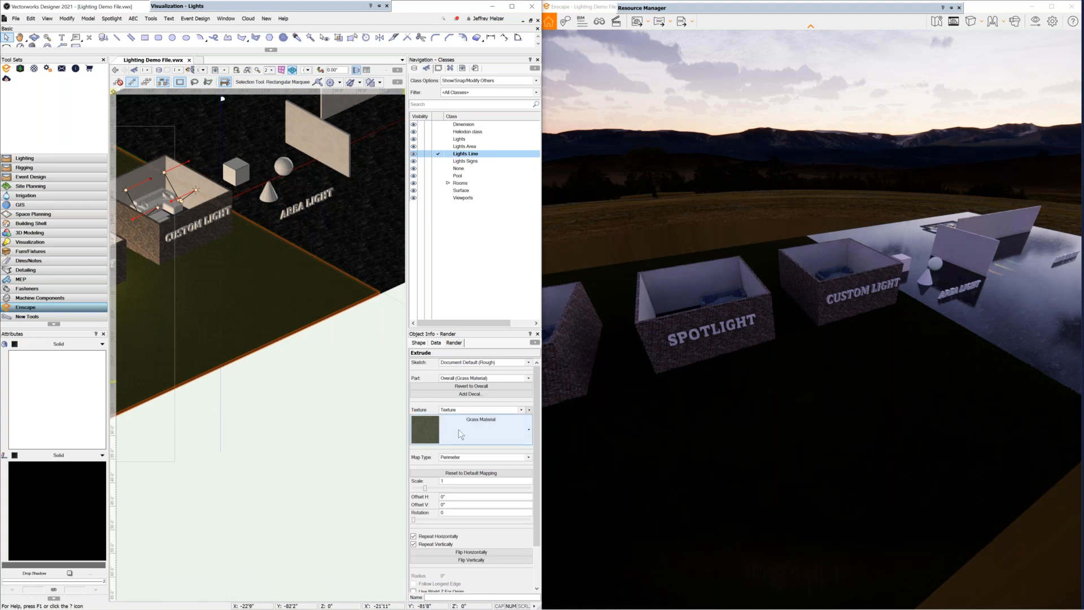
left_click(420, 345)
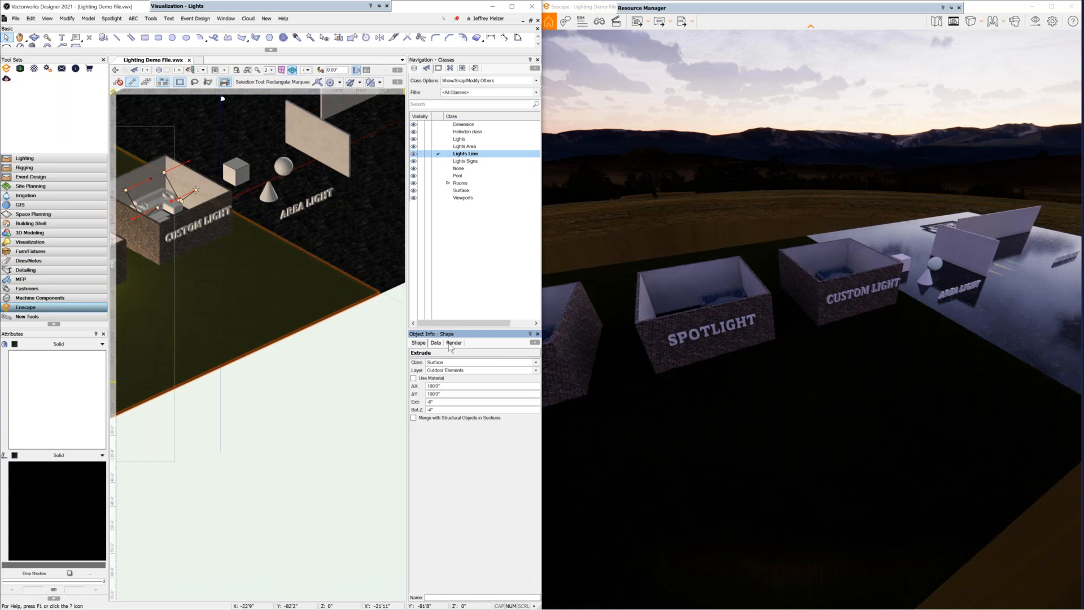
left_click(452, 344)
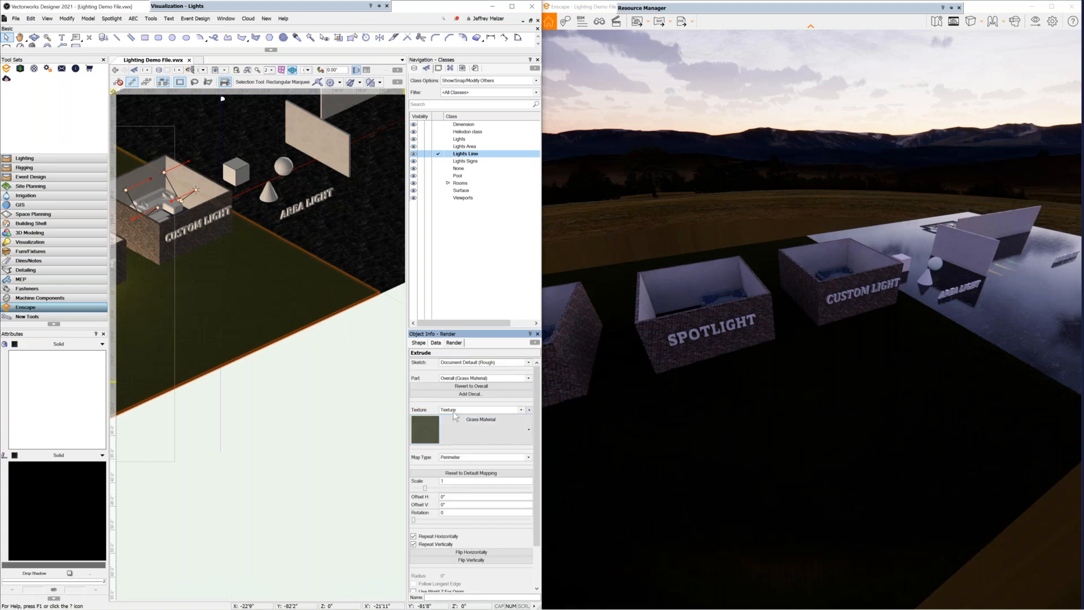
left_click(453, 412)
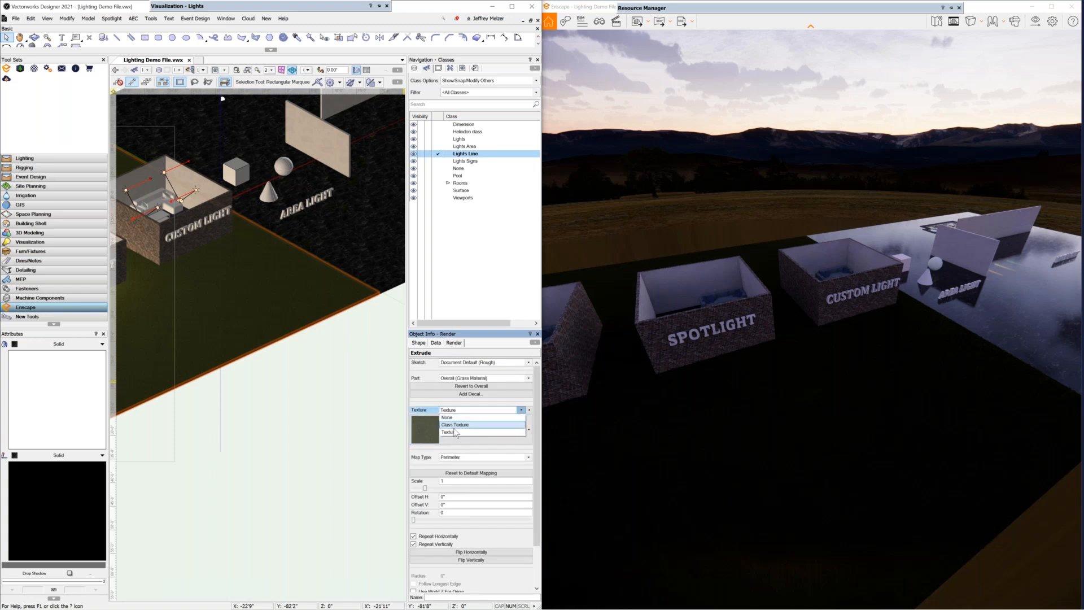
left_click(455, 432)
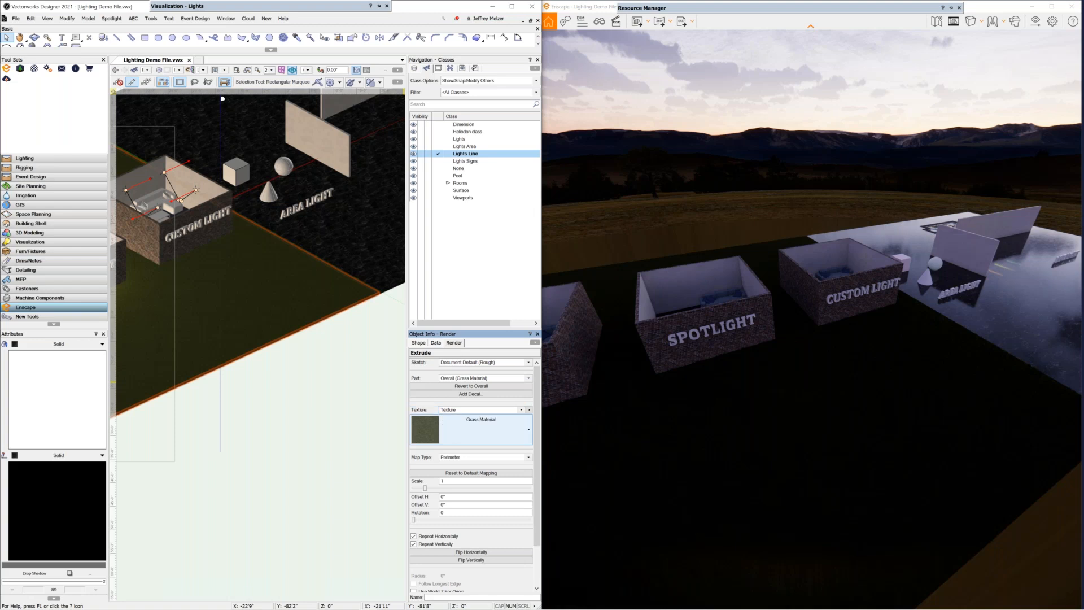
left_click(528, 429)
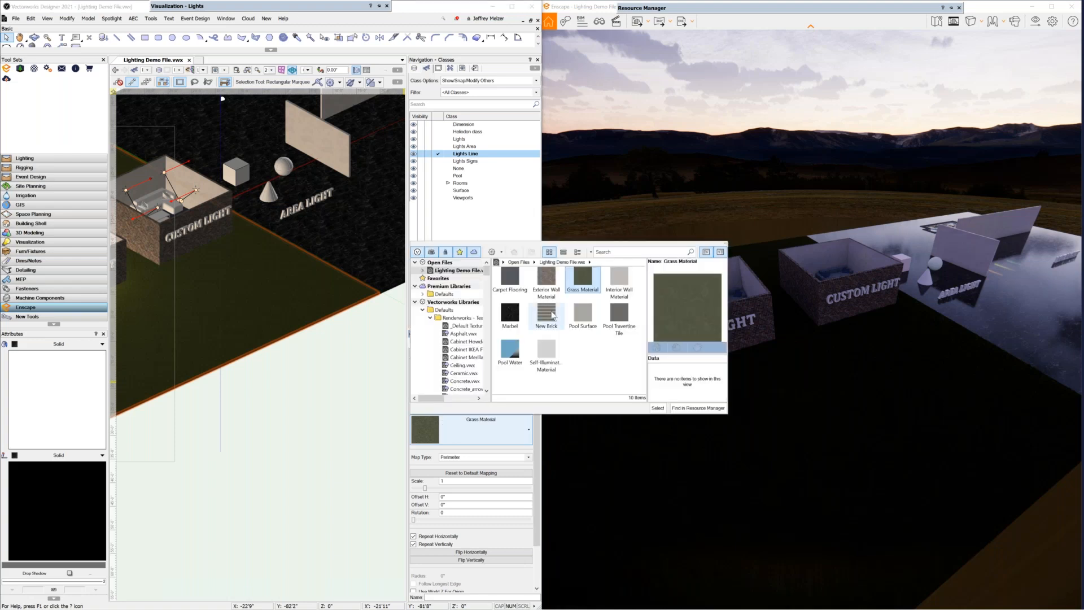
left_click(552, 315)
left_click(659, 408)
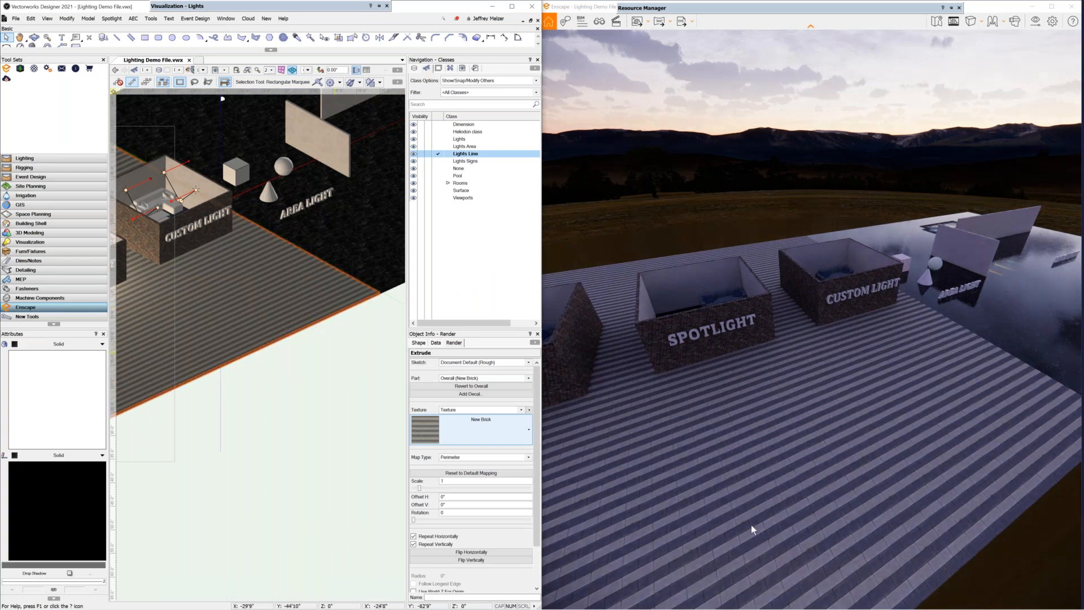
left_click_drag(752, 524, 723, 502)
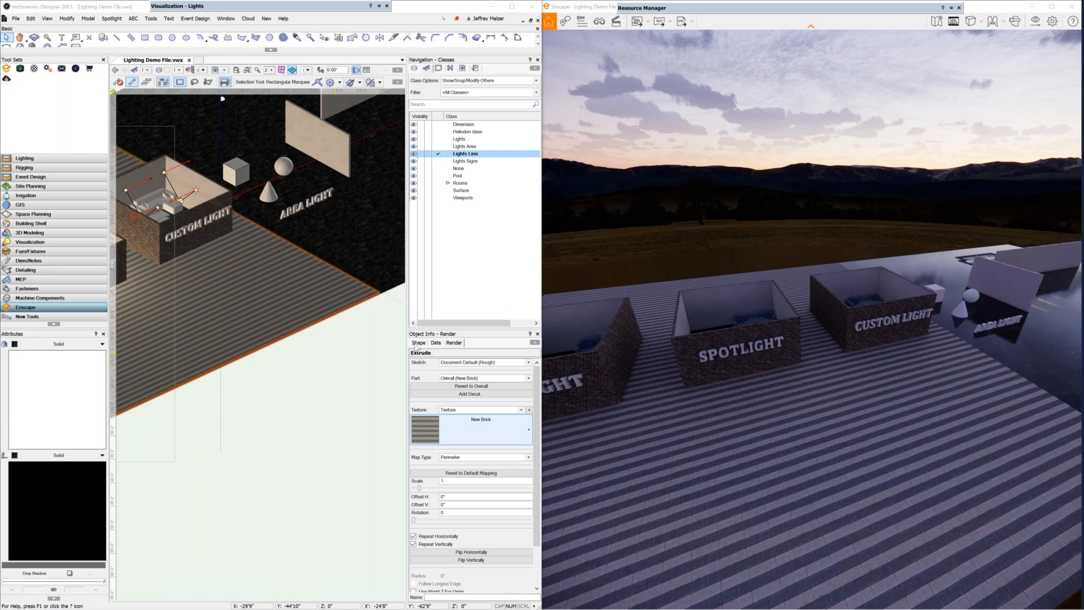
Edit the Surface class so its object and component texture is New Brick.
left_click(418, 343)
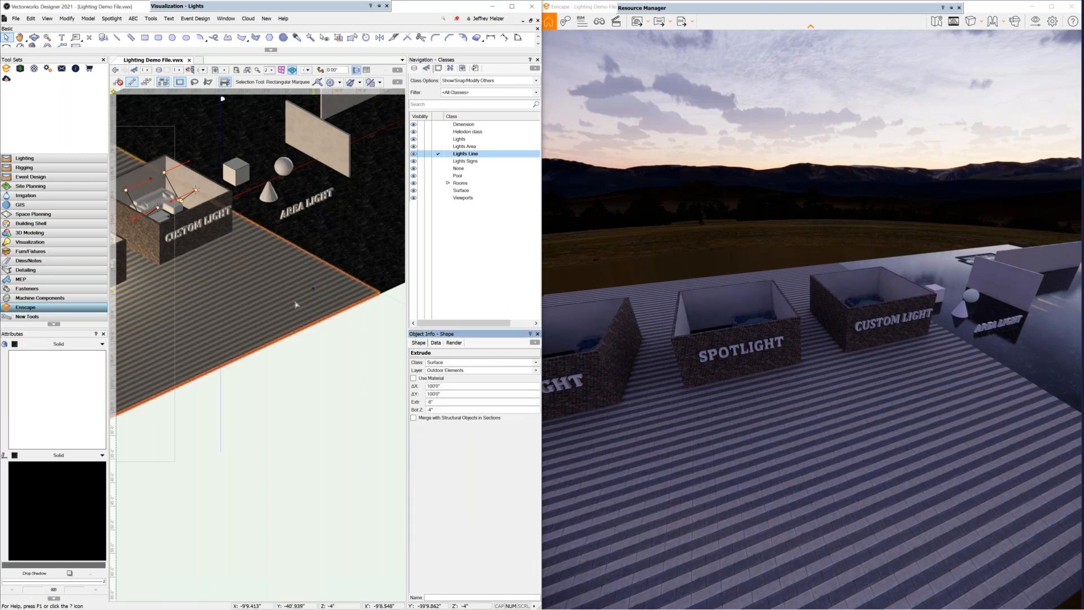
left_click(354, 258)
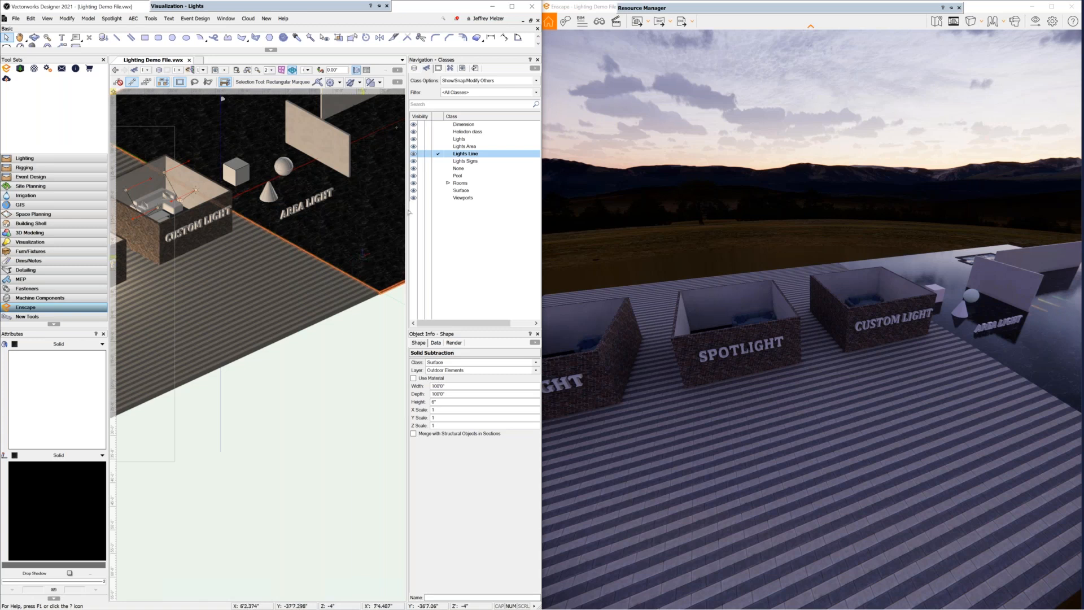
left_click(455, 191)
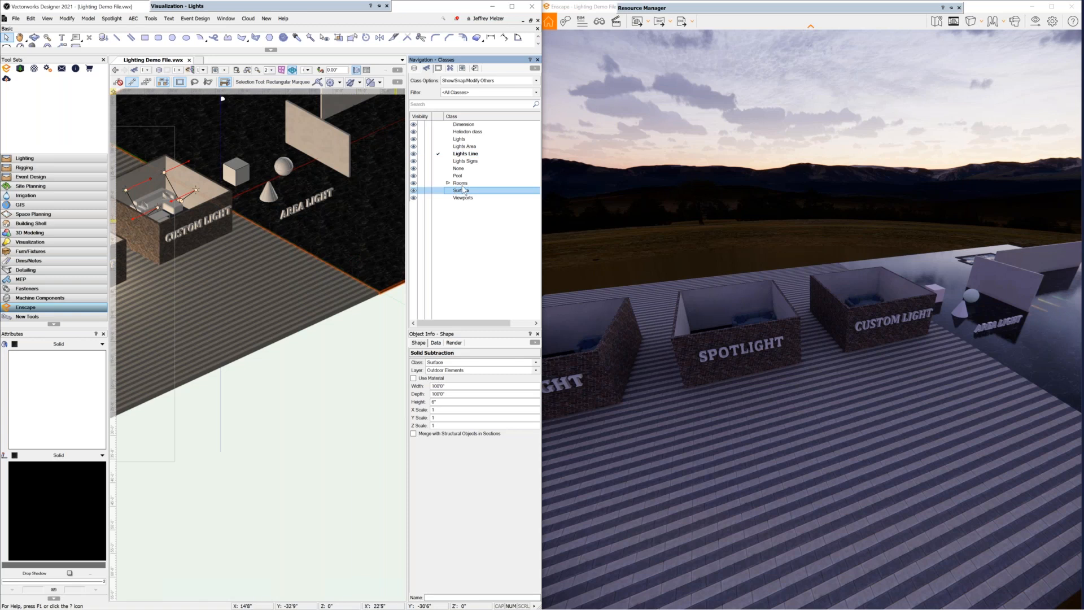
right_click(463, 191)
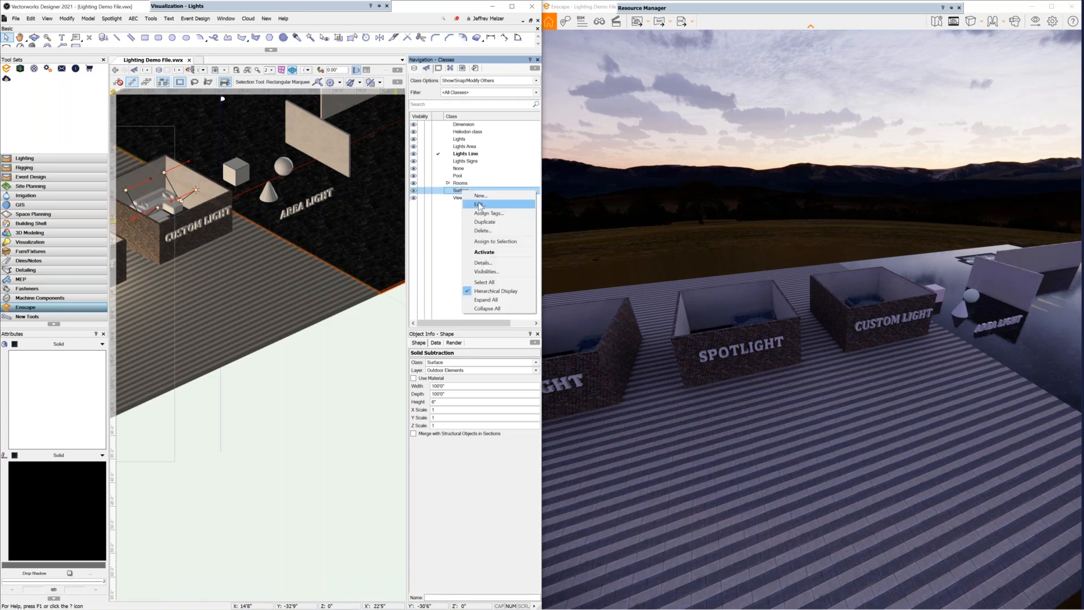
left_click(478, 205)
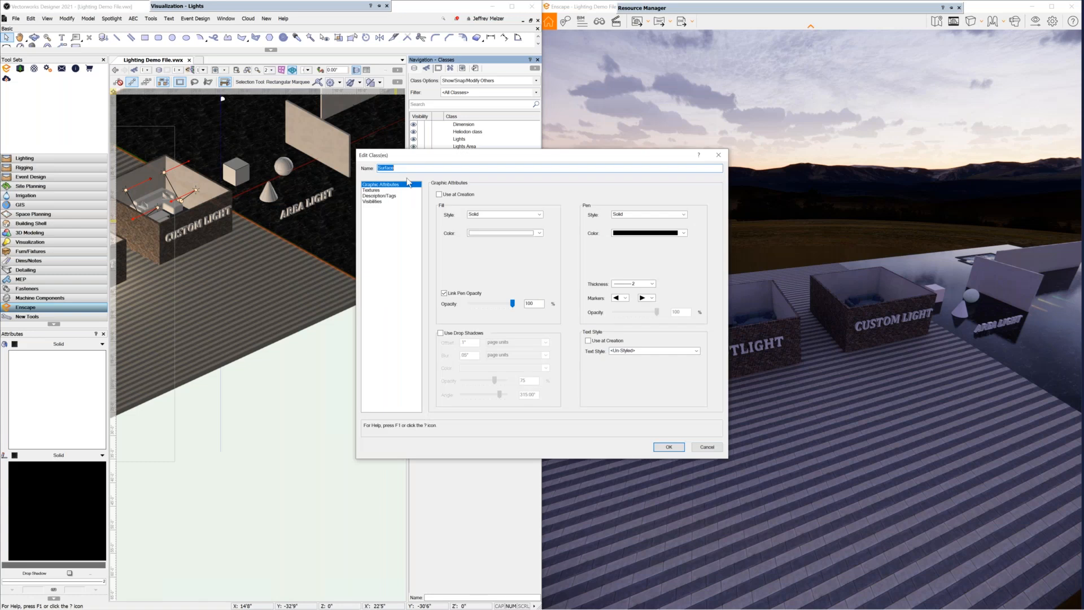
left_click(379, 192)
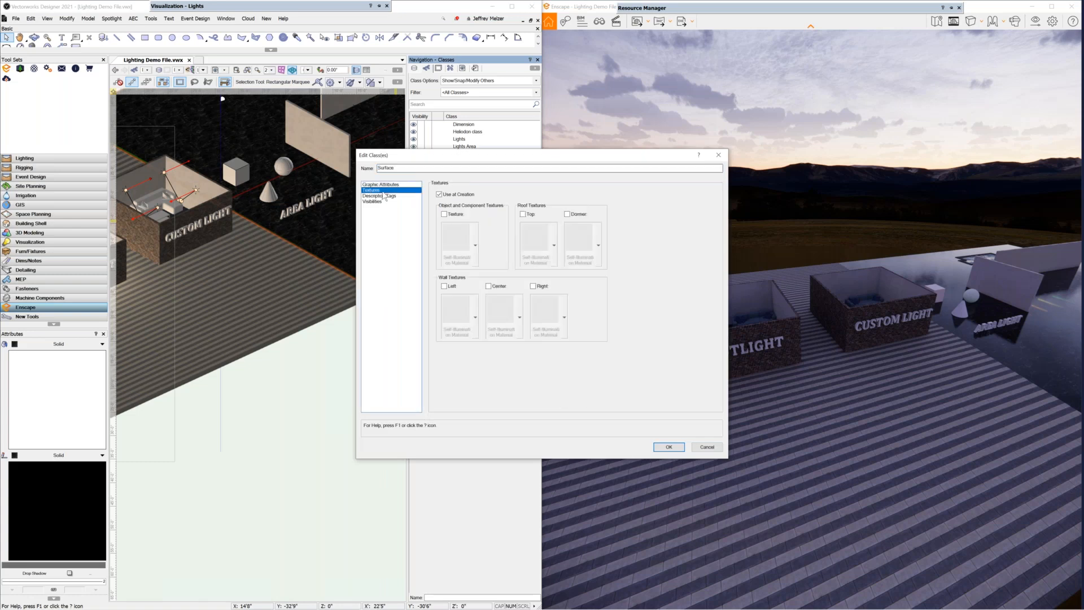
left_click(445, 214)
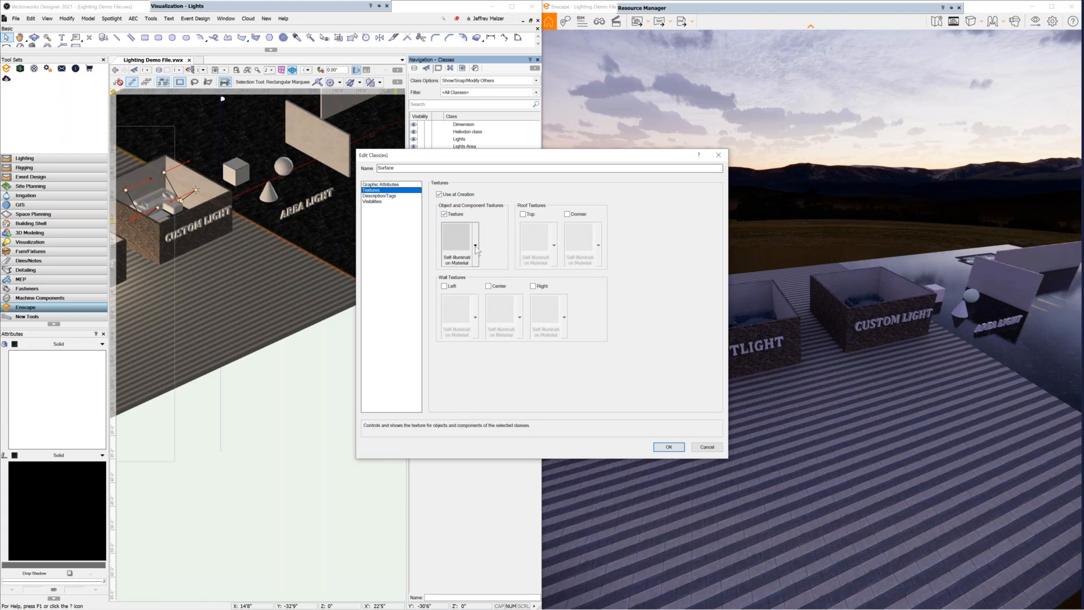
left_click(476, 246)
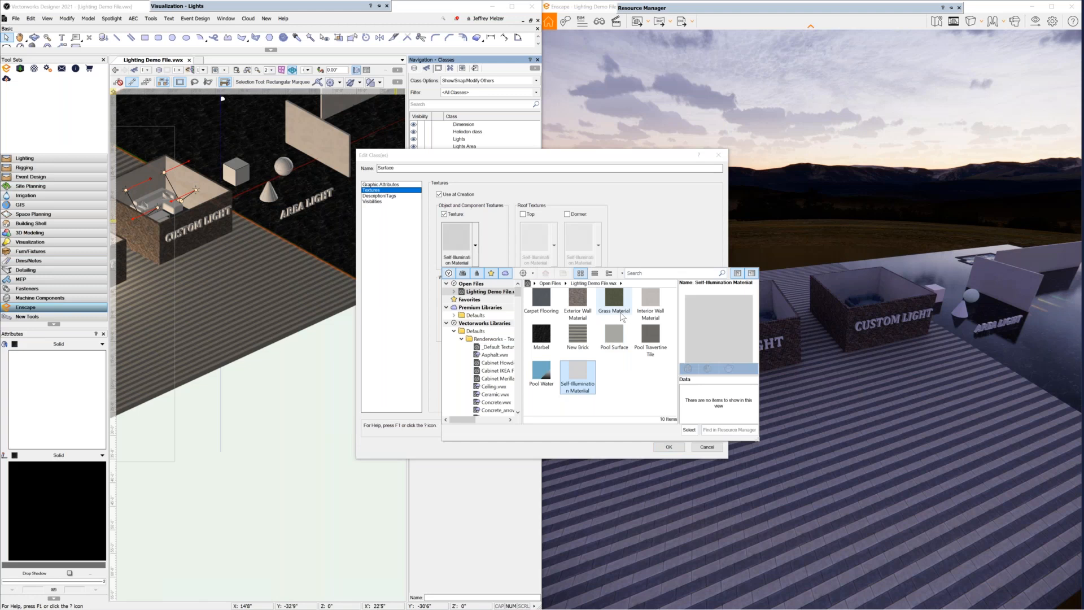
left_click(578, 334)
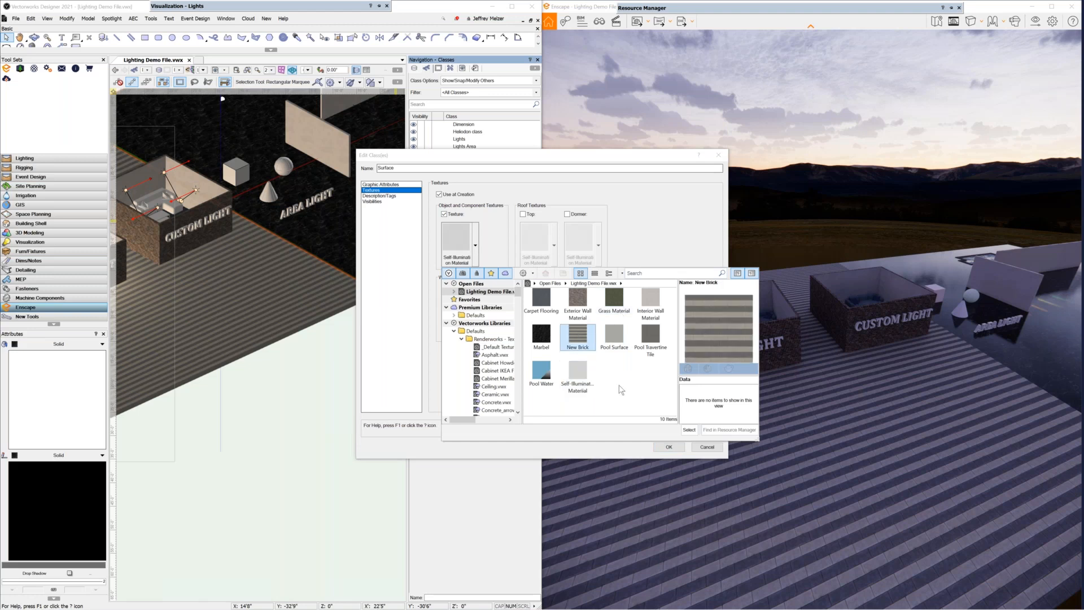
left_click(688, 430)
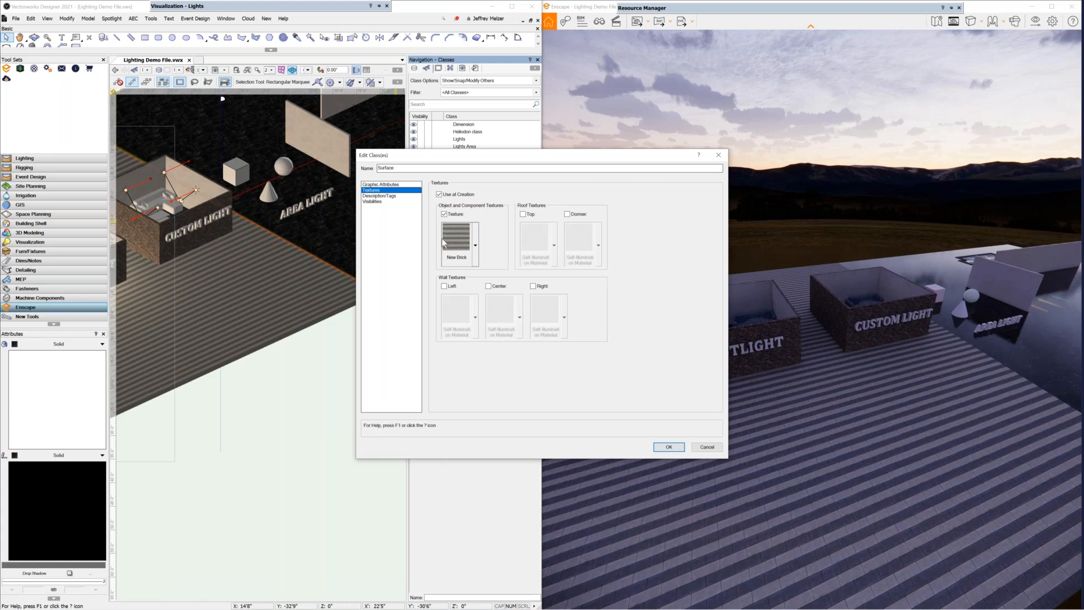
left_click(444, 214)
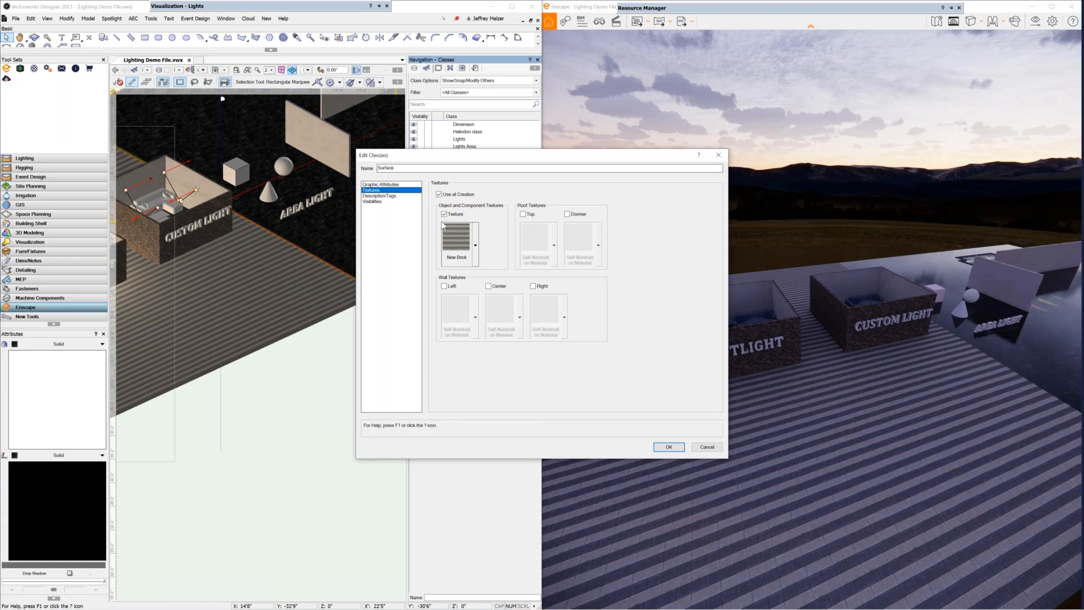
left_click(669, 447)
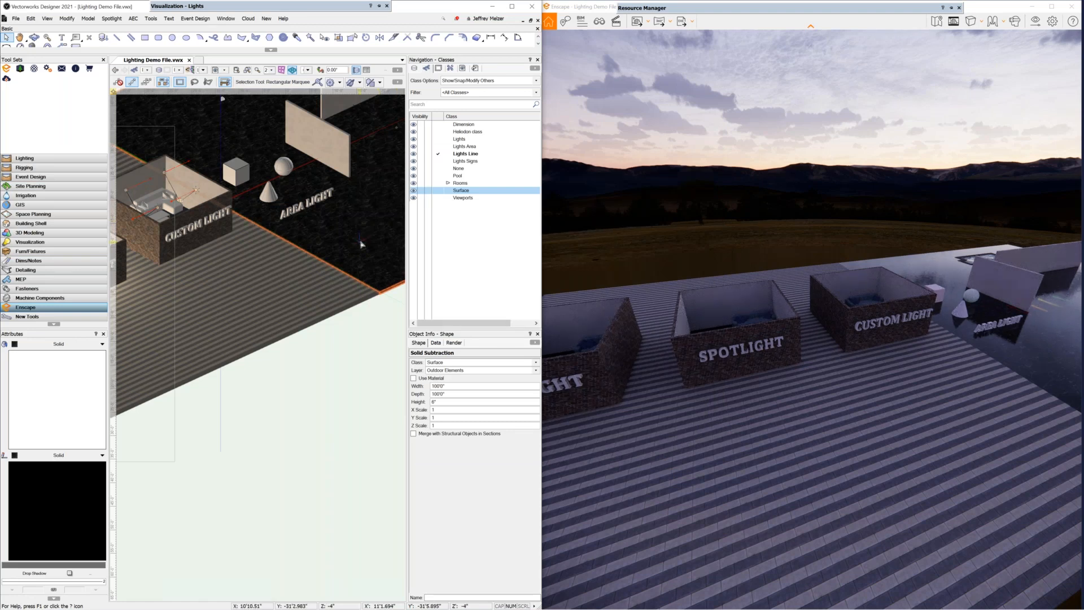
Set the black marble slab under the Area Light objects to use its class texture.
left_click(453, 343)
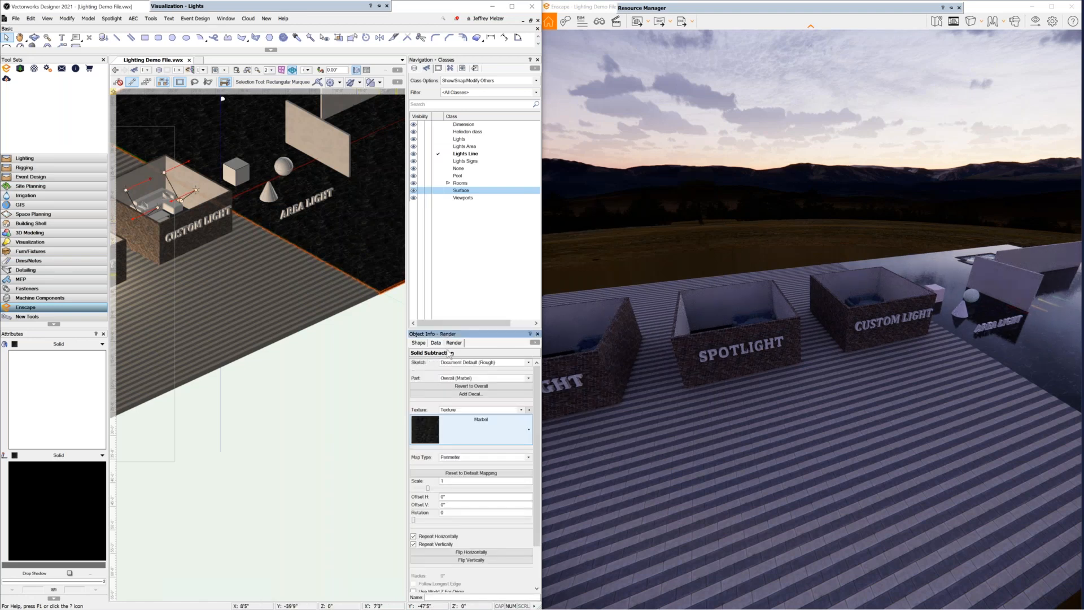
left_click(462, 408)
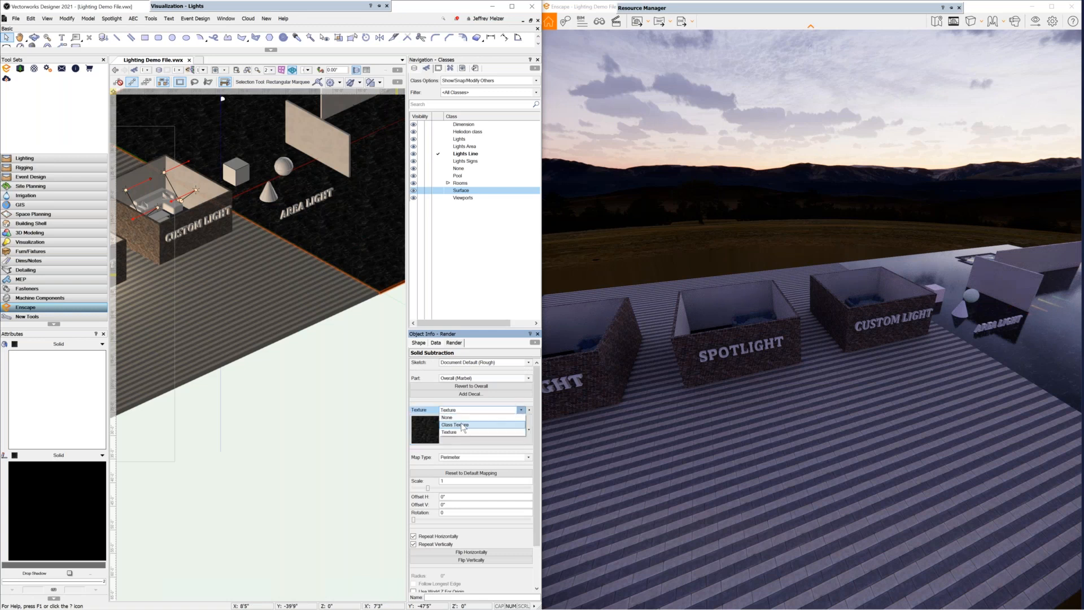
left_click(463, 424)
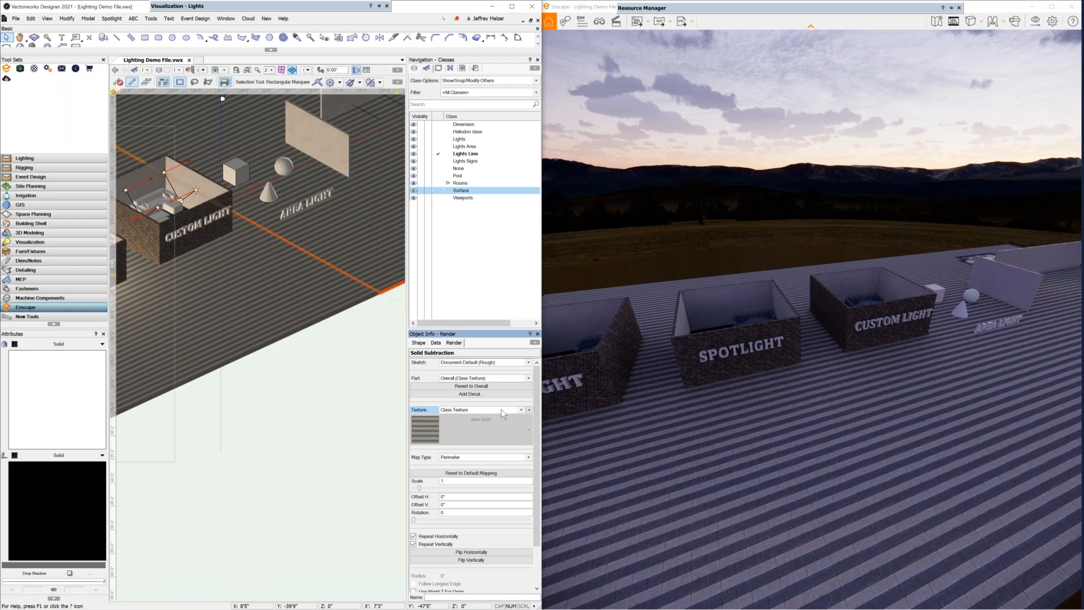
Examine the brick paving up close beside the Custom Light box in the Enscape view.
left_click(830, 566)
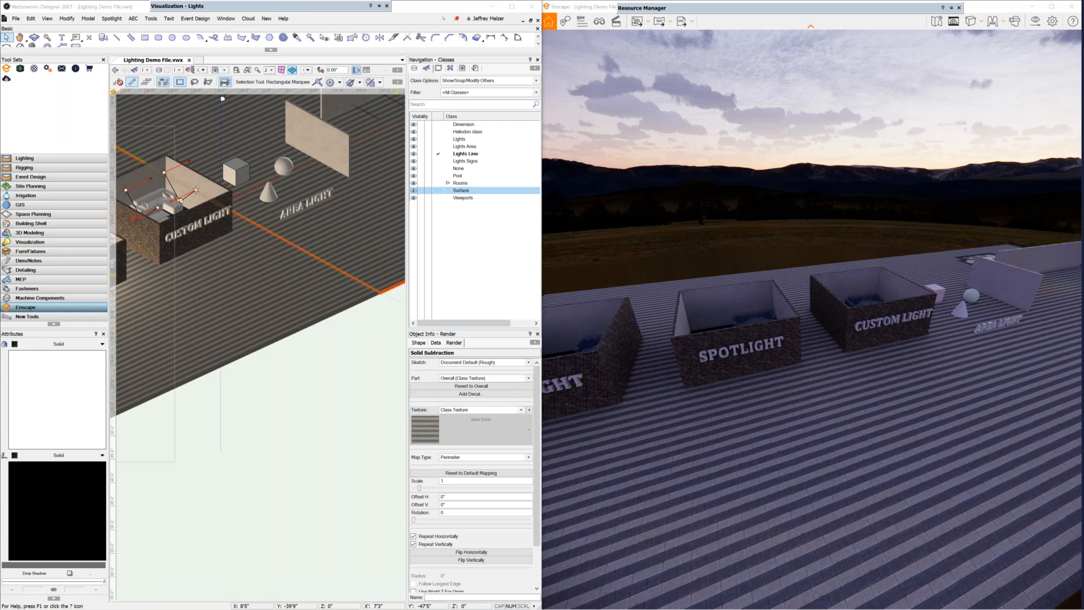
left_click_drag(830, 567, 876, 601)
key("w")
key("w")
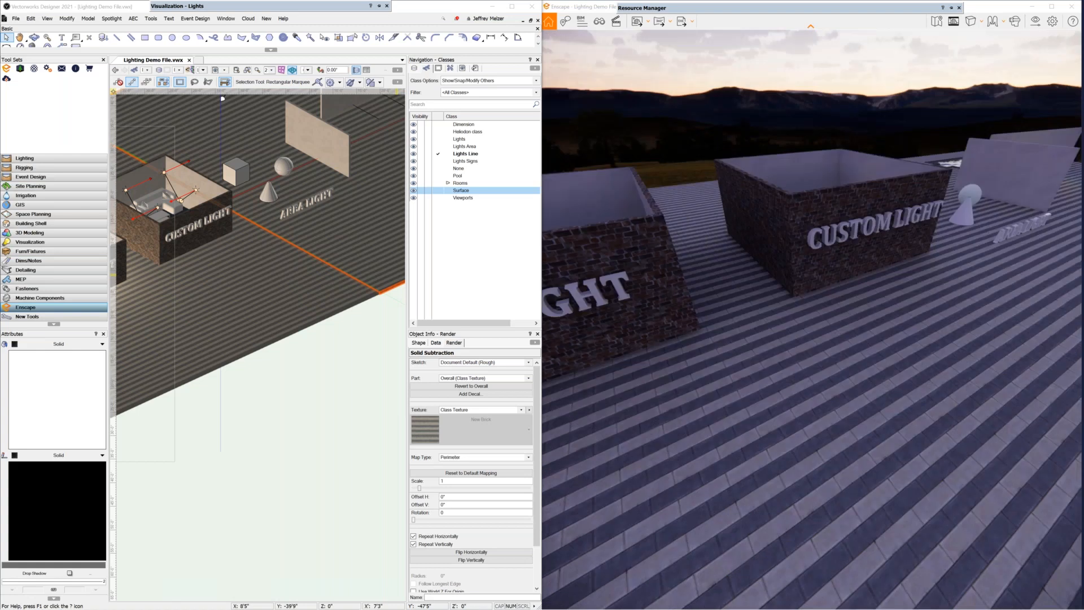
key("w")
key("w")
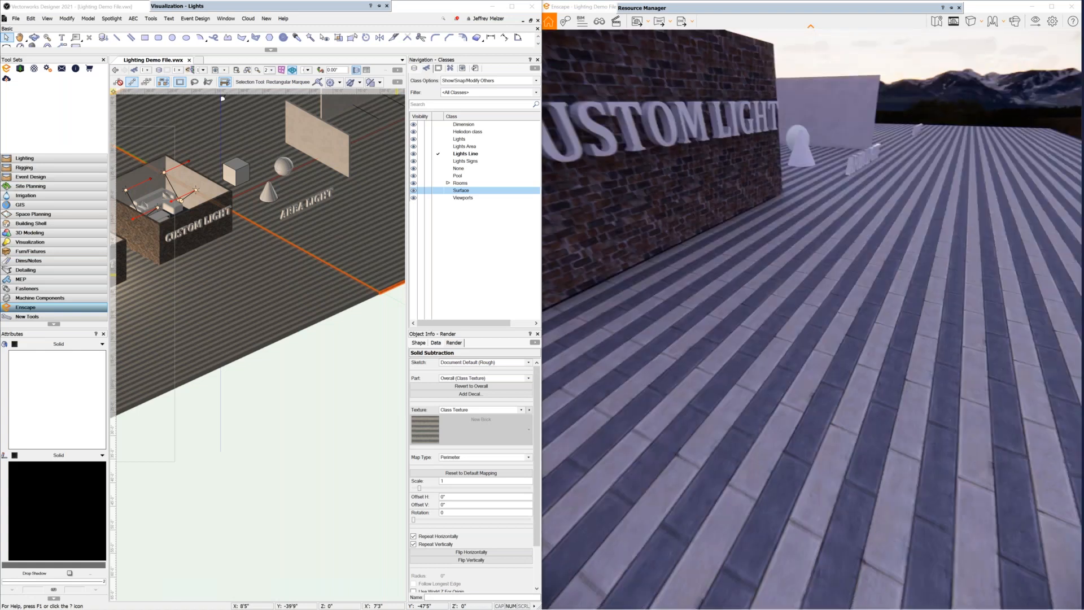
key("w")
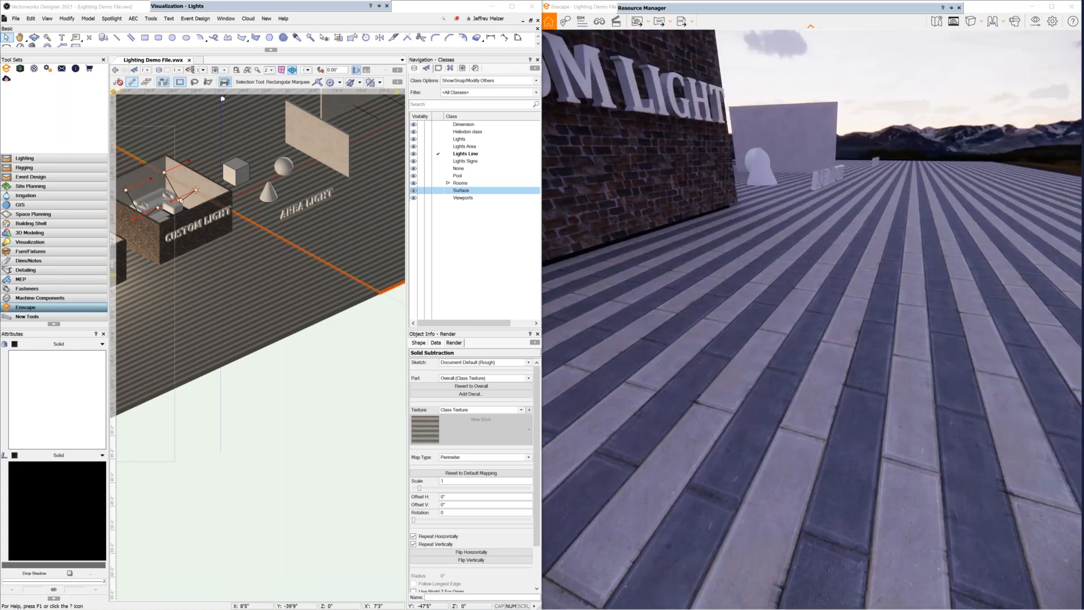
key("w")
left_click_drag(812, 319, 794, 283)
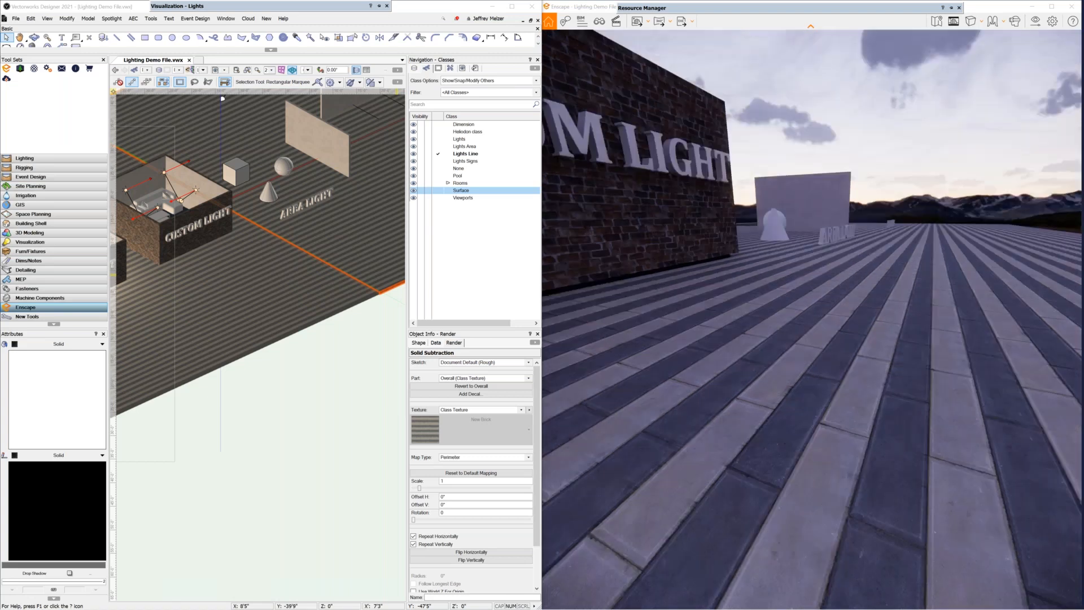
key("w")
key("d")
left_click_drag(812, 319, 806, 309)
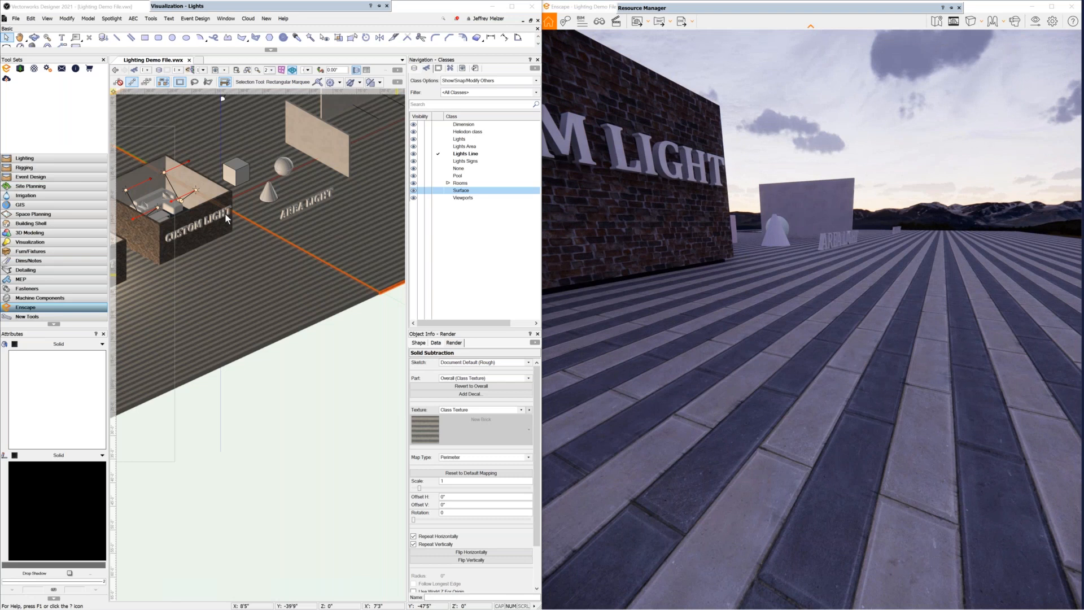
Open the New Brick material in the Enscape material editor, review the available material types and keep Default.
left_click(34, 68)
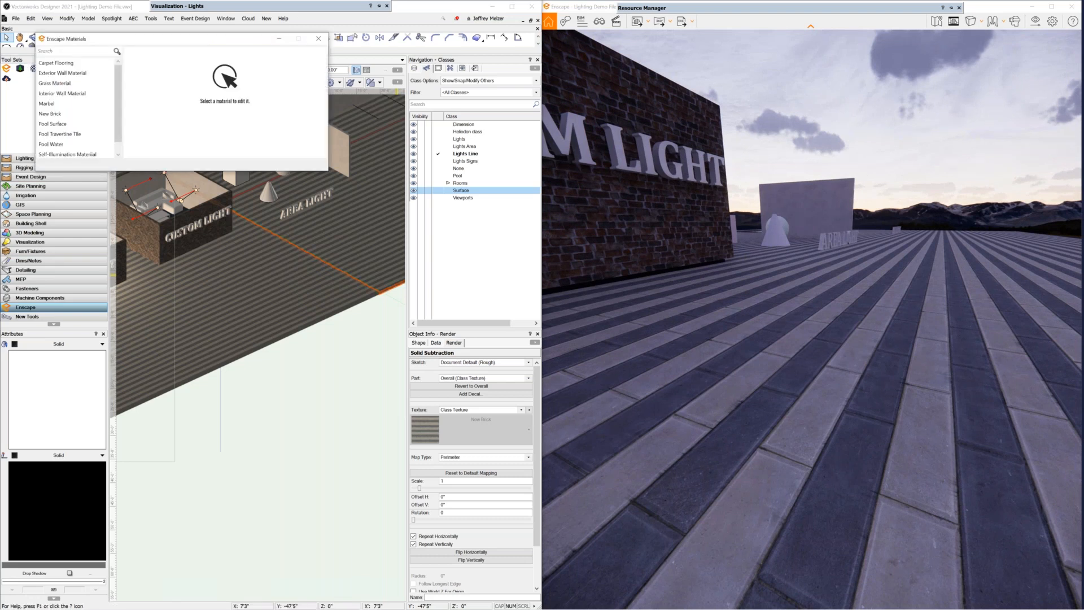
left_click_drag(124, 43, 264, 103)
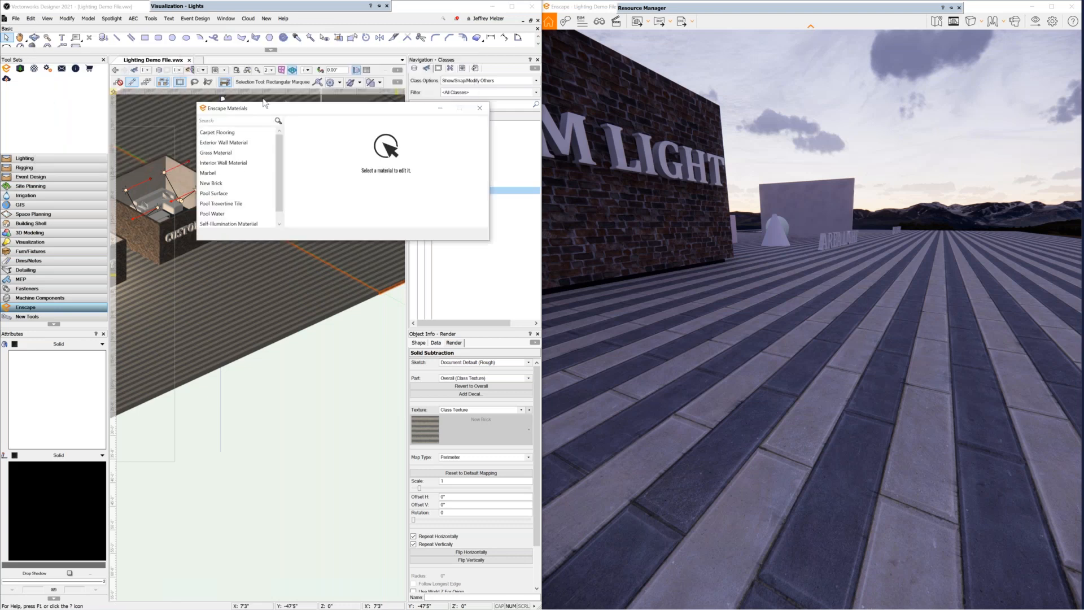
left_click(34, 70)
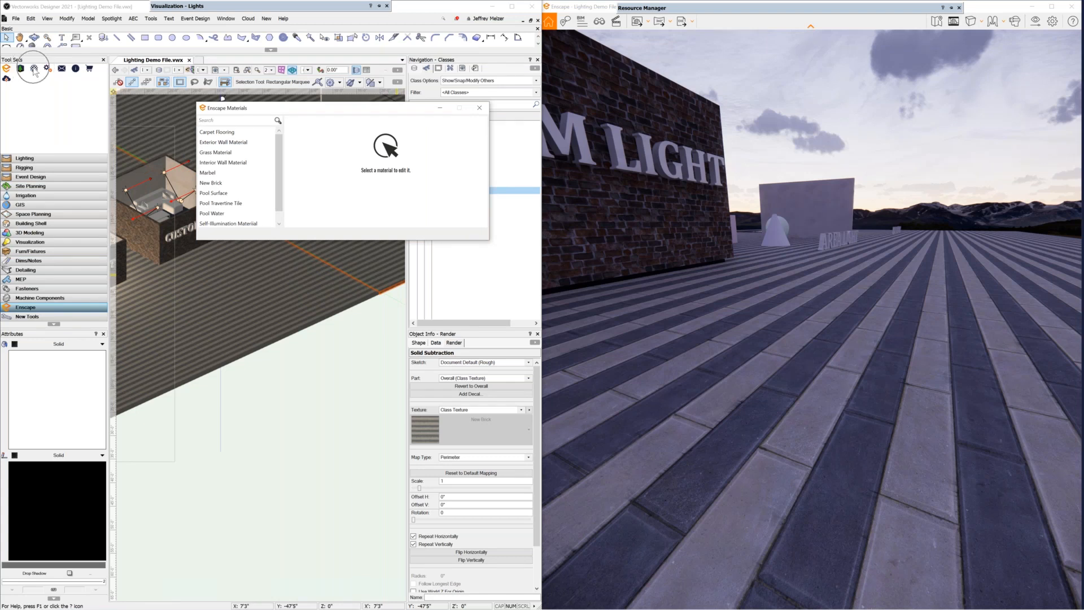
left_click(249, 186)
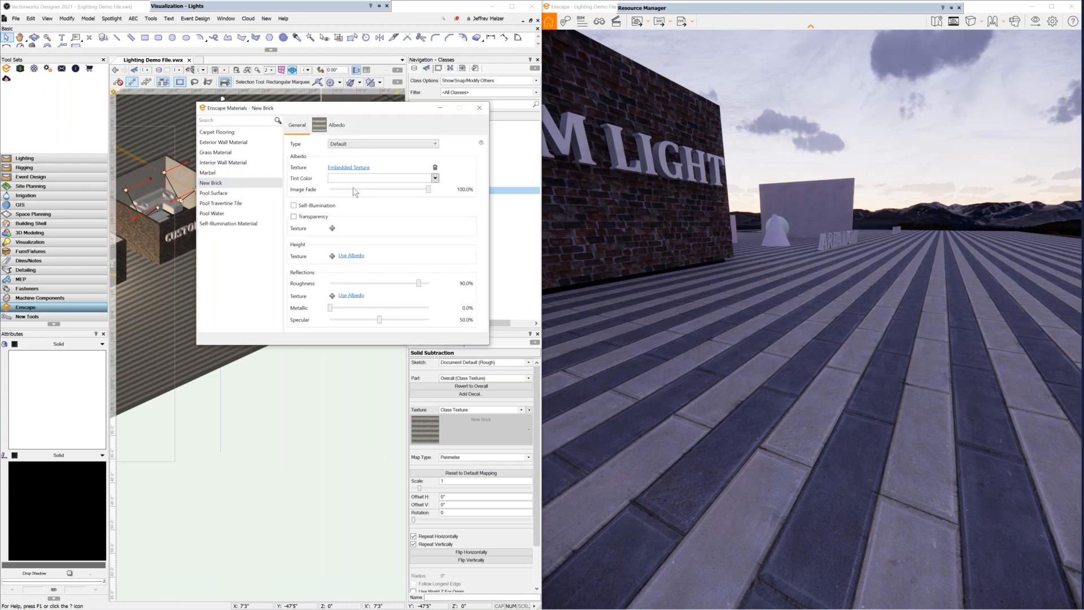
left_click(334, 148)
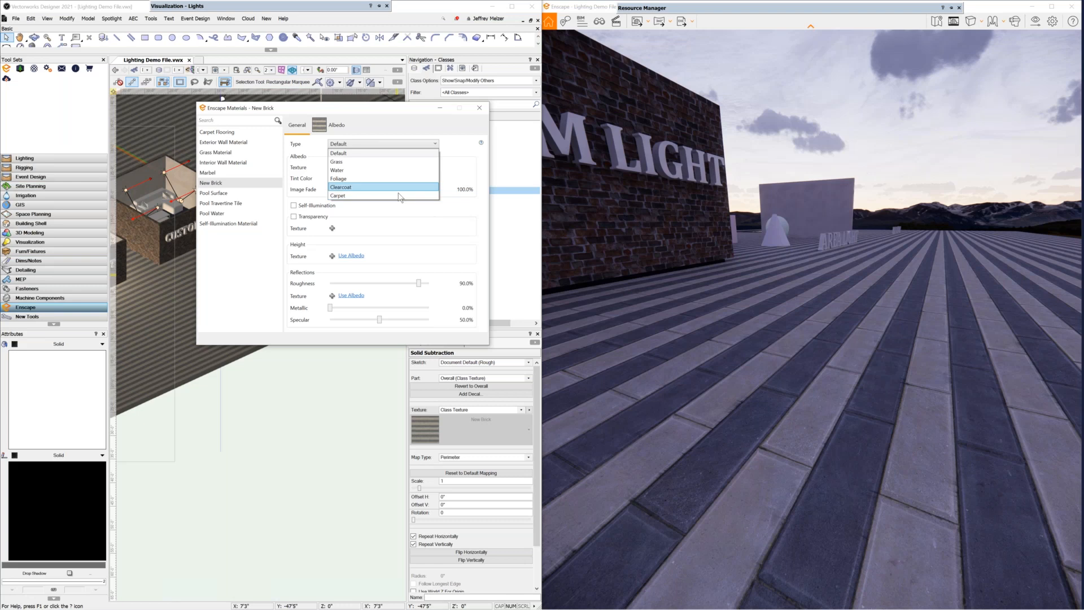
left_click(372, 154)
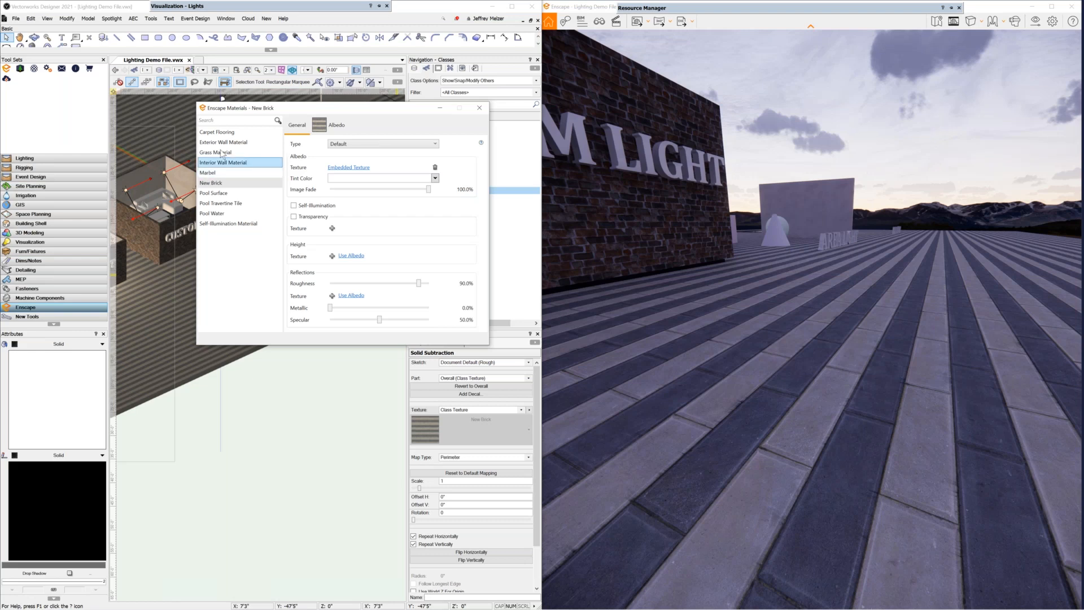
Look at the Self-Illumination Material's settings and return to the New Brick material.
left_click(227, 224)
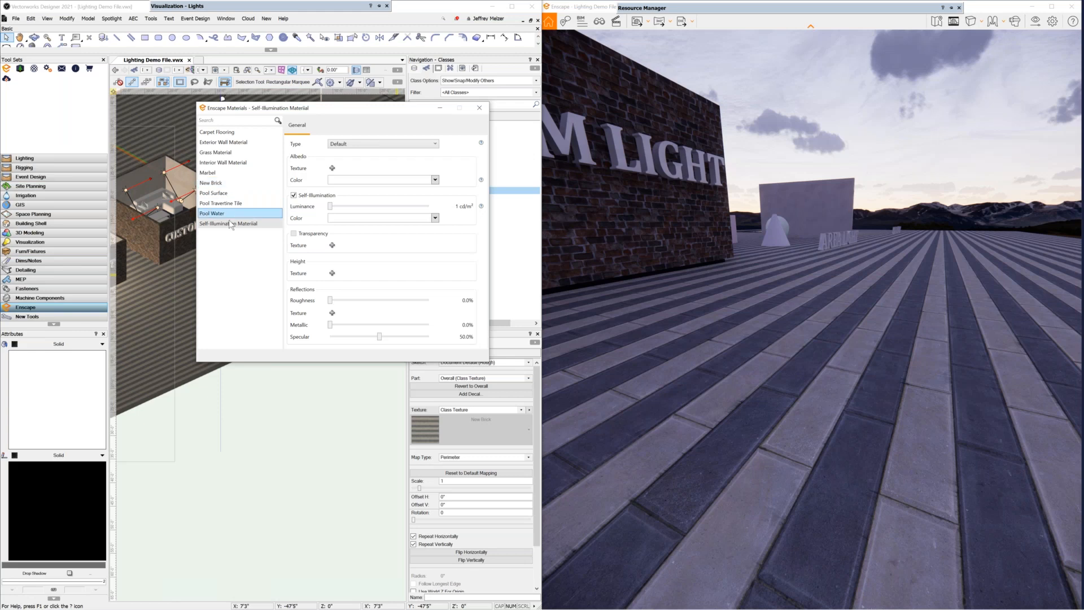
left_click(222, 184)
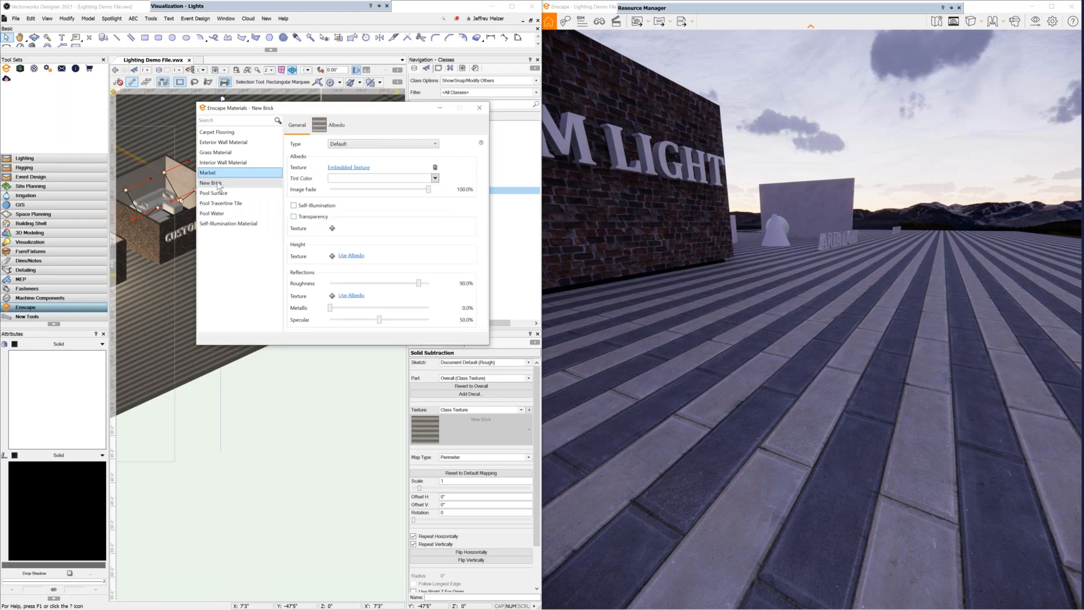
left_click(217, 185)
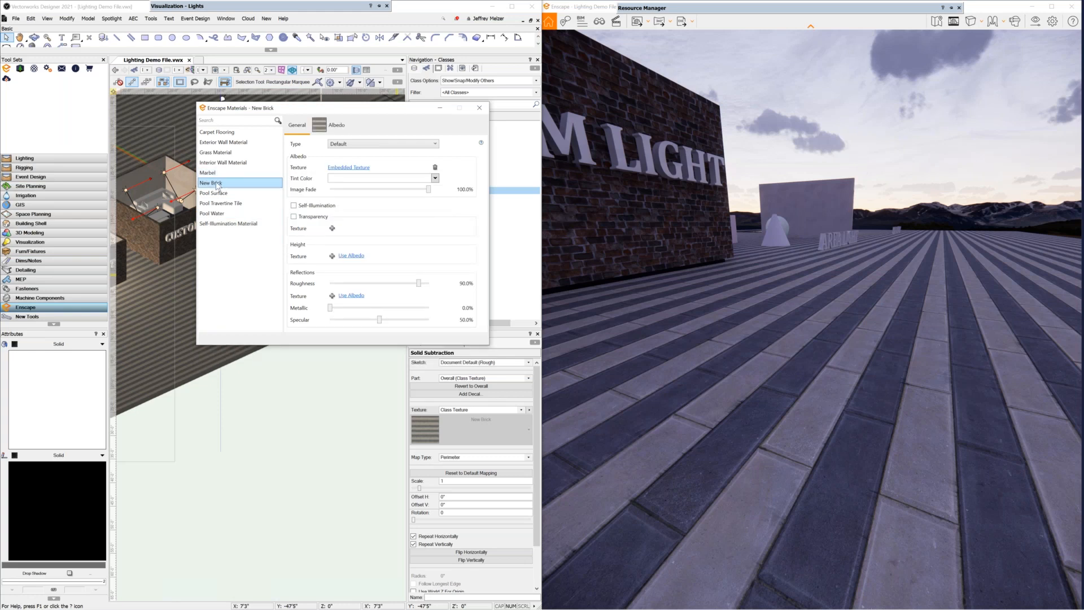
left_click(294, 218)
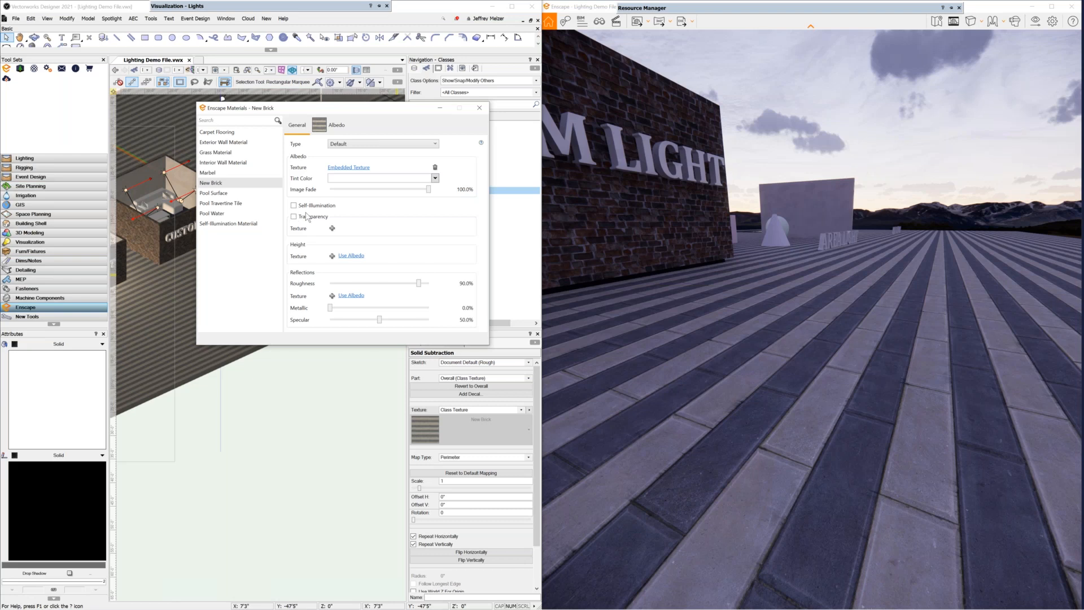
Assign Bricks065_2K_Normal.jpg as New Brick's height texture and raise the normal map intensity to 111.5%.
left_click(332, 256)
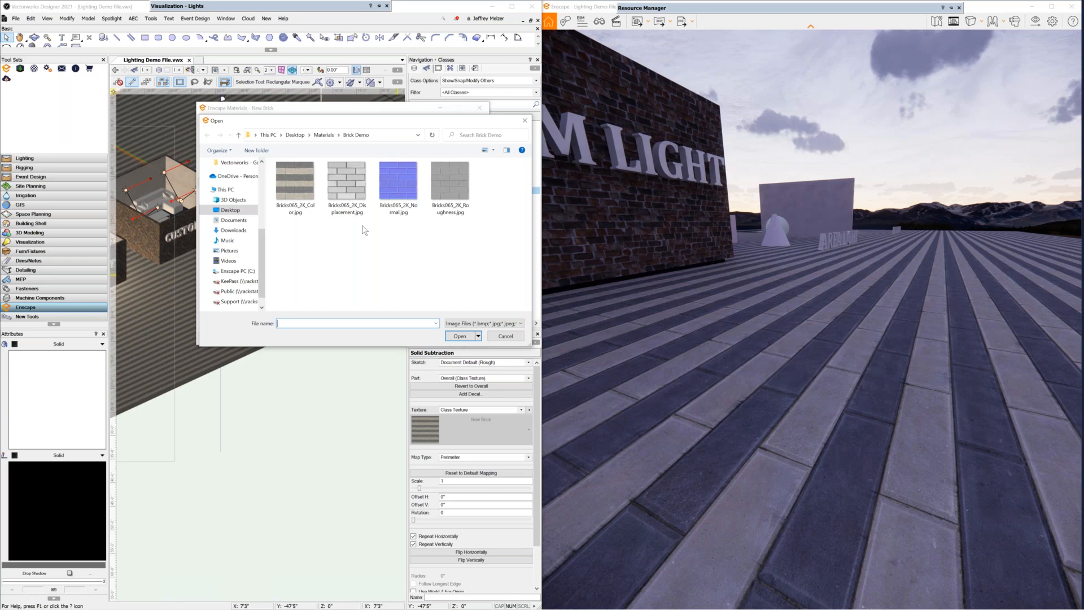
left_click(397, 200)
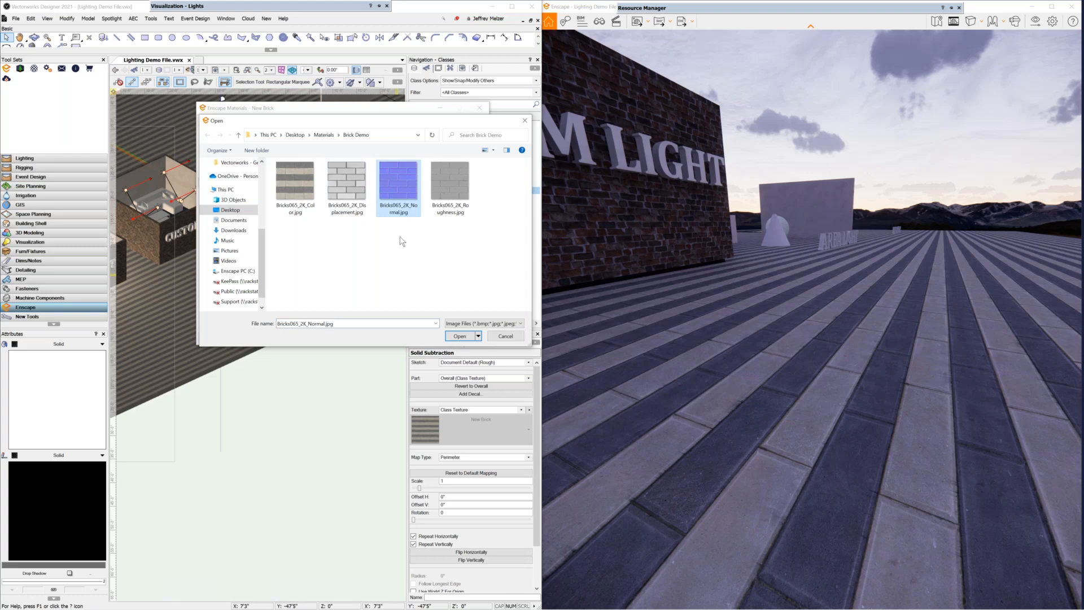
left_click(453, 338)
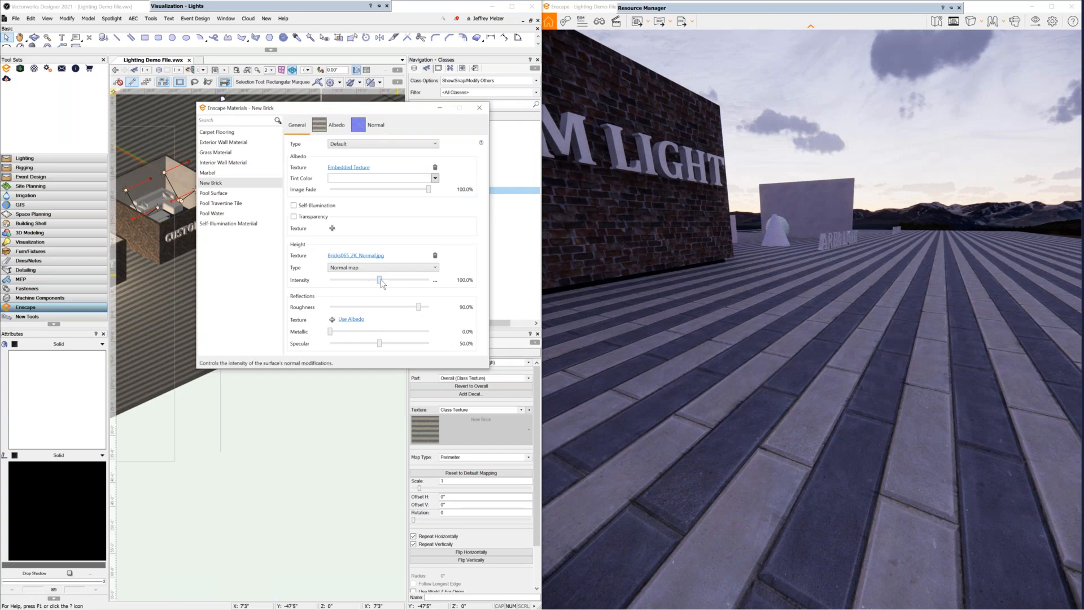
mouse_move(379, 280)
left_mouse_down()
mouse_move(430, 287)
mouse_move(387, 290)
left_mouse_up()
Assign Bricks065_2K_Roughness.jpg as the reflections texture of the New Brick material.
left_click(331, 320)
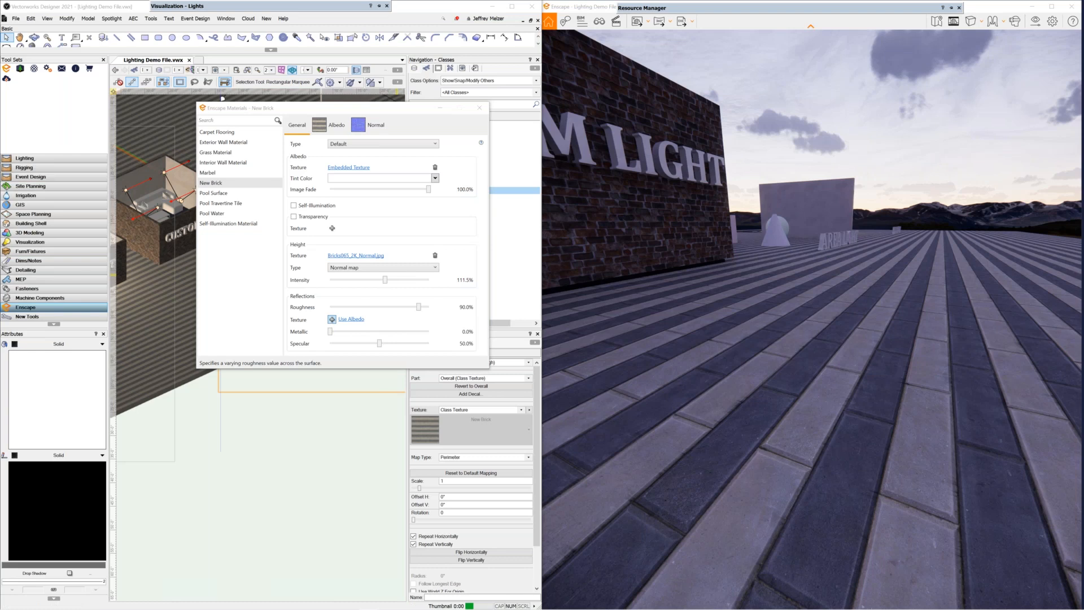
left_click(455, 189)
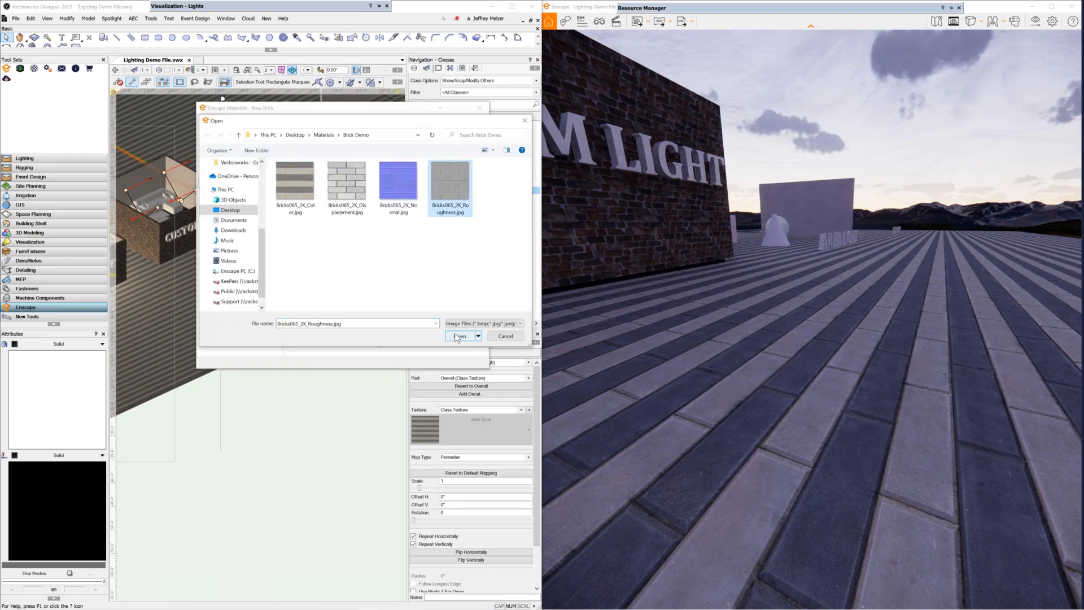
left_click(458, 338)
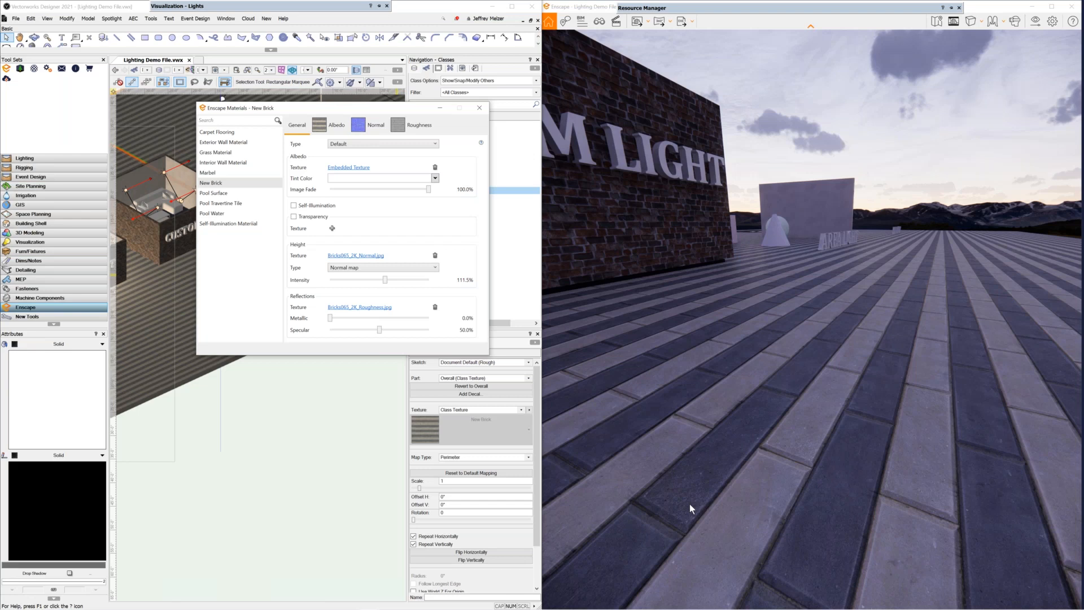
Replace the normal map in New Brick's height settings with Bricks065_2K_Displacement.jpg.
left_click(435, 255)
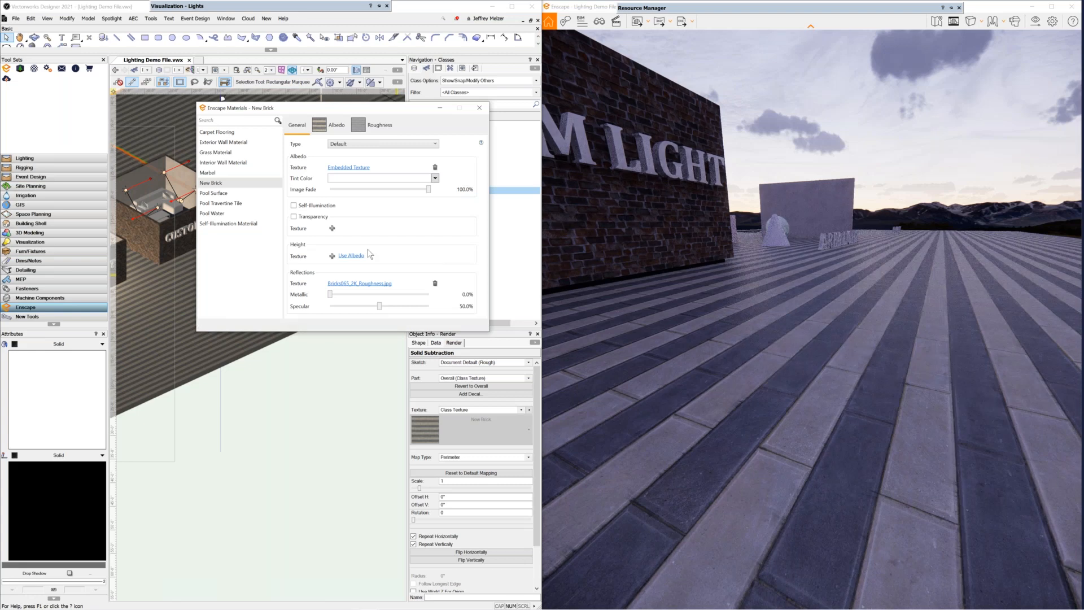
left_click(332, 256)
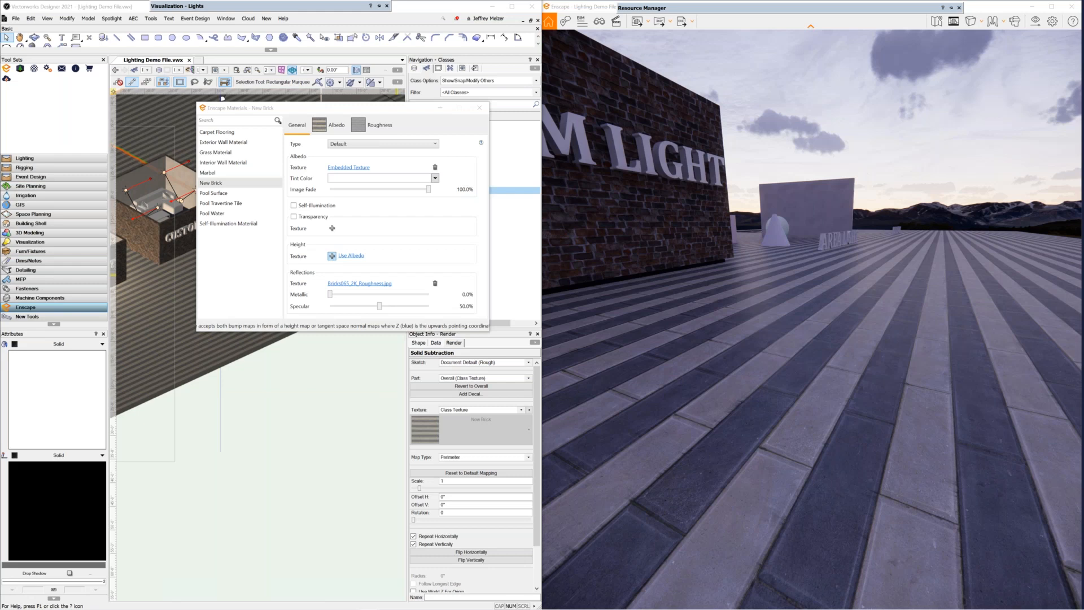
left_click(346, 187)
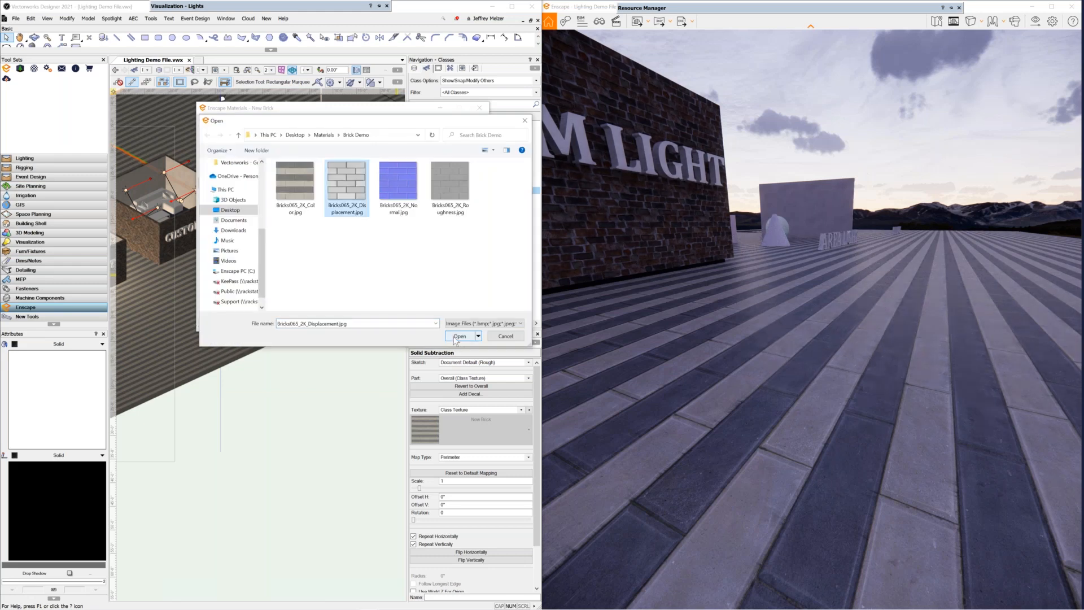
left_click(456, 337)
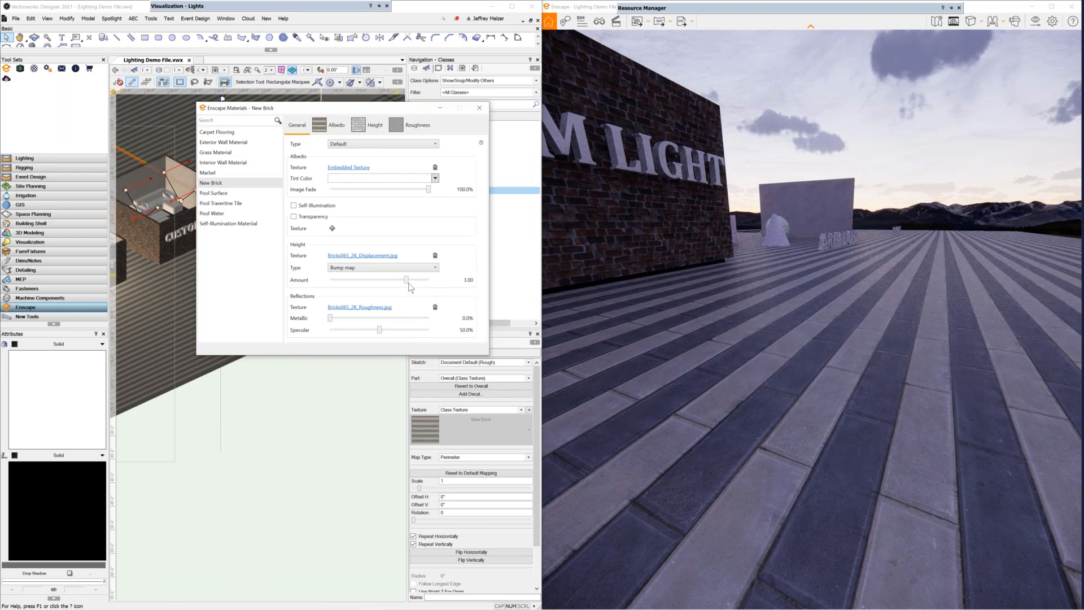
Set New Brick's height type to Displacement map with an amount of 0.54, and close the material editor.
left_click(400, 267)
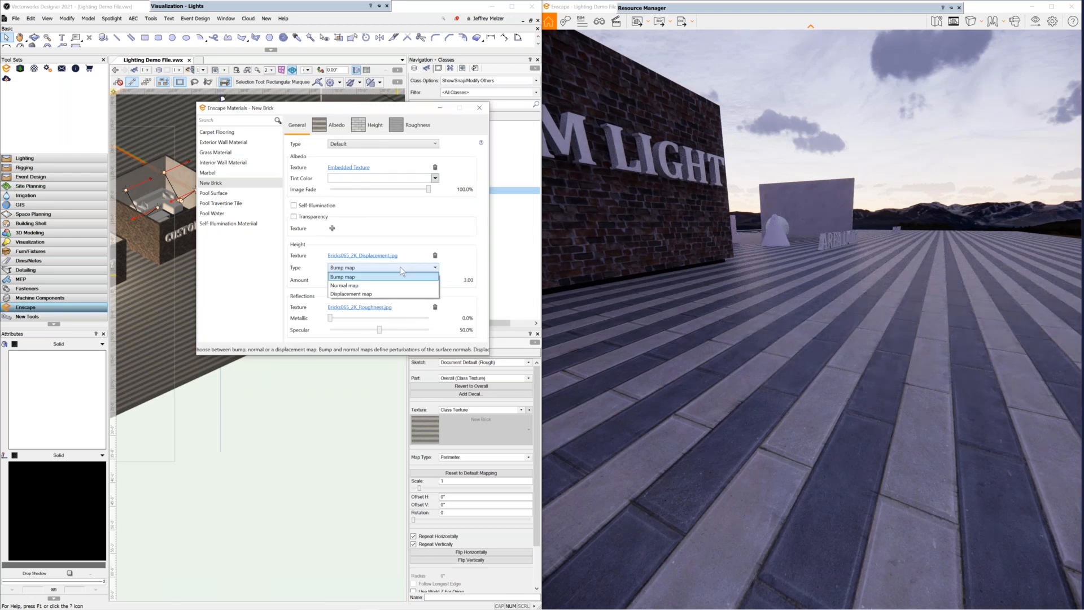
left_click(388, 293)
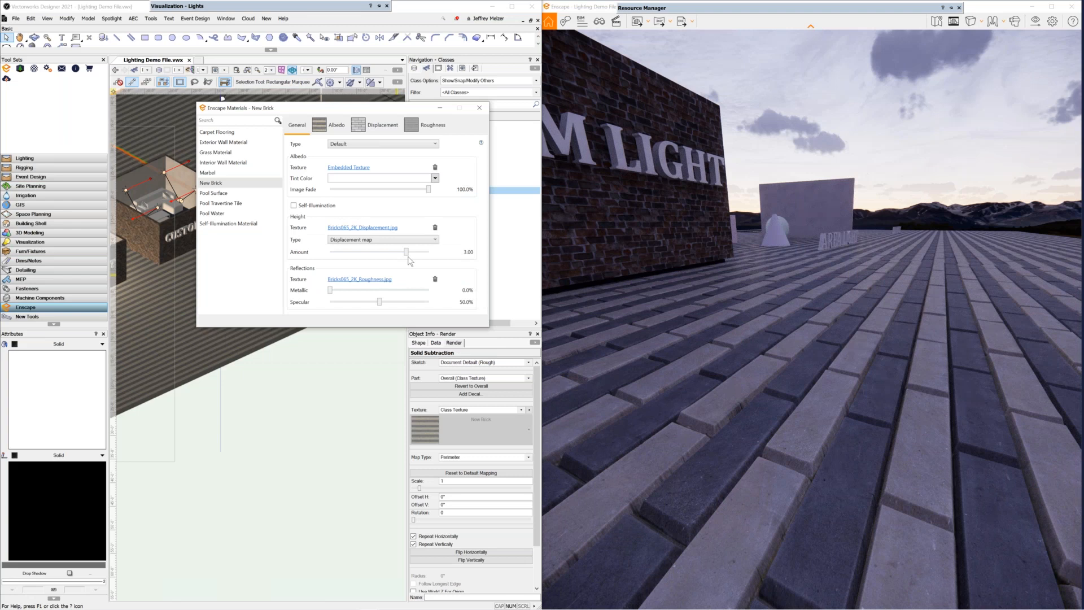
mouse_move(406, 252)
left_mouse_down()
mouse_move(350, 254)
mouse_move(389, 253)
left_mouse_up()
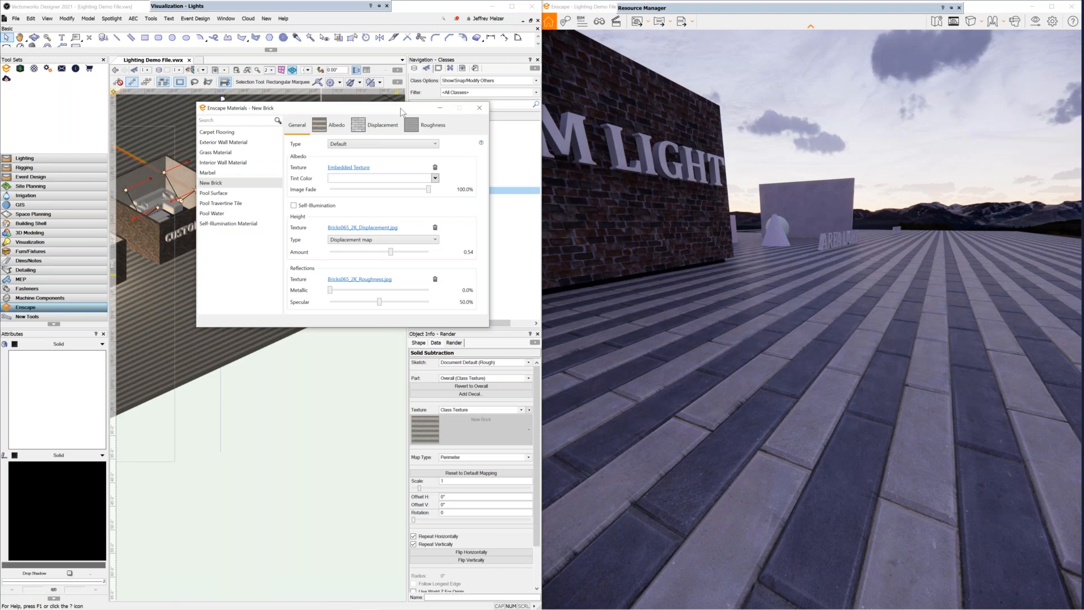
left_click_drag(401, 108, 315, 103)
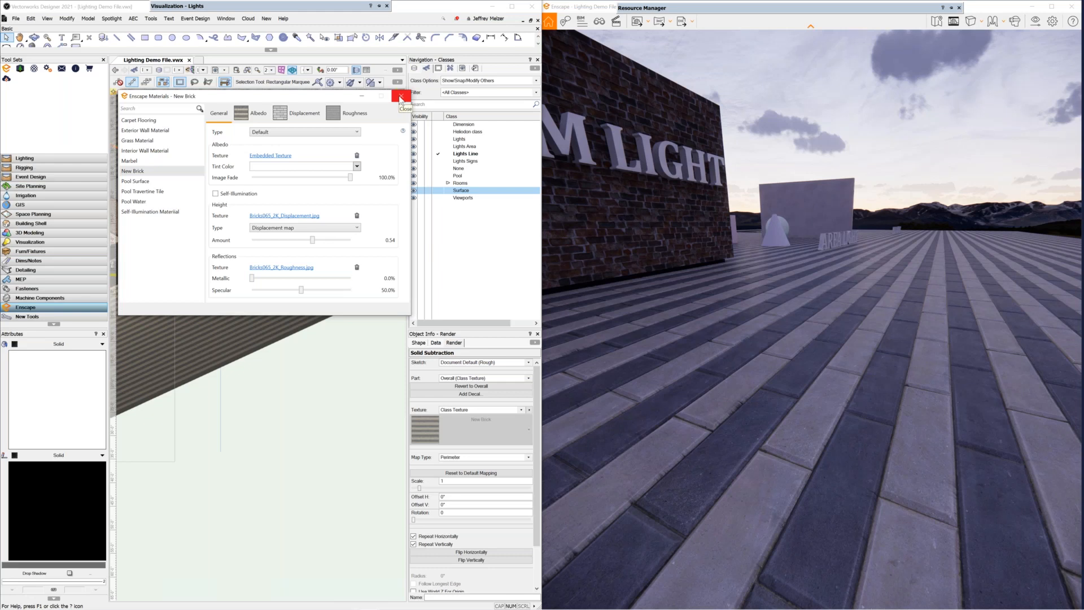
left_click(401, 99)
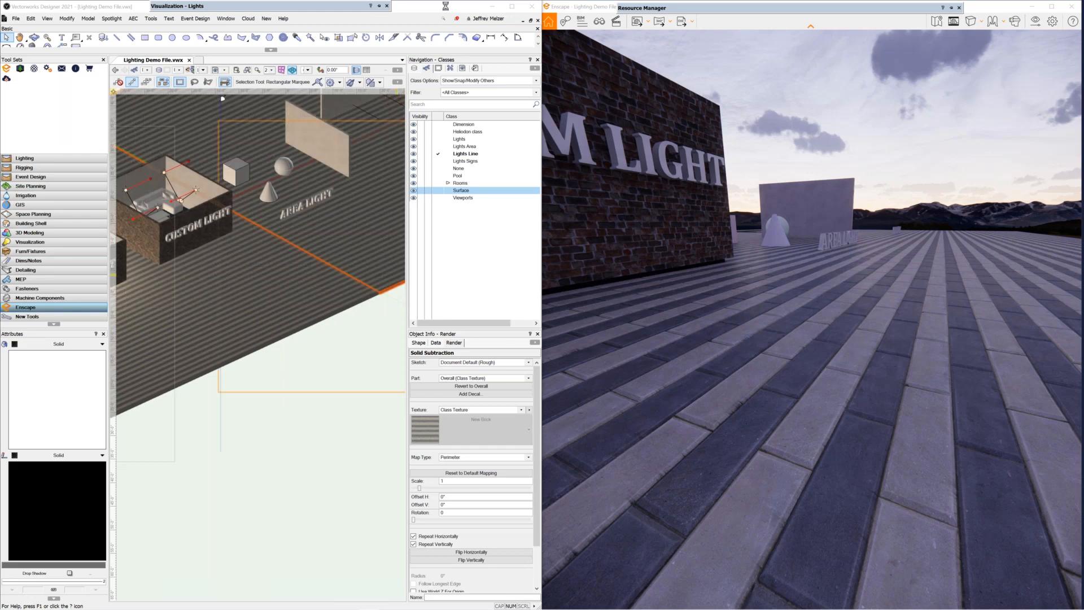
Inspect the color, reflectivity and bump shaders of the New Brick Renderworks texture and close it without changes.
mouse_move(649, 10)
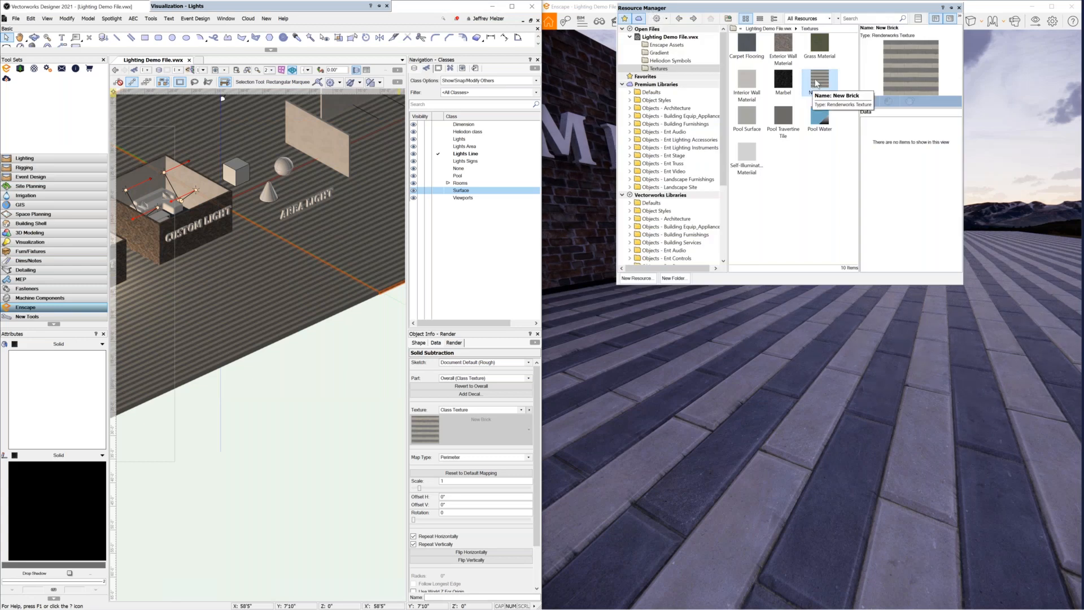
right_click(816, 83)
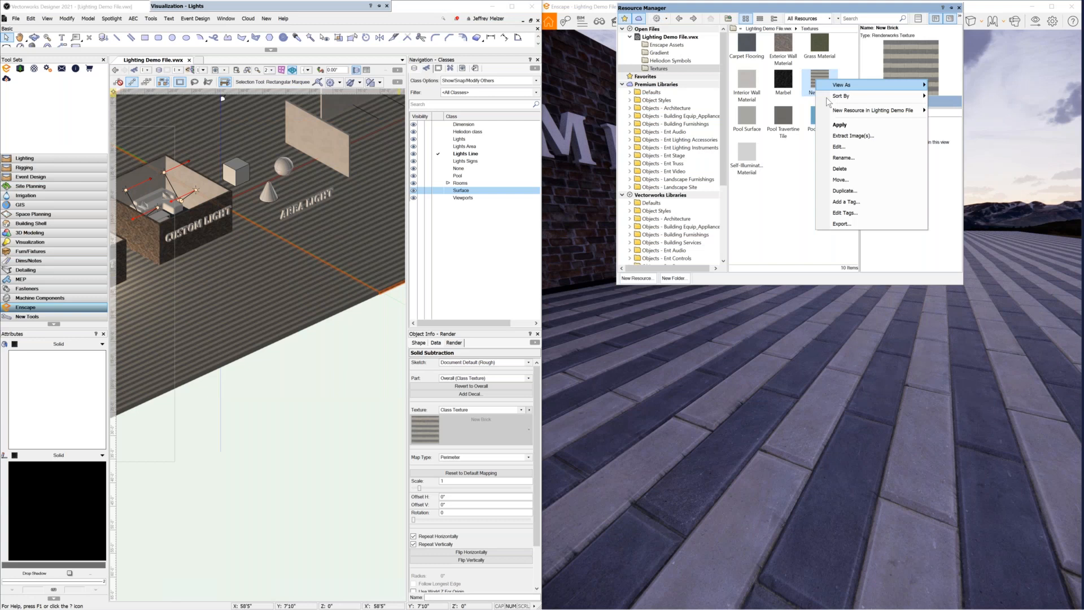
left_click(839, 146)
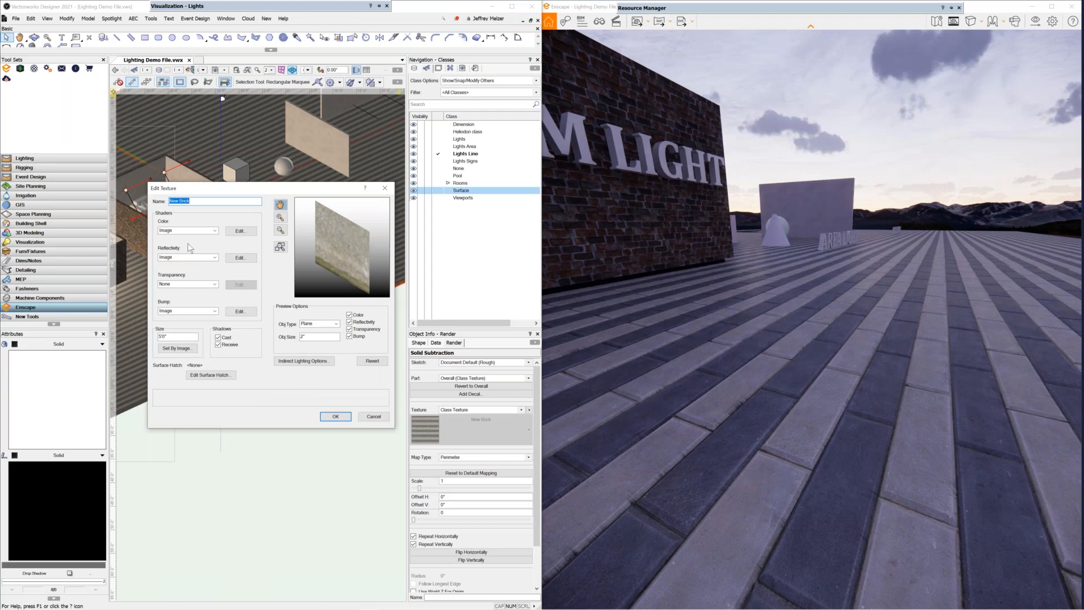
left_click_drag(250, 189, 346, 126)
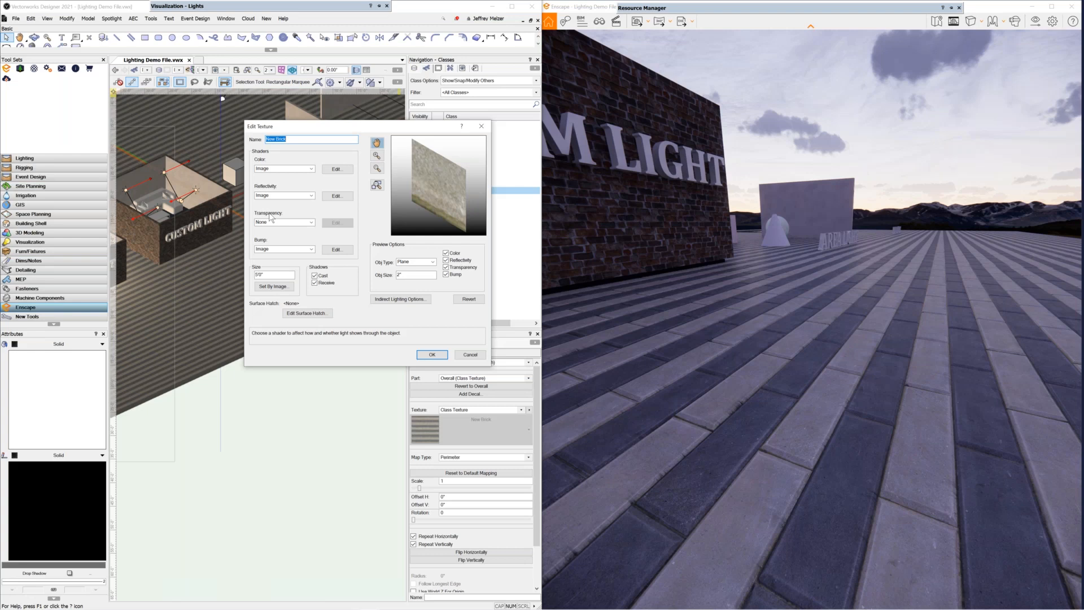
left_click(463, 356)
left_click(463, 356)
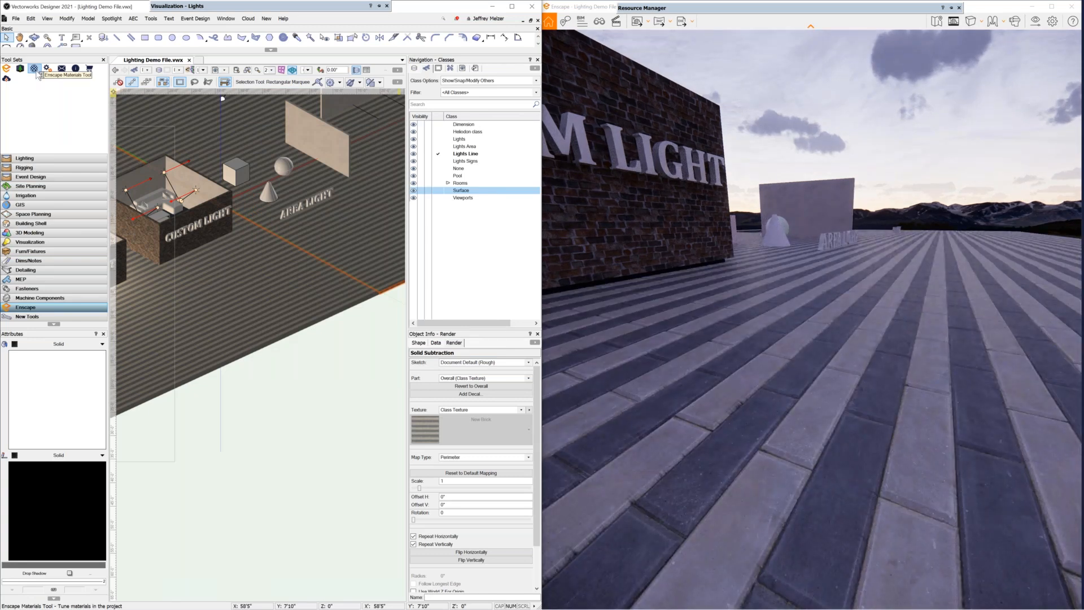
Reopen New Brick in the Enscape material editor and inspect its embedded albedo texture's image settings.
left_click(37, 73)
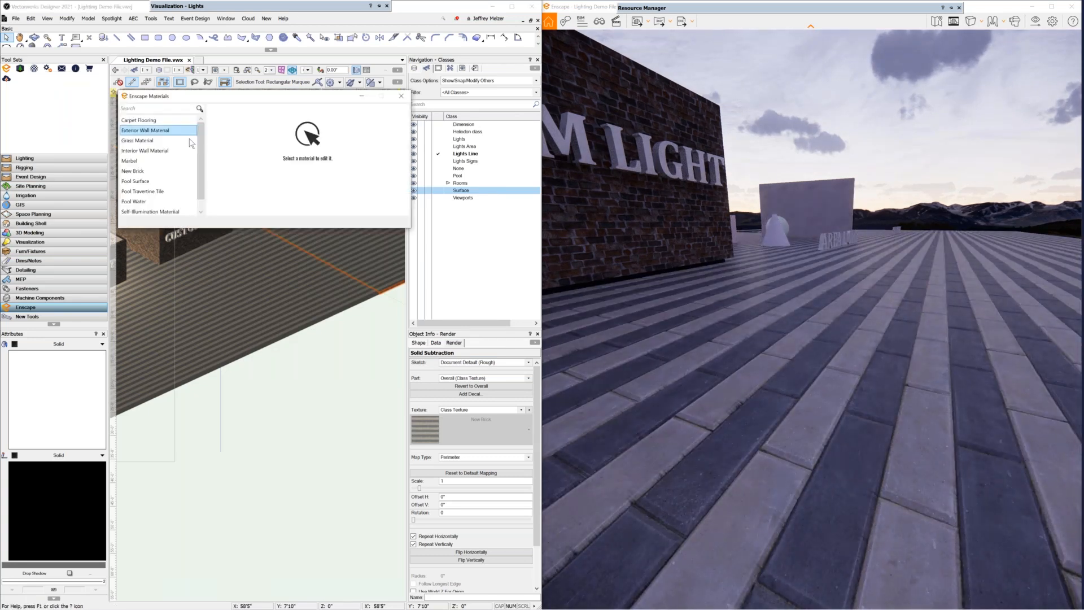
left_click(154, 170)
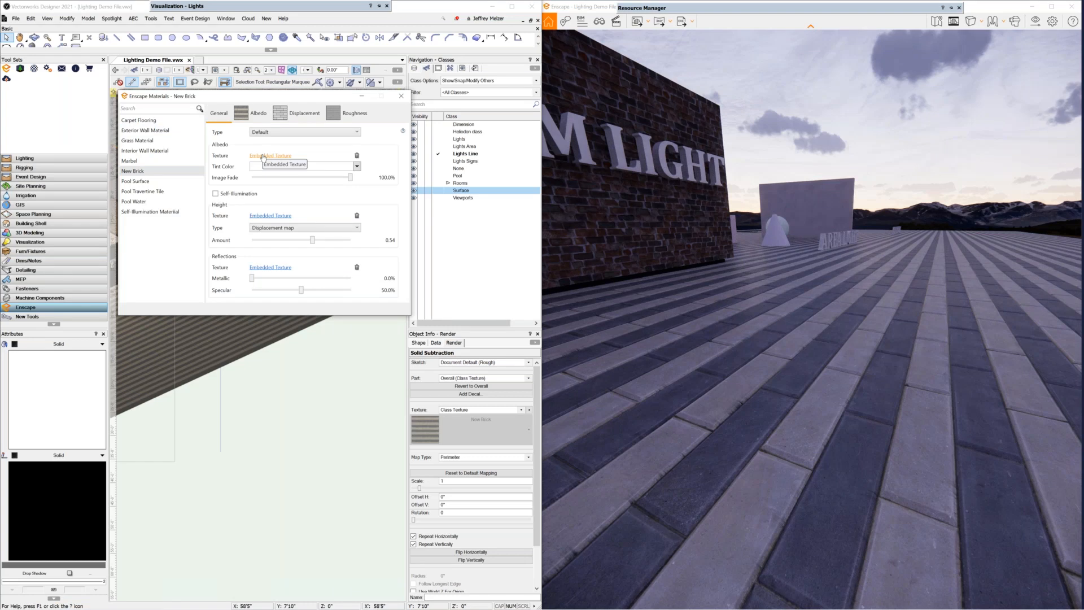
left_click(263, 157)
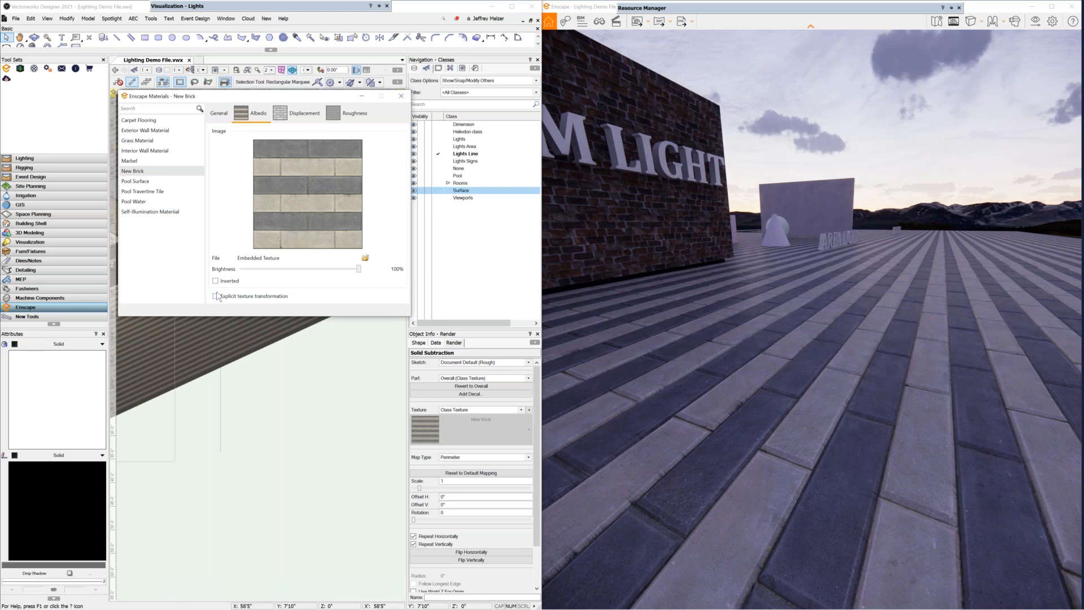
left_click(217, 112)
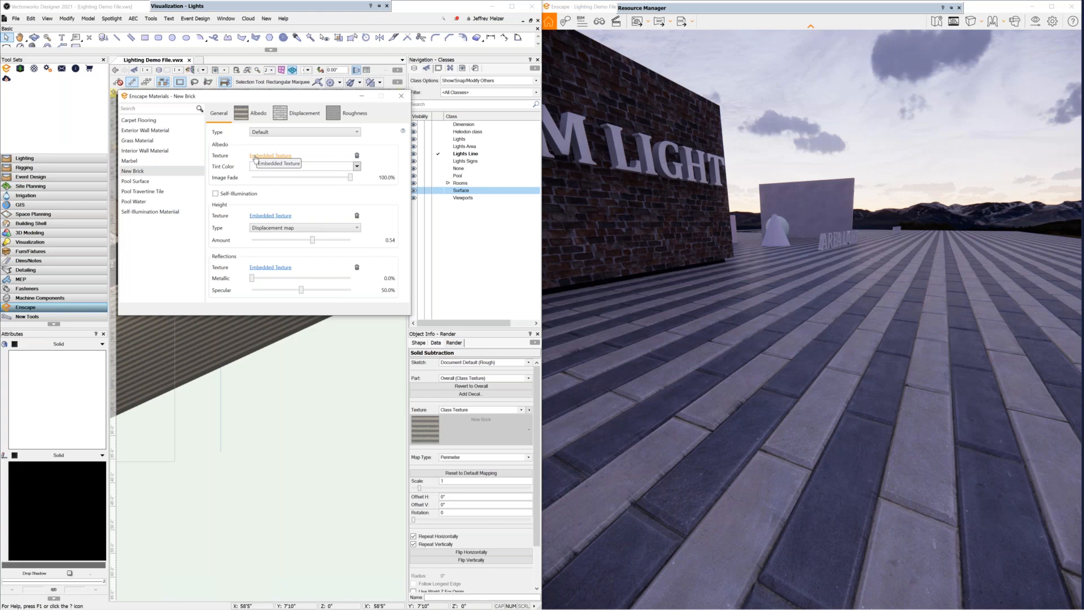
left_click(255, 156)
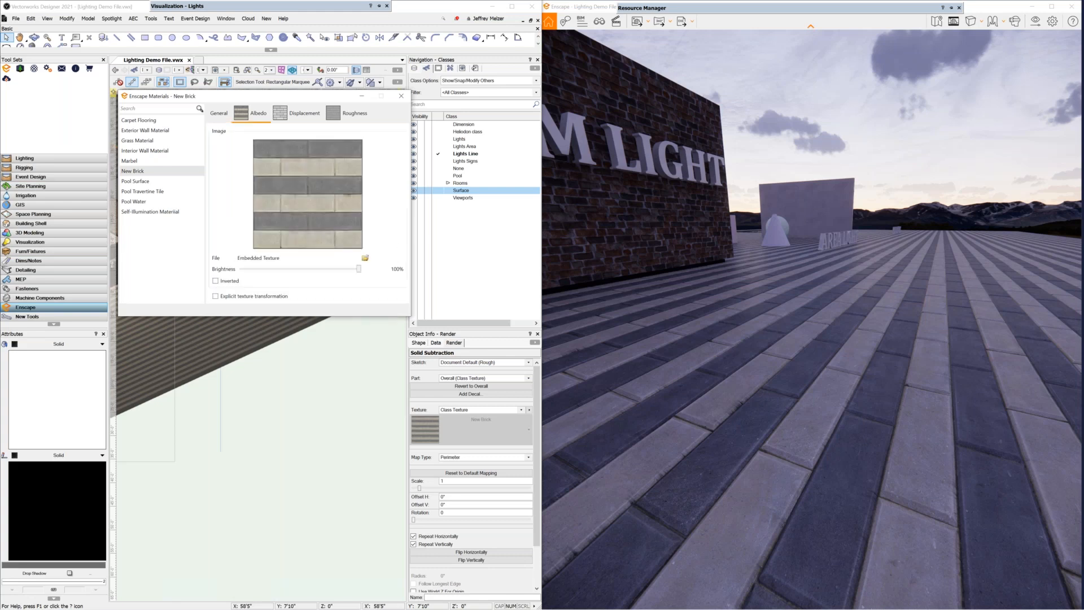
Try lowering the New Brick albedo brightness to 85%, and return it to 100%.
left_click(341, 270)
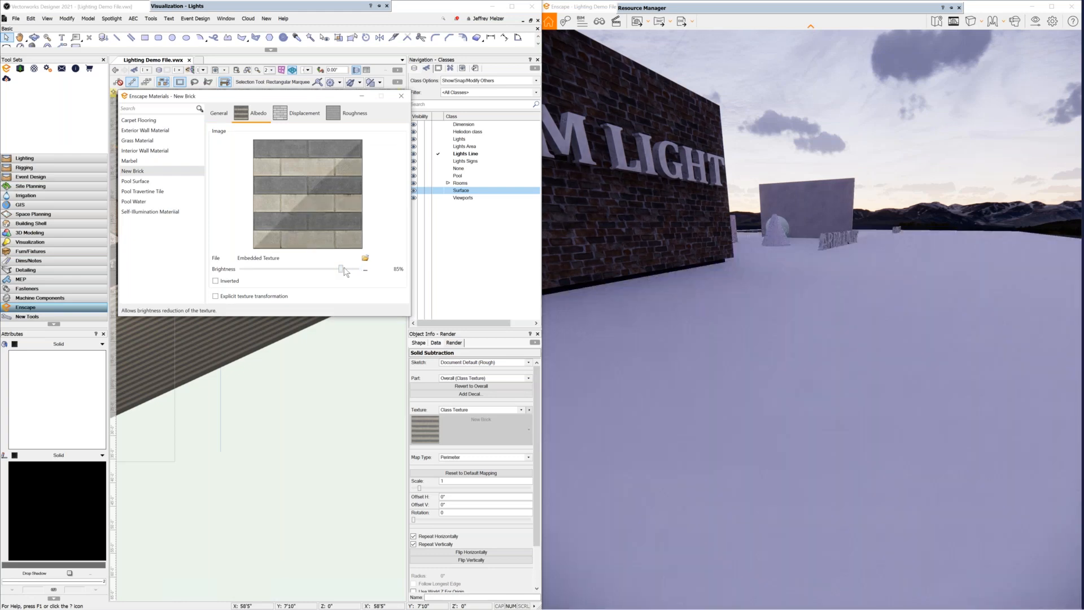
left_click_drag(341, 273, 367, 275)
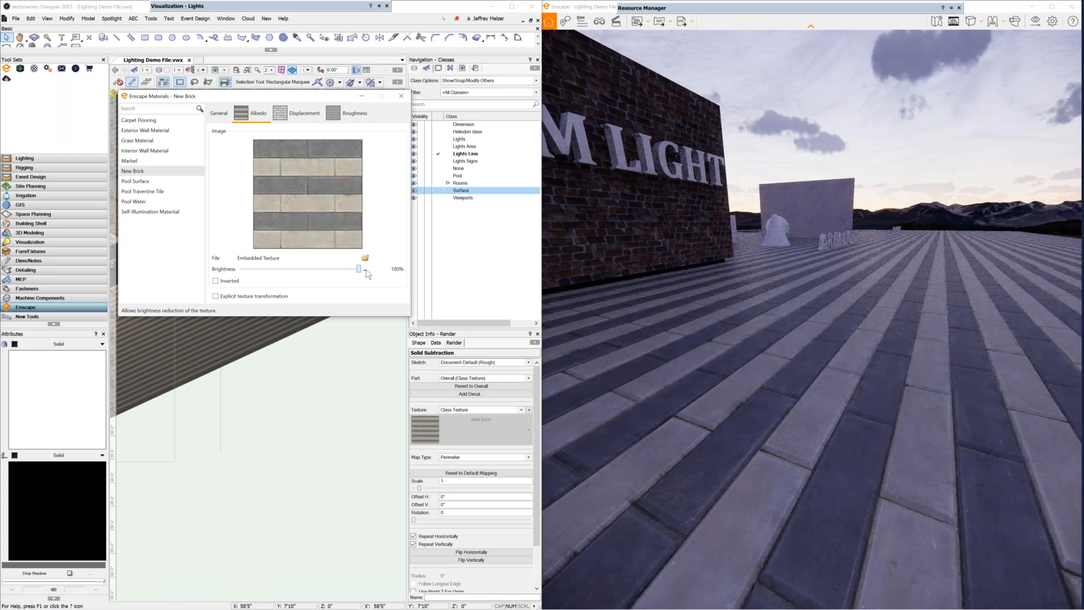
Enable explicit texture transformation for New Brick's albedo image and set its height multiplier to 3.
left_click(215, 296)
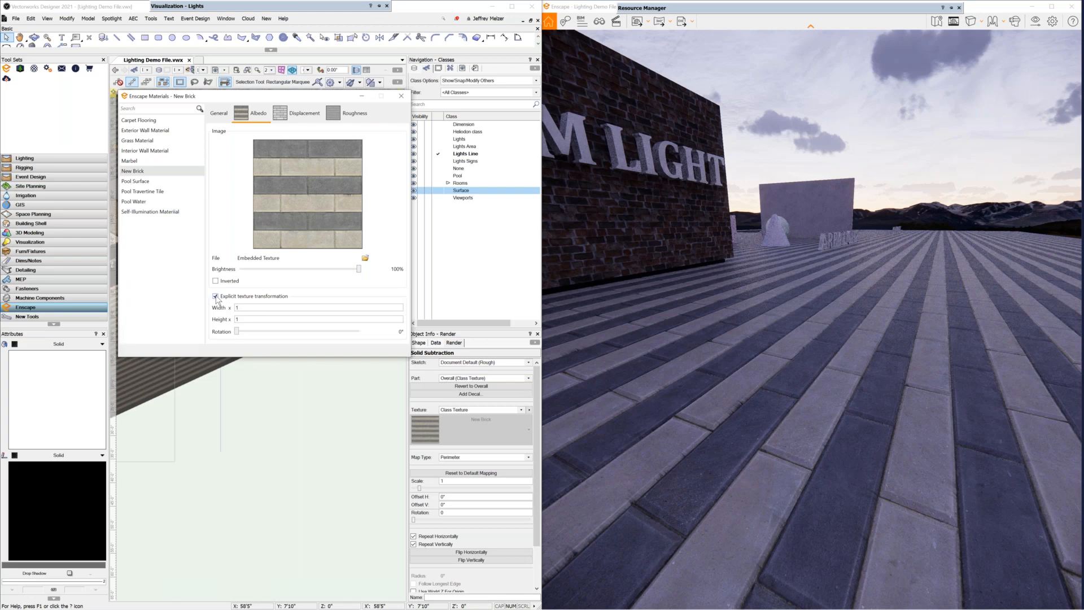
double_click(251, 317)
key("Tab")
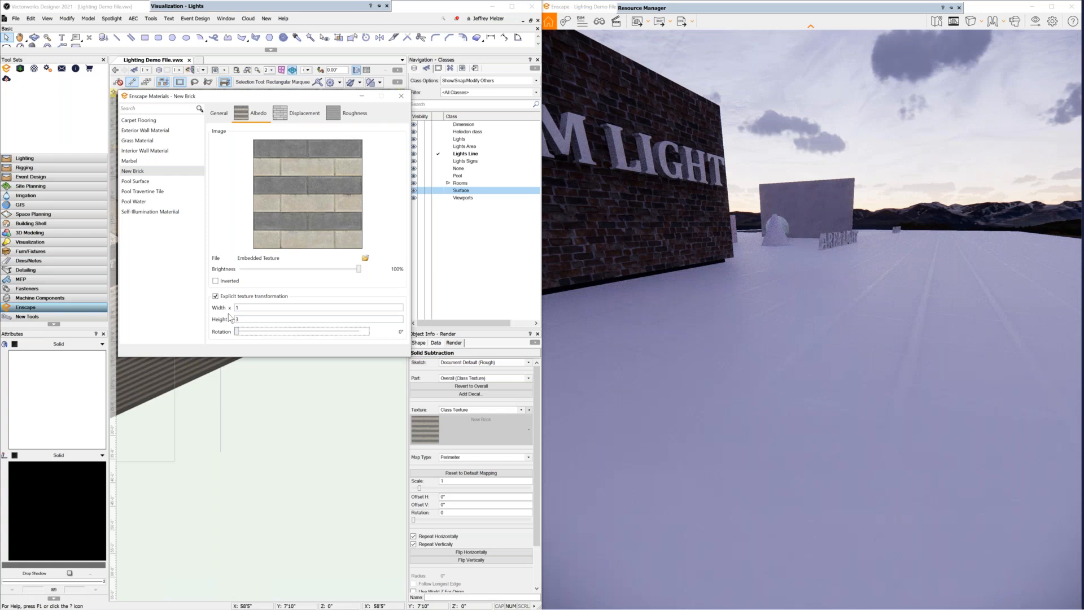
Try a 91.5° rotation on New Brick's albedo image, and reset the rotation to 0° and the height multiplier to 1.
left_click_drag(204, 94, 443, 79)
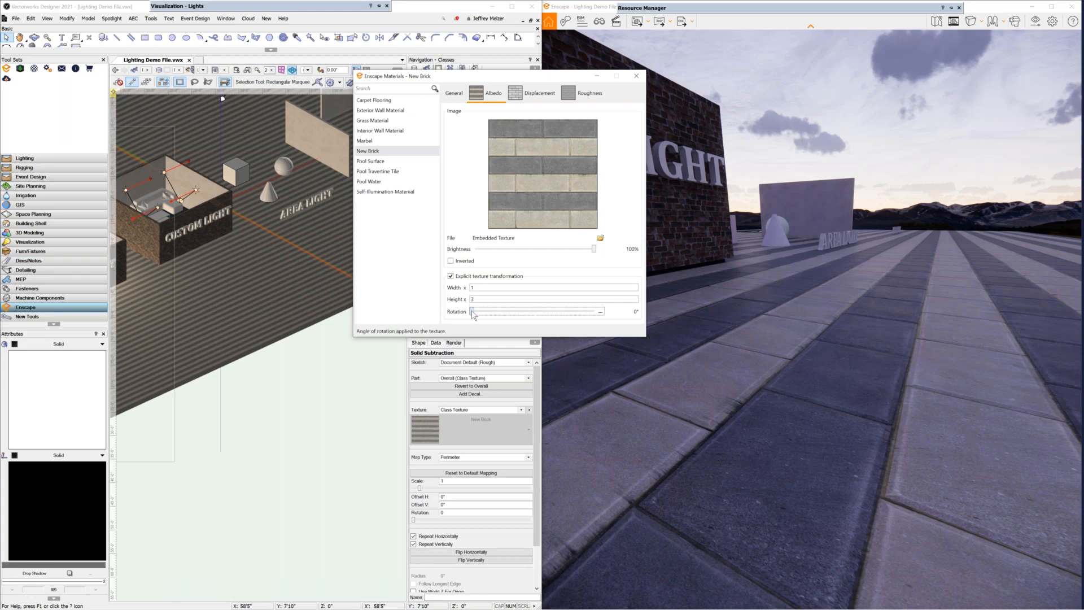
left_click_drag(472, 313, 501, 314)
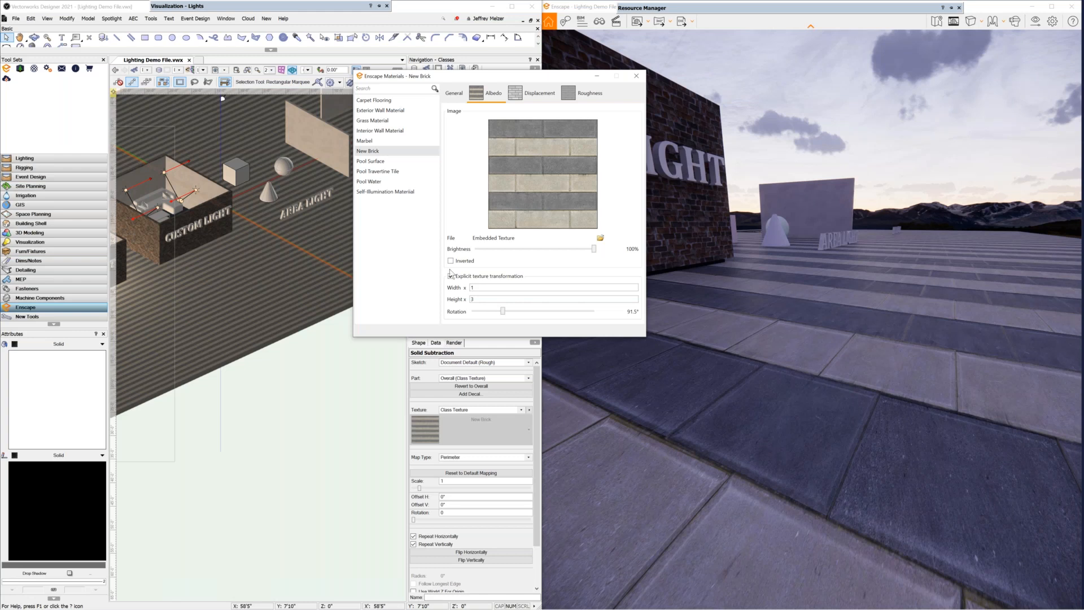
left_click_drag(502, 313, 465, 317)
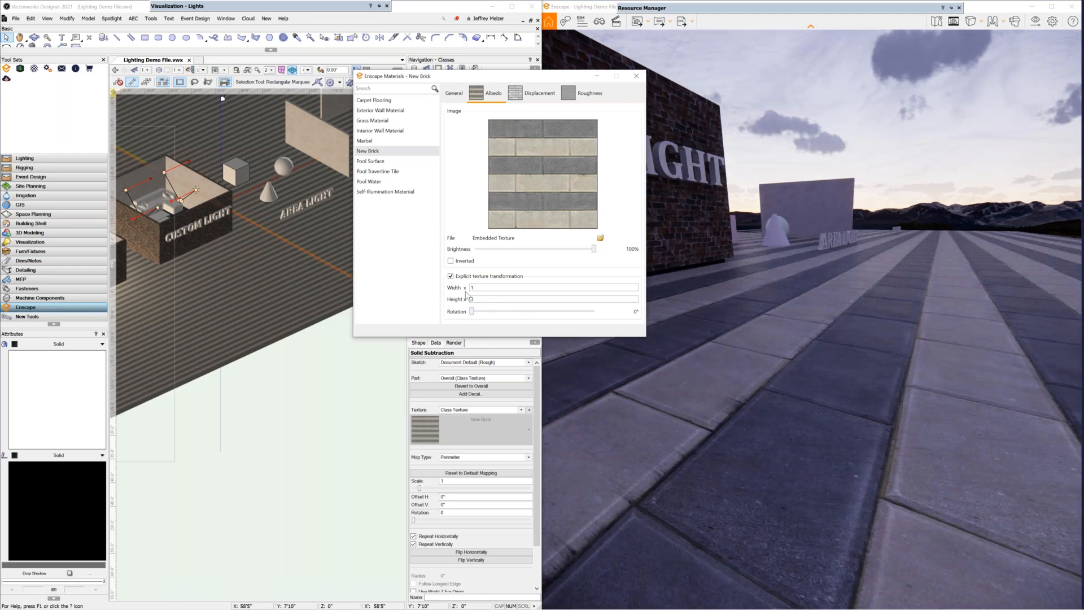
type("1")
key("Tab")
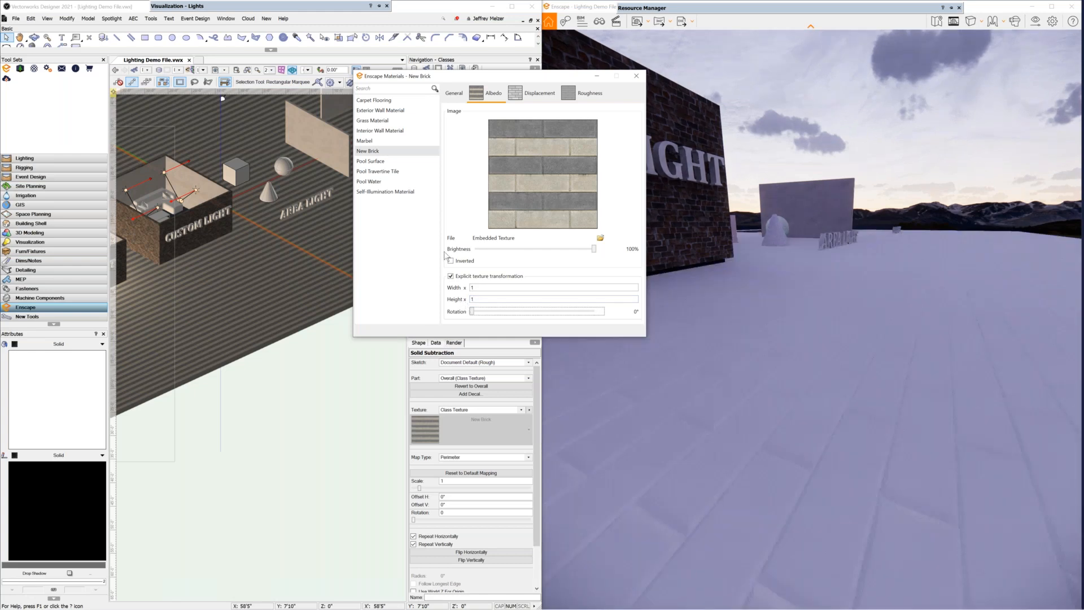
Give New Brick a light orange-tan tint color in its general settings and close the material editor.
left_click(392, 152)
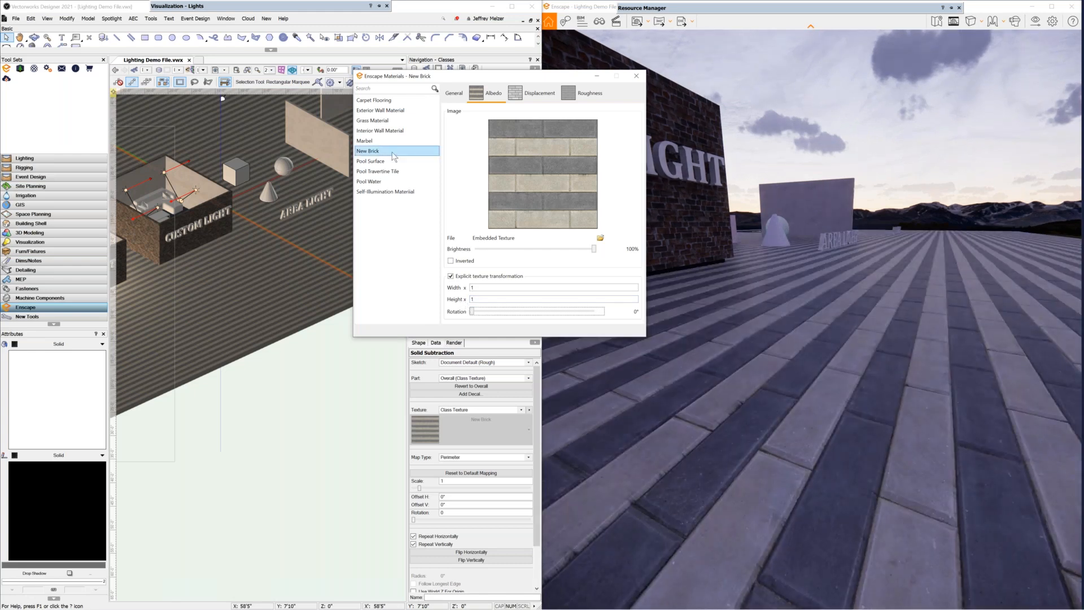
left_click(454, 93)
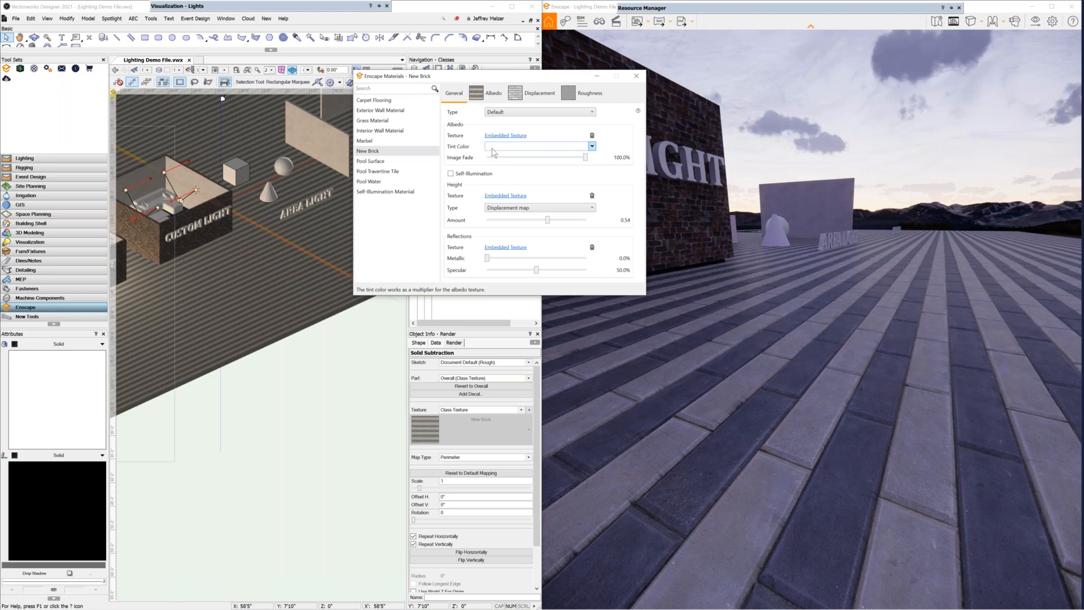
left_click(592, 147)
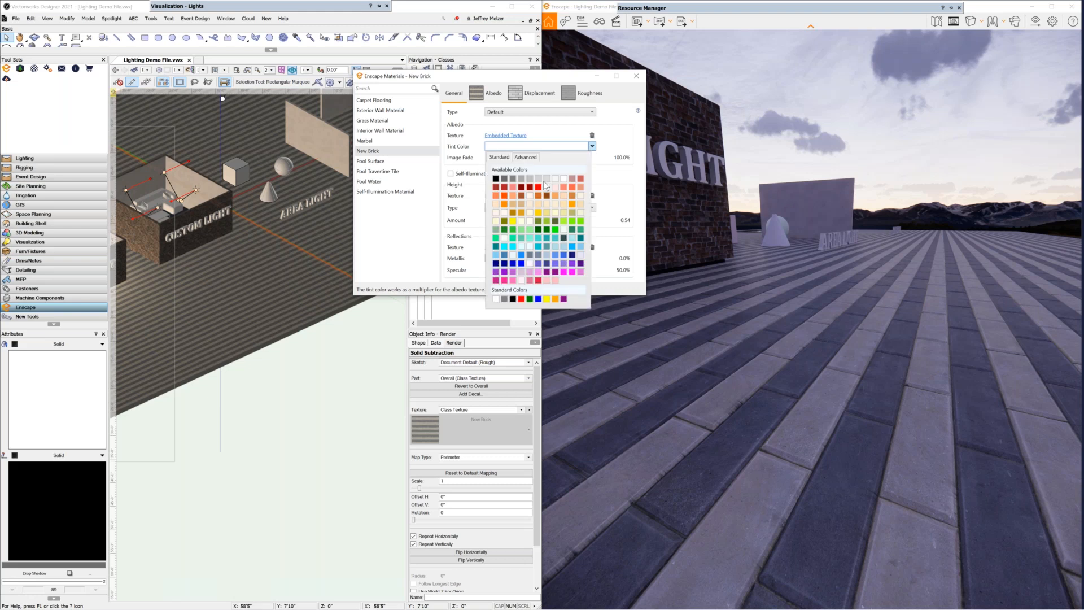
left_click(523, 207)
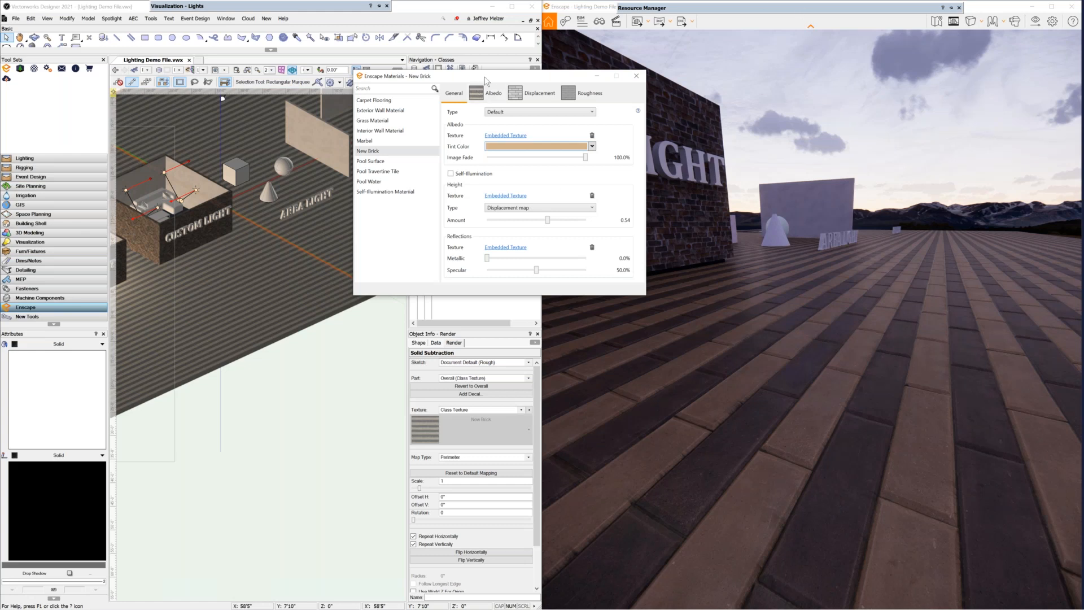
left_click(634, 80)
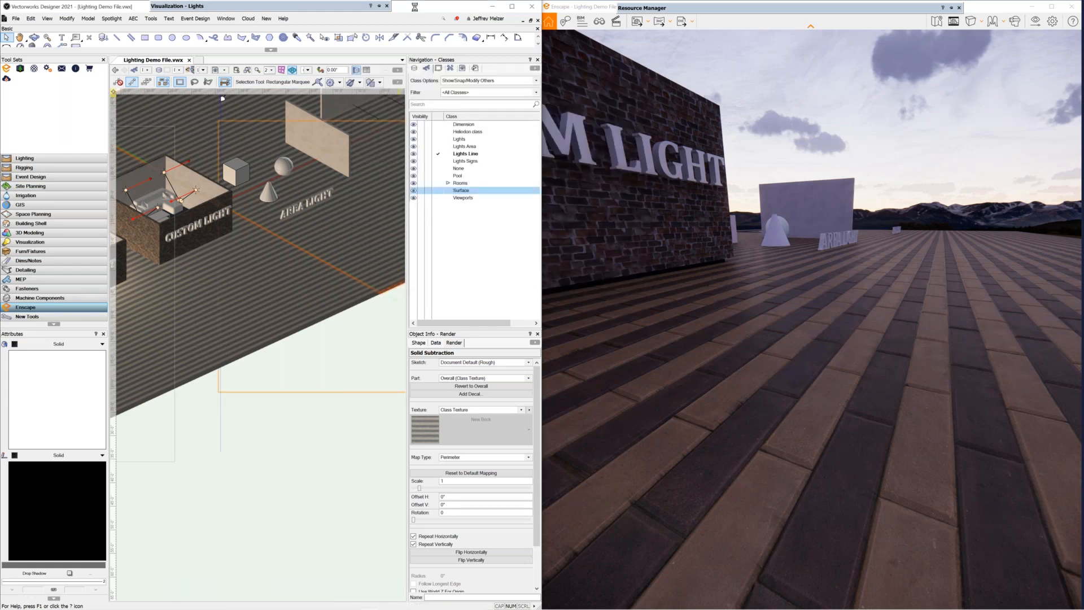
Select the ground extrude in front of the CUSTOM LIGHT building and replace its texture with Grass Material.
left_click(287, 337)
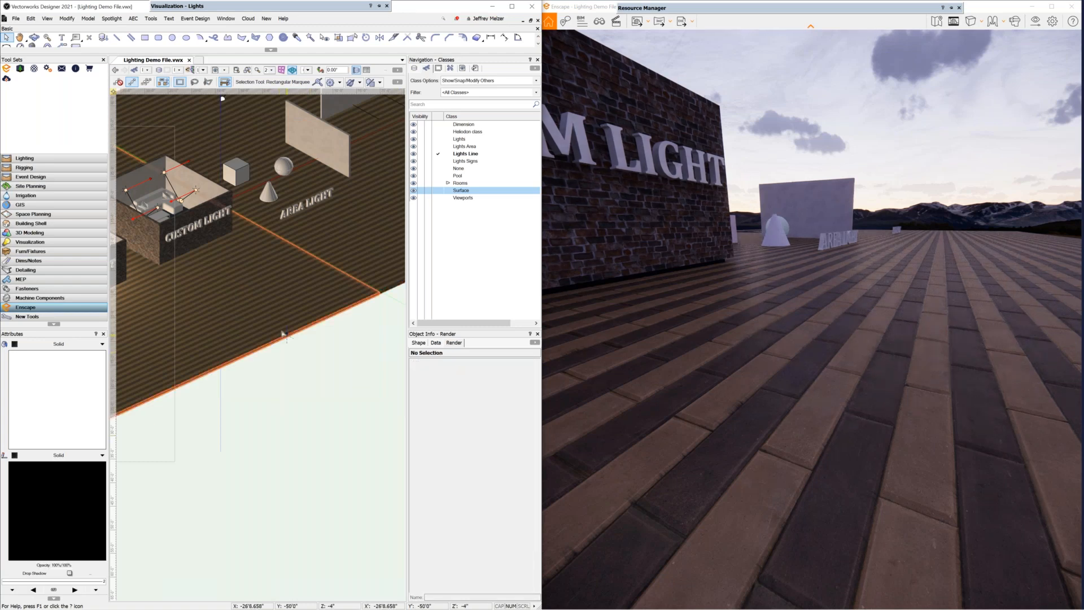
left_click(282, 333)
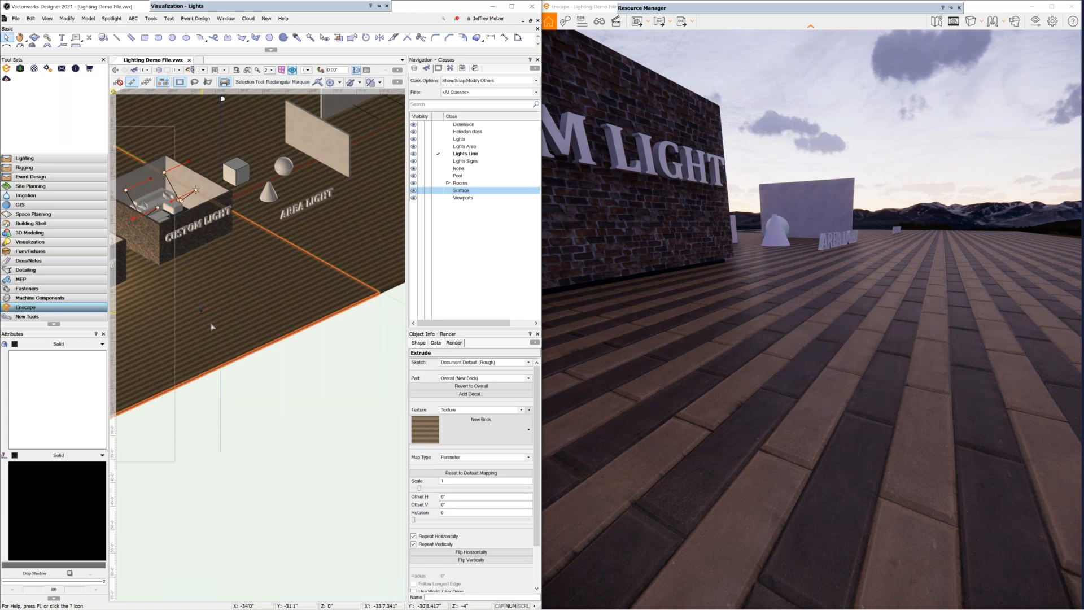
left_click(481, 429)
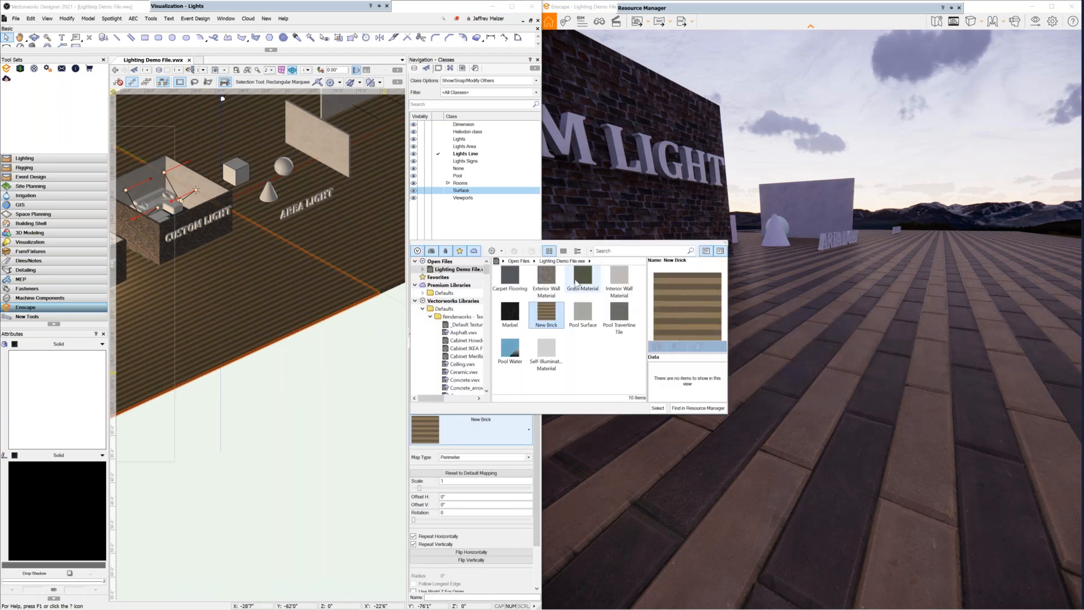
left_click(576, 283)
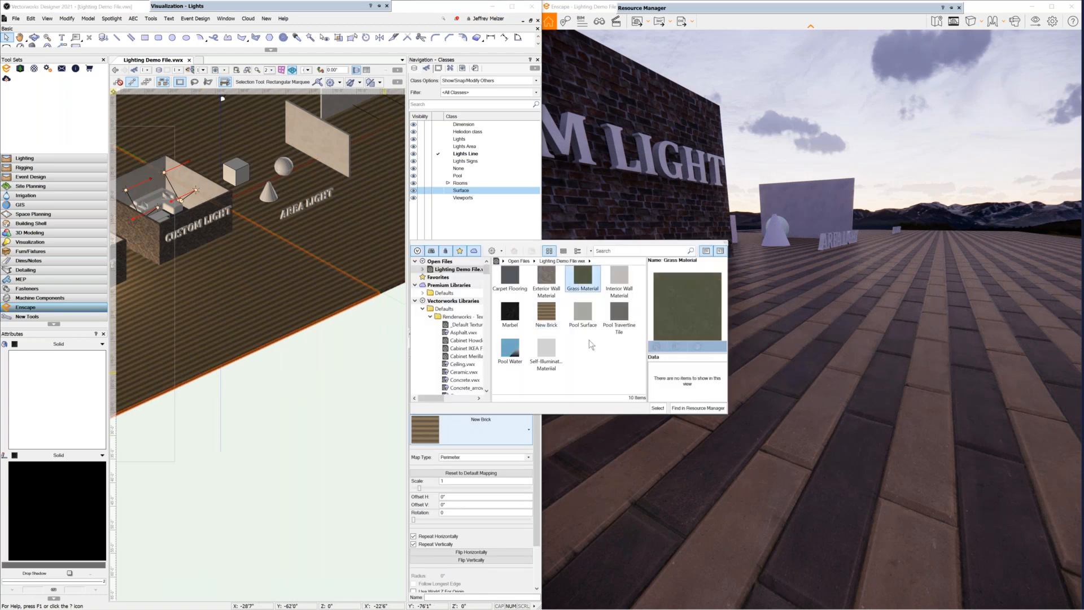
left_click(656, 408)
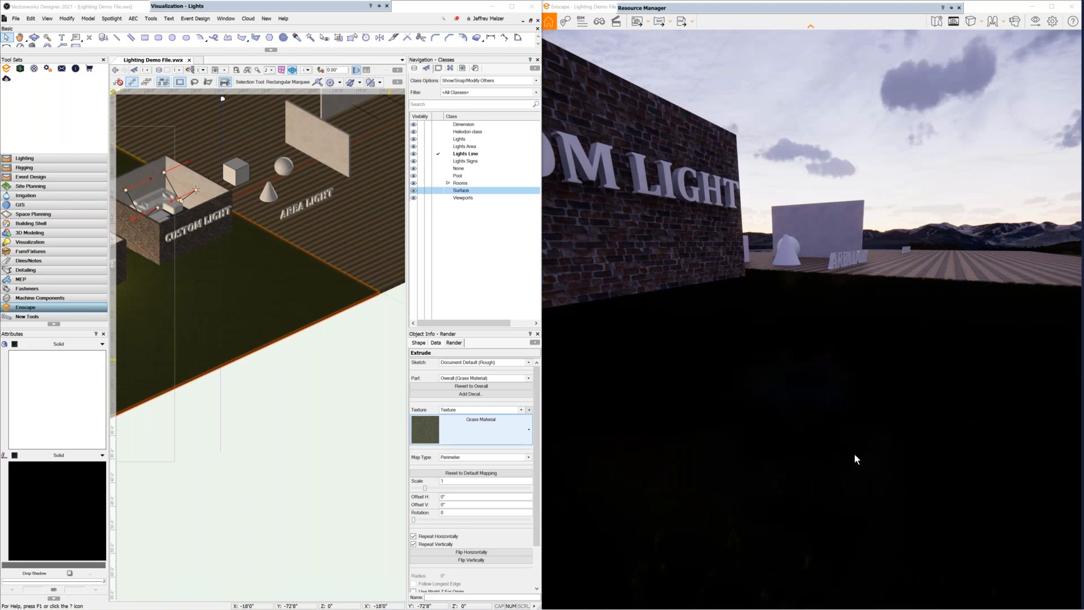
Shift the Enscape time of day to daylight and frame the grass in front of the CUSTOM LIGHT wall.
right_click_drag(855, 454, 920, 454, "shift")
left_click_drag(920, 454, 949, 433)
key("q")
right_click_drag(835, 339, 807, 348)
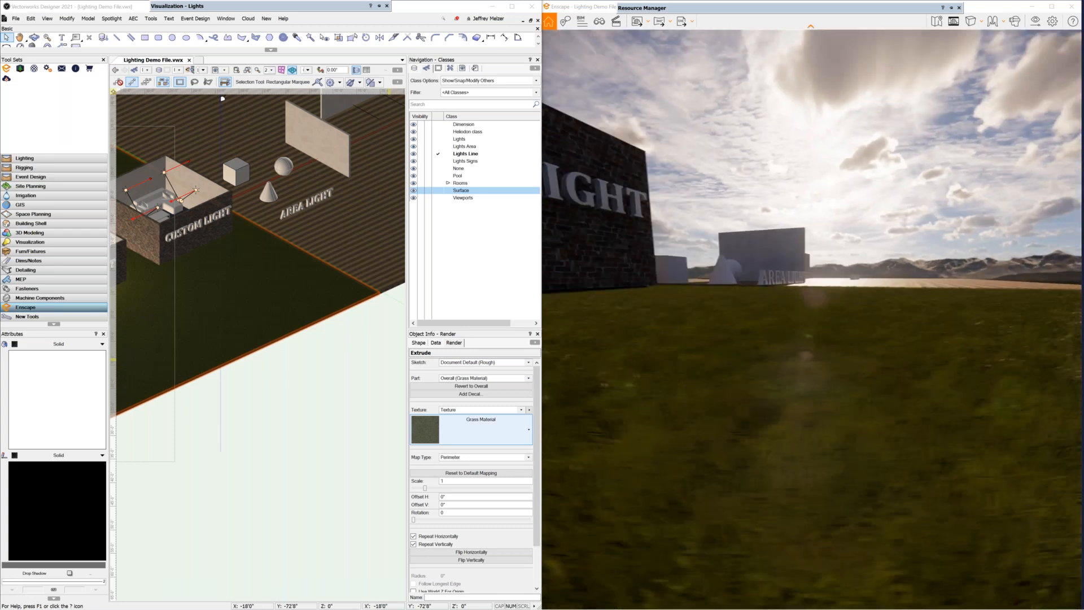
left_click_drag(836, 348, 790, 348)
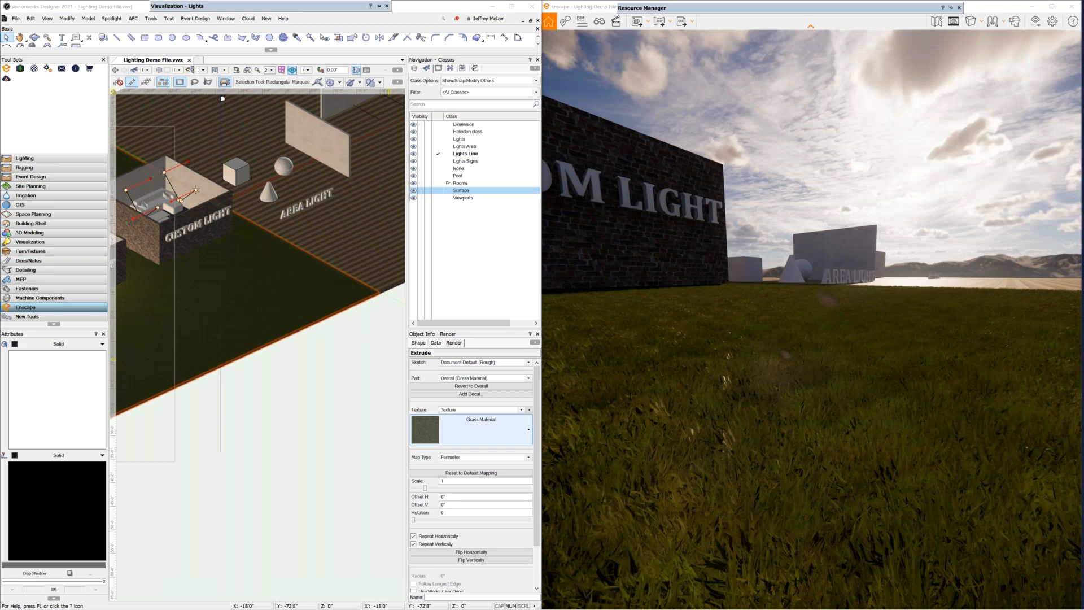
right_click_drag(813, 395, 773, 408)
left_click_drag(813, 367, 796, 381)
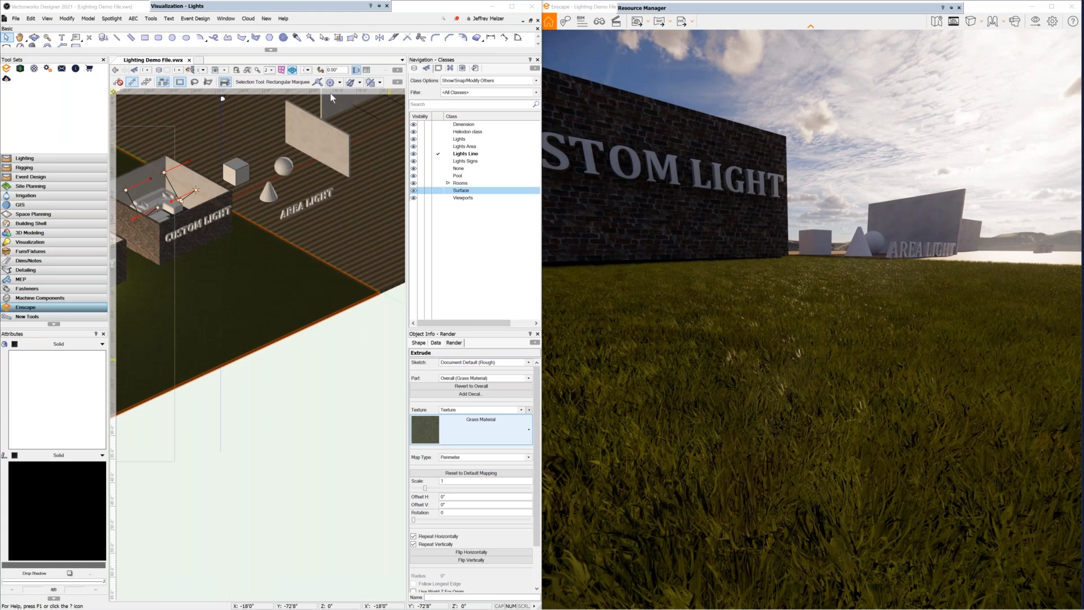
Open Grass Material in the Enscape material editor and set the grass height to 67.6% and height variation to 38.1%.
mouse_move(758, 12)
left_click(35, 70)
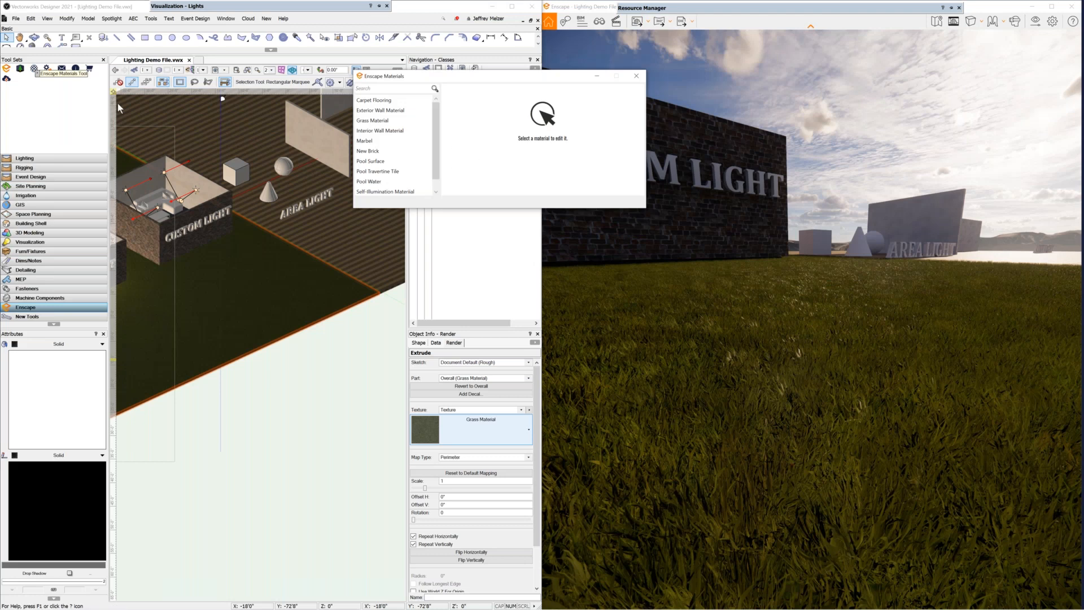
left_click(371, 120)
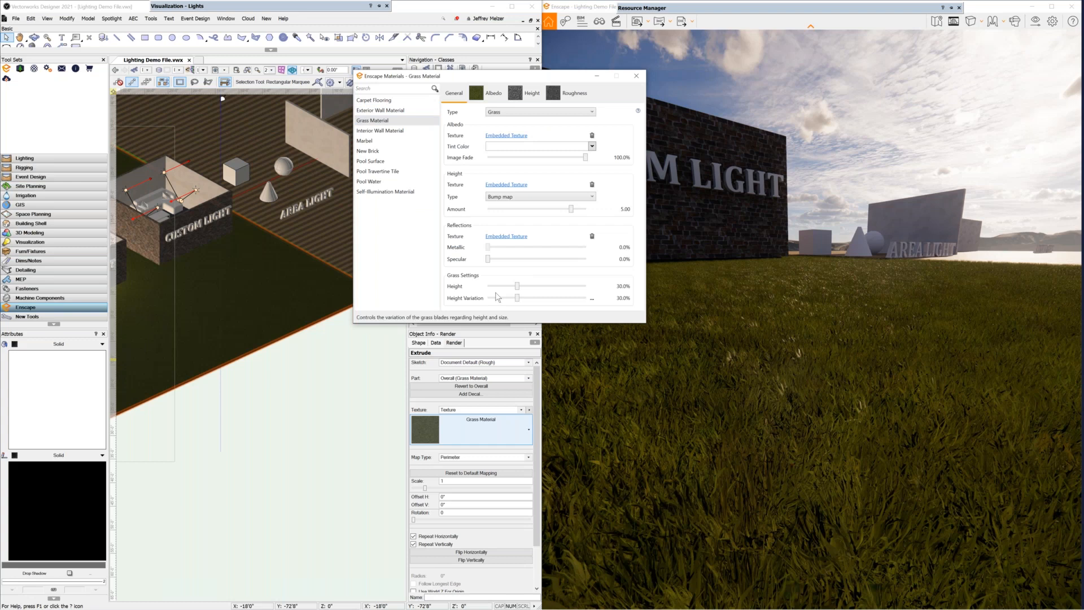
left_click(557, 287)
left_click_drag(562, 290, 601, 292)
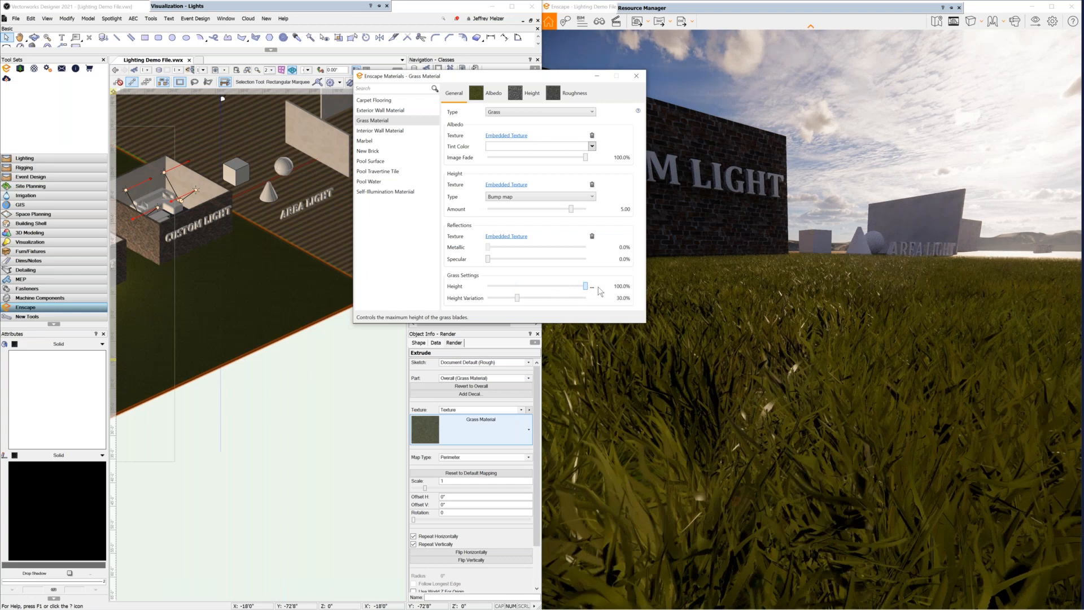
mouse_move(597, 291)
left_mouse_down()
mouse_move(526, 300)
mouse_move(586, 301)
left_mouse_up()
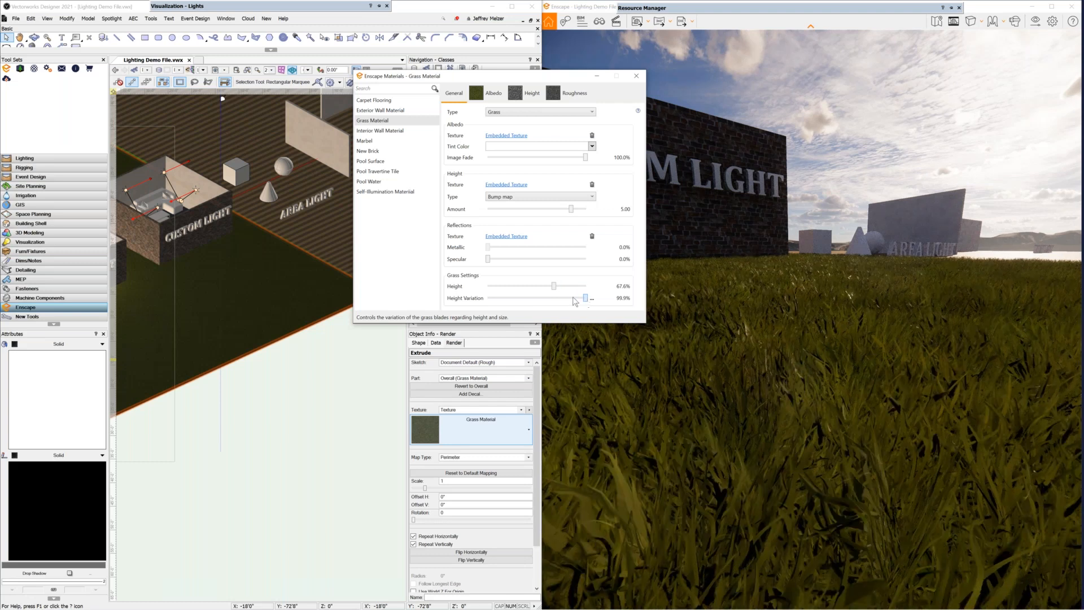
left_click_drag(575, 301, 524, 299)
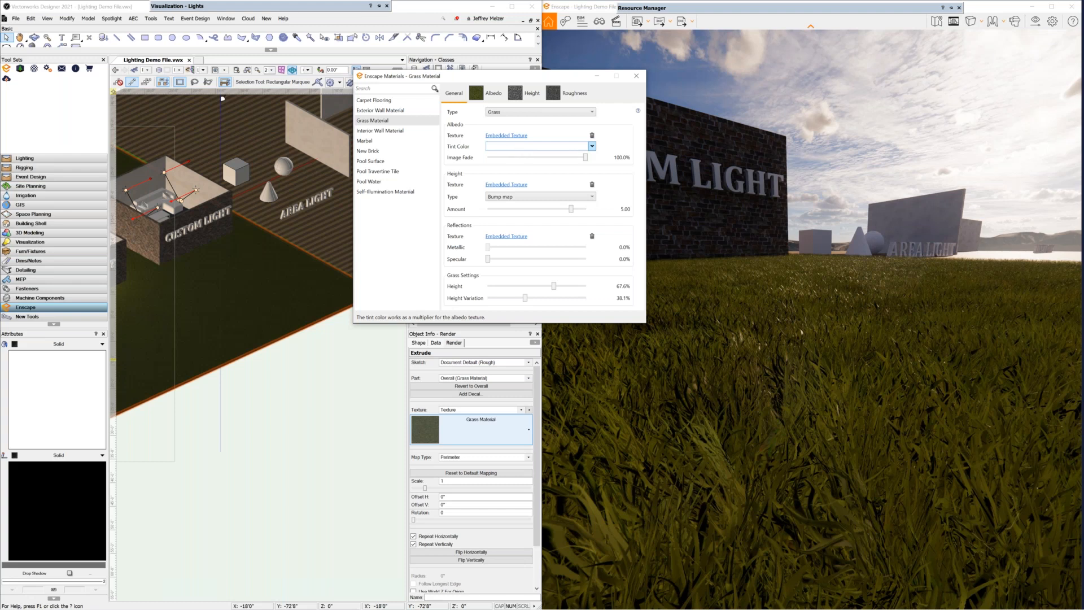
Fly through the Enscape scene from the grass to the pool and examine its water surface and steps from several angles.
left_click_drag(521, 78, 499, 77)
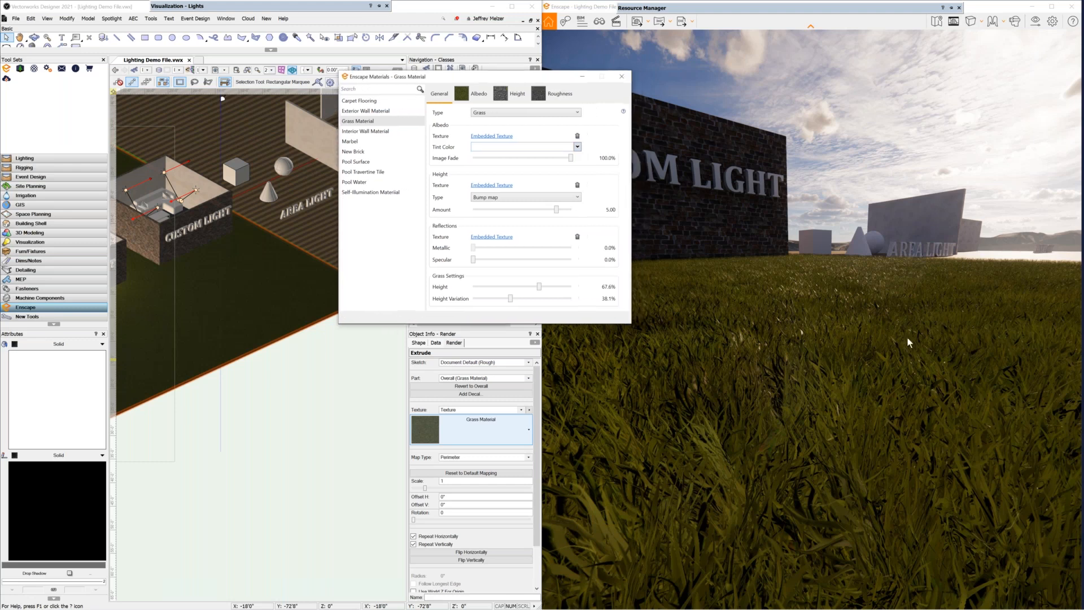
left_click(908, 339)
left_click_drag(907, 339, 876, 189)
key("w")
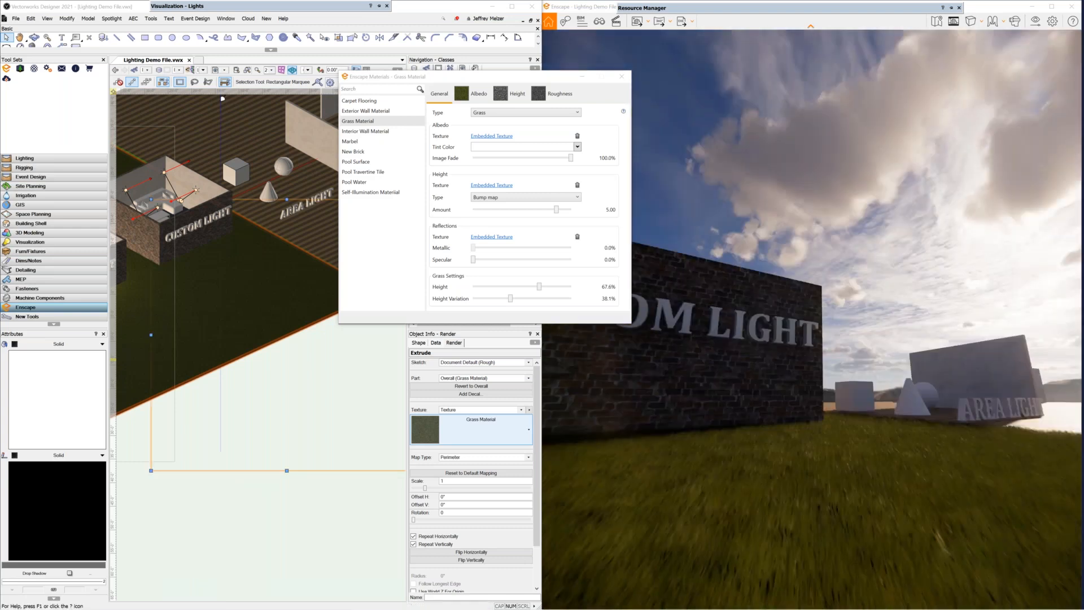
key("w")
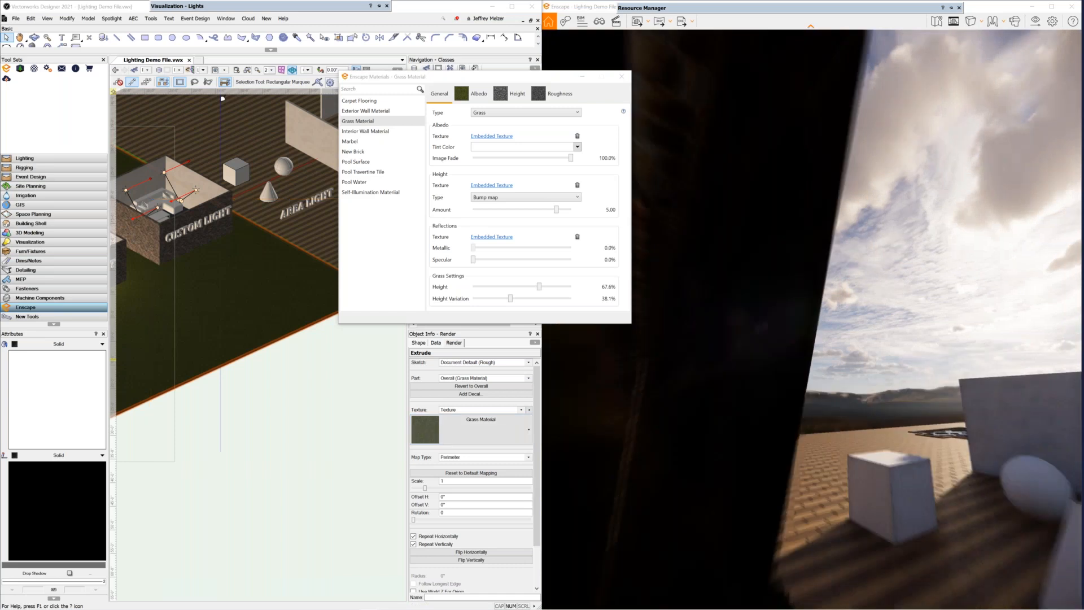
key("w")
key("w")
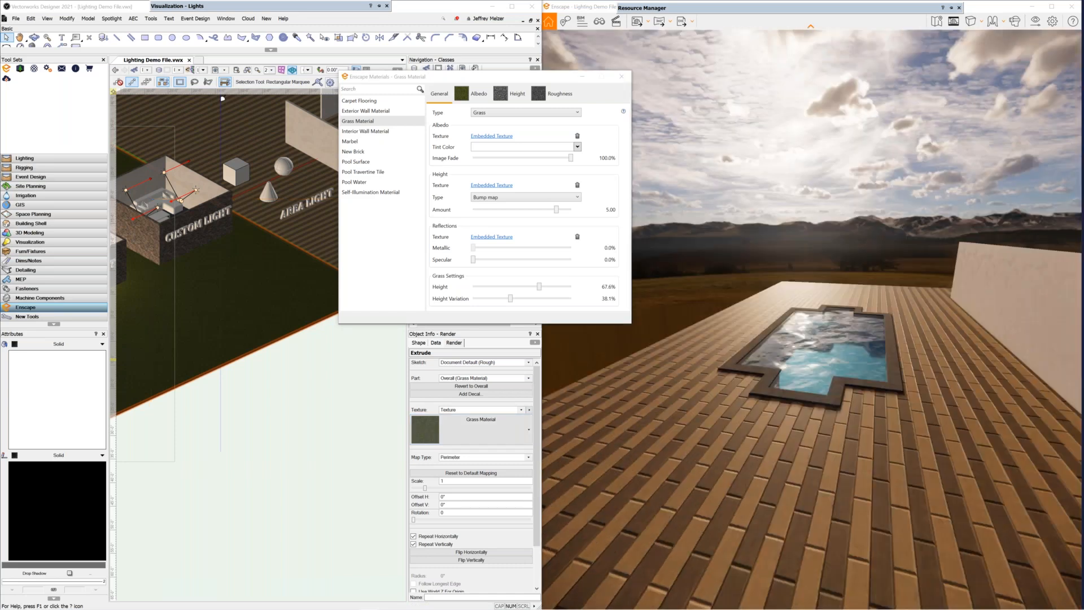
key("w")
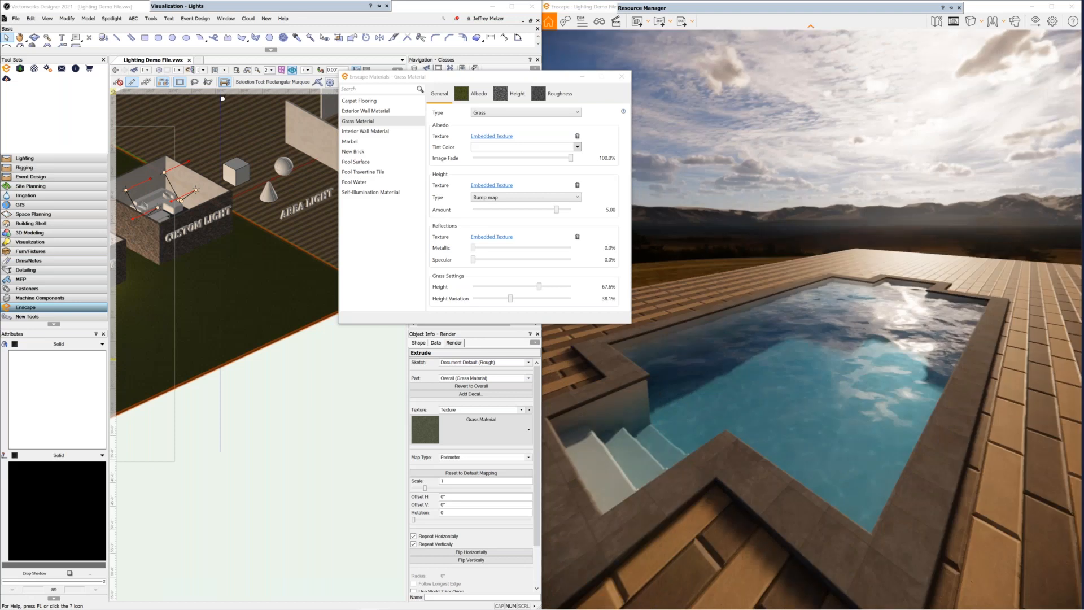
left_click_drag(812, 320, 823, 314)
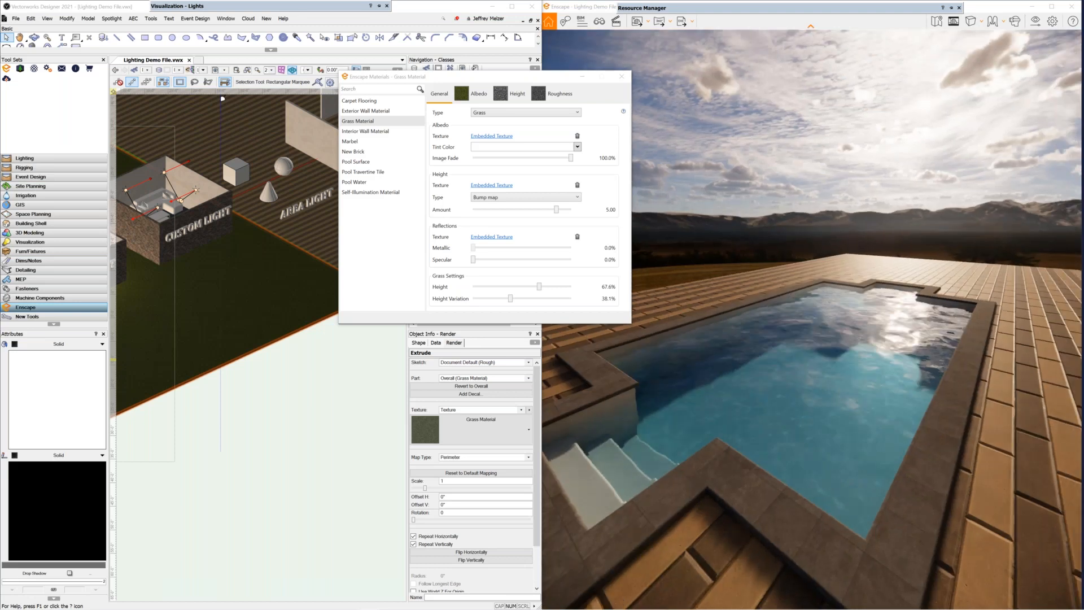
left_click_drag(812, 320, 864, 316)
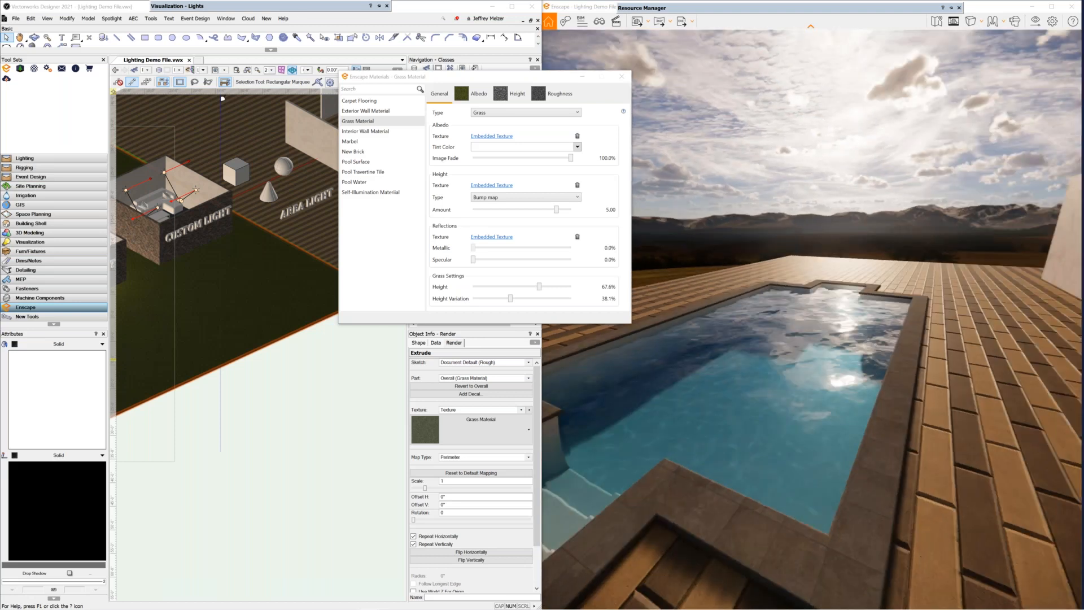
right_click_drag(812, 320, 887, 311)
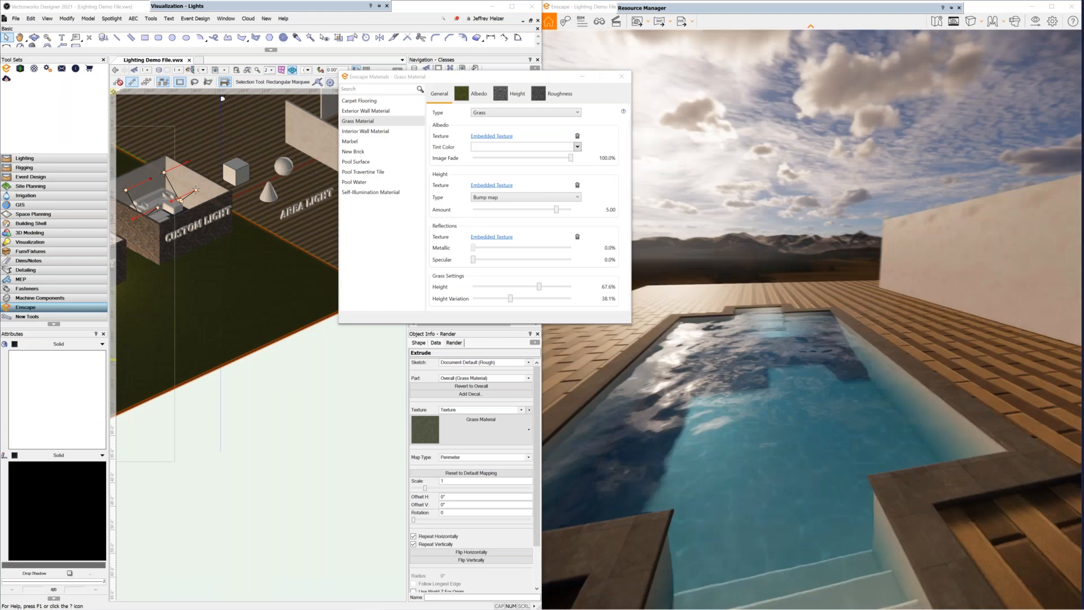
right_click_drag(812, 319, 887, 317)
right_click_drag(812, 320, 785, 323)
left_click_drag(812, 320, 844, 326)
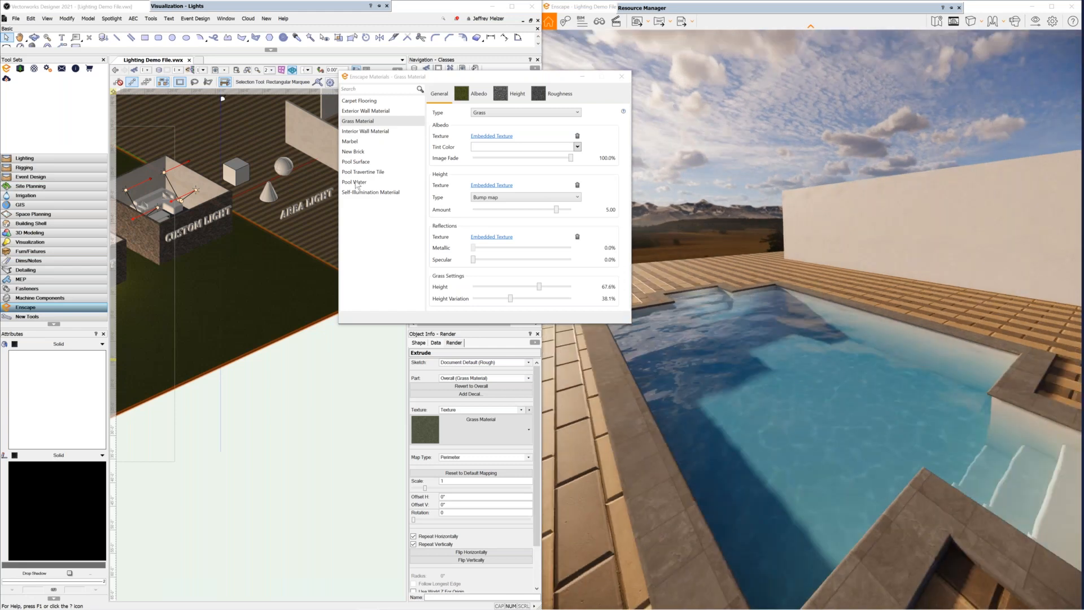
Open Pool Water in the Enscape material editor, review the available material types and keep Water.
left_click(356, 183)
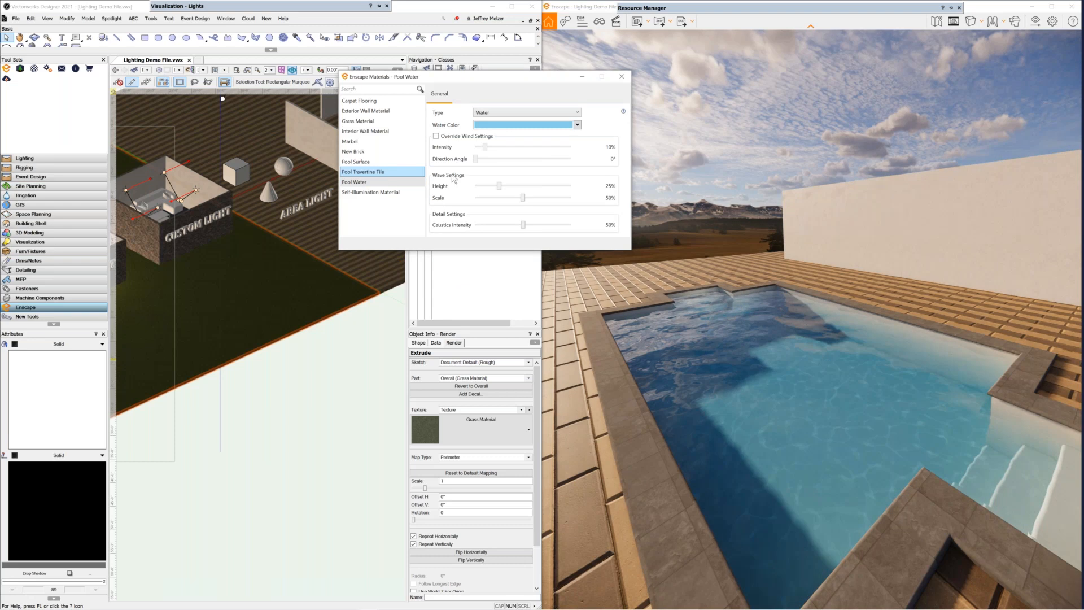
left_click(506, 116)
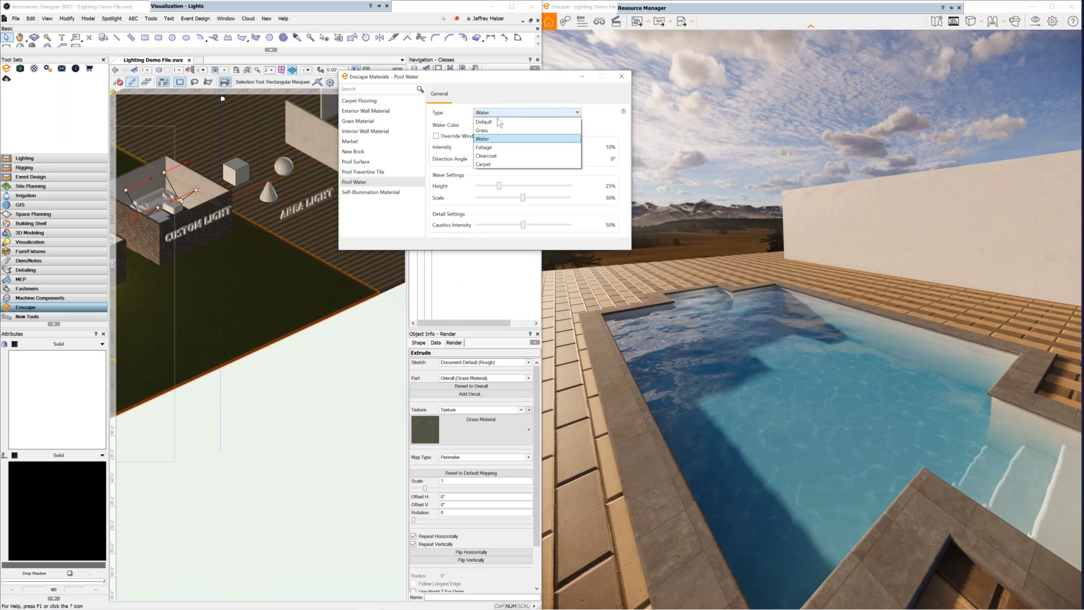
left_click(495, 140)
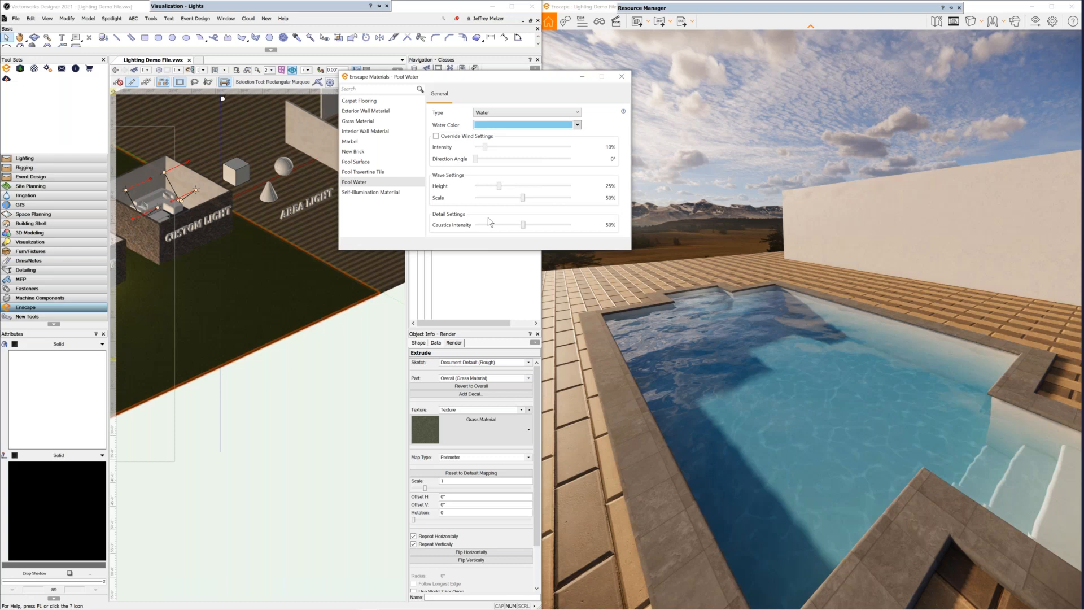
Override Pool Water's wind settings, set the wind intensity to 0% and inspect the pool surface.
left_click(436, 137)
left_click_drag(485, 147, 471, 152)
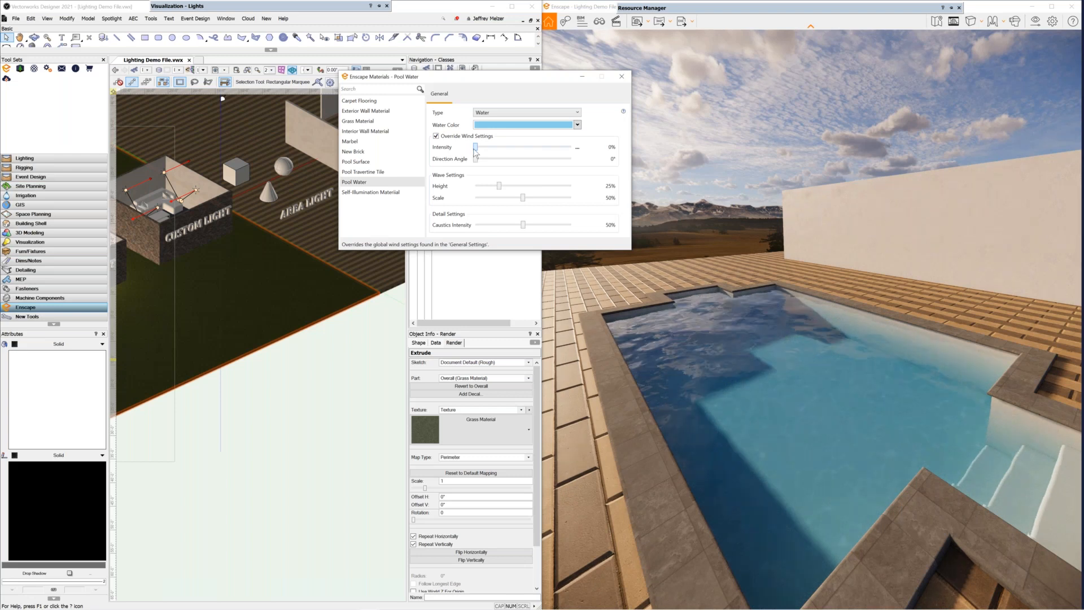
left_click(734, 350)
left_click_drag(735, 350, 769, 361)
Set Pool Water's wind intensity to 9%, turn off its wind override and close the material editor.
left_click_drag(476, 147, 487, 155)
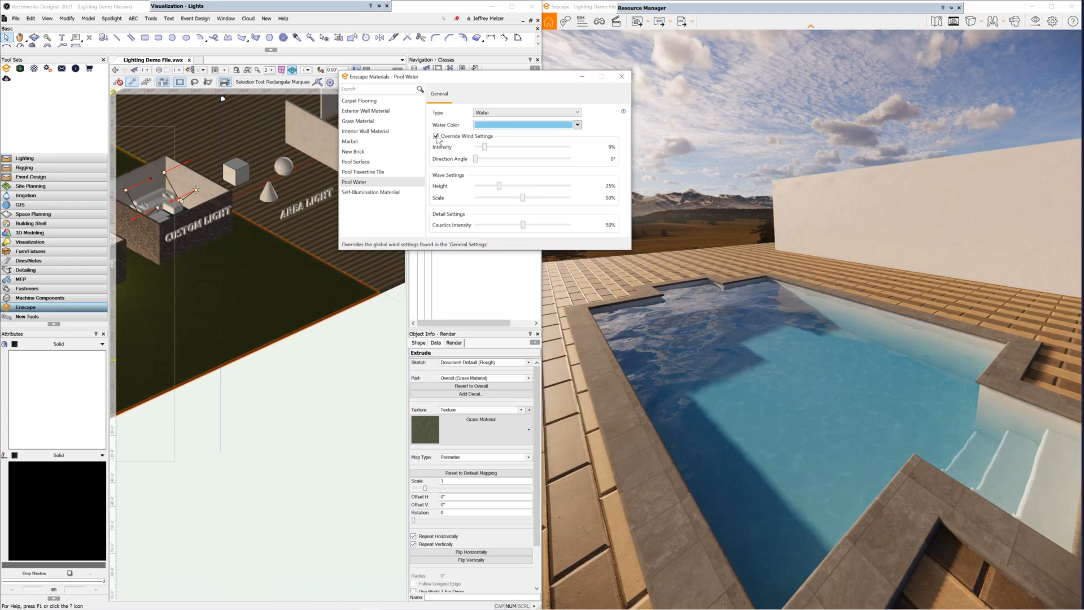
left_click(436, 136)
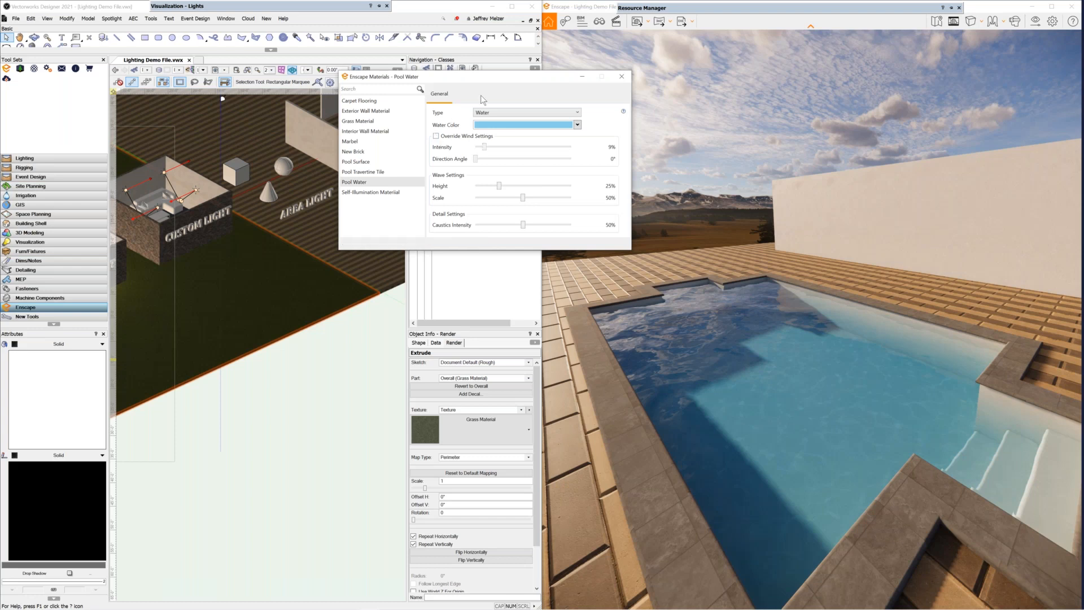
left_click(622, 78)
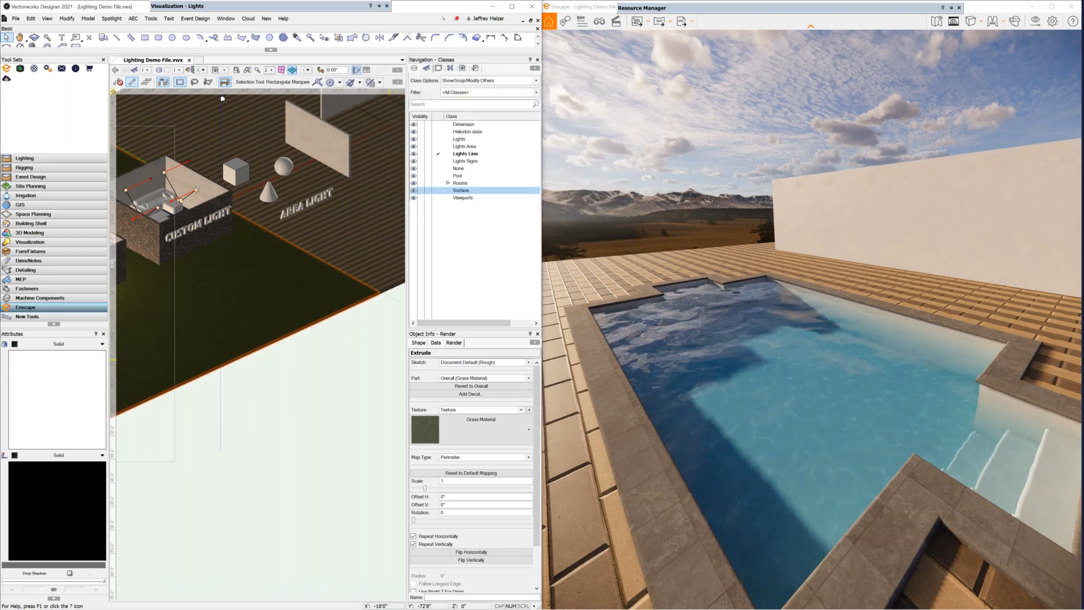
Fly the Enscape view back from the pool and face the AREA LIGHT objects and the LINE LIGHT wall.
key("d")
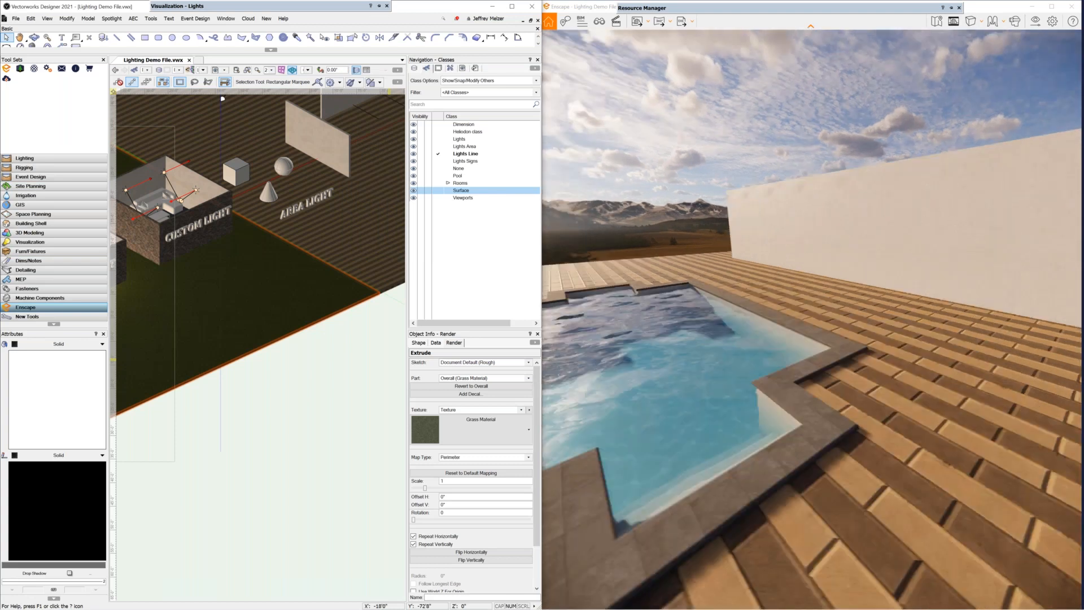
key("d")
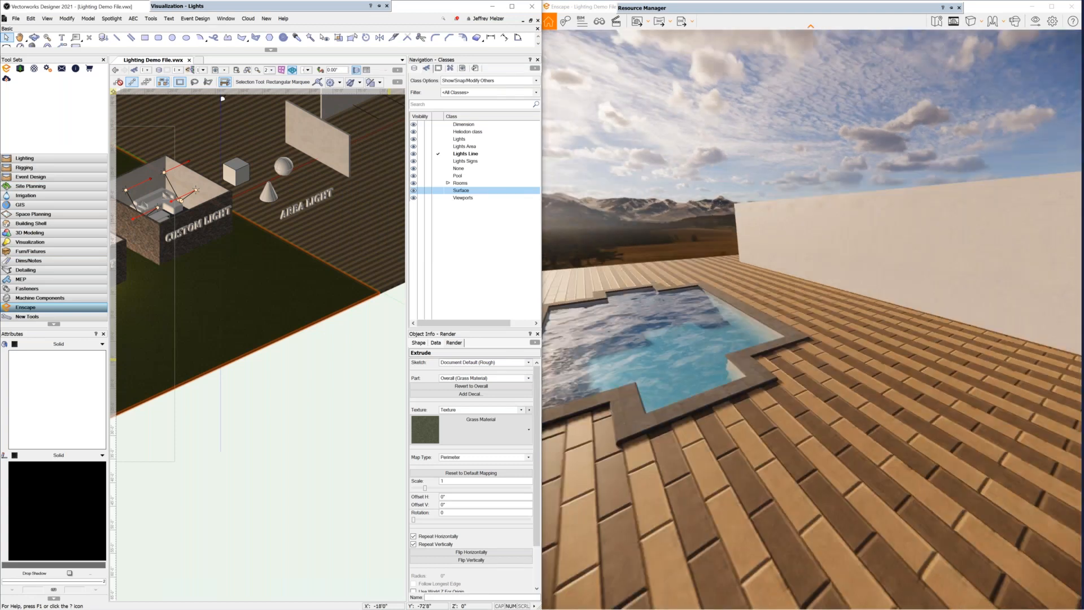
key("s")
key("s")
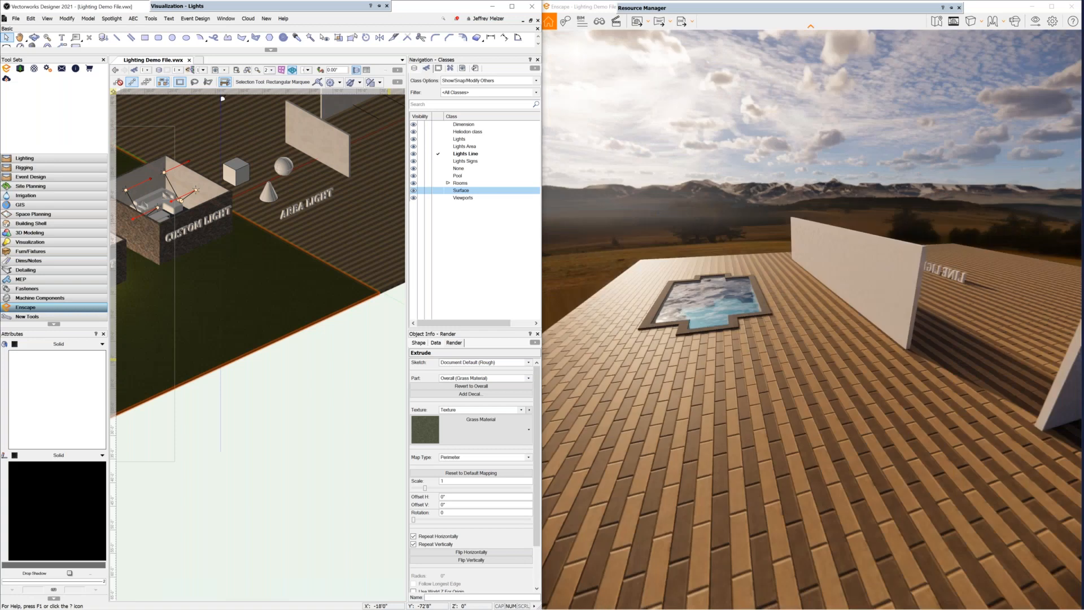
key("s")
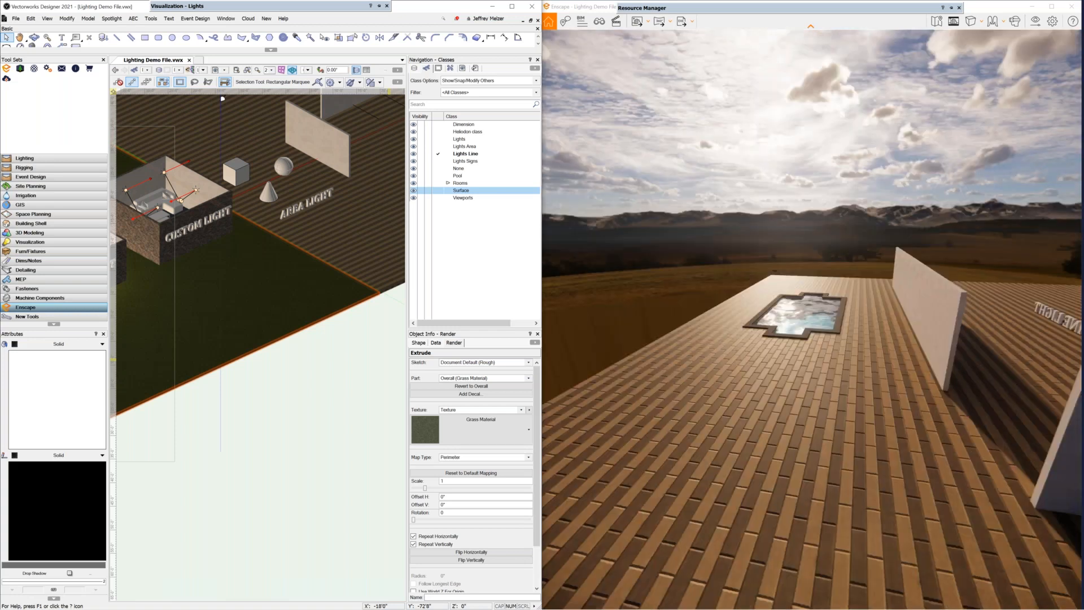
key("d")
right_click_drag(812, 319, 703, 314)
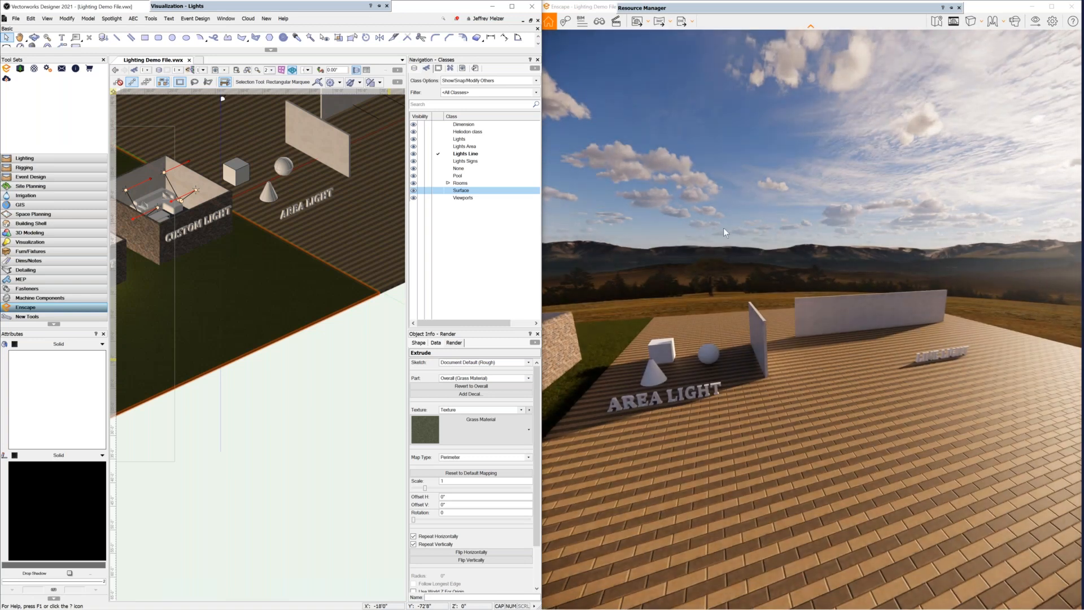
Advance the Enscape time of day from morning through midday and sunset to full night.
key("u")
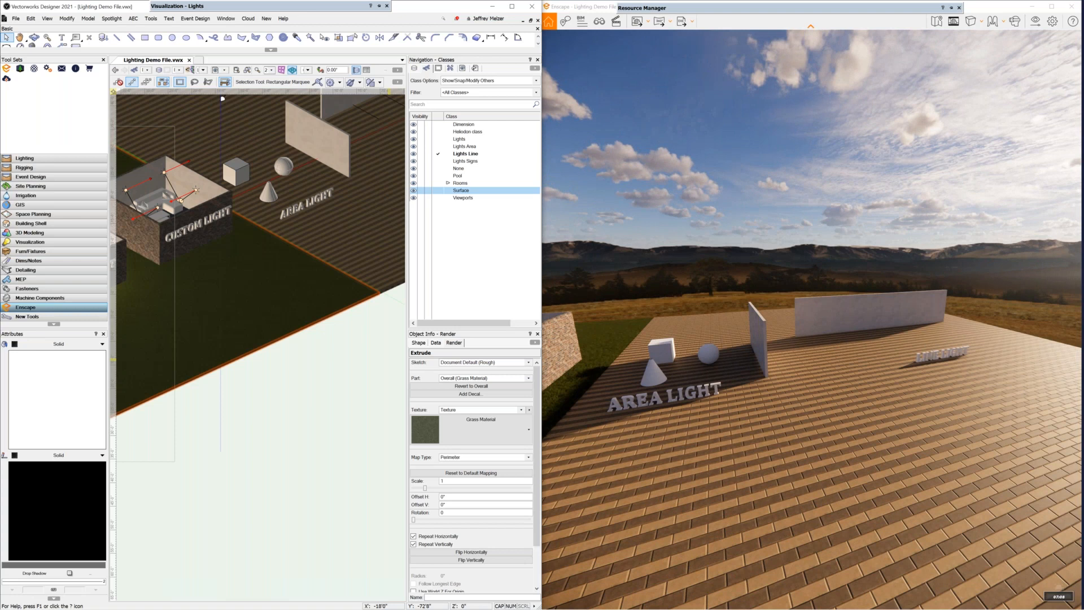
key("i")
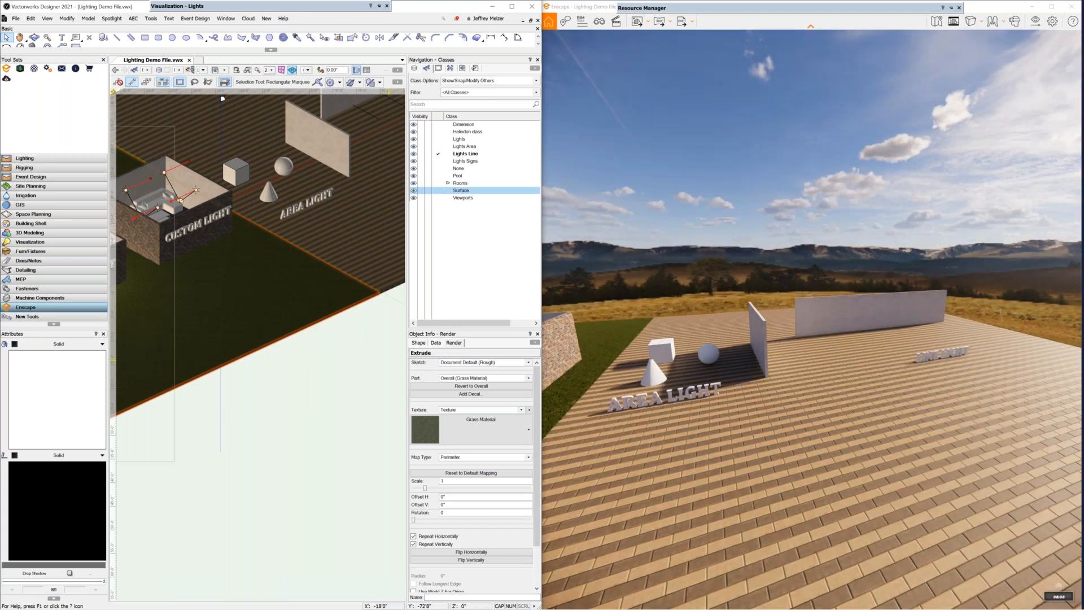
key("i")
key("i")
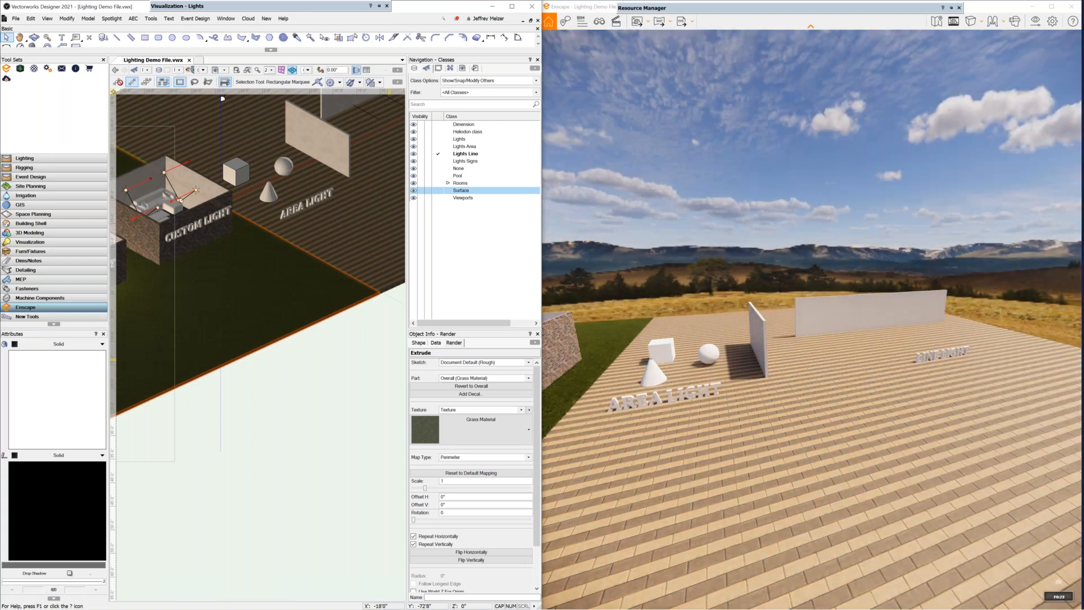
key("i")
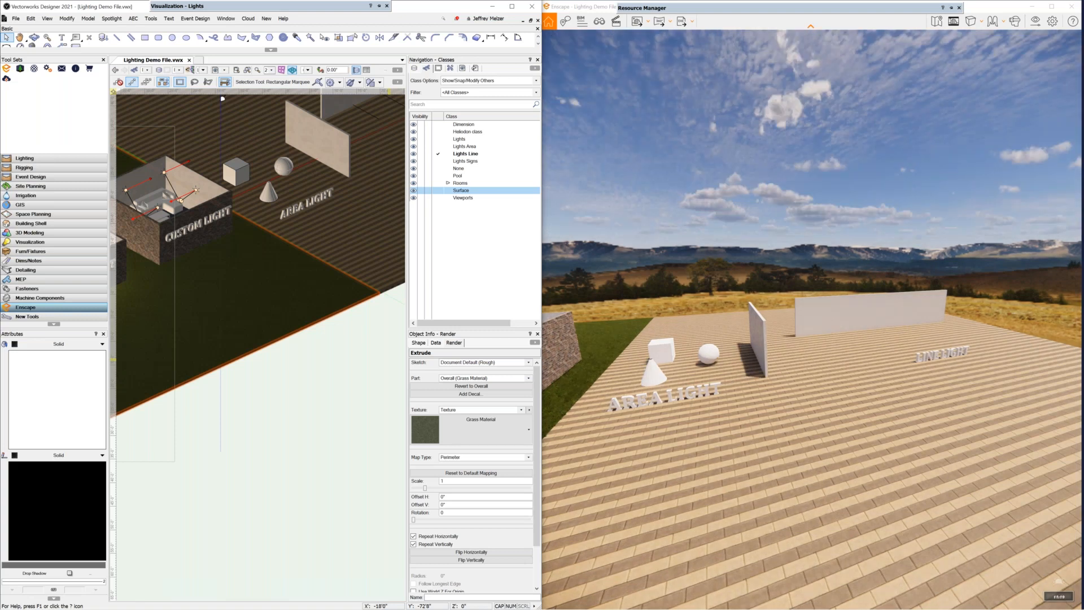
key("i")
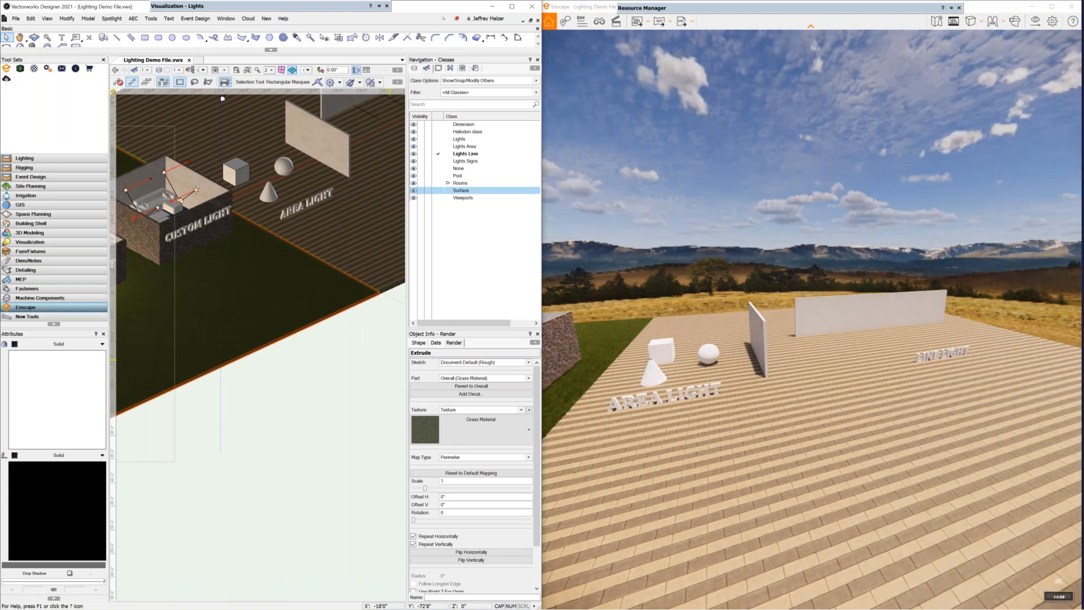
key("i")
key("i")
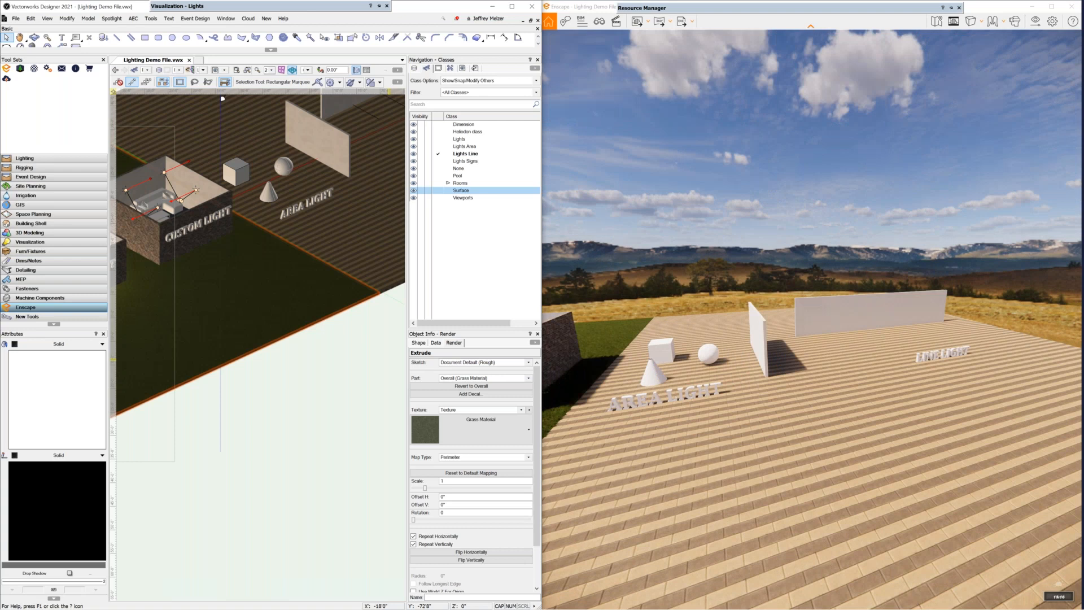
key("i")
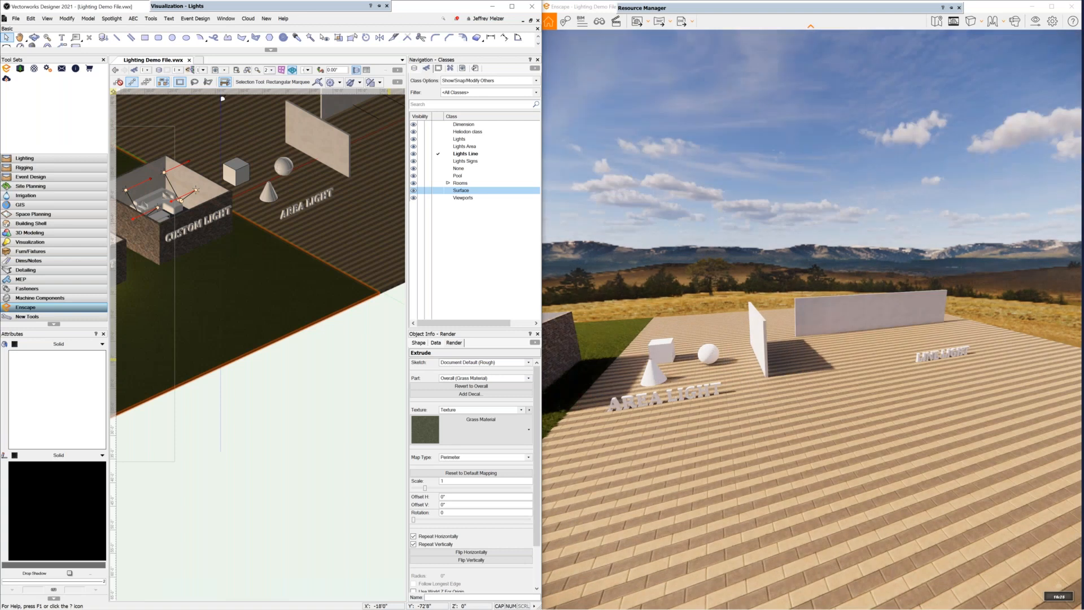
key("i")
key("i")
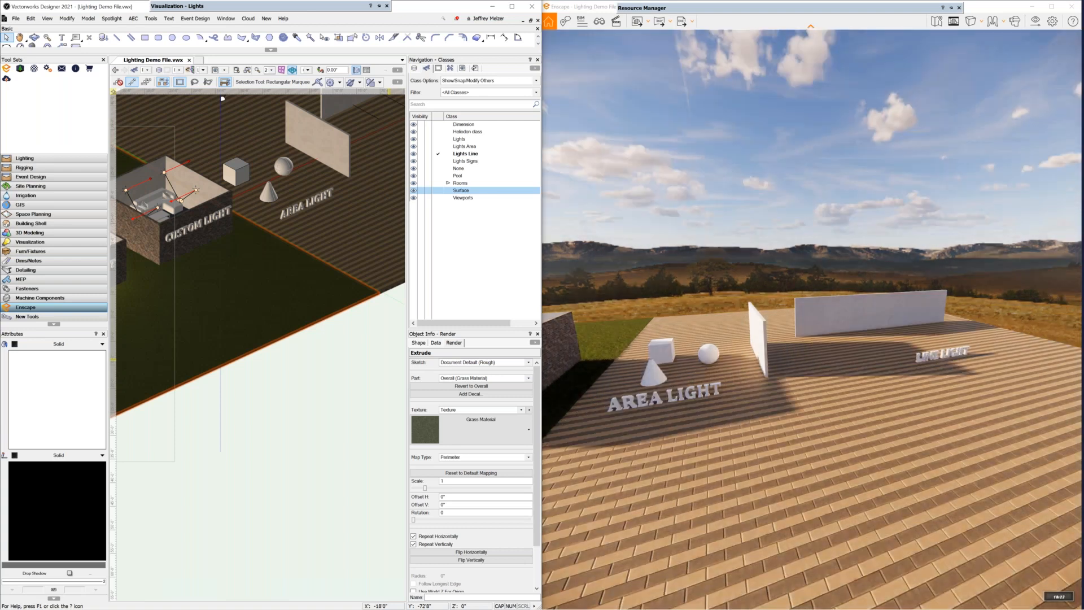
key("i")
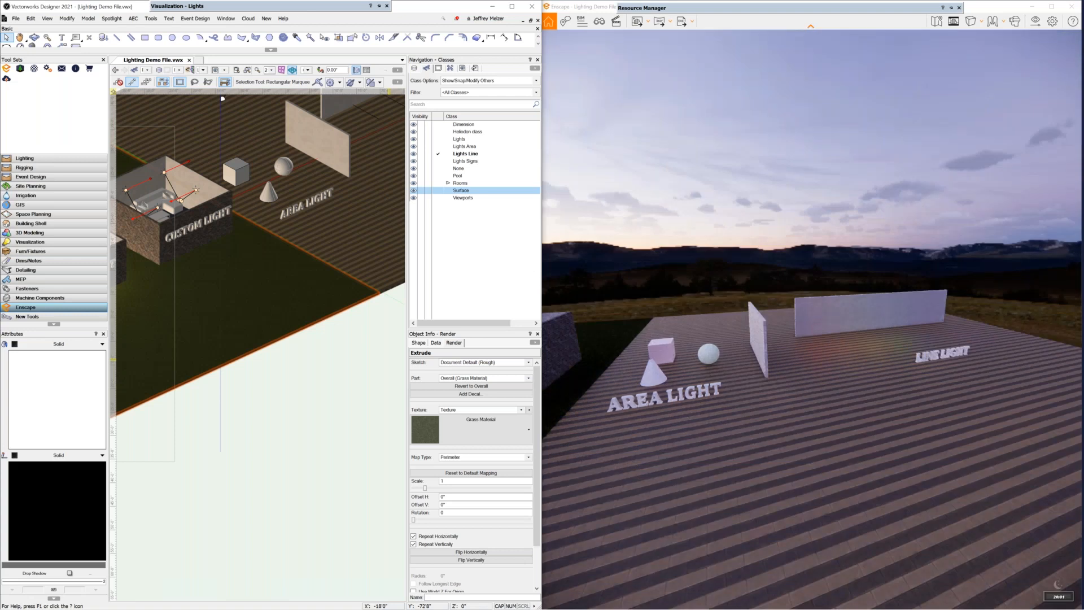
key("i")
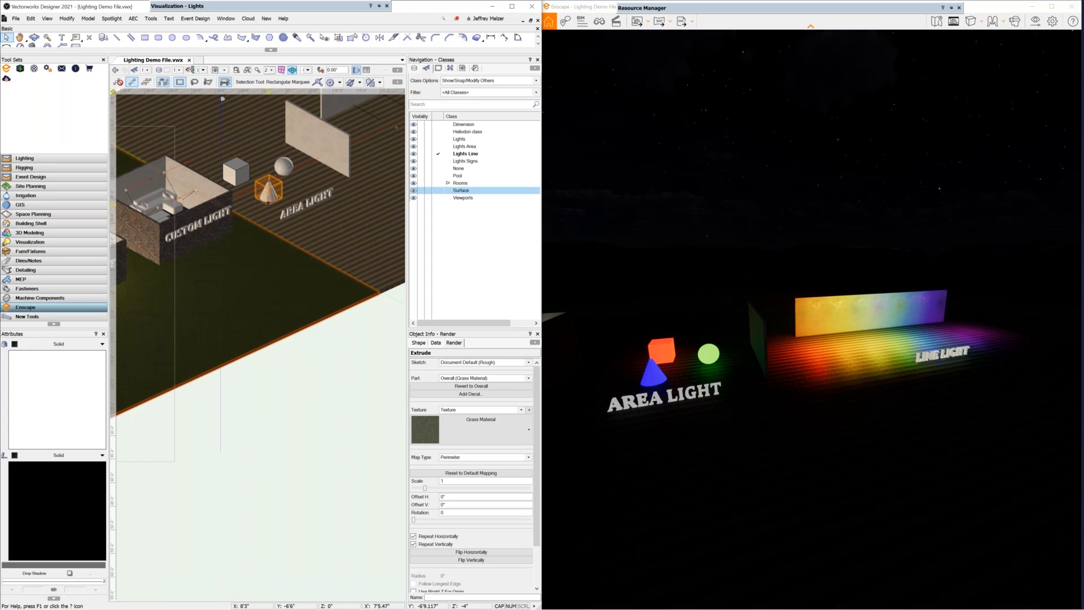
Select the heliodon in the Vectorworks model and set its time to 7:00 AM, with the Visualization tool set displayed.
scroll(269, 188, "down", 4)
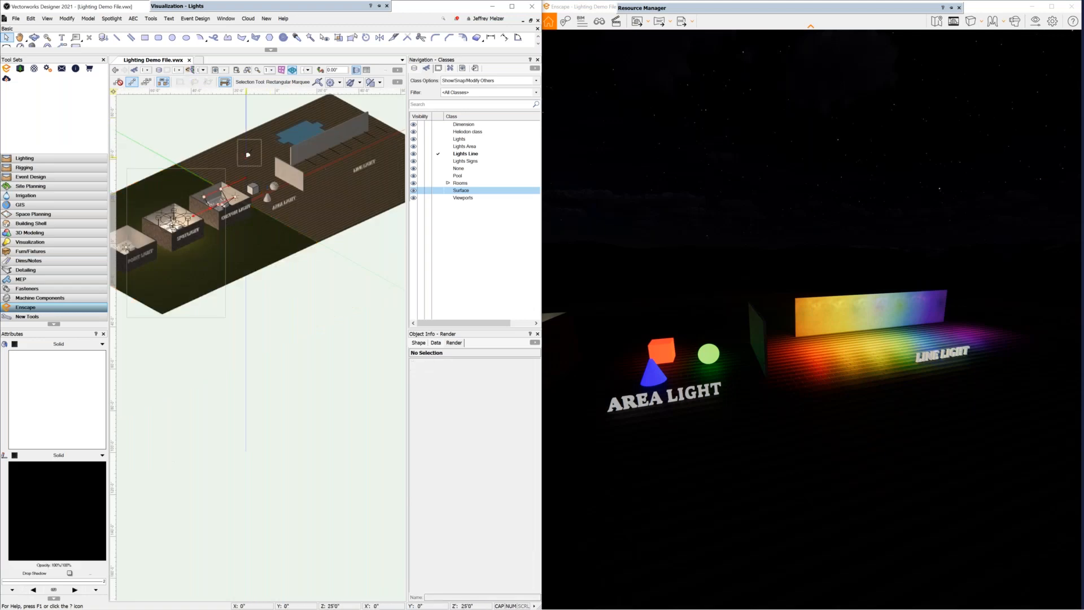
left_click(247, 154)
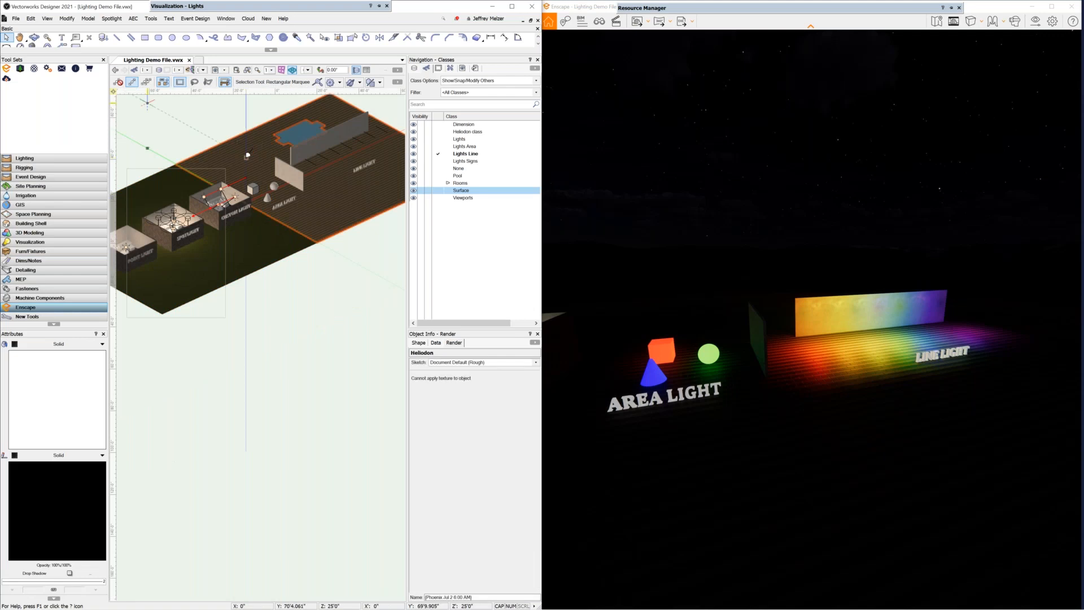
left_click(418, 343)
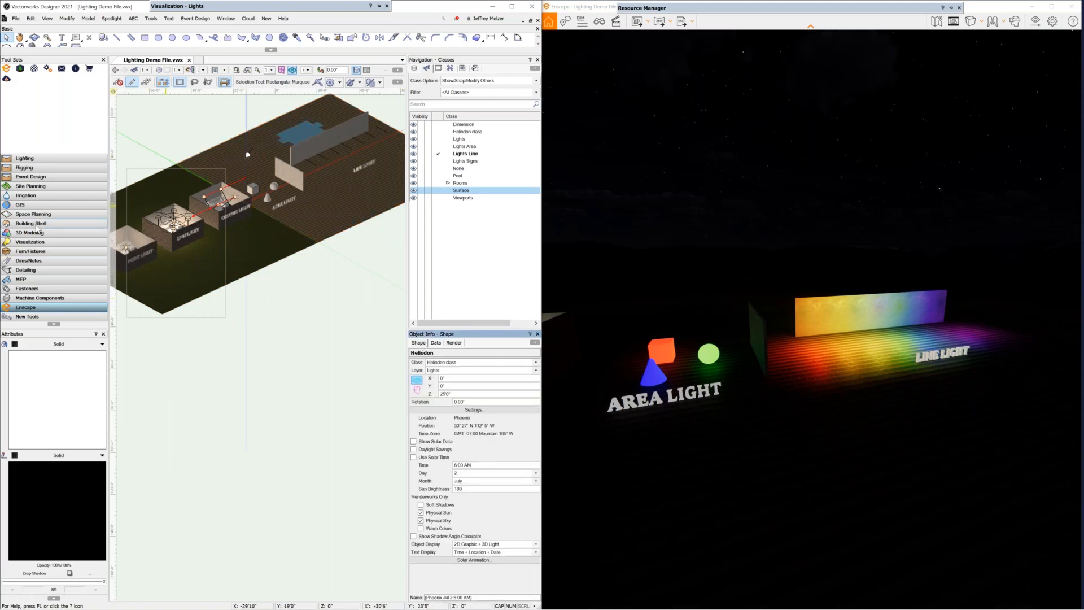
left_click(42, 243)
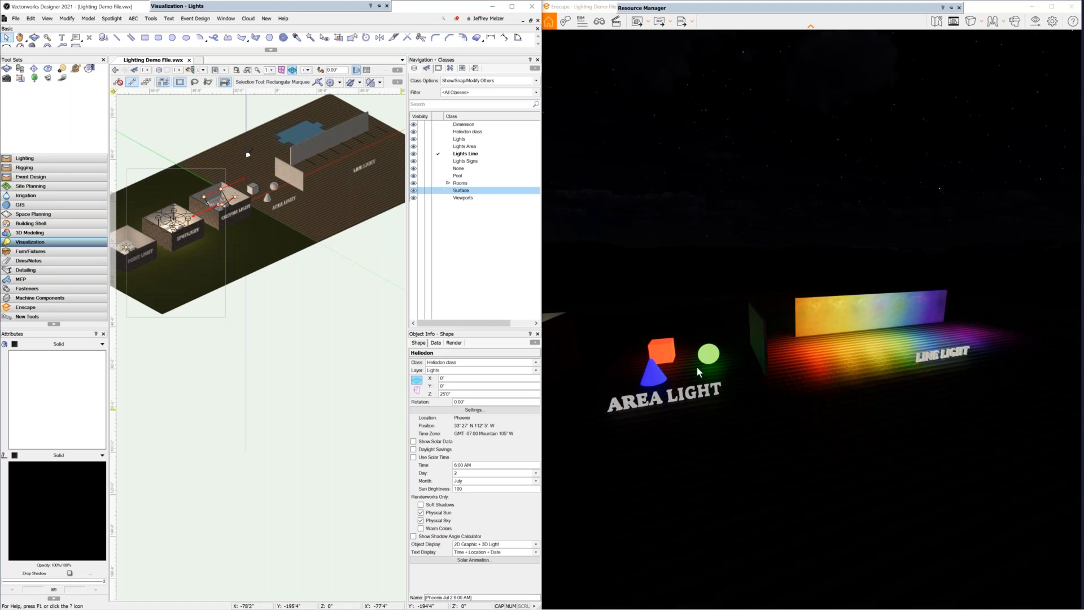
left_click(479, 466)
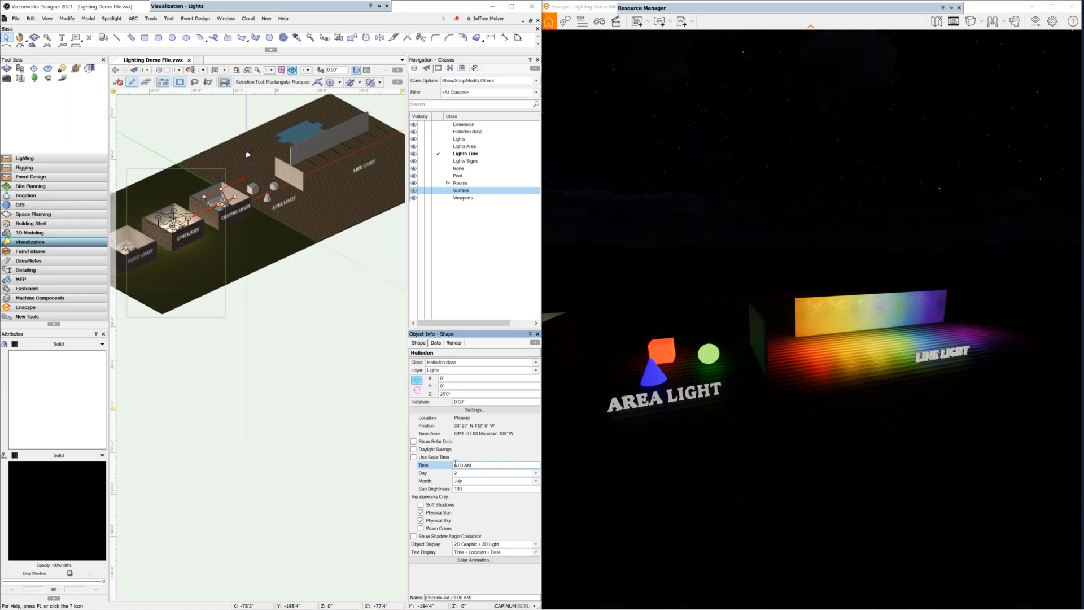
key("BackSpace")
type("7")
key("Return")
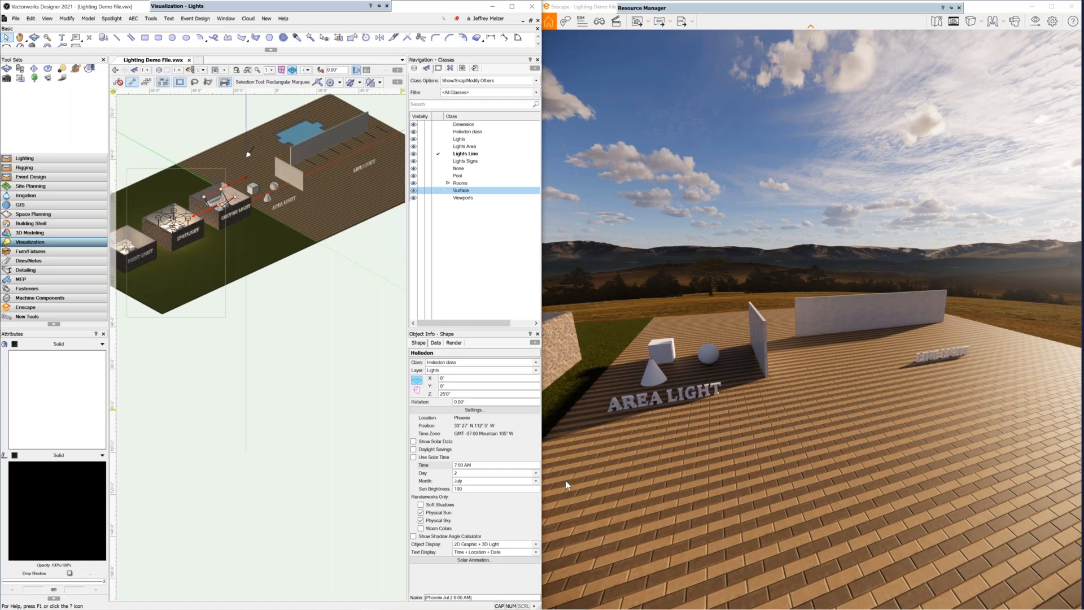
key("Caps_Lock")
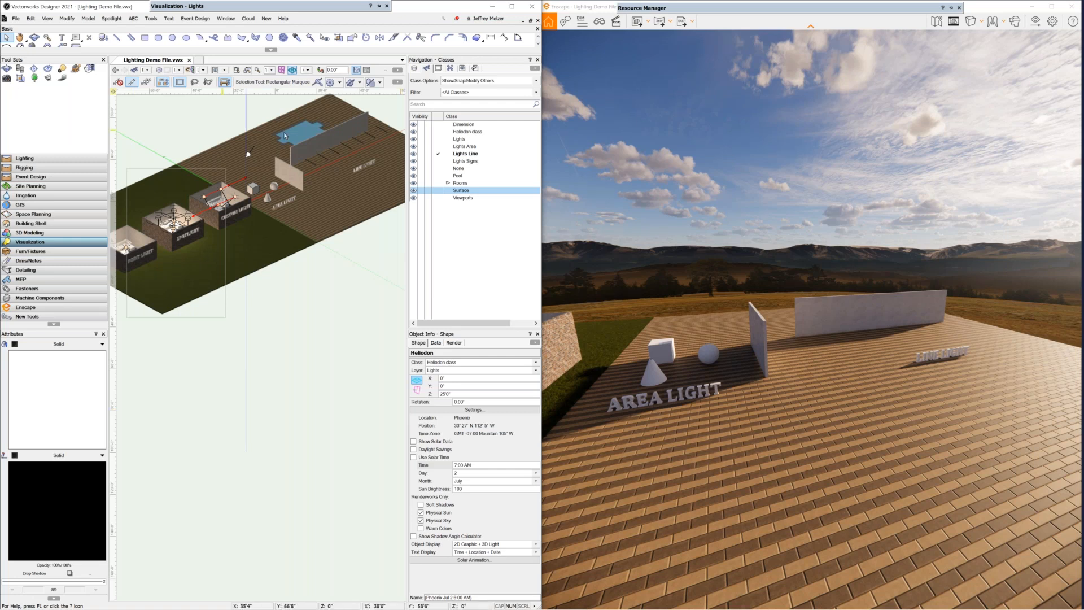
Create a new Renderworks texture named Video File in the Lighting Demo File's Textures folder.
left_click(291, 147)
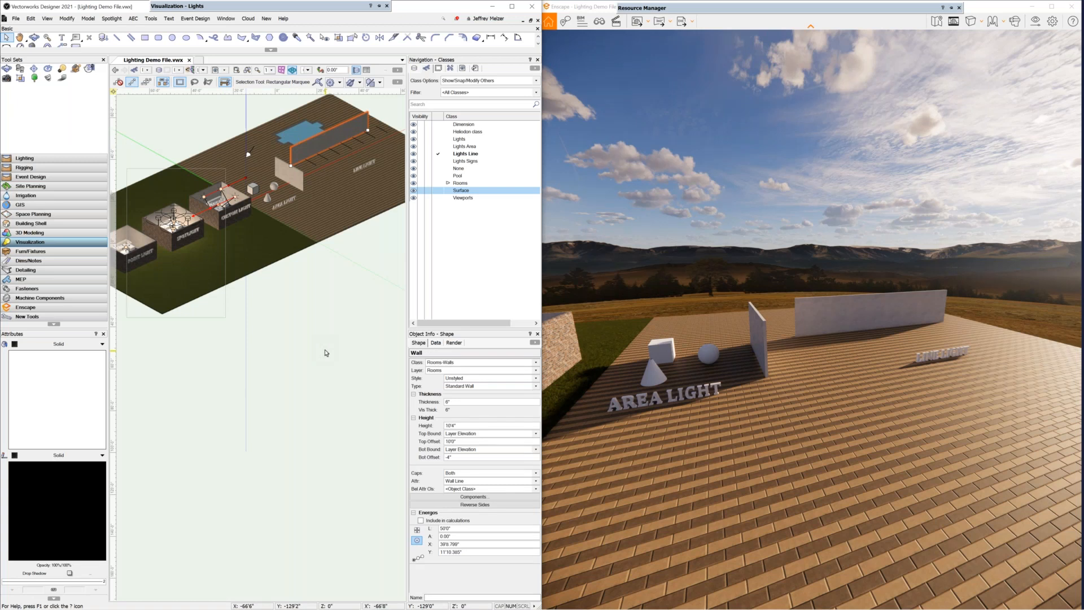
left_click(326, 353)
mouse_move(700, 8)
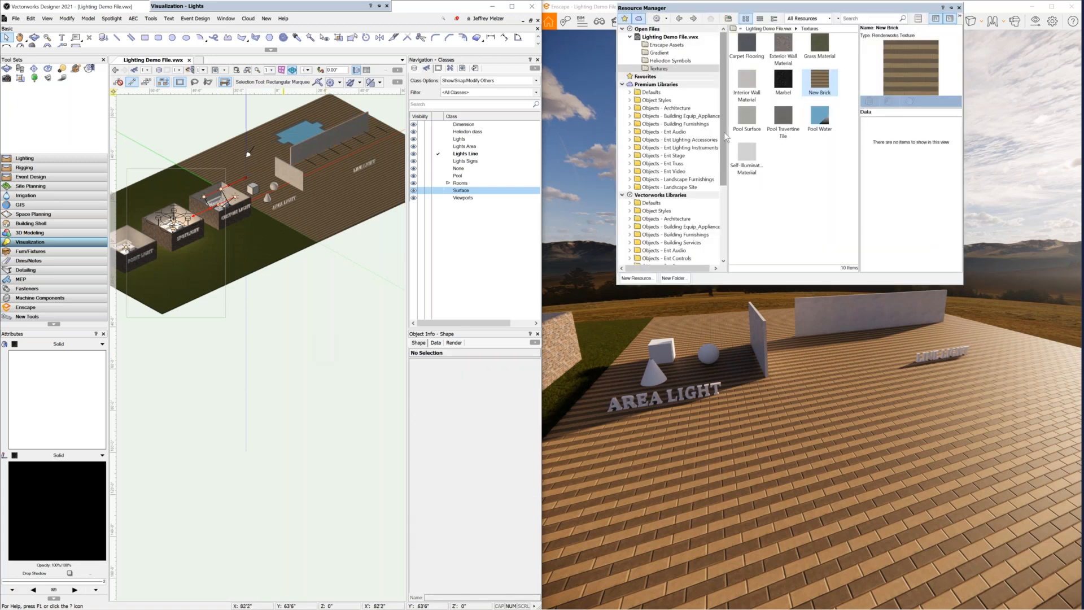
left_click(788, 168)
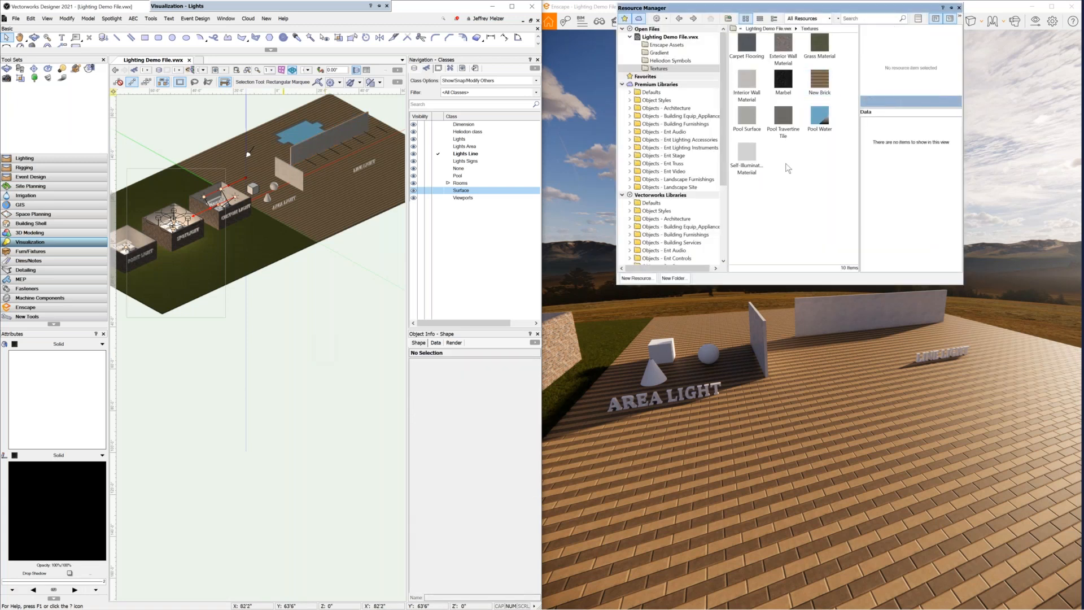
right_click(786, 160)
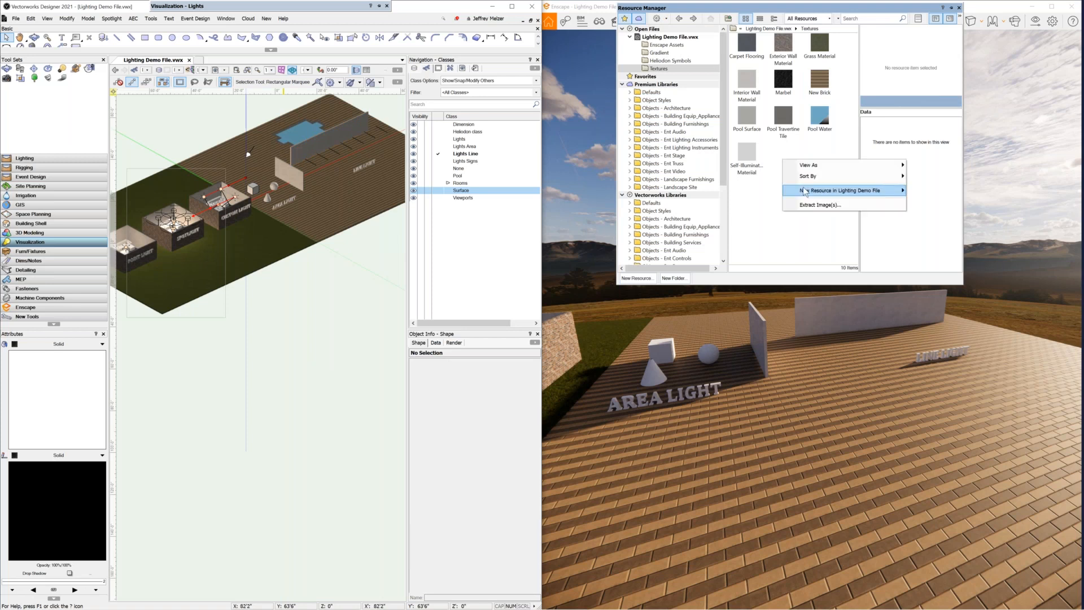
mouse_move(805, 192)
left_click(954, 279)
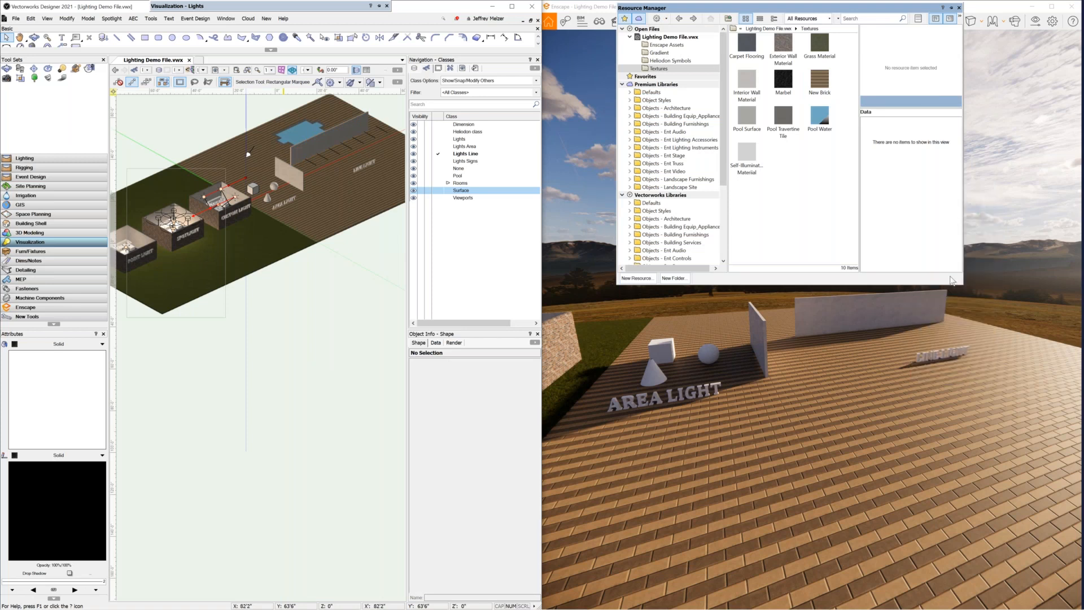
type("Video File")
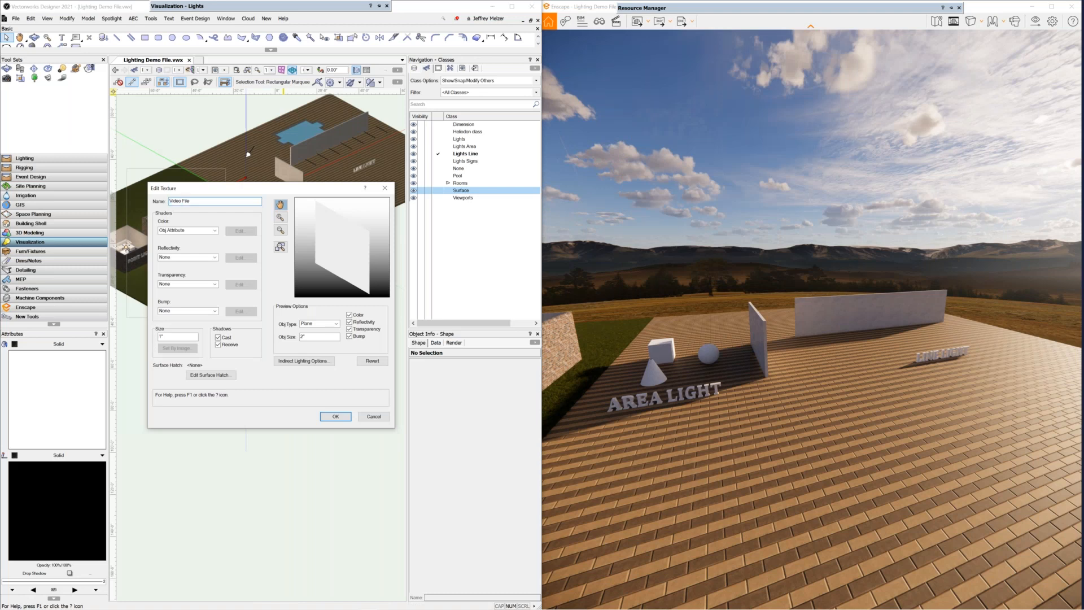
Give the Video File texture a Color shader and a size of 5', and save it.
left_click_drag(299, 191, 559, 153)
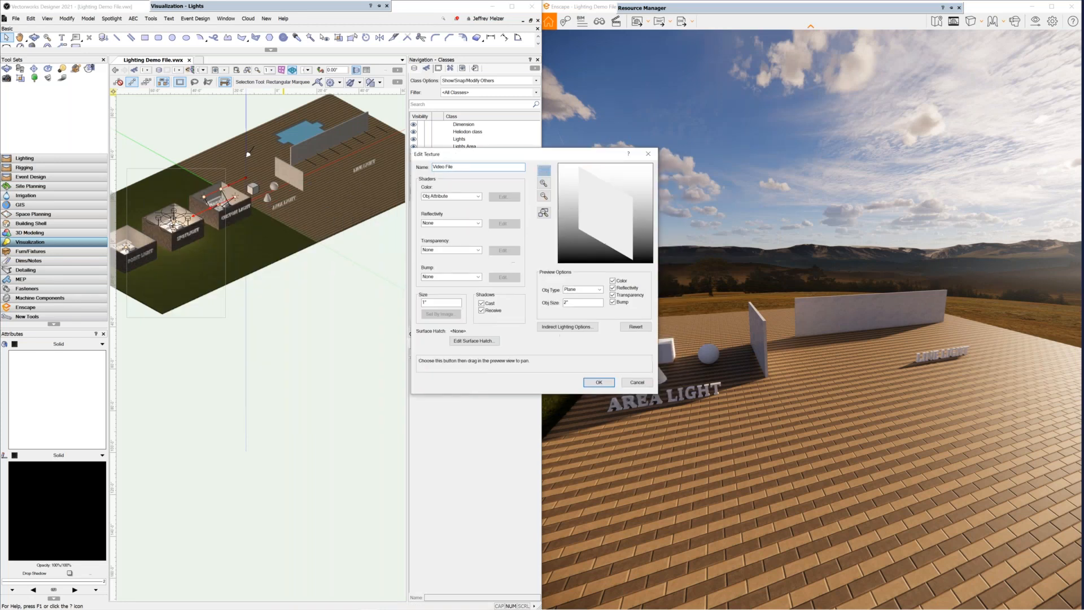
left_click(456, 198)
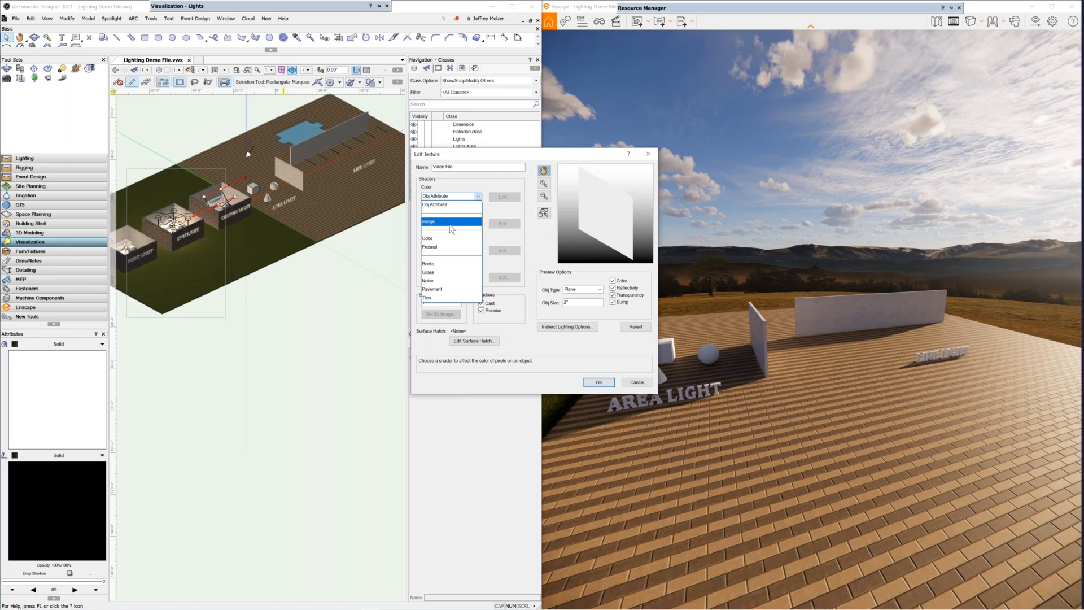
left_click(451, 239)
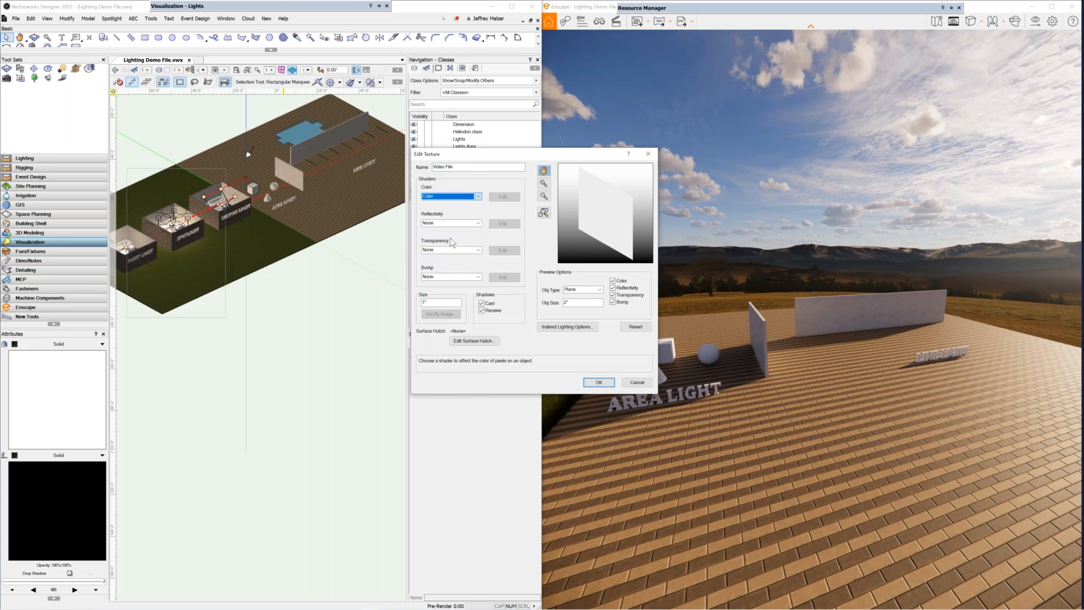
left_click(441, 302)
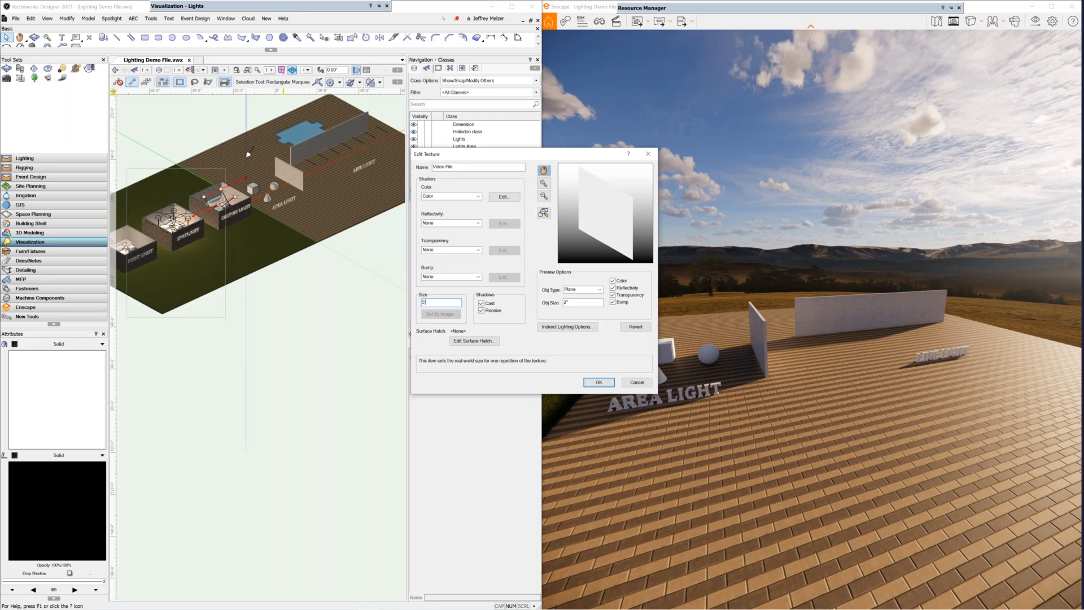
left_click(600, 385)
mouse_move(723, 9)
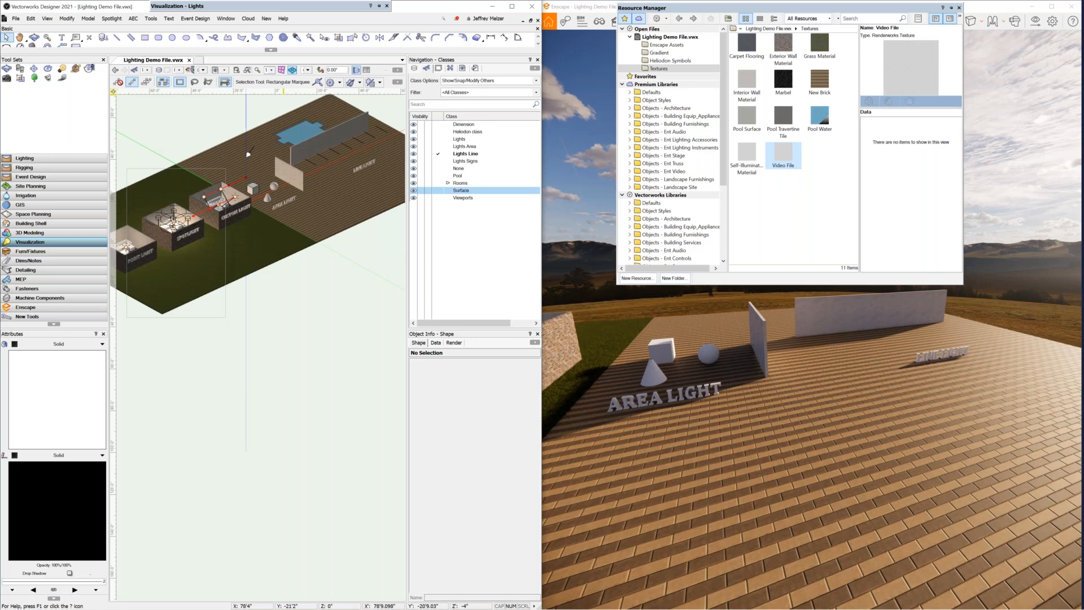
Set the Pool Water material's type to Default in the Enscape material editor.
left_click(35, 308)
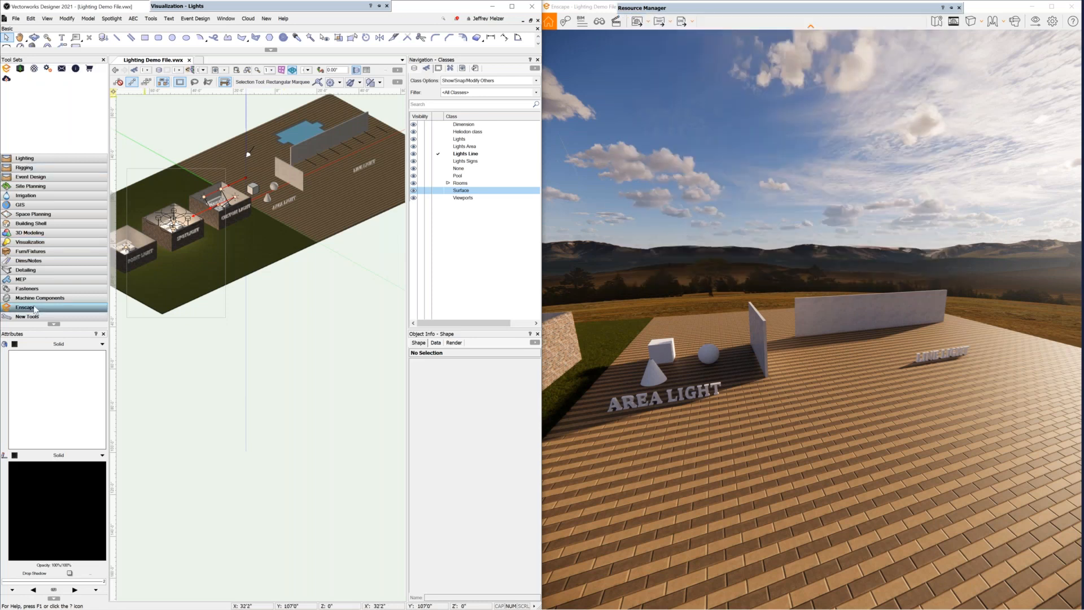
left_click(35, 69)
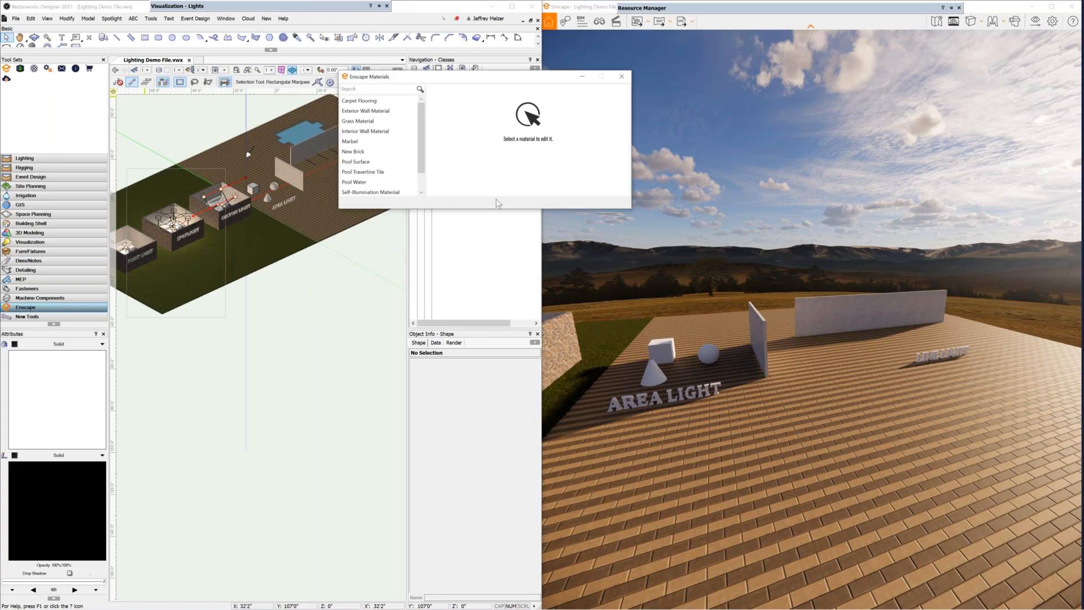
scroll(370, 190, "down", 1)
left_click(366, 162)
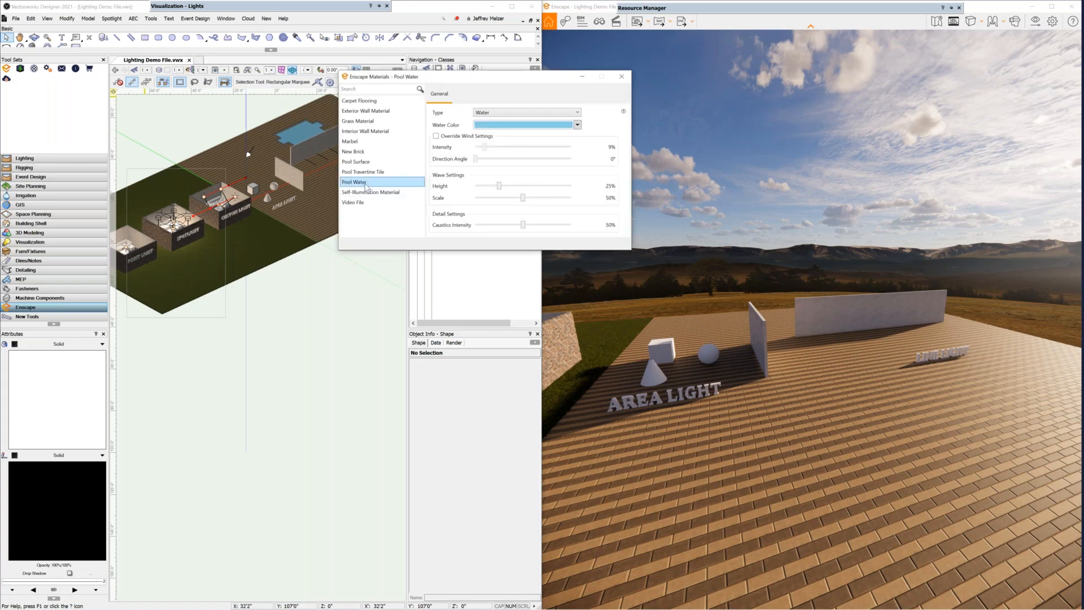
left_click(517, 112)
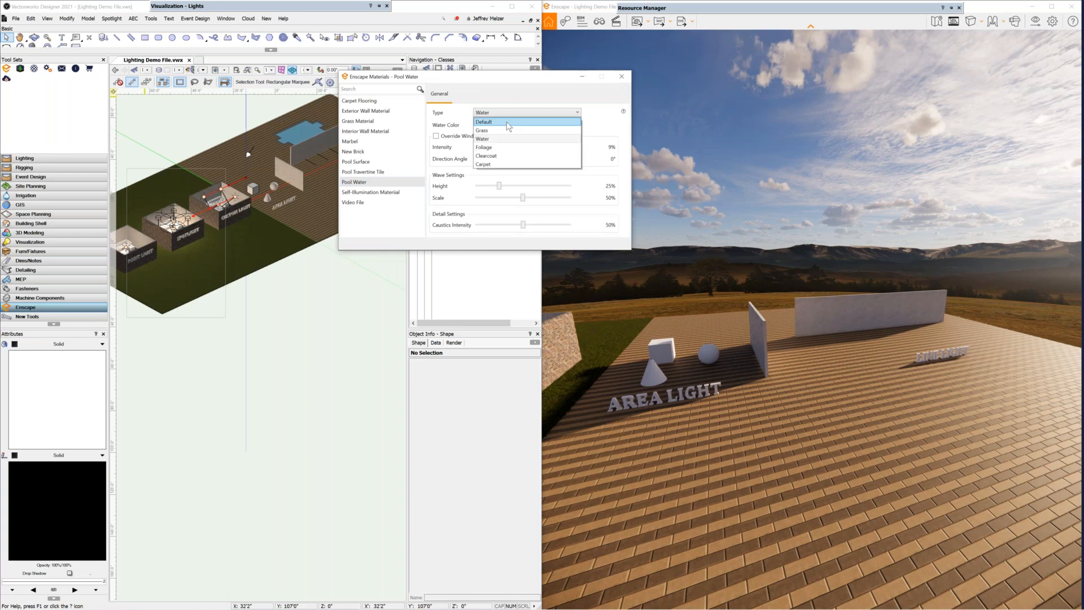
left_click(508, 123)
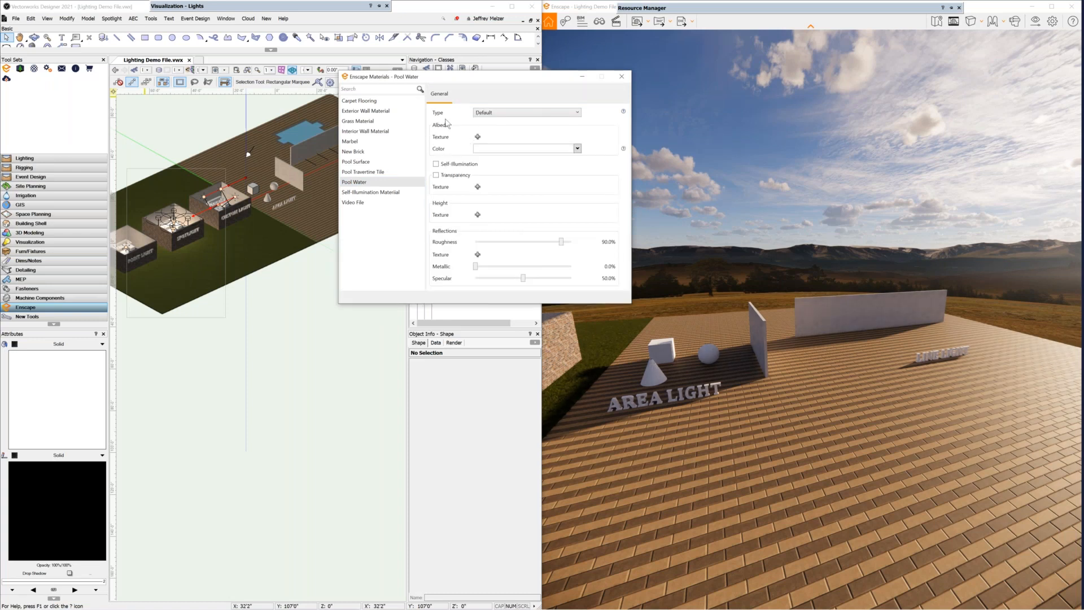
Load Lower Res Triangle 2.mp4 from the Desktop's Test Video Files folder as Pool Water's albedo texture and close the material editor.
left_click(477, 137)
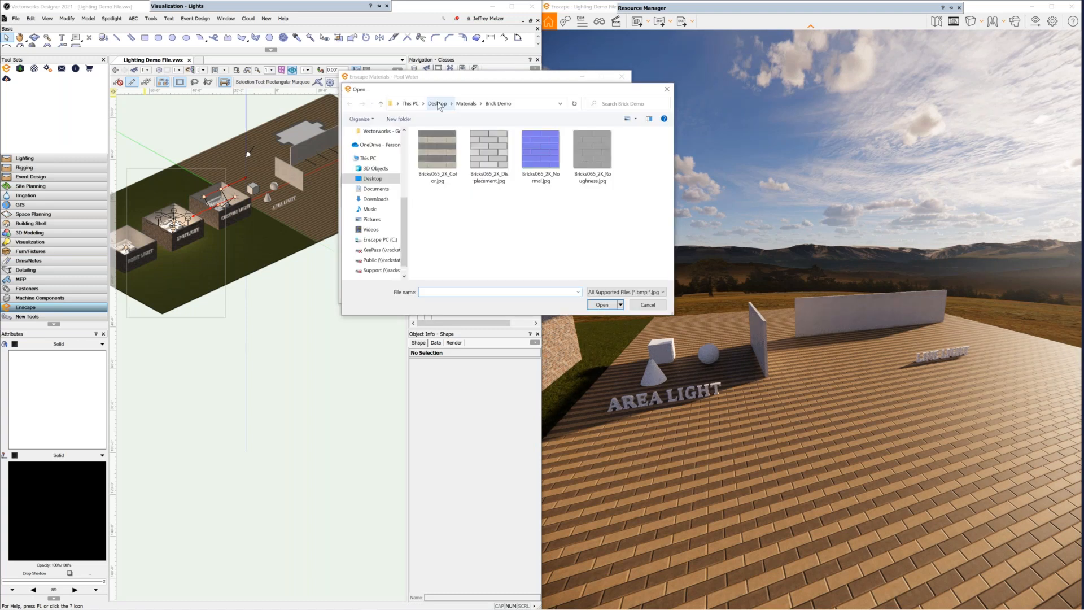
left_click(438, 104)
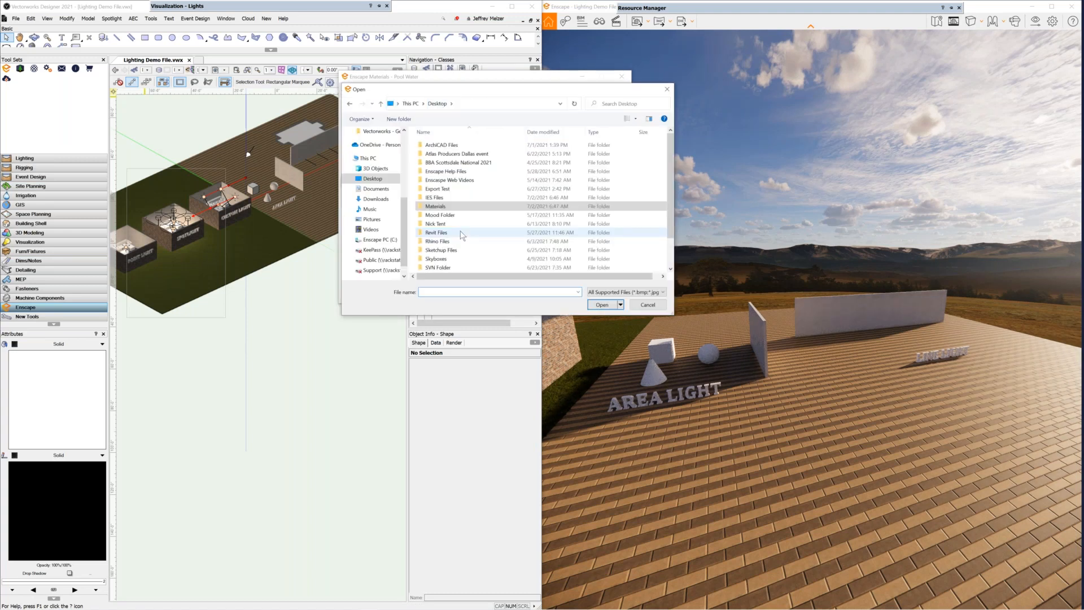
scroll(462, 235, "down", 2)
left_click(447, 244)
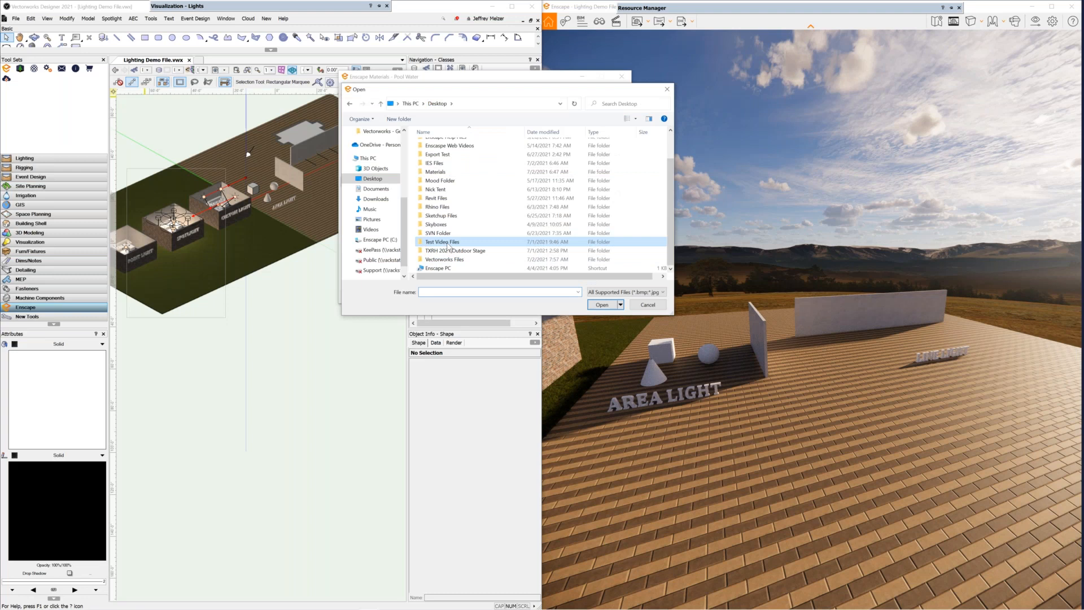
double_click(447, 245)
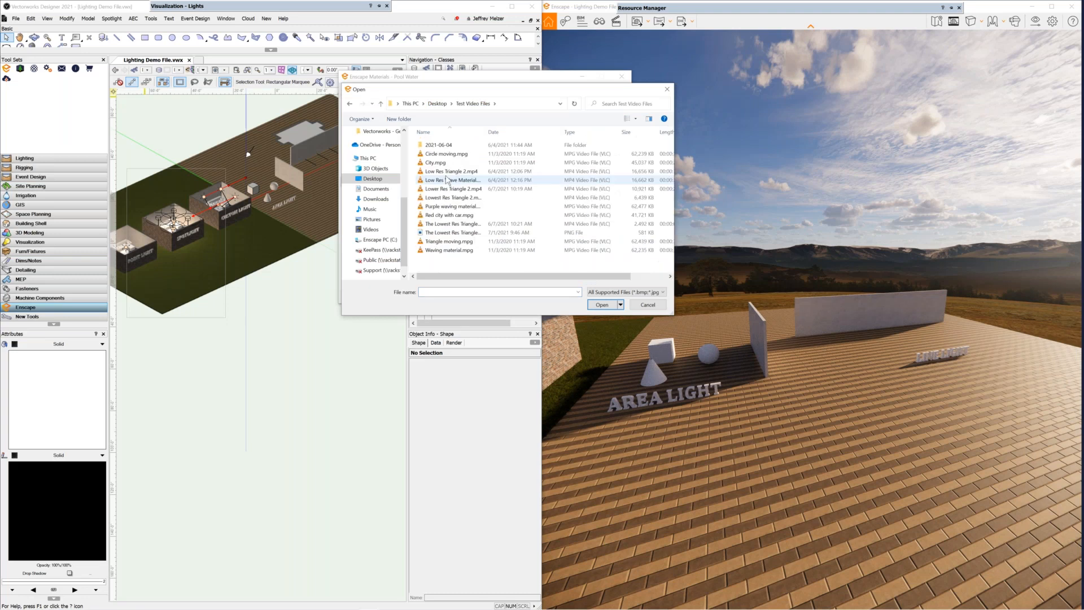
left_click(443, 190)
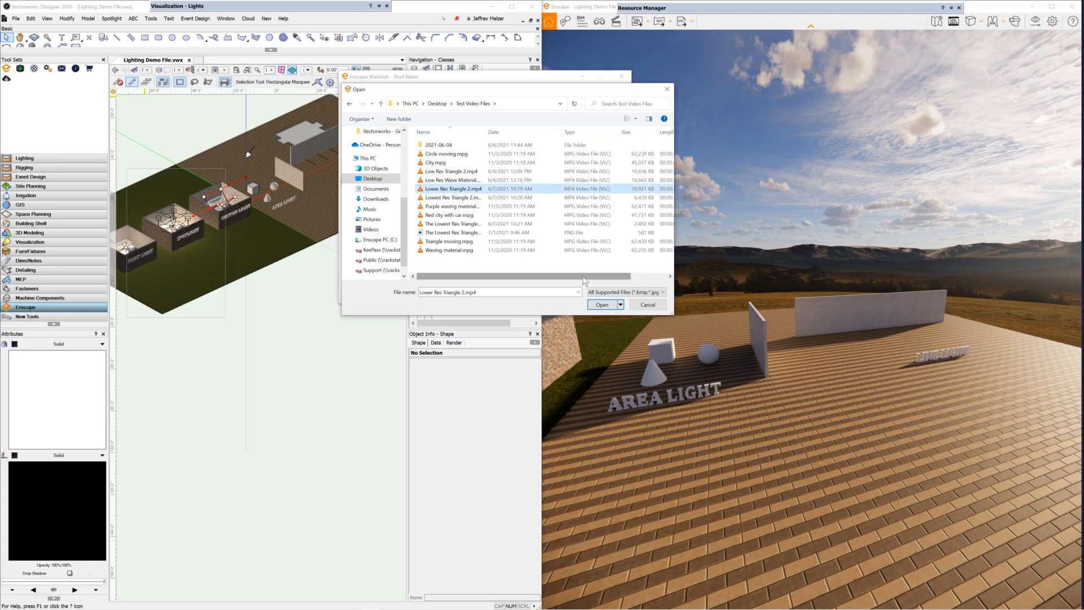
left_click(600, 305)
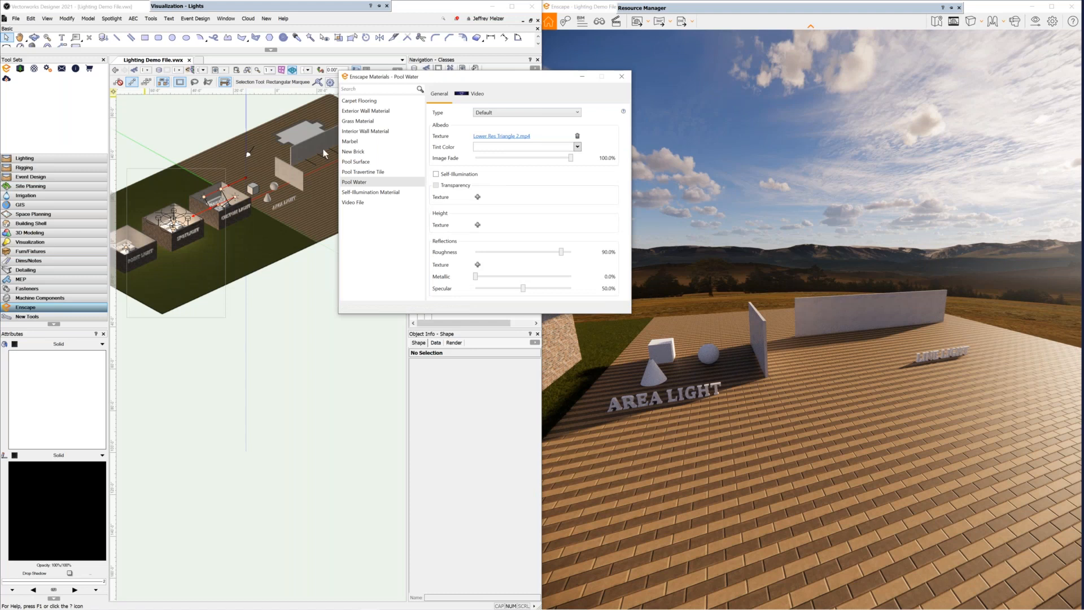
left_click(620, 78)
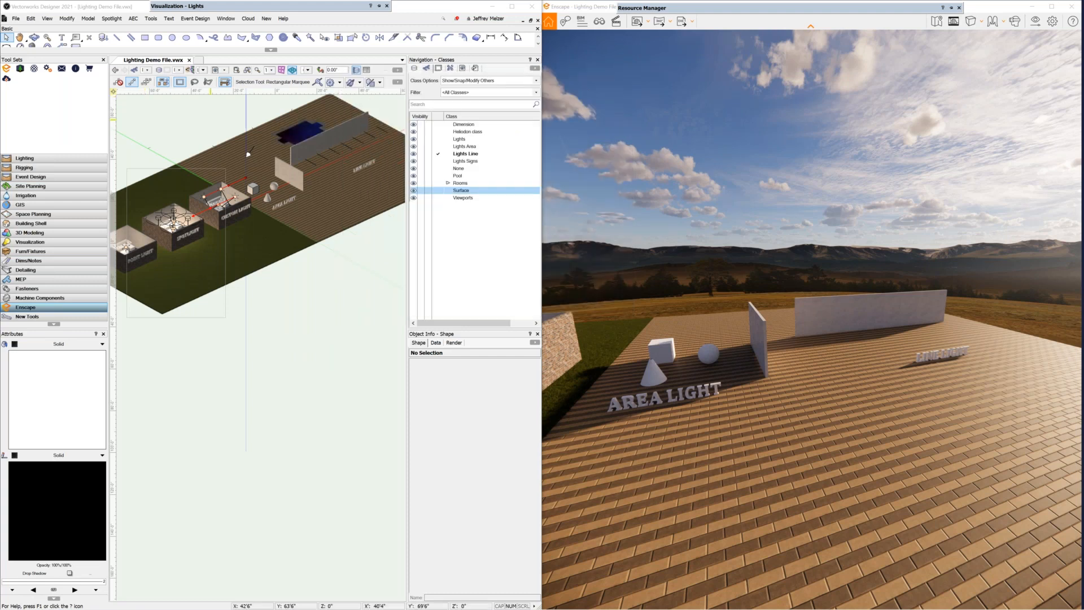
Apply the Video File texture to the long wall beside the pool as its overall texture.
left_click(296, 150)
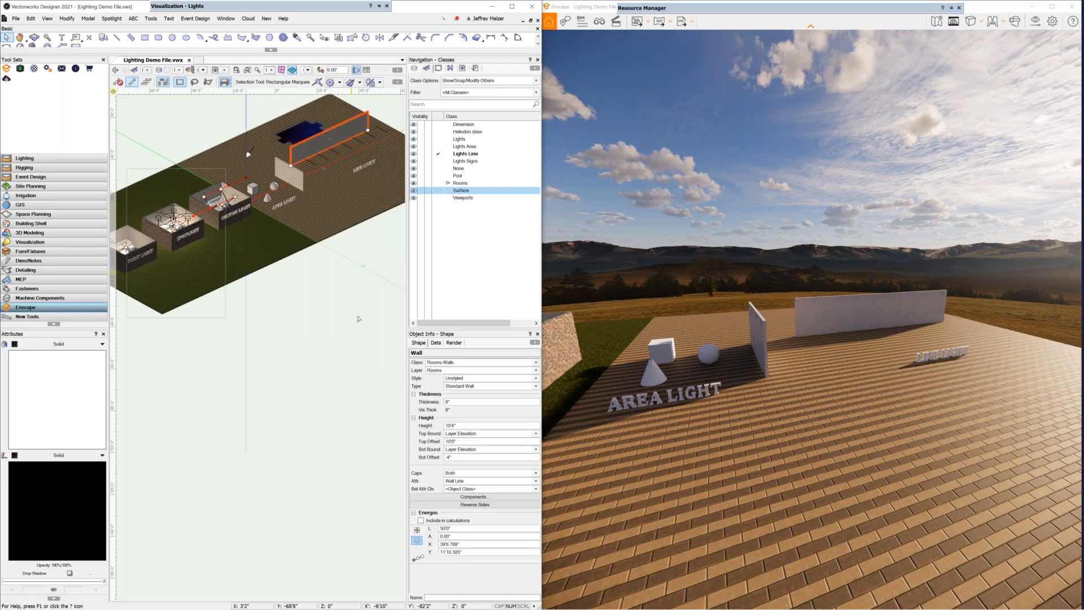
left_click(454, 343)
left_click(474, 419)
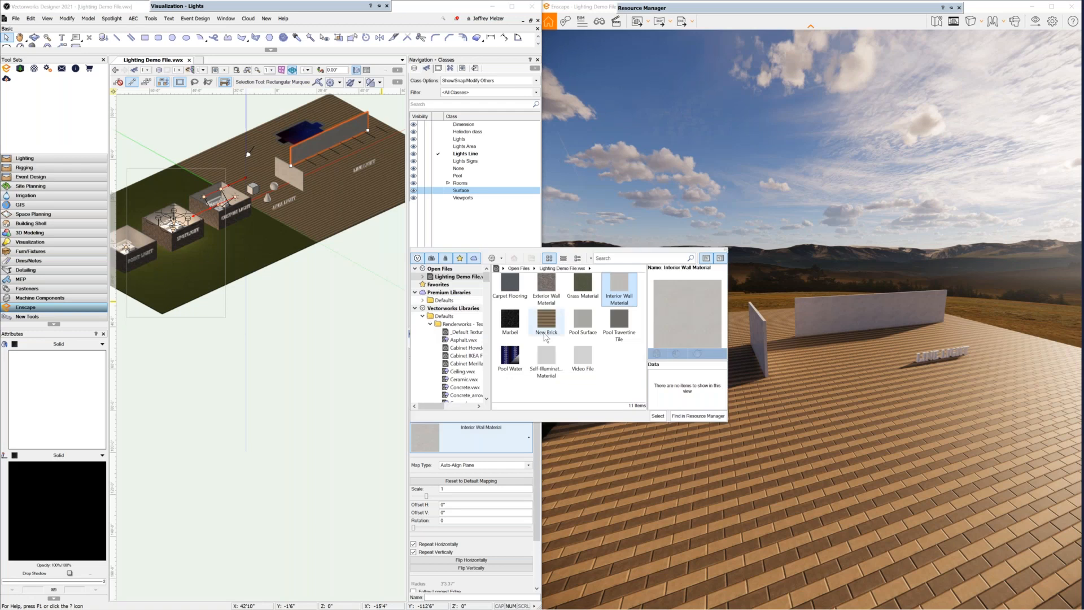
left_click(583, 356)
double_click(583, 357)
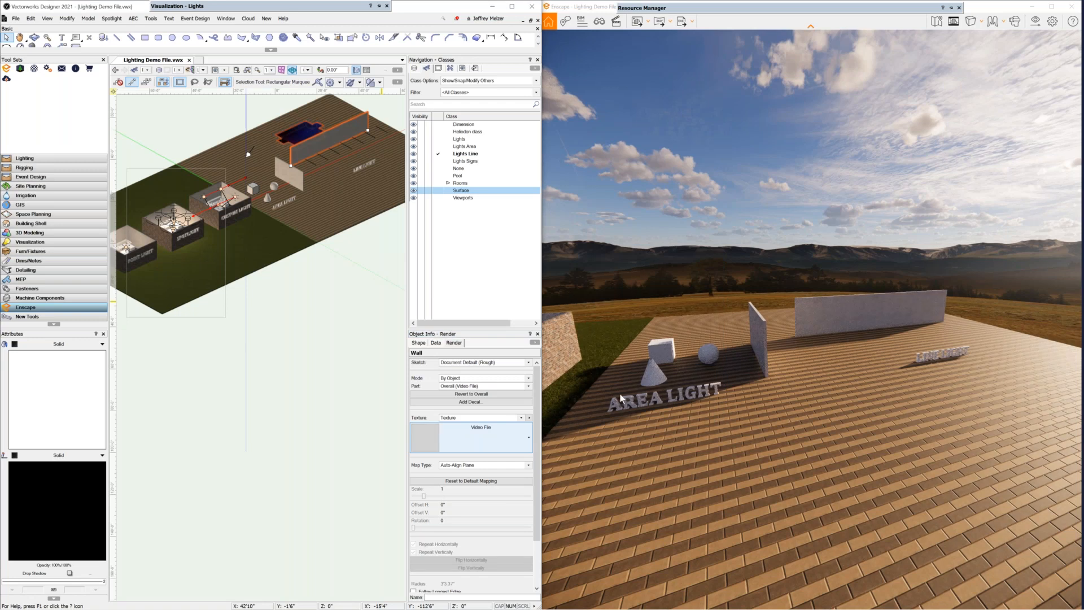
Load Lower Res Triangle 2.mp4 as the albedo texture of the Video File material in Enscape.
left_click(688, 363)
left_click_drag(688, 363, 706, 333)
key("d")
key("w")
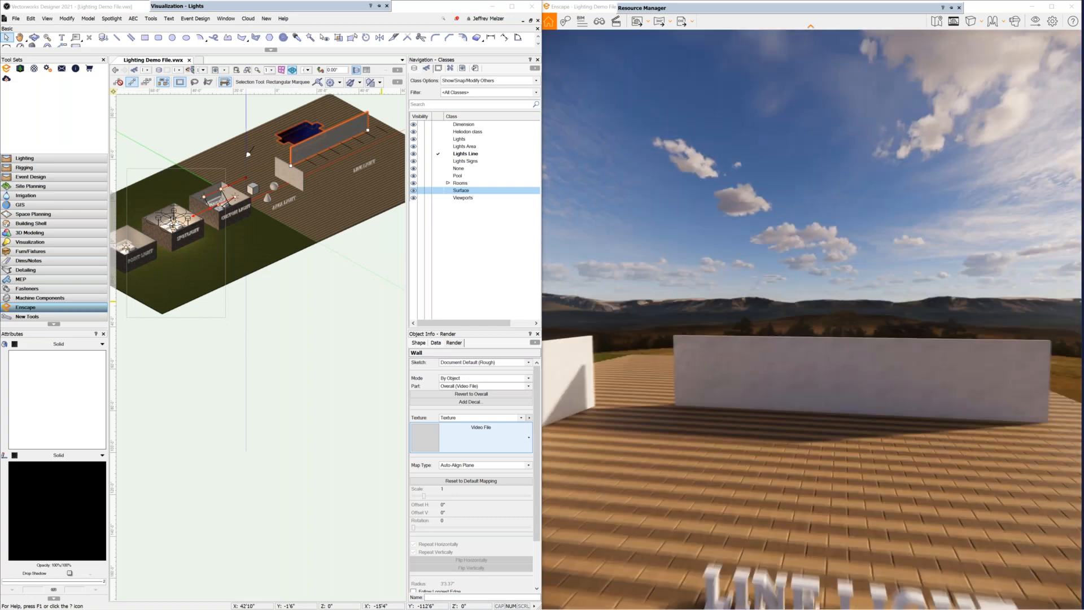
left_click(34, 71)
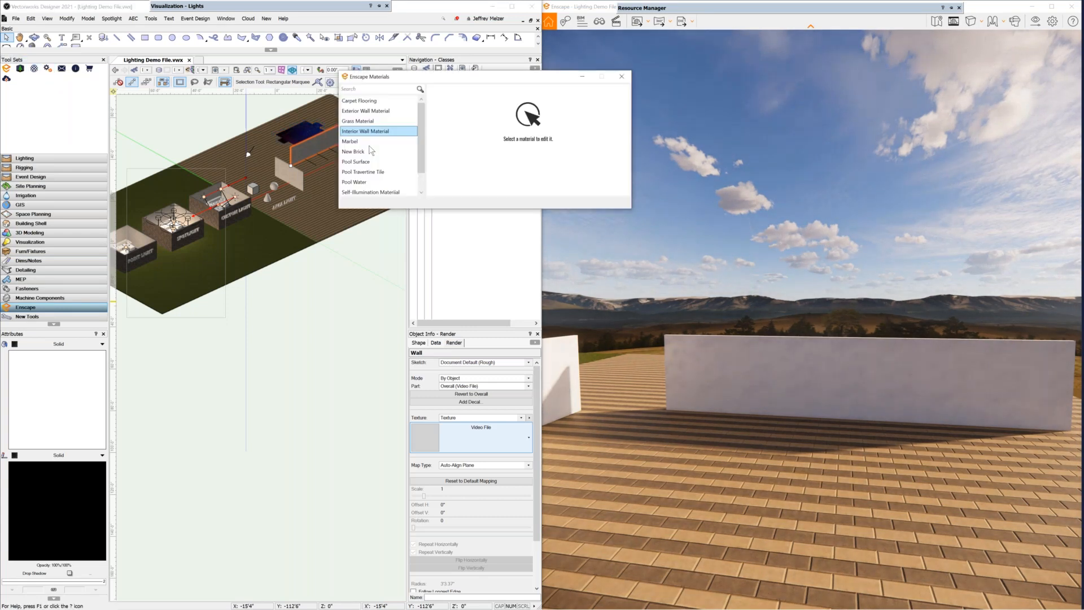
scroll(368, 169, "down", 2)
left_click(356, 182)
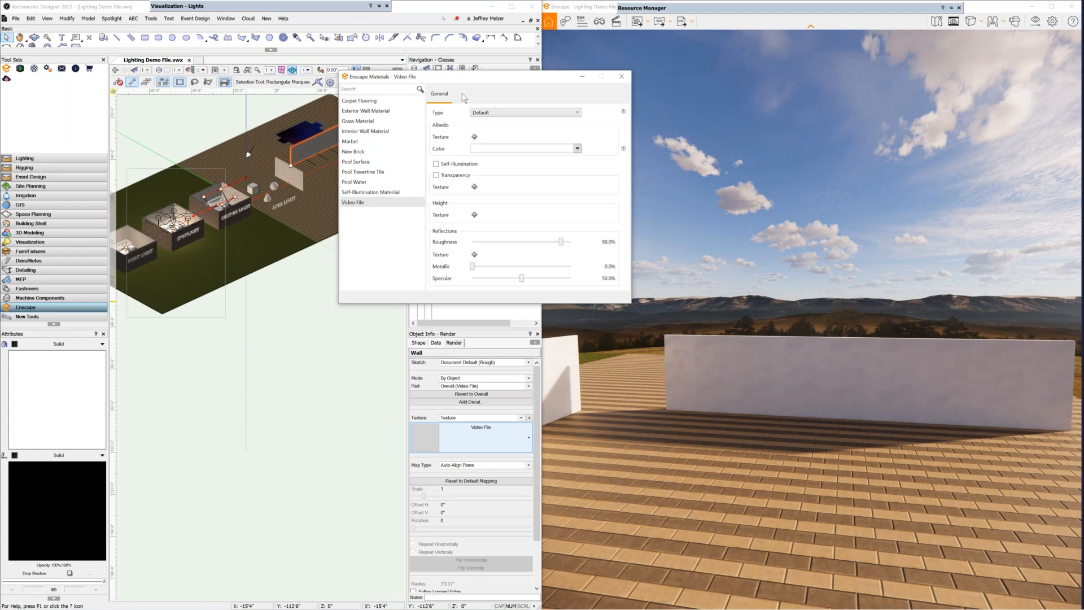
left_click(474, 137)
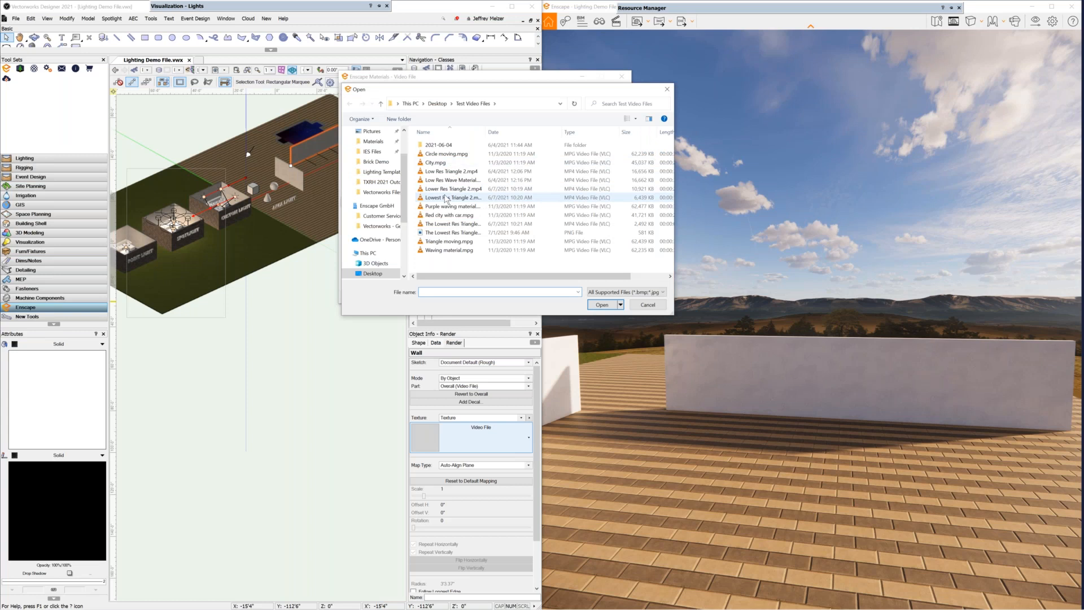
left_click(453, 190)
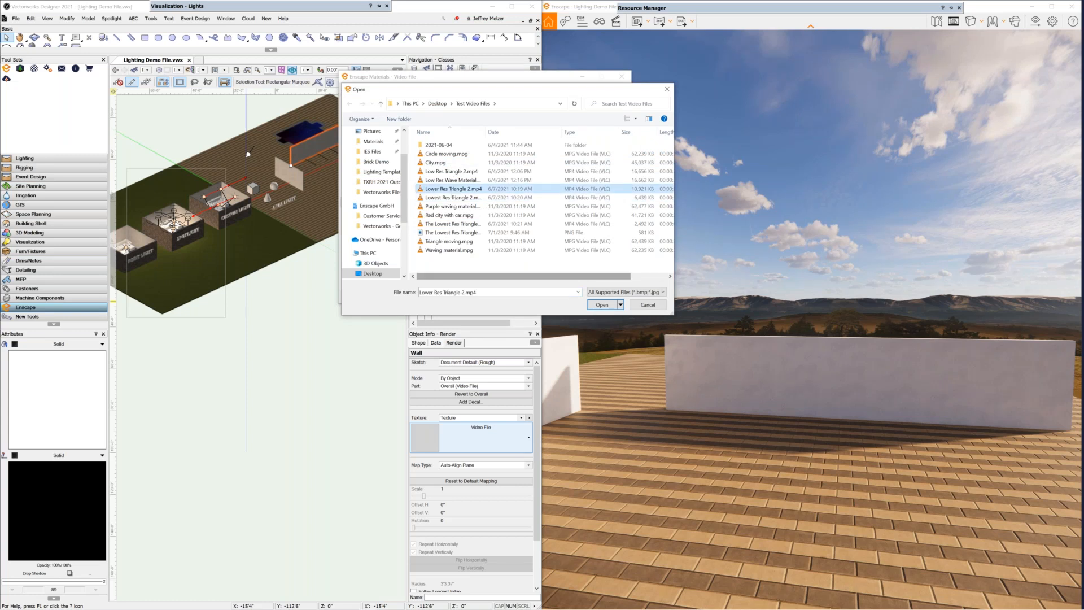
left_click(602, 306)
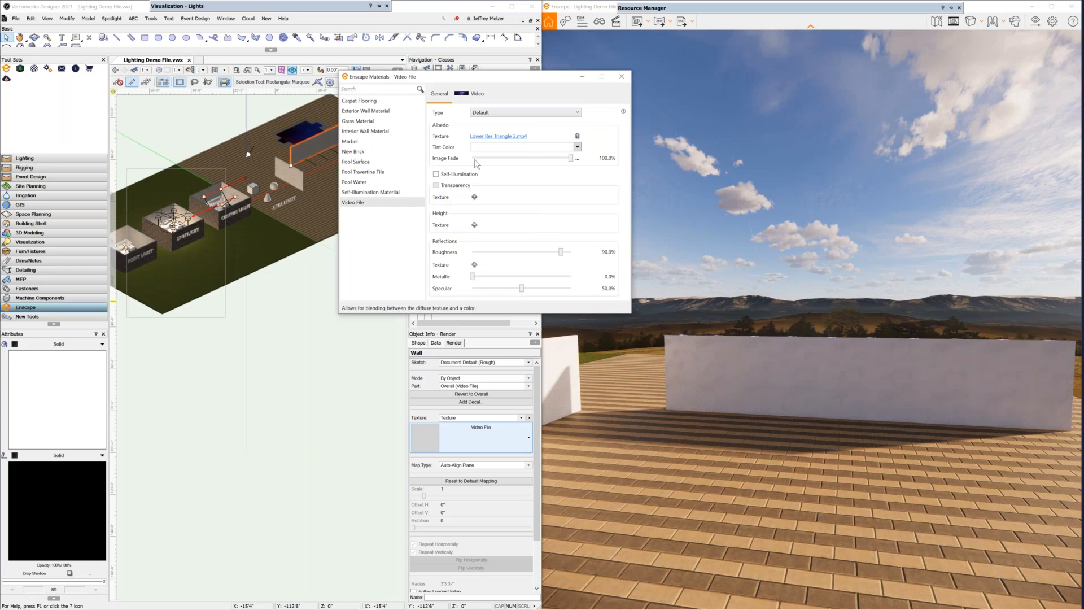
Turn on self-illumination for the Video File material, raise its luminance and close the material editor.
left_click(436, 174)
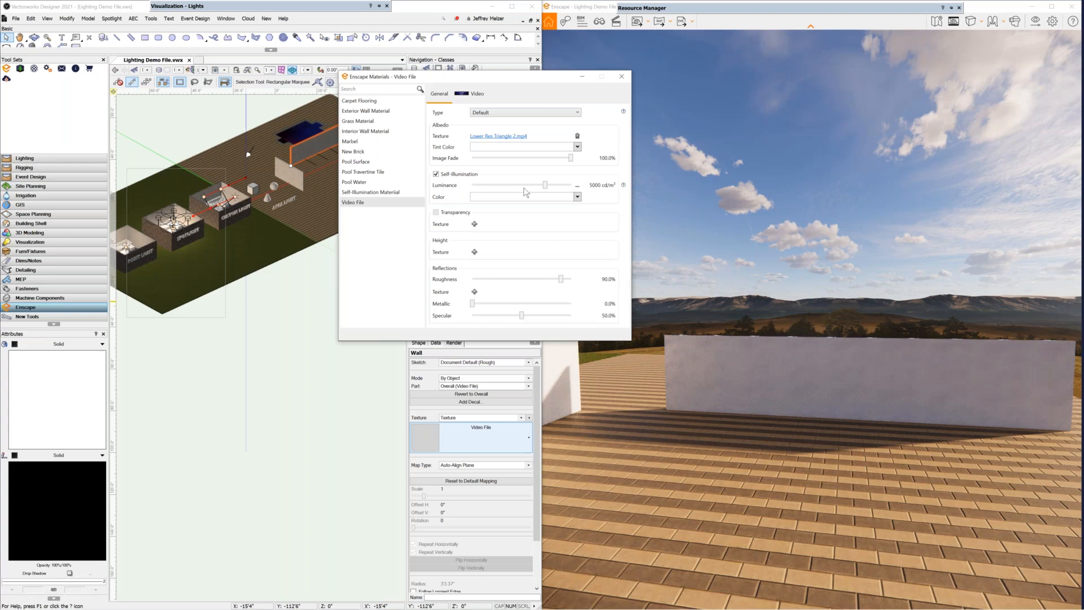
left_click_drag(545, 186, 560, 186)
left_click(620, 77)
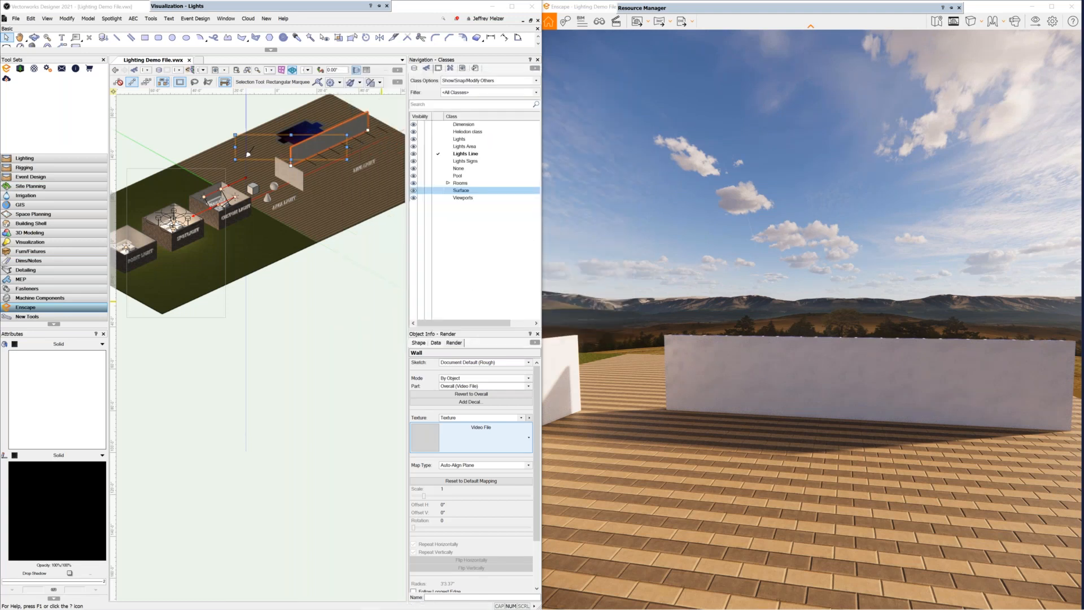
Fly the Enscape view up above the LINE LIGHT wall to examine the video on the pool and the wall's top.
left_click_drag(813, 339, 830, 384)
key("w")
key("w")
key("e")
key("e")
key("e")
left_click_drag(813, 339, 821, 367)
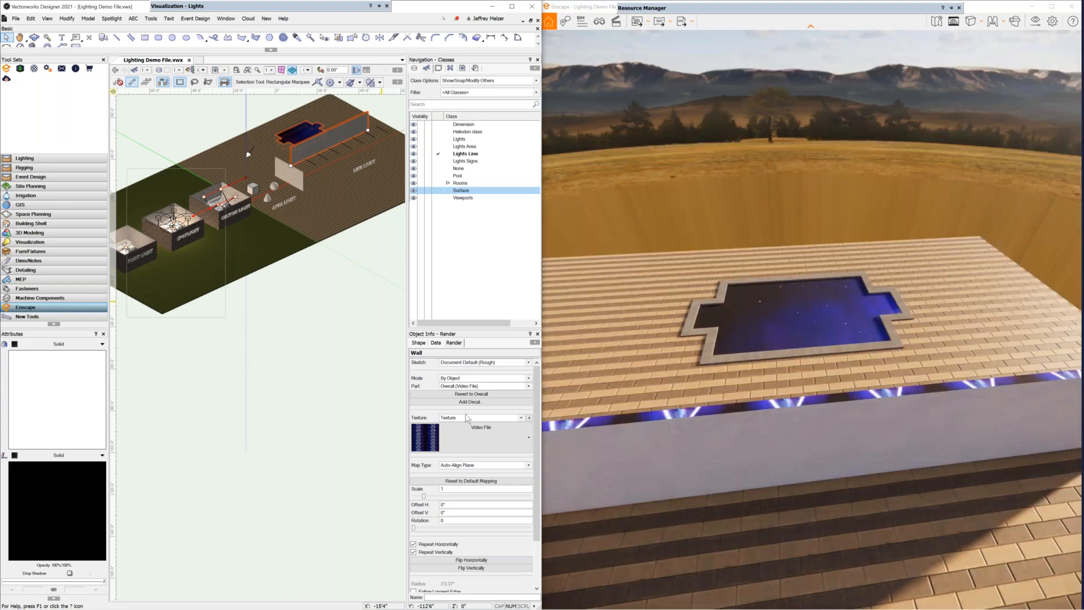
Replace the Interior Wall Material on the left face of the selected wall with the Video File texture.
left_click(457, 386)
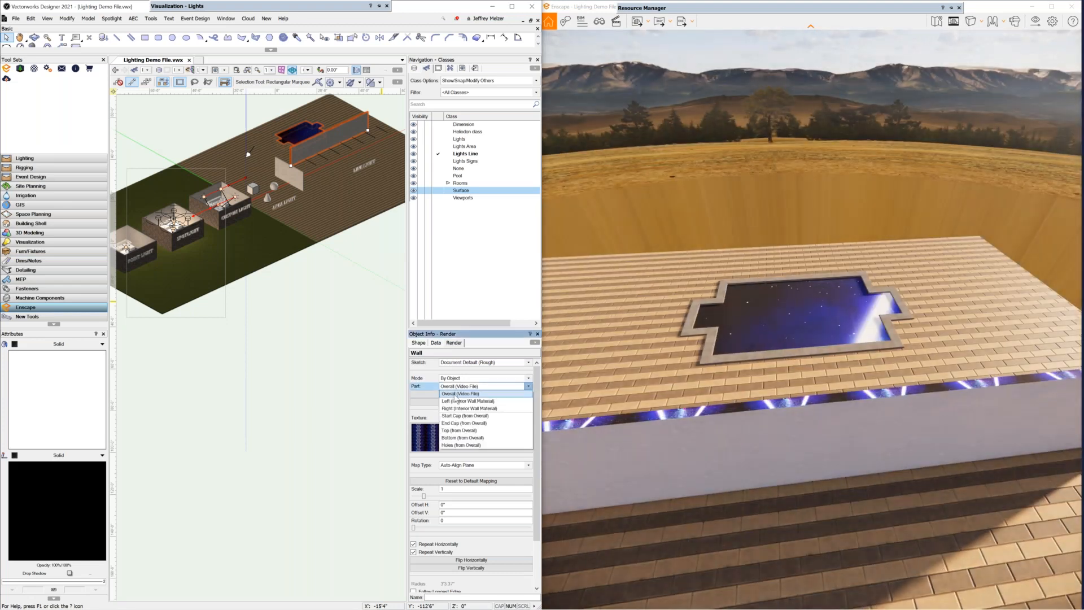
left_click(461, 401)
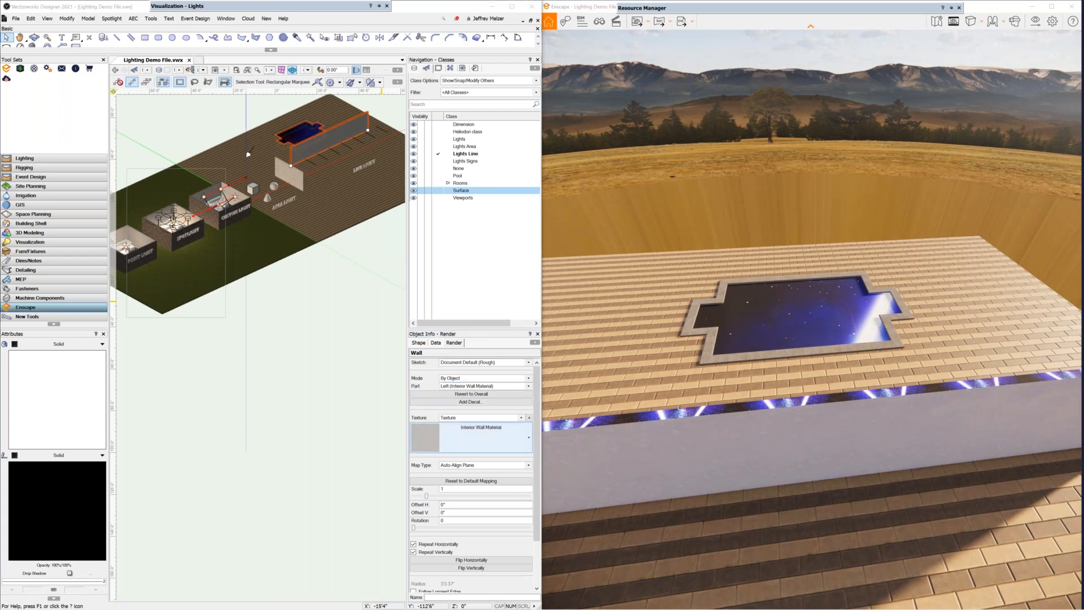
left_click(529, 437)
left_click(586, 370)
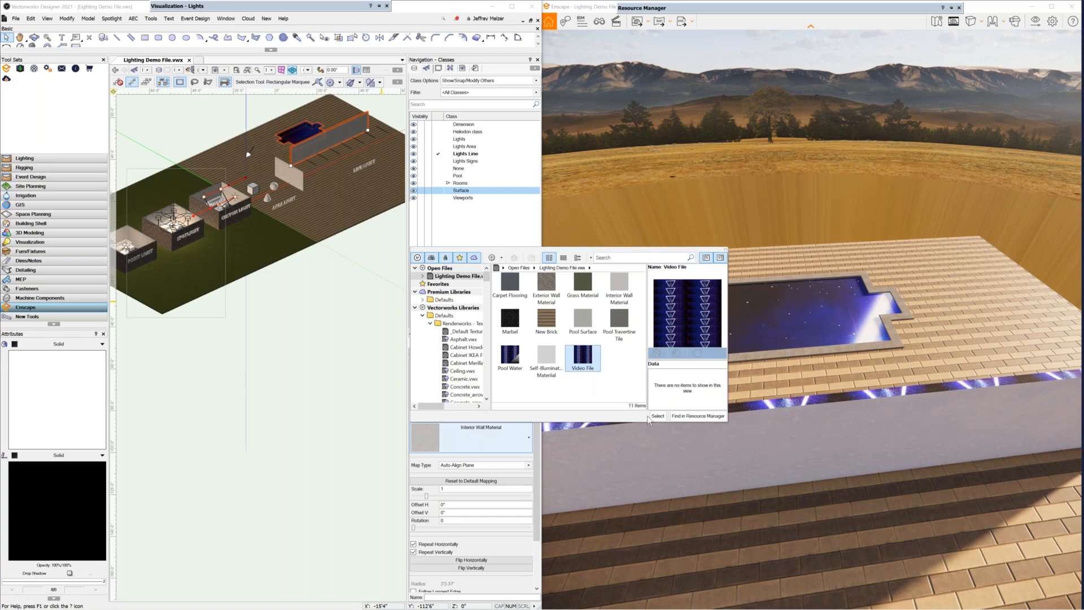
left_click(655, 416)
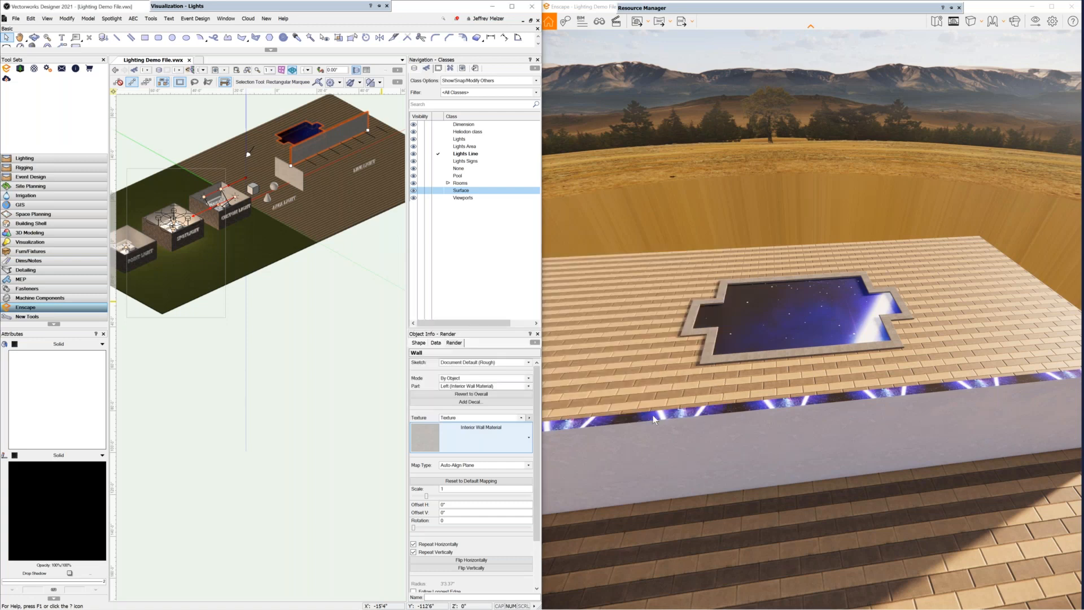
Assign the Video File texture to the right face of the wall as well.
left_click(486, 386)
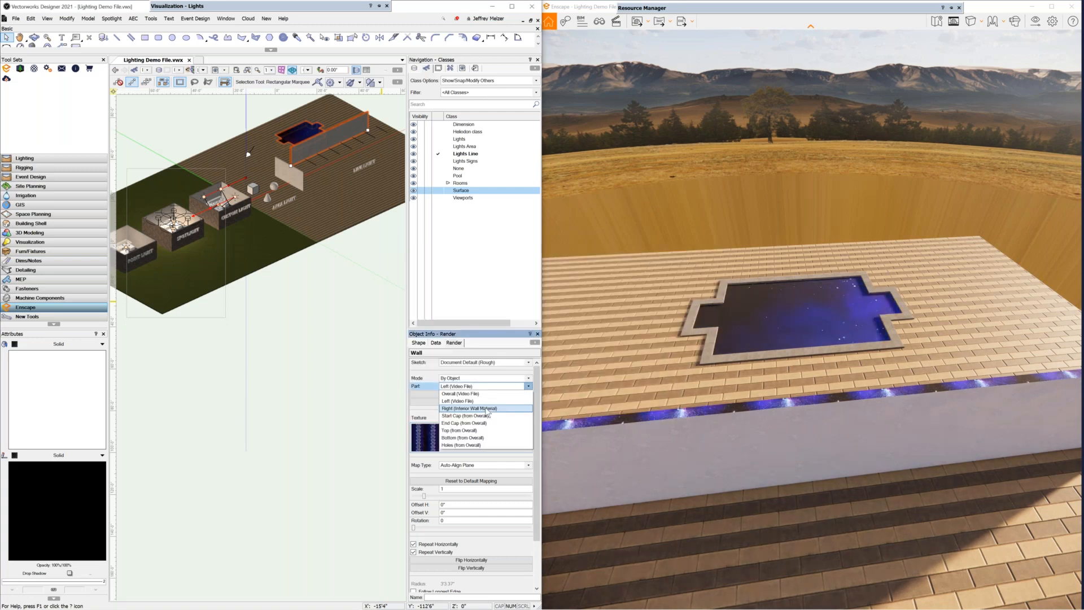
left_click(487, 409)
left_click(482, 436)
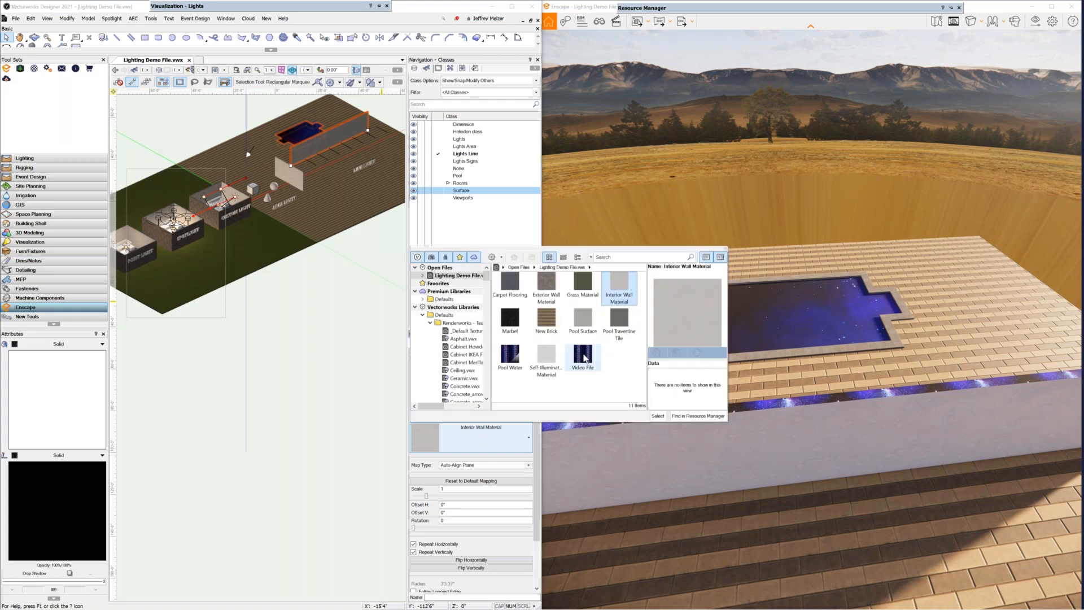
double_click(583, 355)
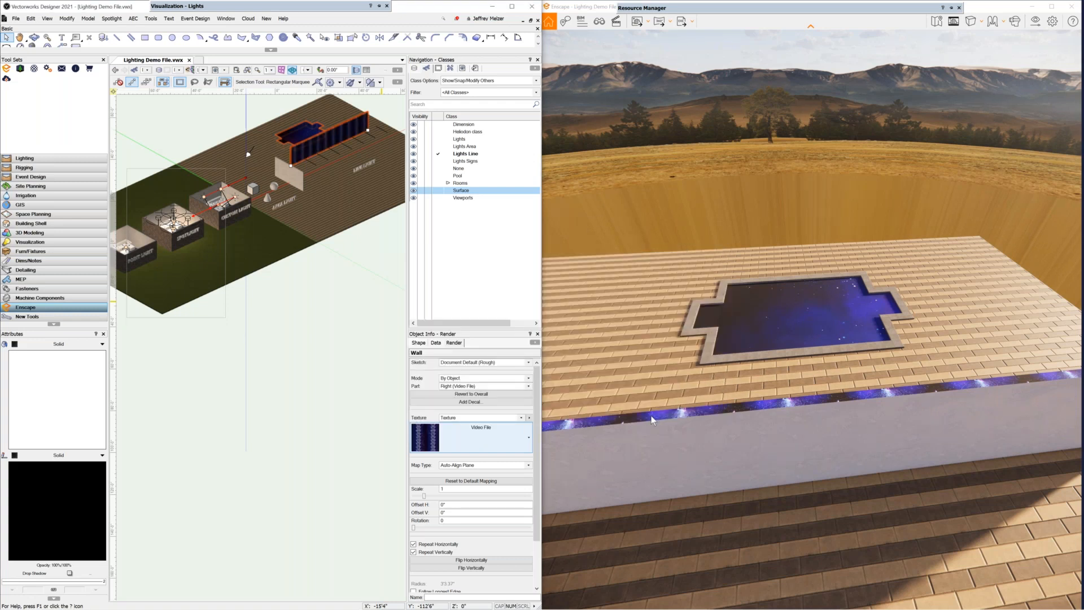
Lower and back off the Enscape view to examine the tiled video on the wall face away from the pool.
left_click_drag(812, 339, 800, 305)
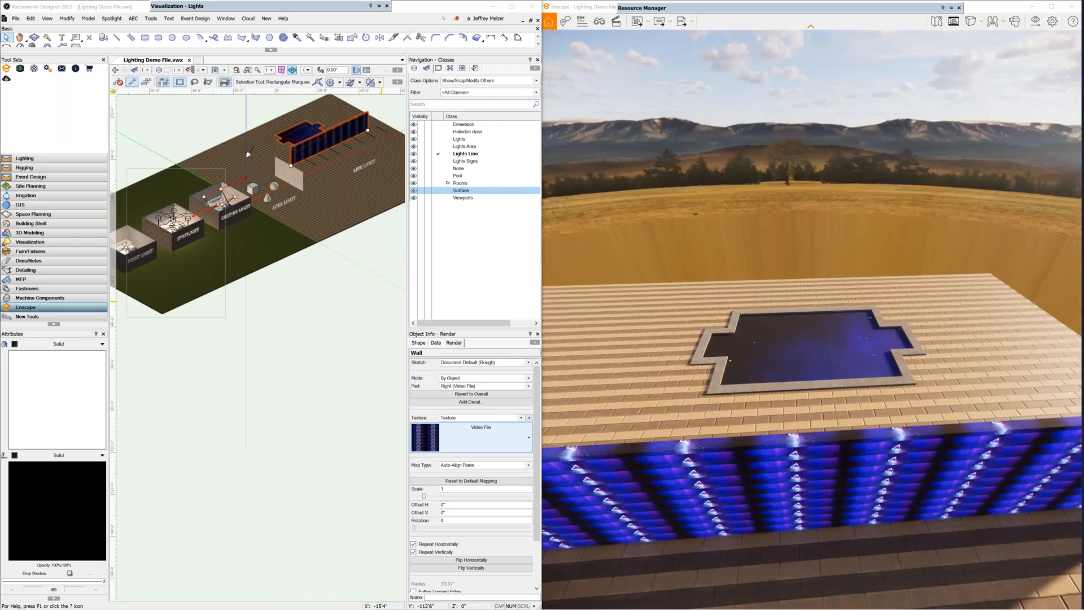
right_click_drag(801, 338, 794, 288)
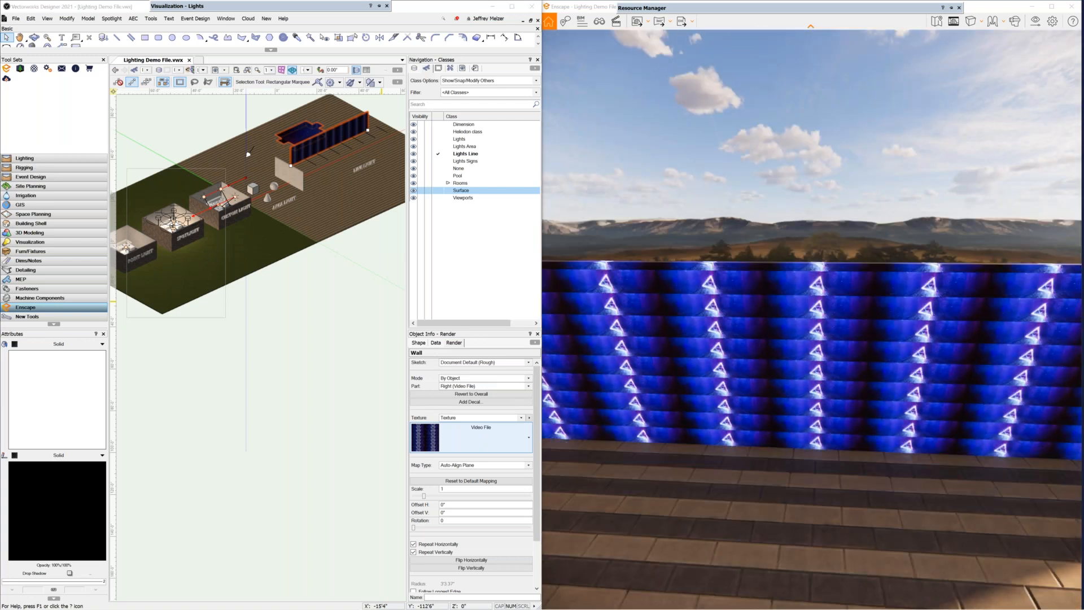
left_click_drag(812, 339, 735, 352)
key("s")
left_click_drag(812, 339, 755, 324)
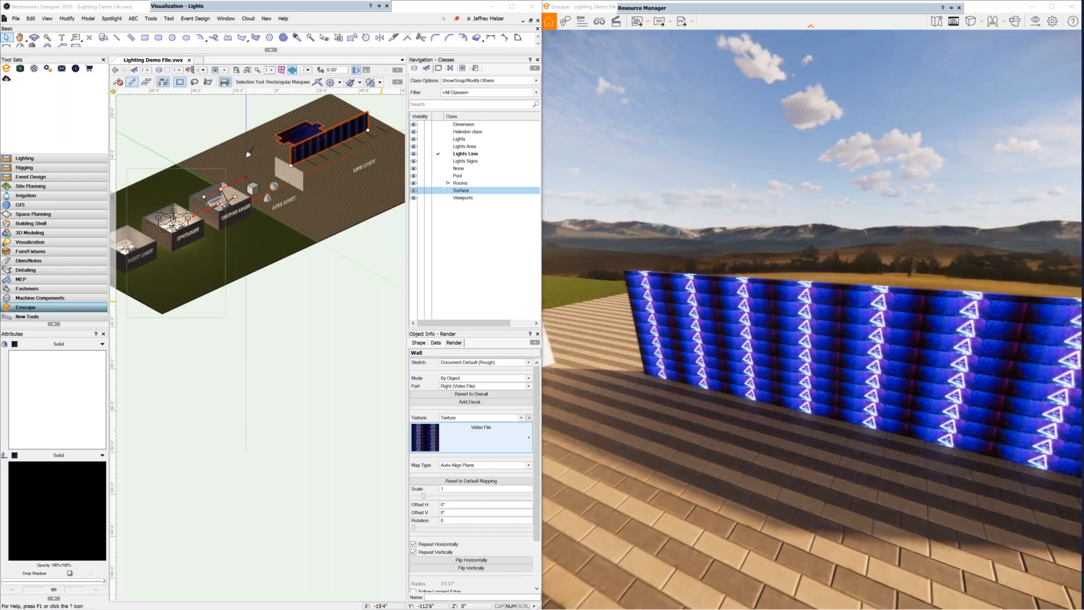
key("s")
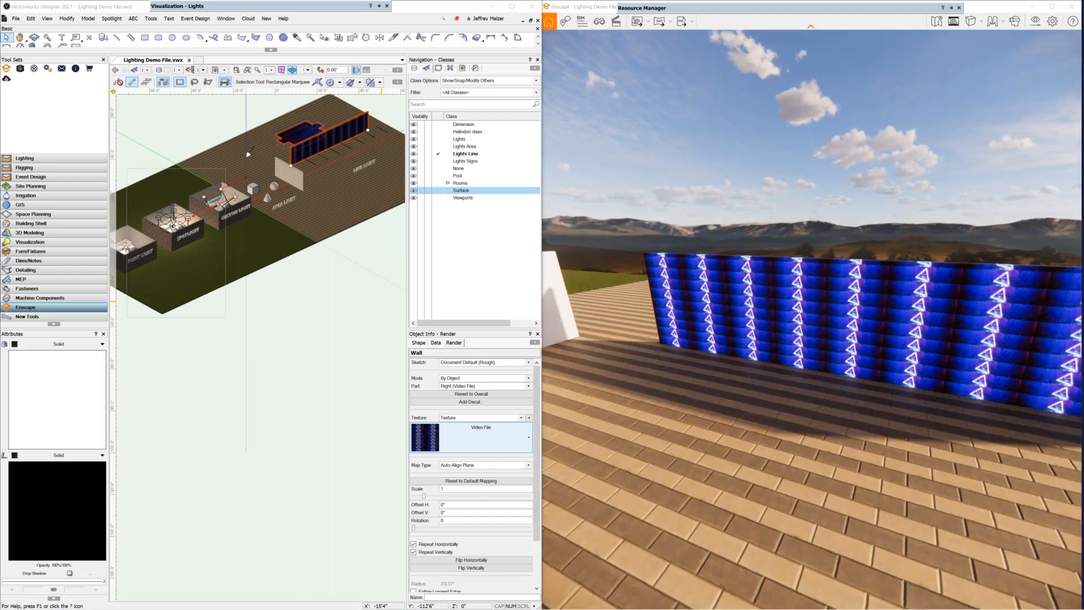
left_click_drag(812, 339, 858, 312)
left_click_drag(546, 387, 548, 386)
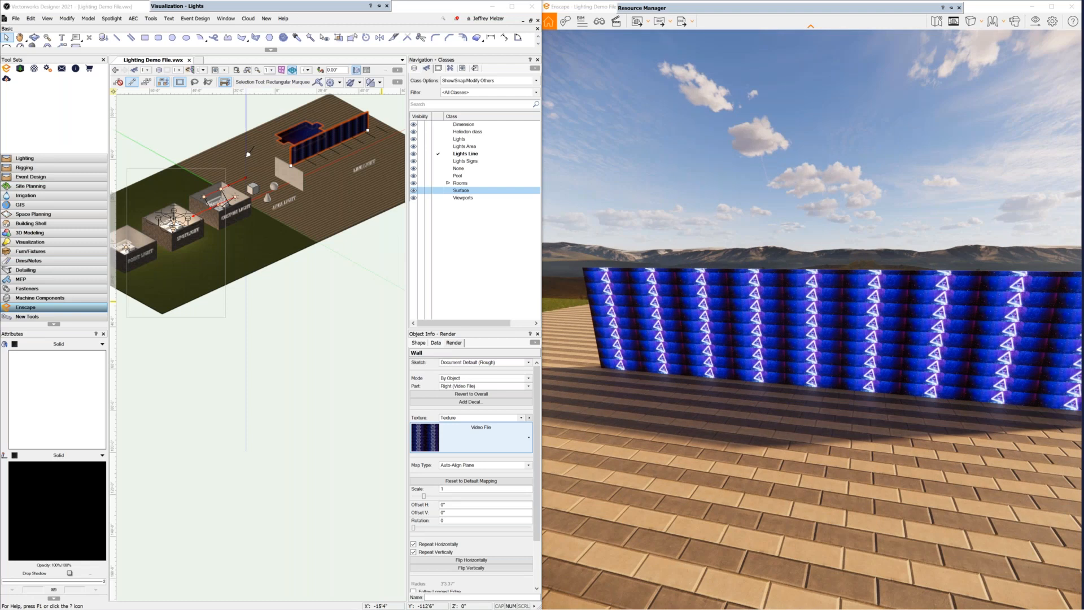
Move around the end of the wall in Enscape to examine the video on its pool-side face and the pool.
left_click_drag(812, 338, 902, 332)
right_click_drag(902, 332, 1036, 323)
right_click_drag(795, 357, 870, 363)
right_click_drag(794, 357, 875, 359)
right_click_drag(795, 357, 874, 359)
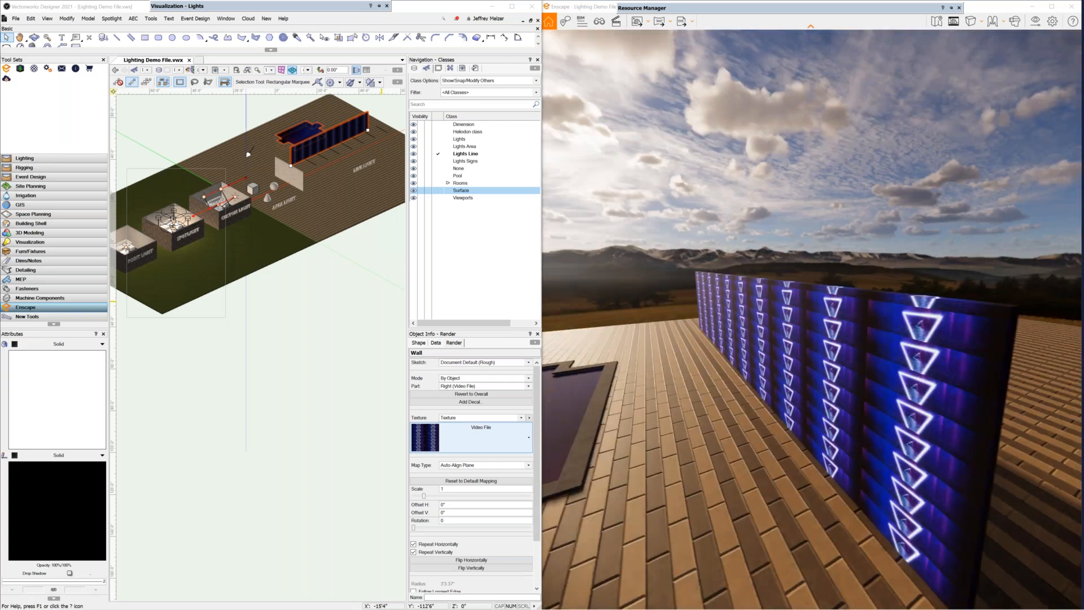
right_click_drag(794, 357, 833, 369)
left_click_drag(812, 356, 712, 370)
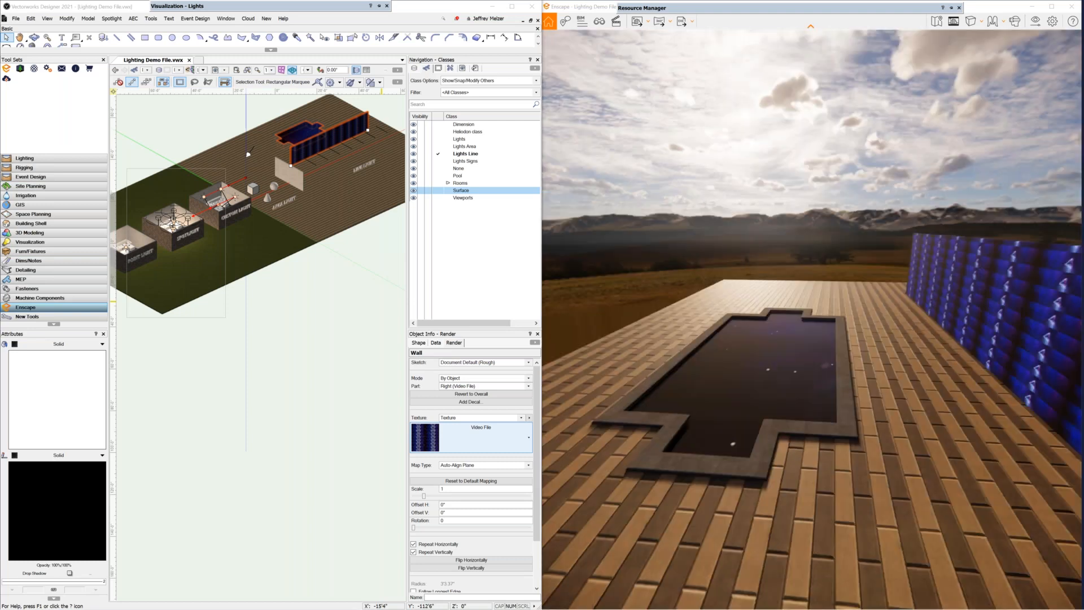
left_click_drag(812, 357, 887, 353)
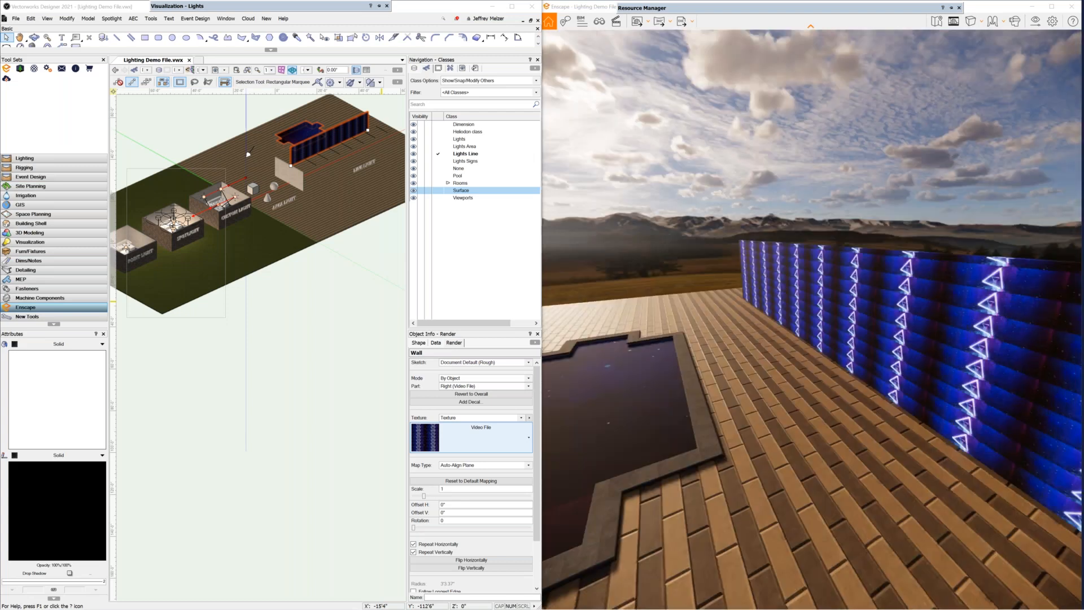
mouse_move(811, 357)
left_mouse_down()
mouse_move(875, 357)
mouse_move(831, 356)
left_mouse_up()
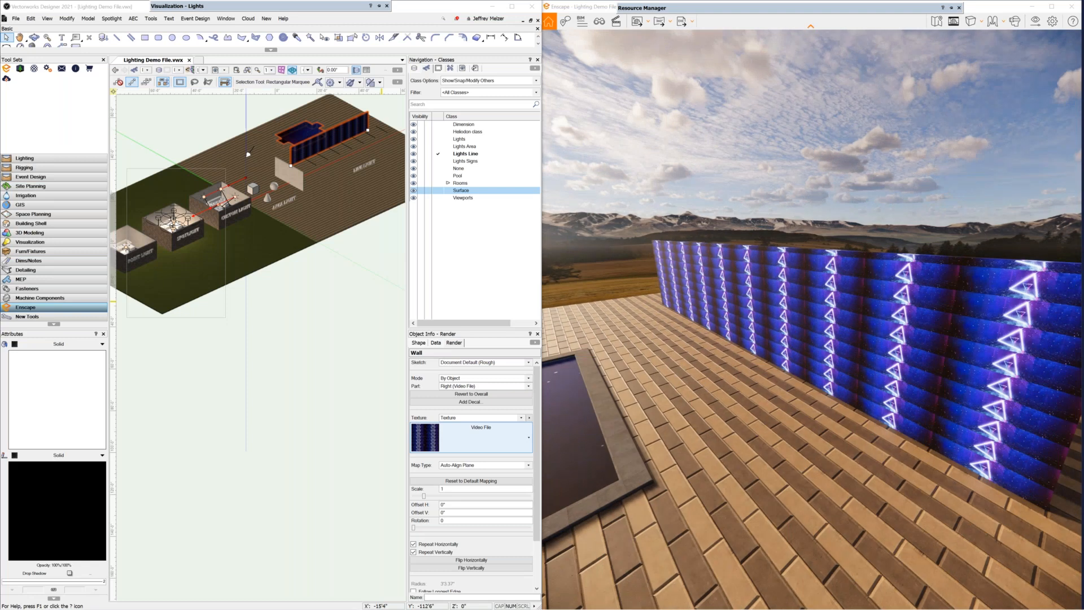